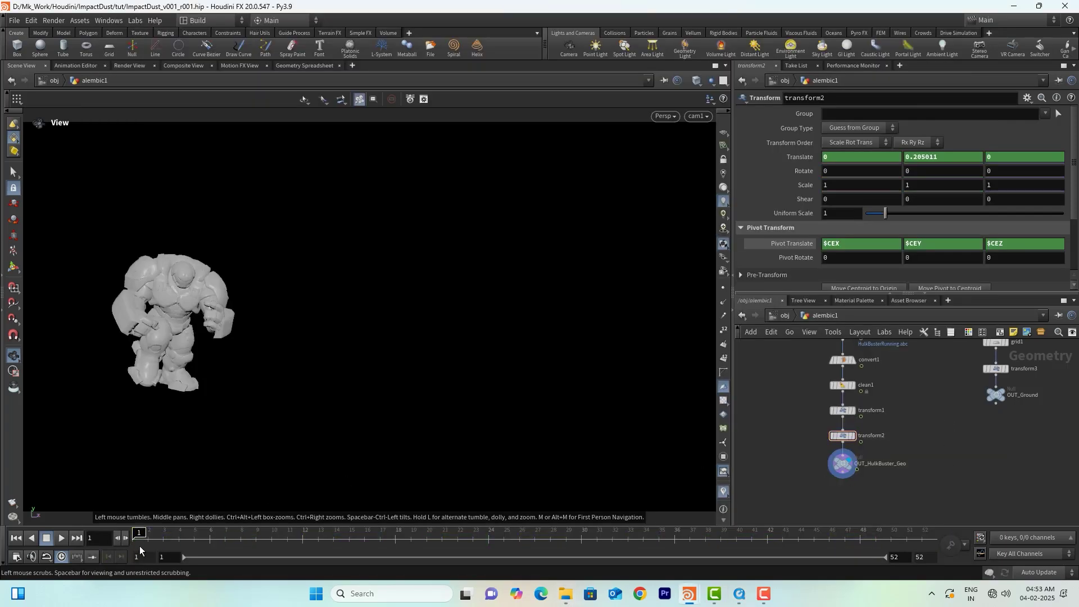
Play the character's running animation from frame 1 through cam1 and stop it
mouse_move(142, 538)
mouse_down()
mouse_move(906, 546)
mouse_move(134, 546)
mouse_up()
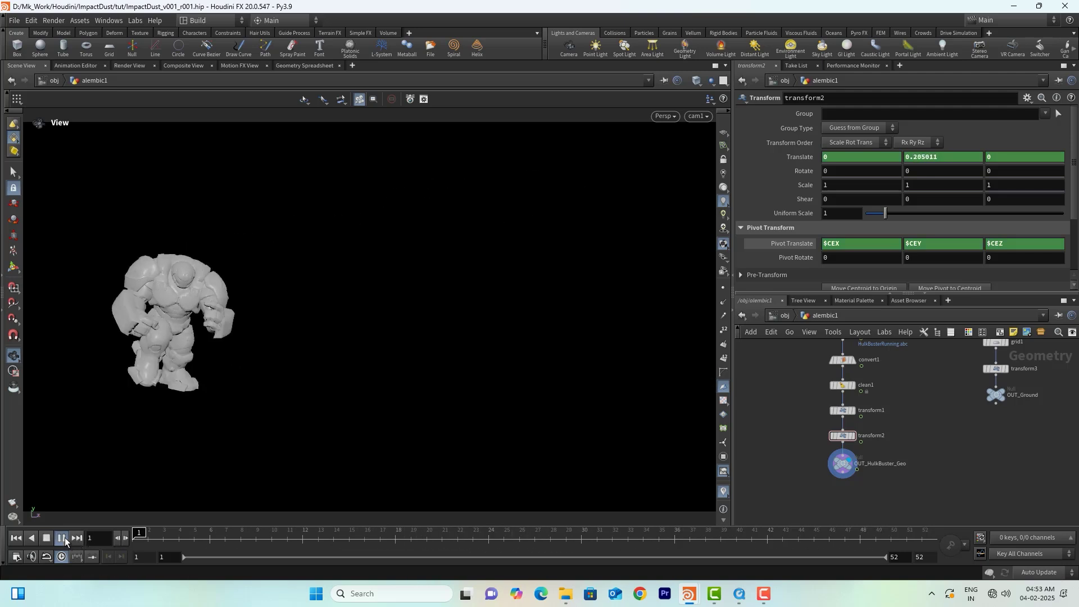
click(65, 538)
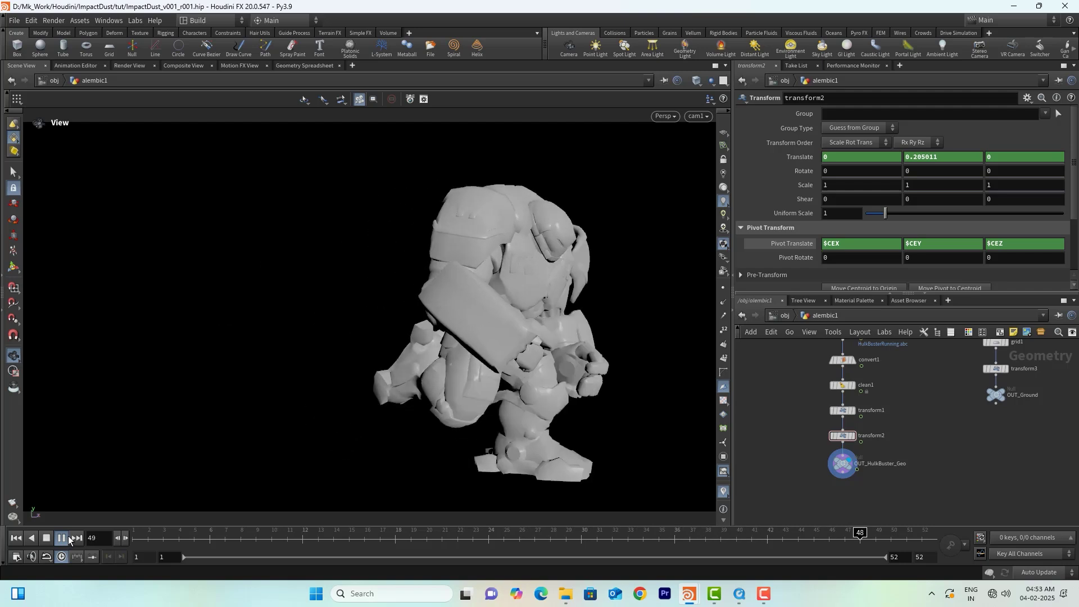
click(45, 539)
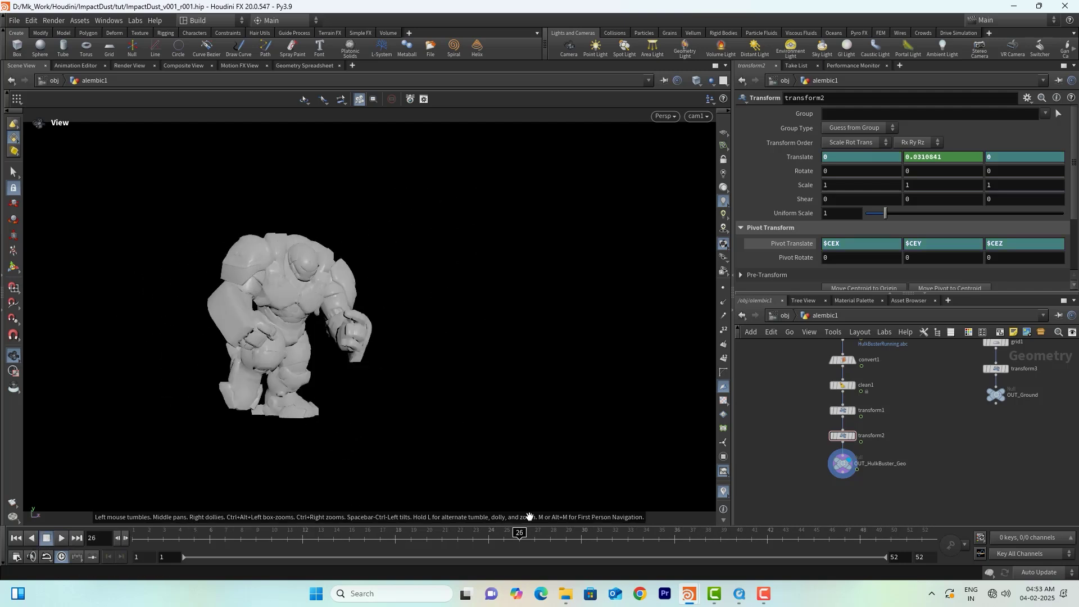
Display the OUT_Ground node and examine the ground plane in the viewport
middle_drag(926, 444, 896, 484)
click(970, 433)
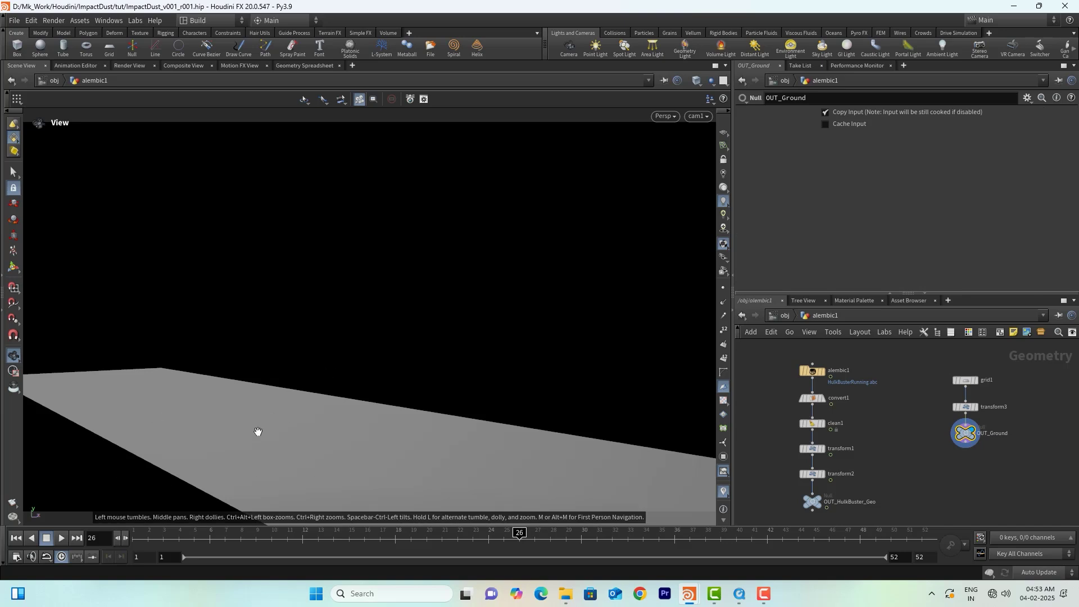
drag(264, 426, 244, 391)
middle_drag(839, 502, 862, 450)
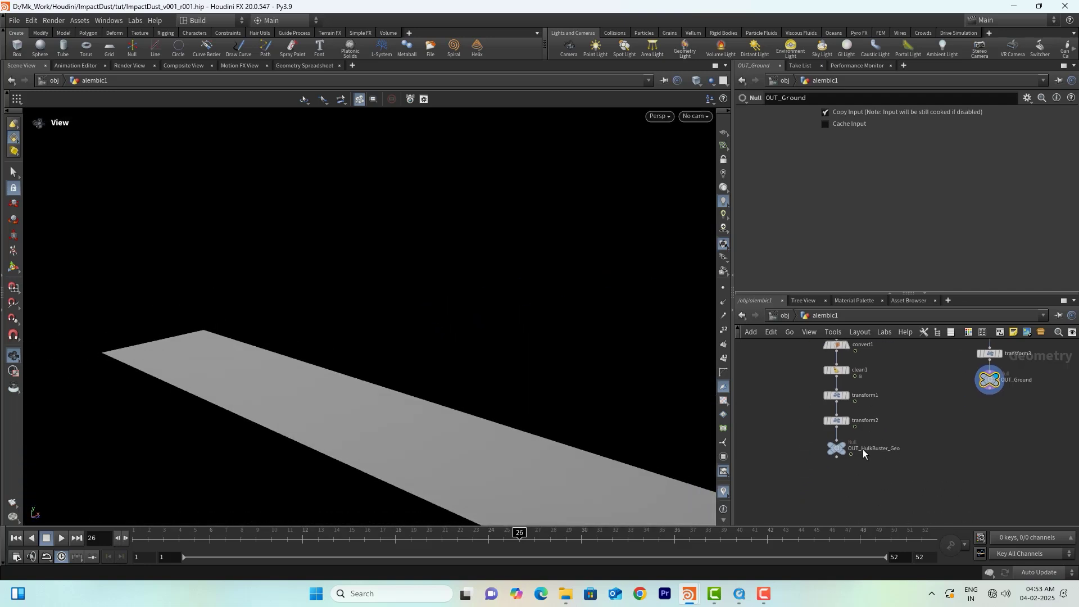
Set the display back to the OUT_HulkBuster_Geo node to show the character
scroll(851, 449, up, 4)
click(848, 422)
click(825, 447)
scroll(410, 394, up, 5)
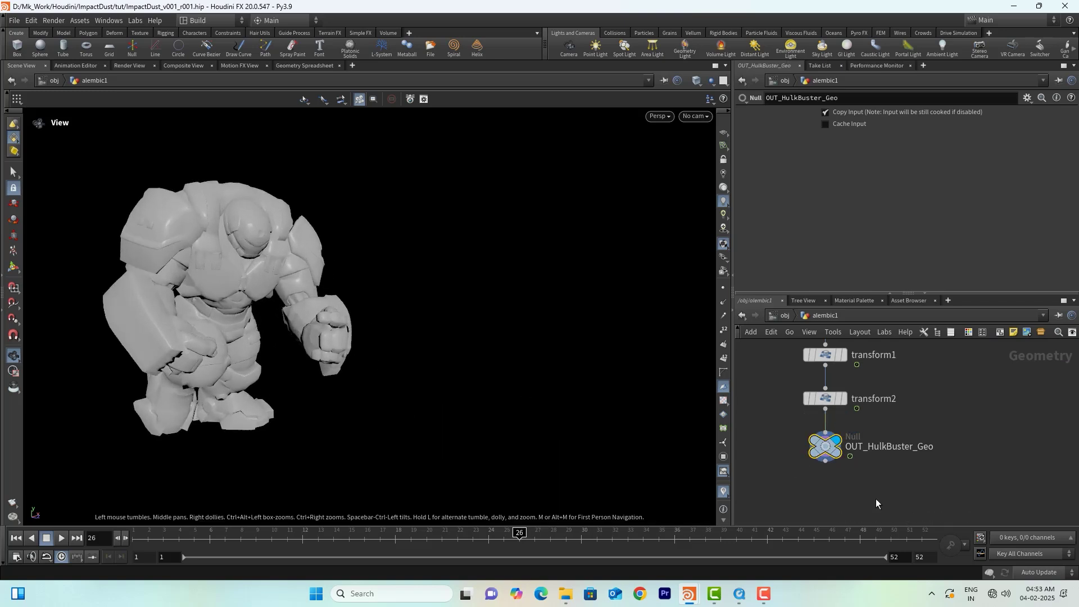
Select the sole faces of the character's raised foot at frame 26
mouse_move(150, 356)
mouse_down()
mouse_move(352, 327)
mouse_move(158, 366)
mouse_up()
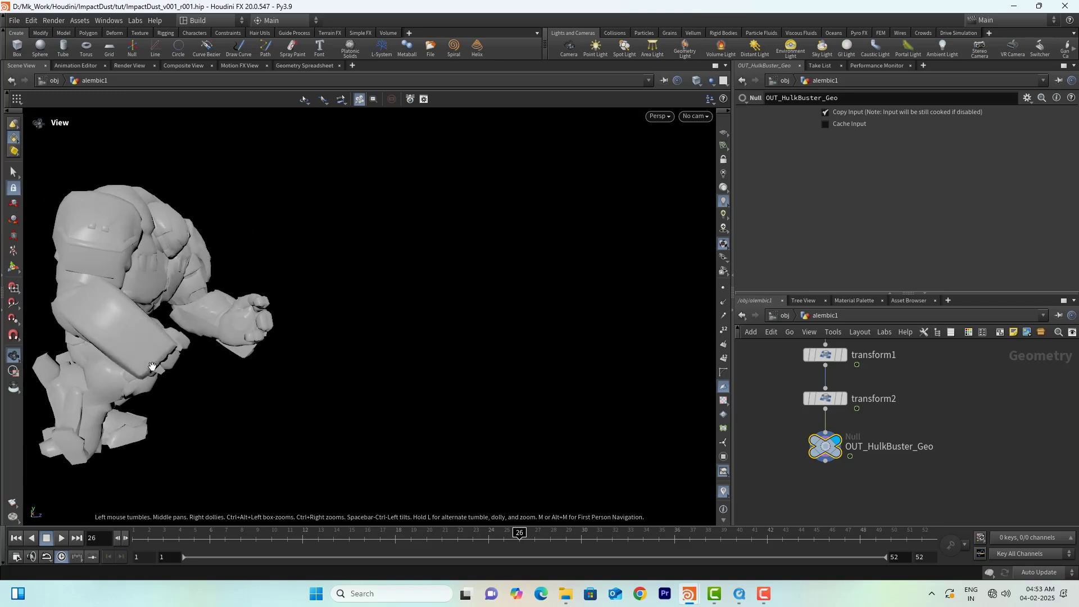
middle_drag(158, 366, 361, 332)
right_drag(185, 365, 384, 363)
drag(327, 372, 399, 386)
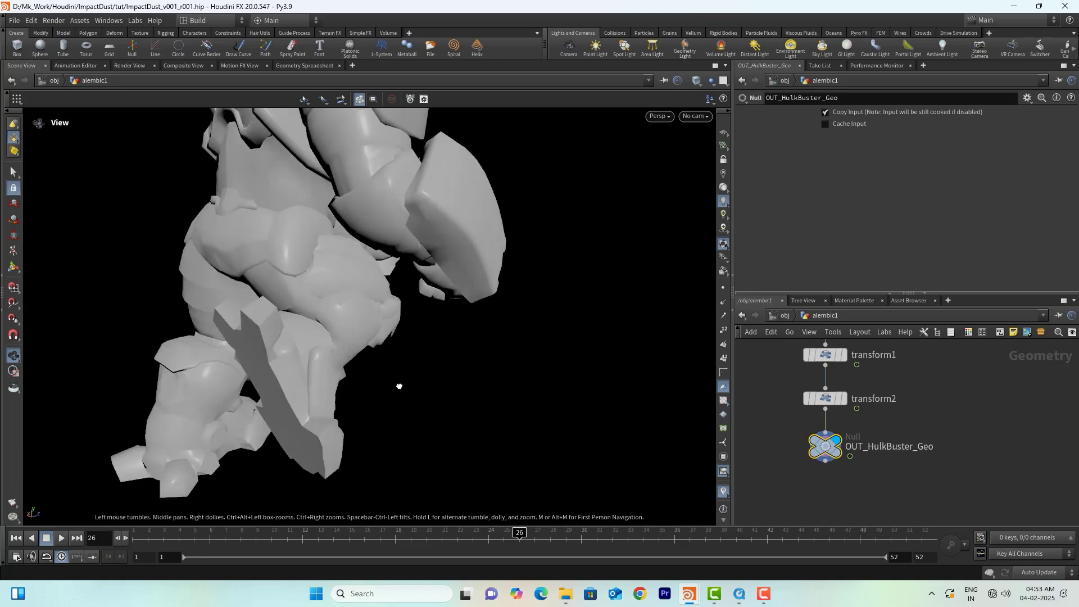
middle_drag(214, 391, 258, 366)
click(15, 172)
alt+drag(305, 349, 343, 331)
click(312, 304)
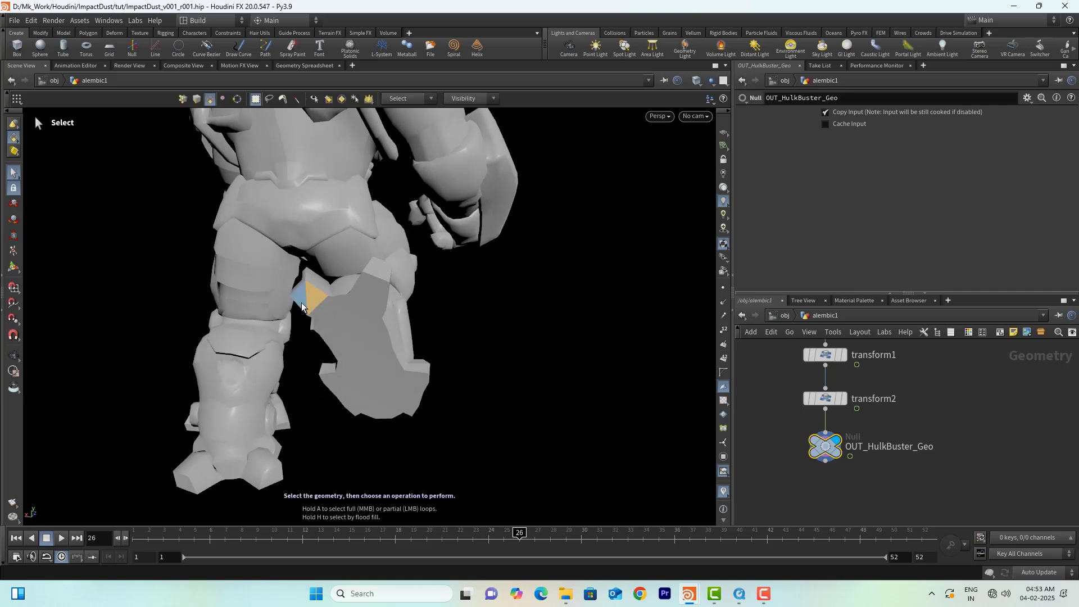
shift+click(302, 307)
shift+click(325, 311)
shift+click(333, 321)
shift+click(354, 316)
shift+click(368, 300)
shift+click(336, 344)
shift+click(347, 363)
shift+click(374, 355)
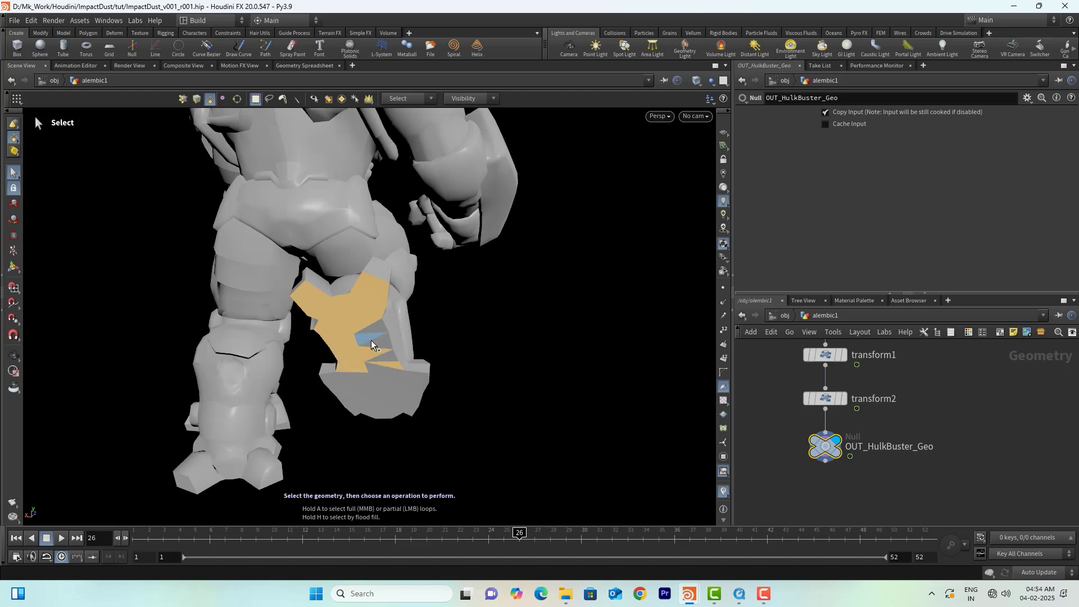
shift+click(380, 374)
shift+click(393, 401)
shift+click(365, 408)
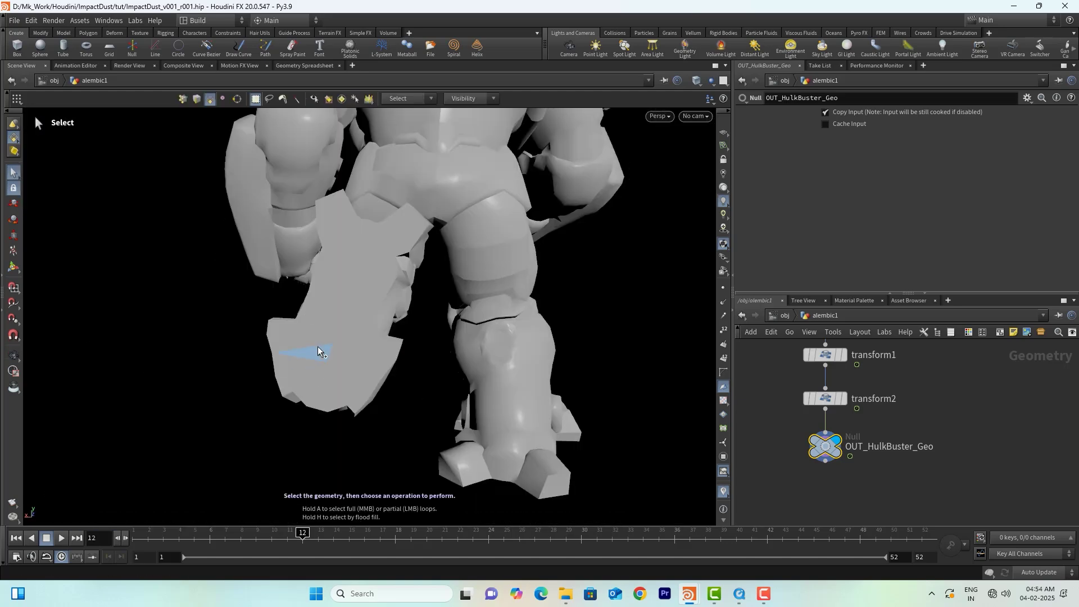
Add all sole faces of the other foot, raised at frame 12, to the selection
shift+click(315, 349)
shift+click(295, 368)
shift+click(323, 390)
shift+click(363, 371)
shift+click(371, 340)
shift+click(331, 320)
shift+click(348, 290)
shift+click(376, 256)
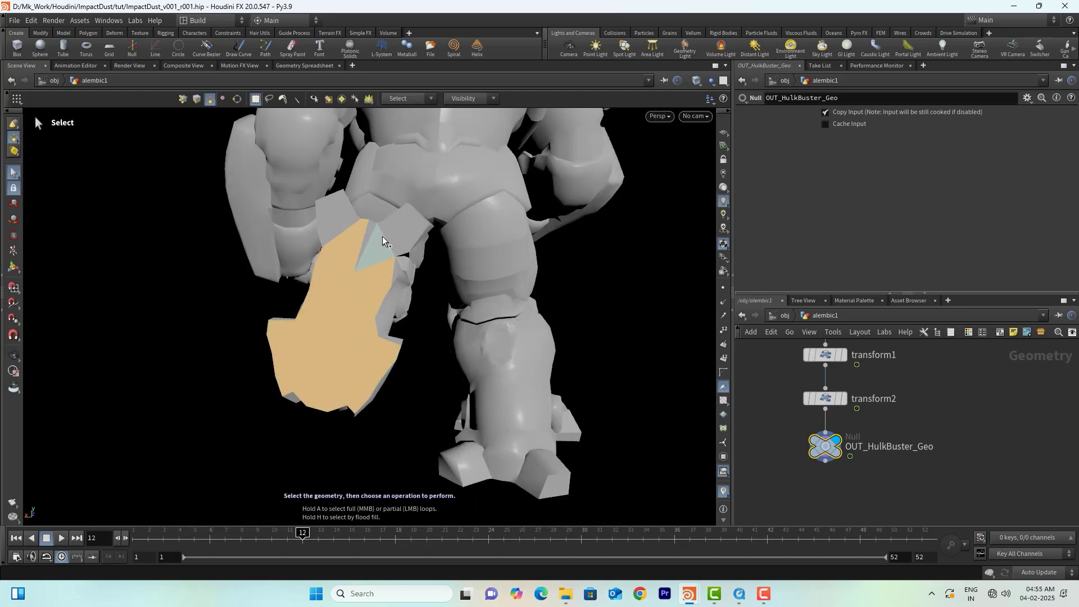
shift+click(359, 247)
shift+click(416, 228)
shift+click(395, 234)
alt+drag(393, 279, 419, 273)
shift+click(326, 210)
shift+click(350, 223)
Blast the selected sole faces and enable Delete Non Selected so only the two soles are kept
alt+drag(354, 228, 337, 261)
alt+drag(429, 270, 528, 343)
mouse_move(302, 538)
mouse_down()
mouse_move(504, 538)
mouse_move(304, 538)
mouse_up()
alt+drag(337, 359, 439, 376)
key(Right)
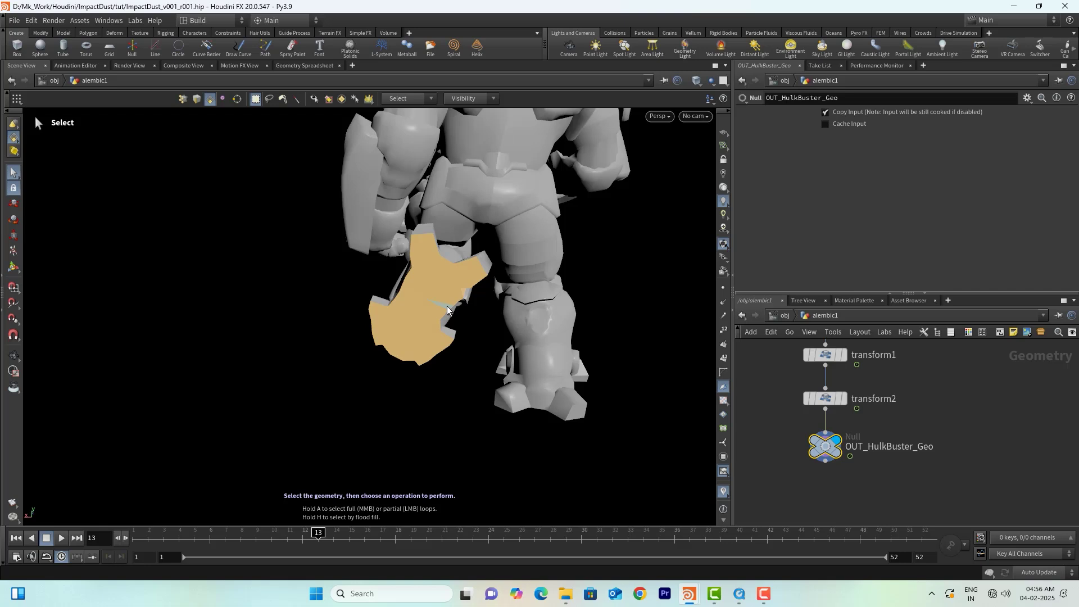
key(Delete)
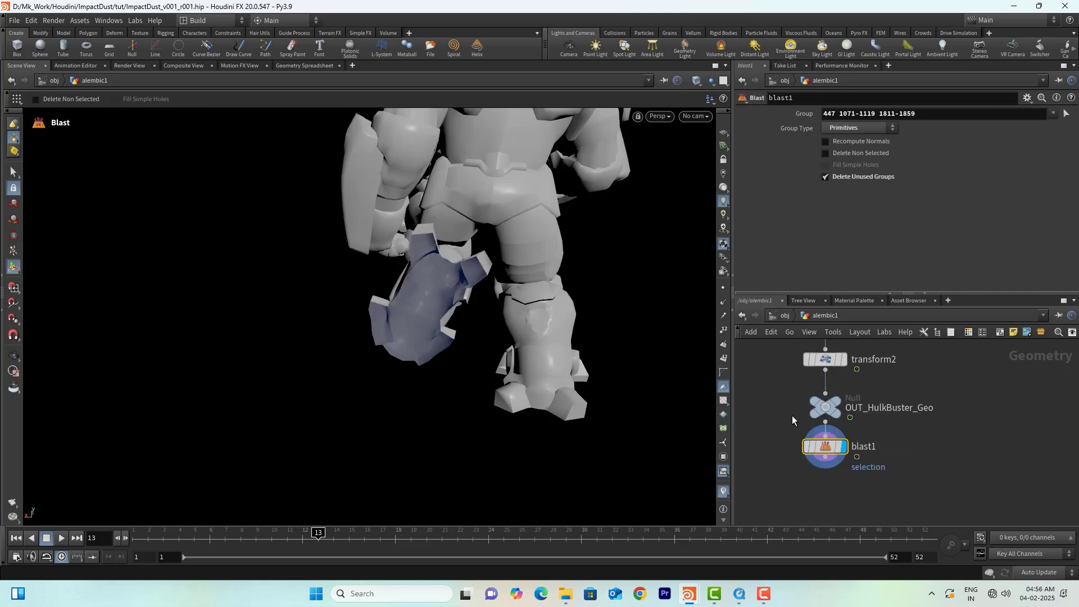
click(853, 152)
Inspect the isolated soles from several angles and rewind the timeline to frame 1
key(Escape)
drag(547, 320, 309, 306)
alt+drag(259, 372, 312, 370)
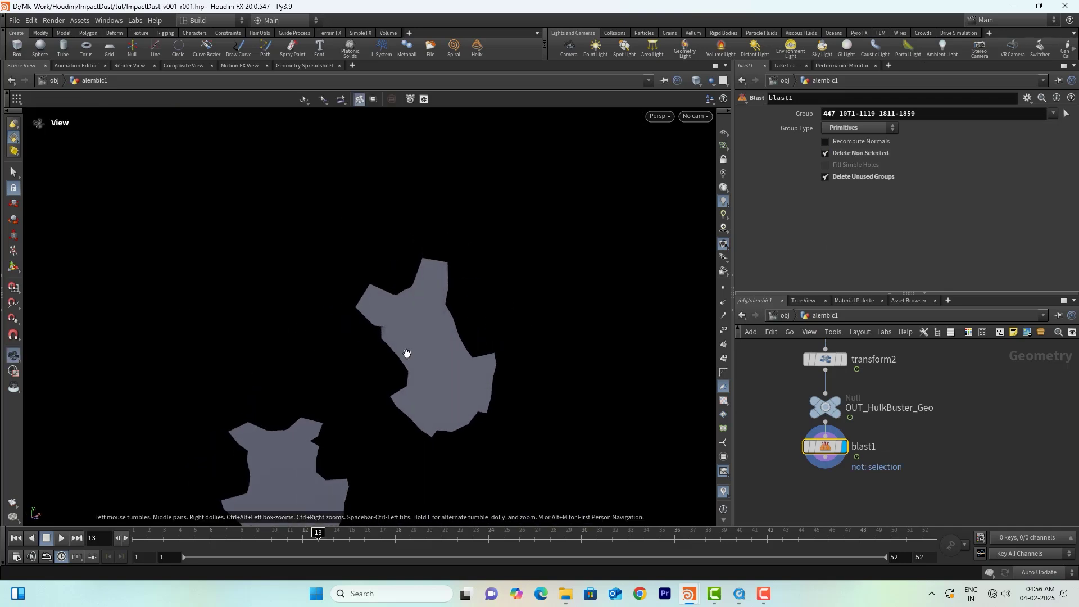
alt+scroll(405, 354, down, 5)
drag(309, 539, 82, 538)
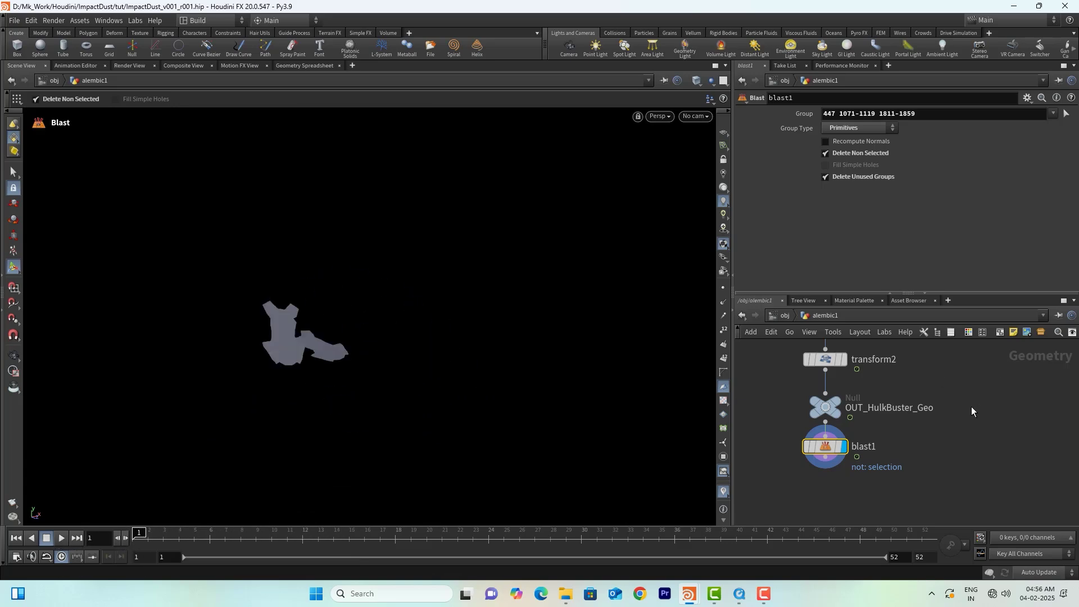
Add a Color node after blast1, display it, and set its colour to pure red
click(825, 459)
click(823, 483)
text(c)
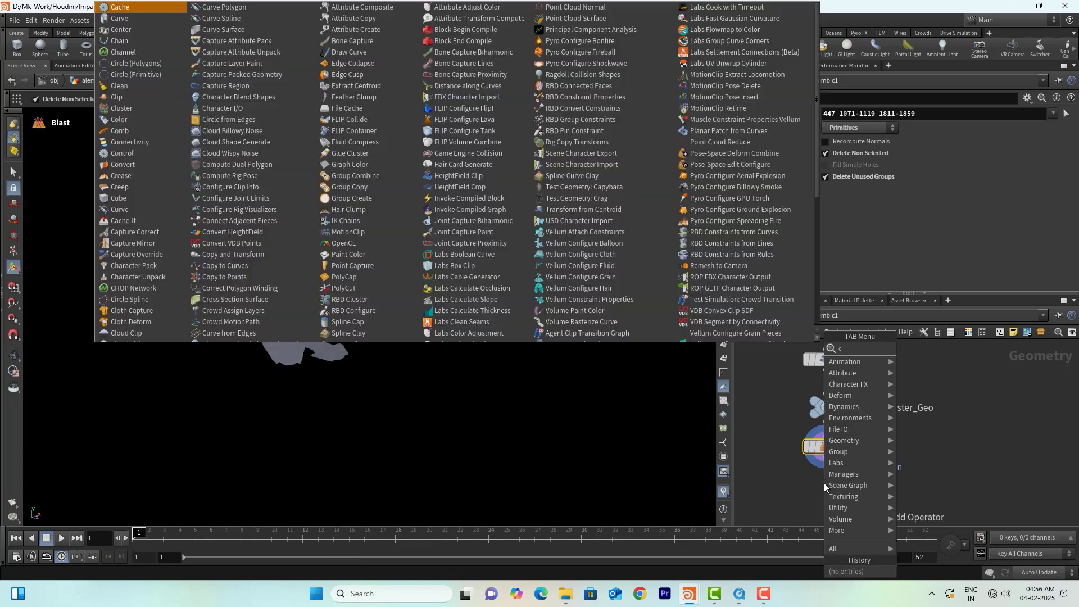
text(olor)
key(Return)
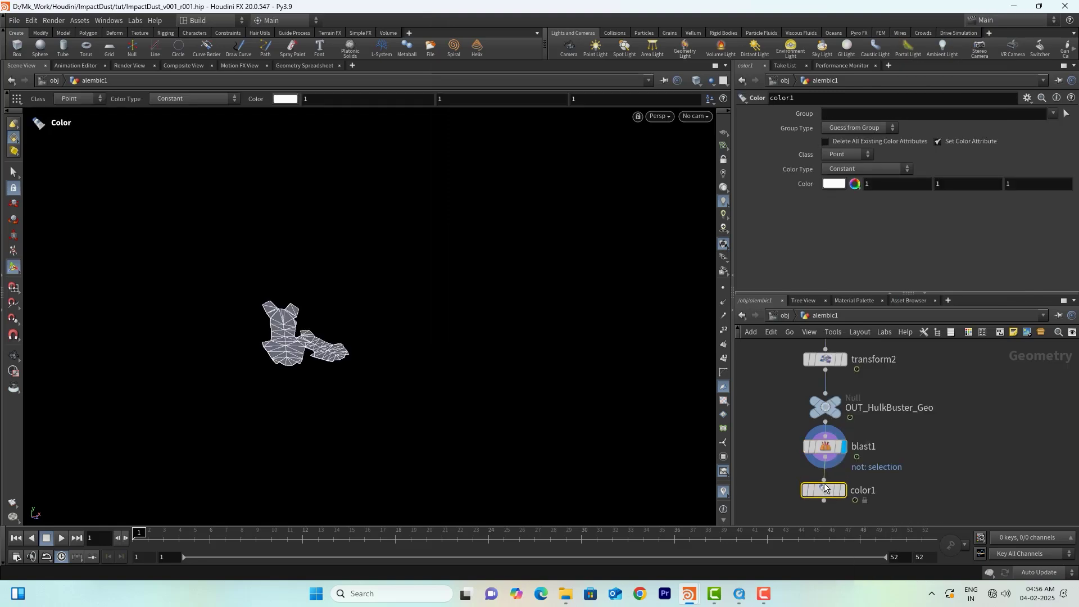
click(839, 185)
click(799, 109)
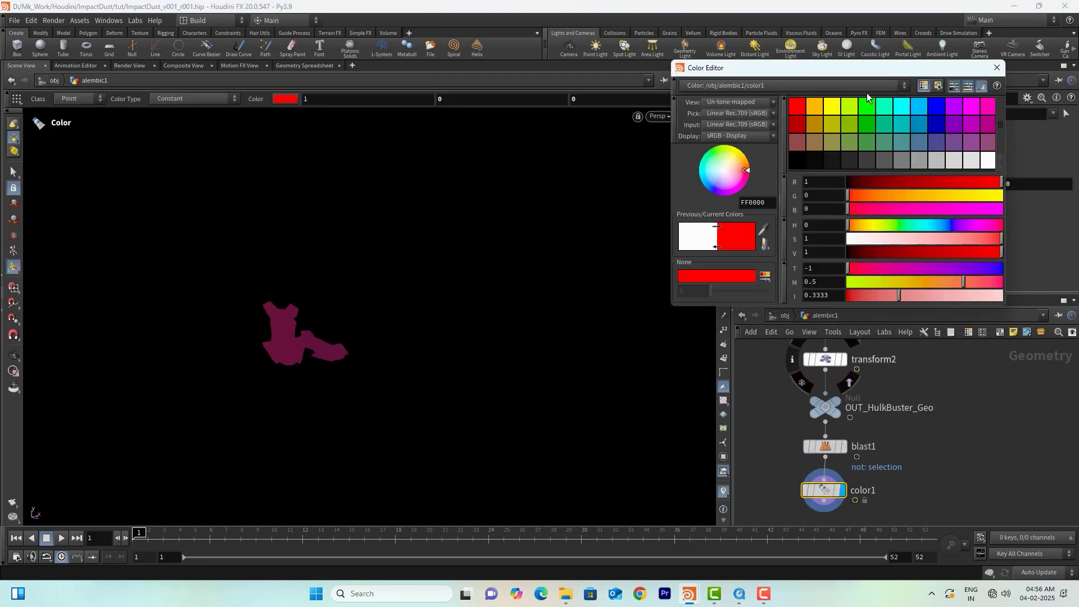
click(995, 68)
Add a Color node after OUT_Ground, display it, and set its colour to black
scroll(933, 470, down, 5)
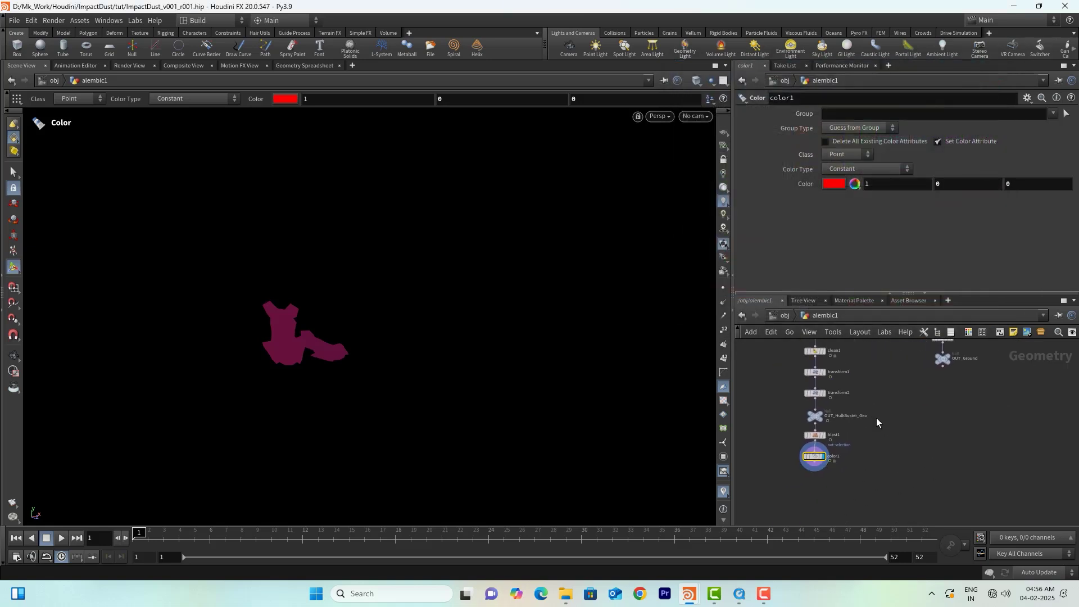
middle_drag(940, 406, 930, 462)
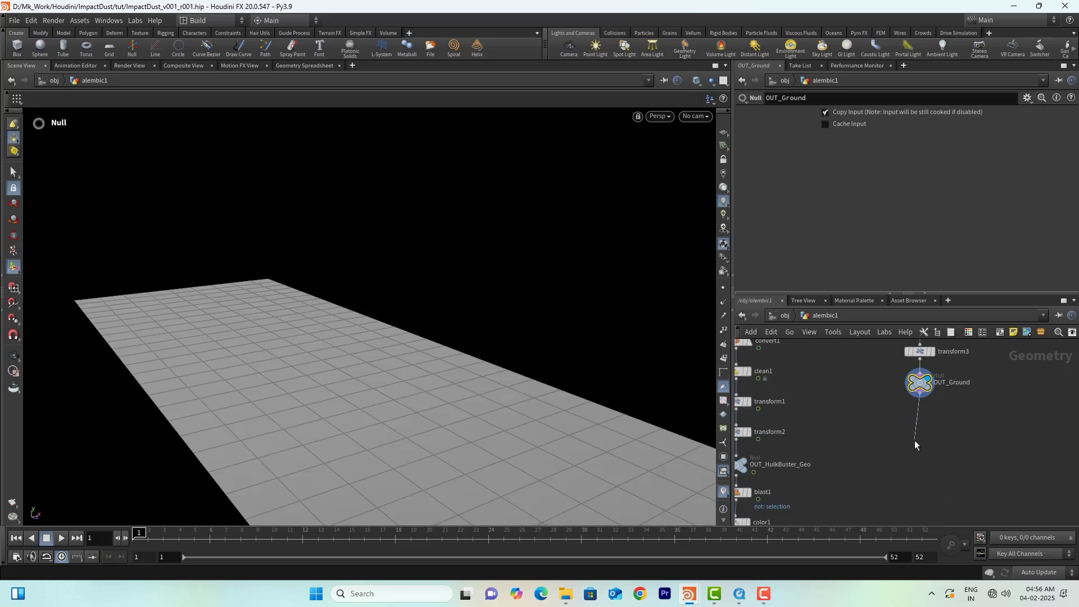
key(Tab)
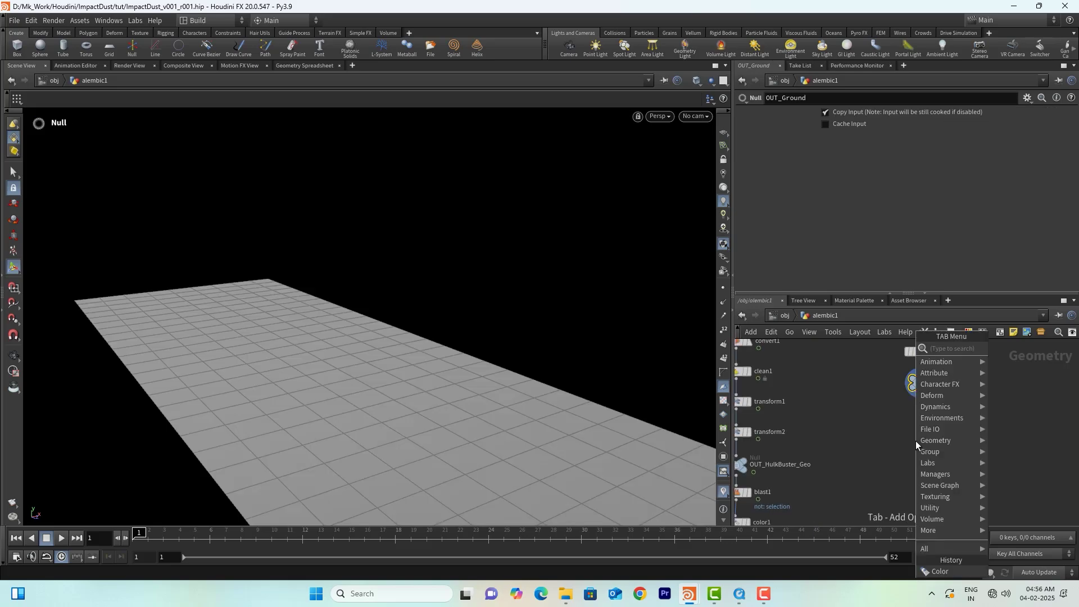
text(colo)
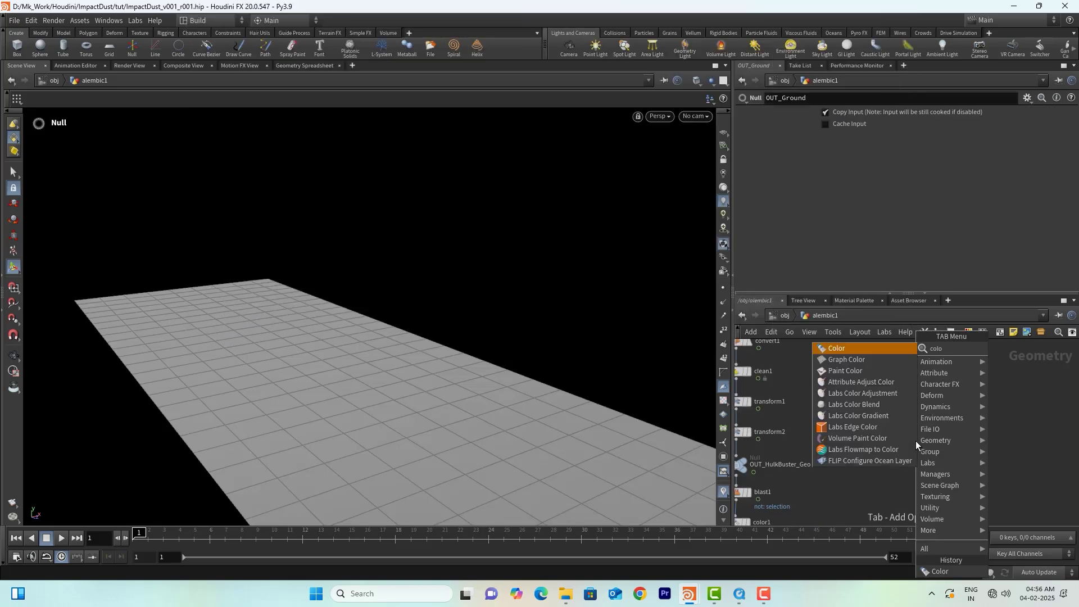
key(Return)
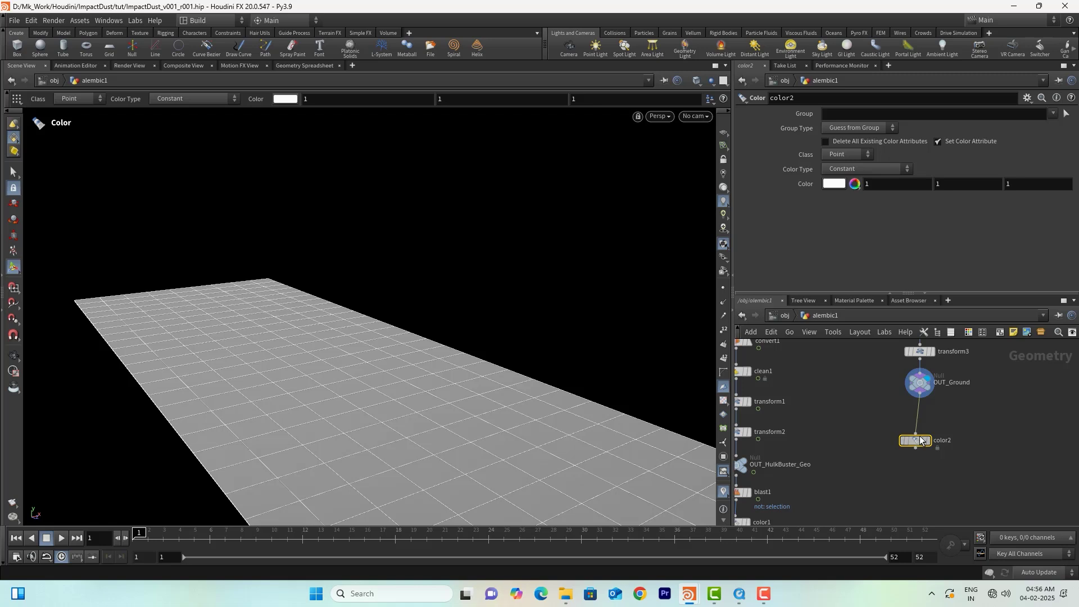
click(920, 426)
click(933, 427)
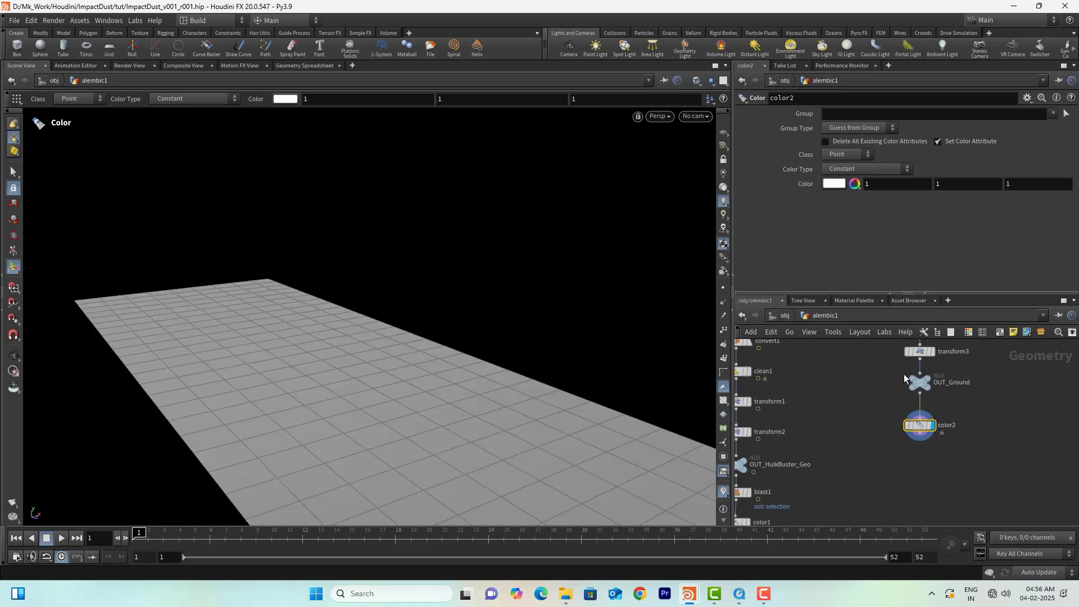
right_click(834, 186)
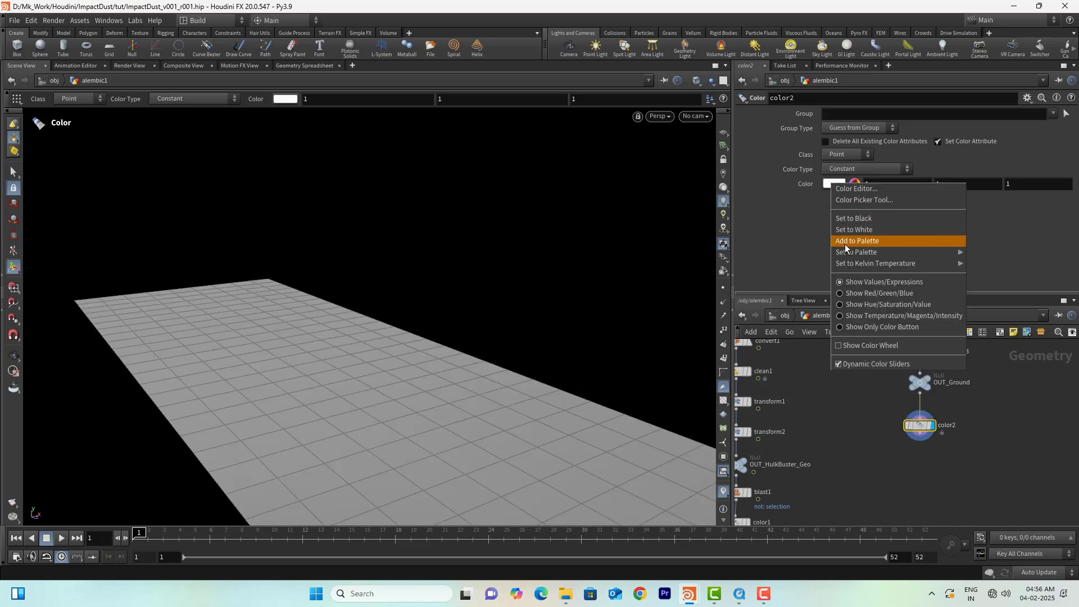
click(857, 218)
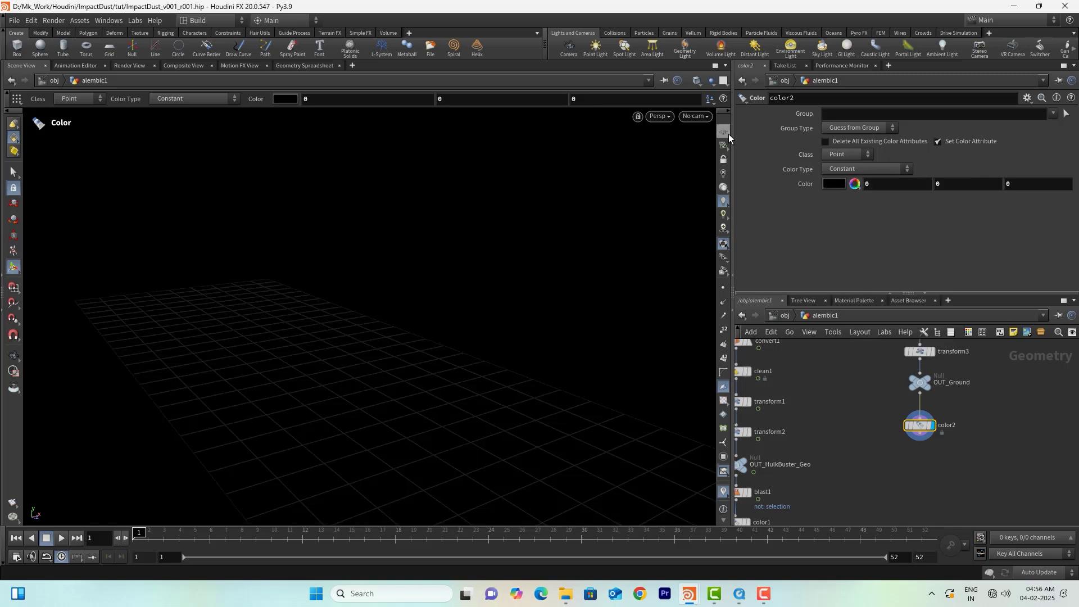
Add an Attribute Transfer node with color1 wired into its first input
middle_drag(826, 463, 882, 379)
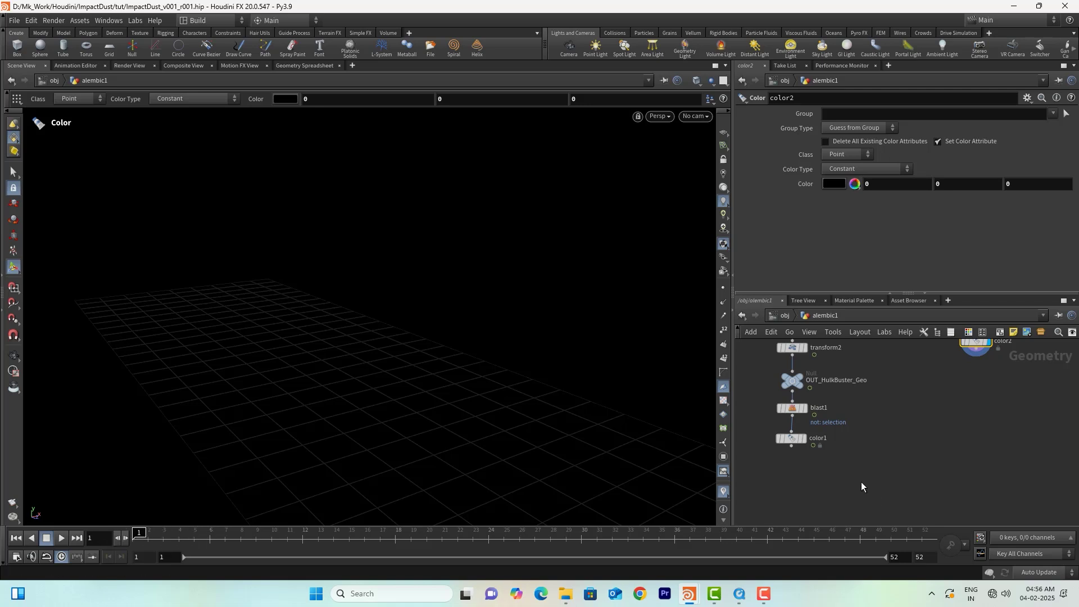
click(792, 450)
key(Tab)
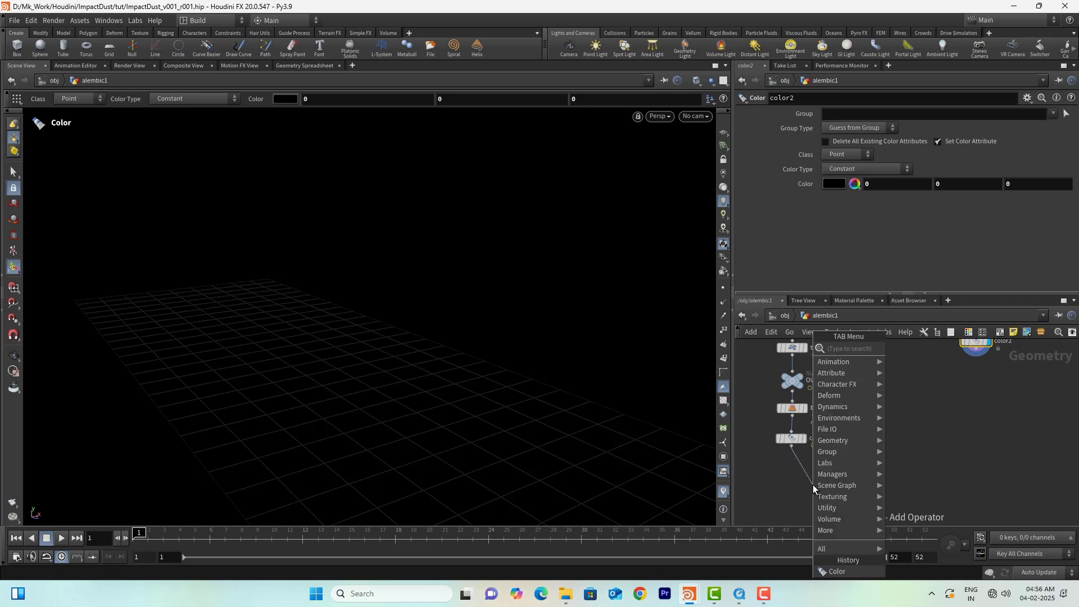
text(att)
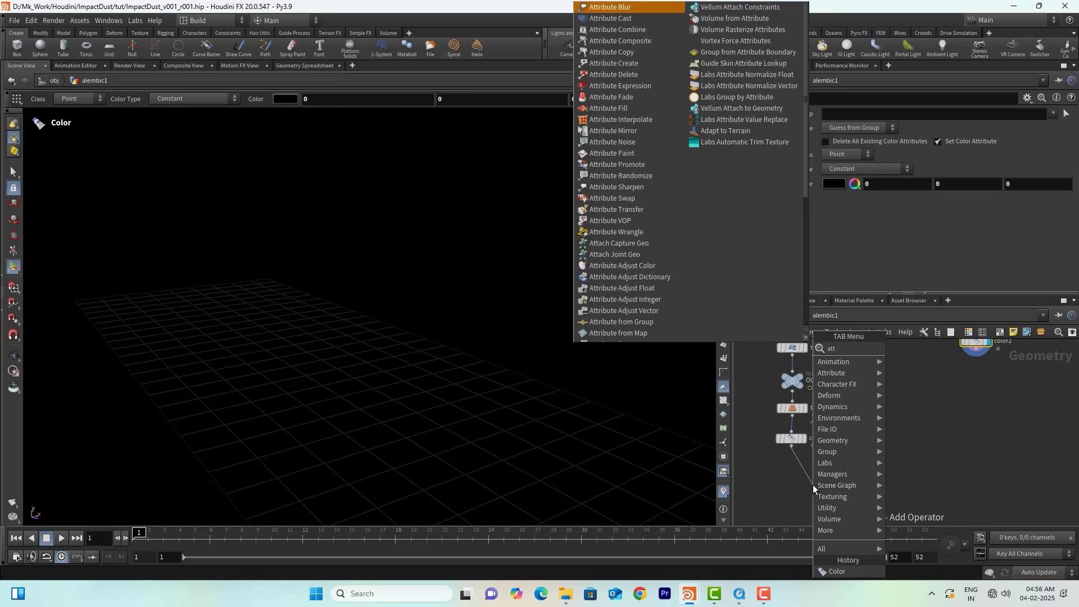
text(tra)
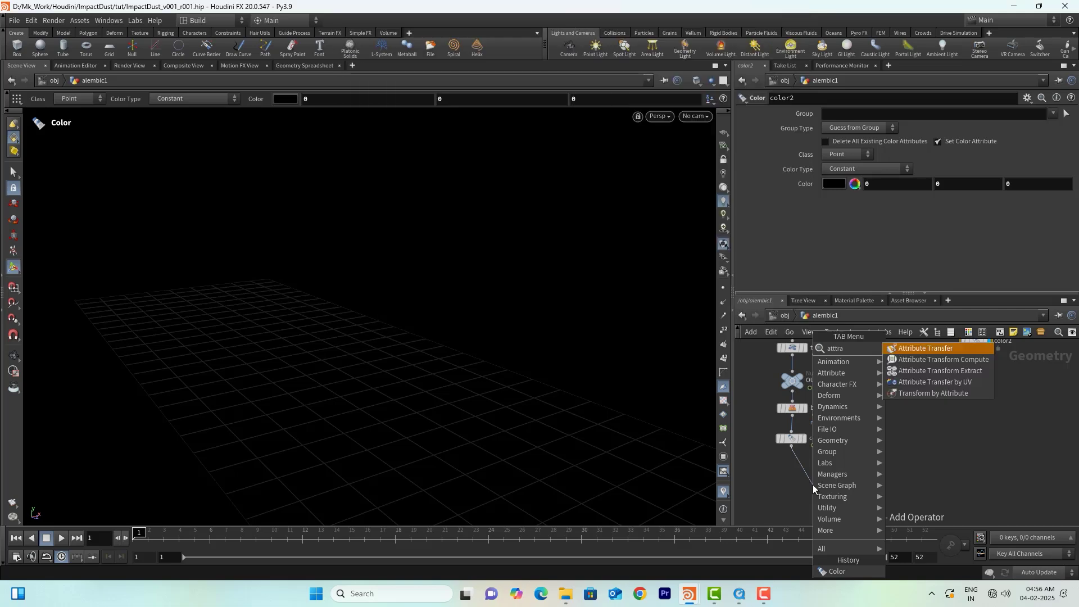
key(Return)
drag(813, 485, 835, 492)
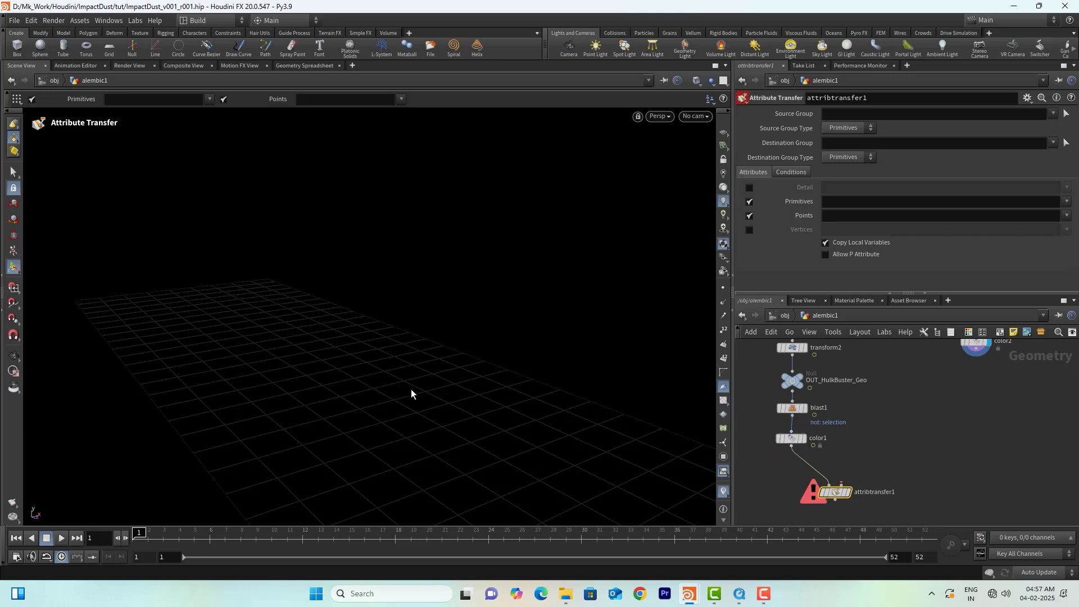
Wire color2 into the Attribute Transfer node's second input and display the node
click(841, 485)
click(974, 355)
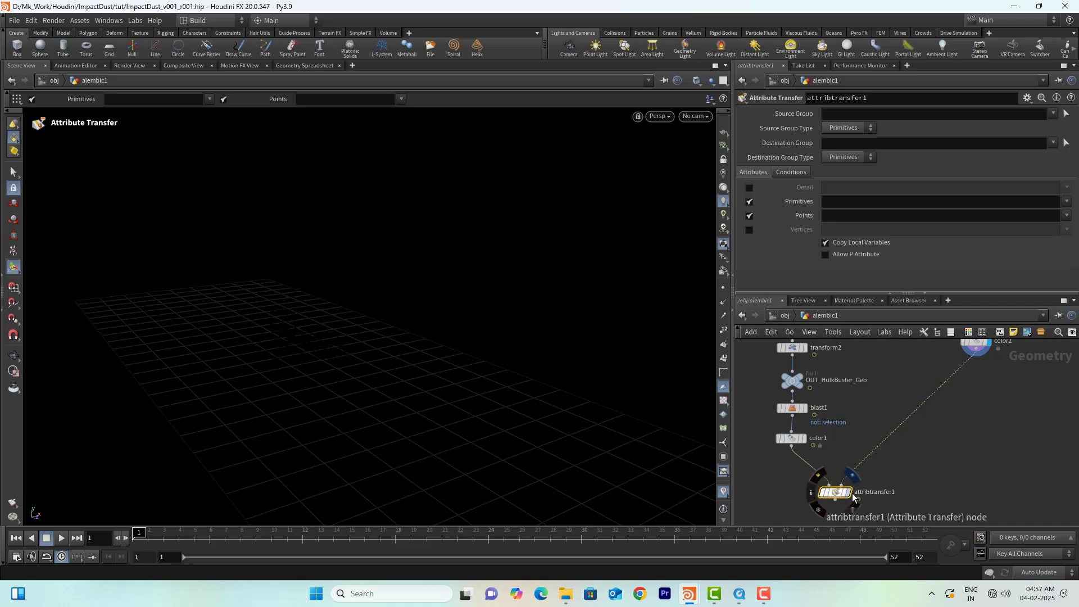
click(845, 496)
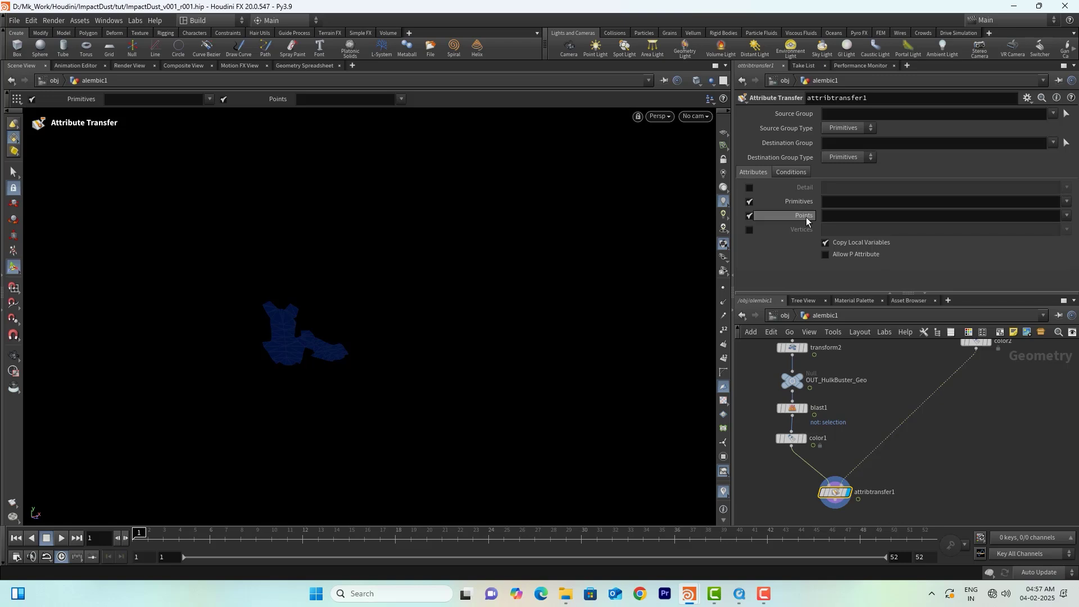
Restrict the attribute transfer to the Cd point attribute and turn off primitive attributes
click(1065, 217)
click(1065, 233)
click(749, 202)
middle_drag(897, 440, 908, 397)
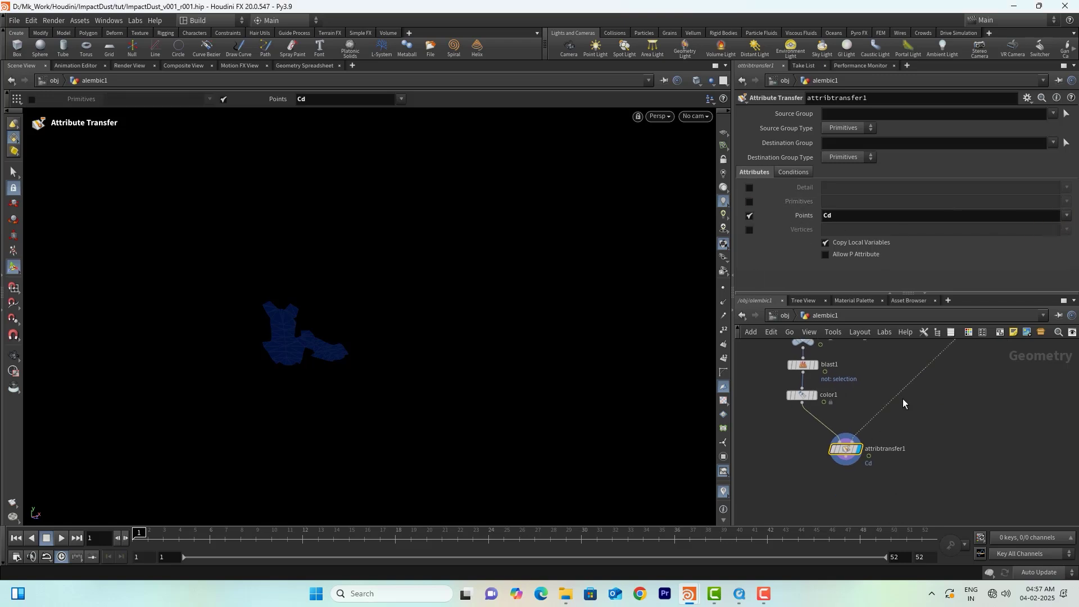
Move to frame 5 and review the colour settings of color1 and color2 against the displayed soles
drag(135, 545, 206, 542)
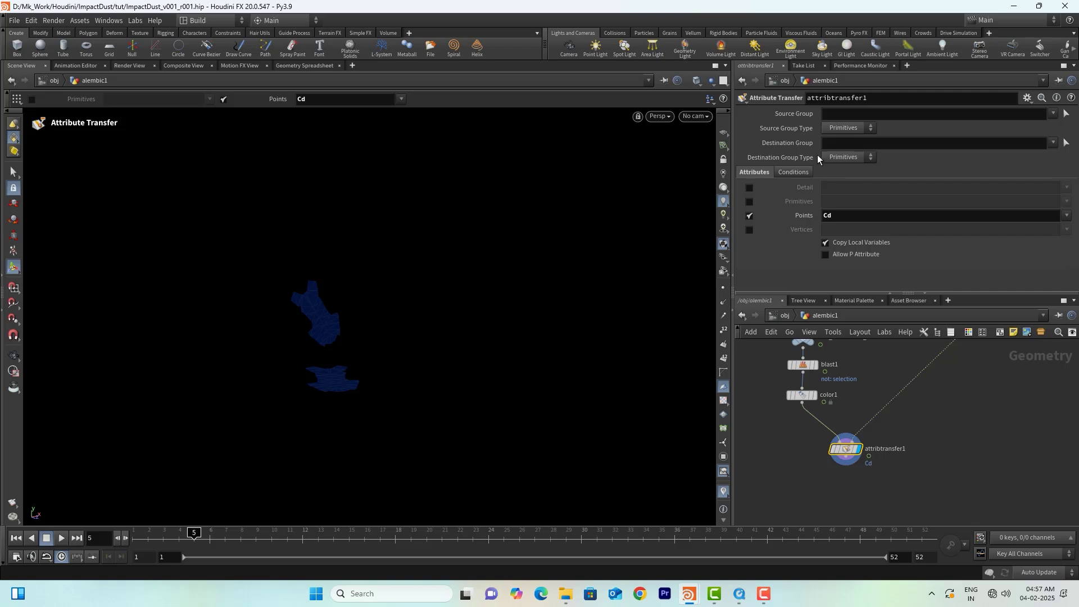
drag(839, 386, 840, 386)
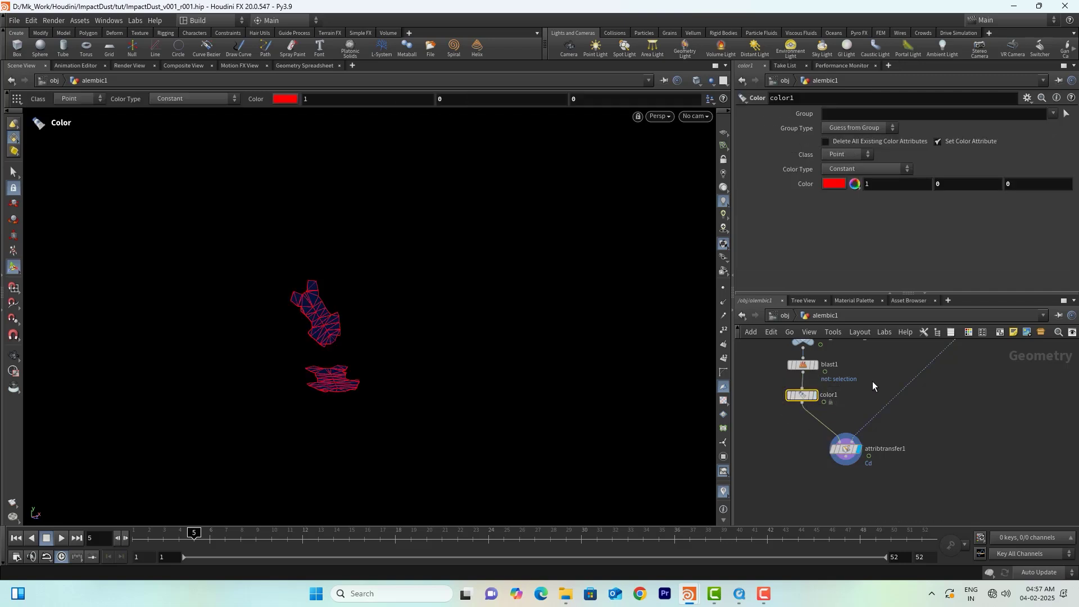
middle_drag(872, 381, 849, 433)
drag(1013, 368, 1014, 369)
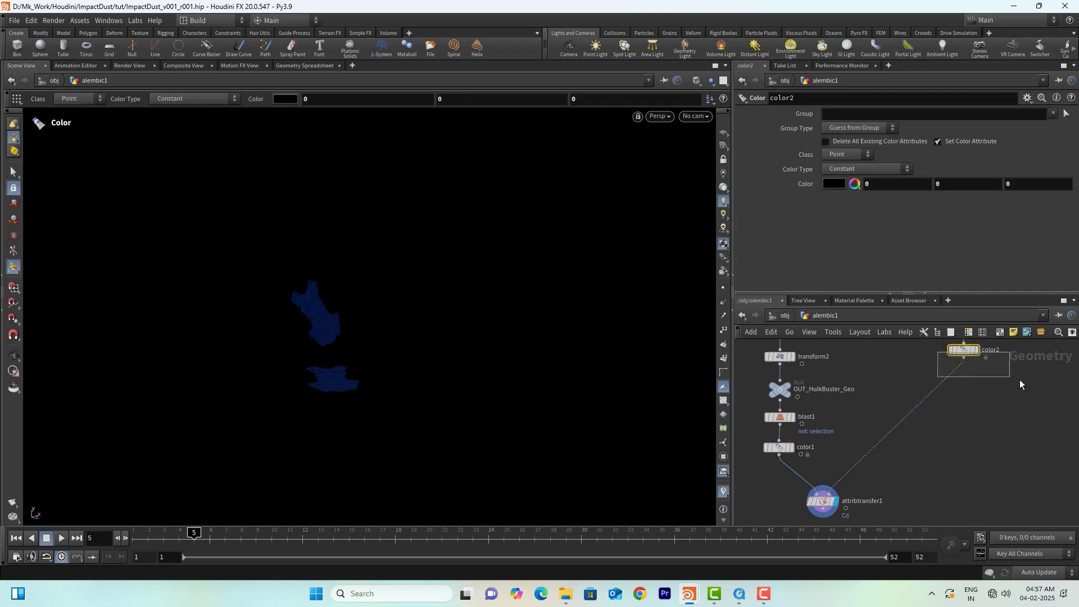
alt+drag(326, 373, 415, 414)
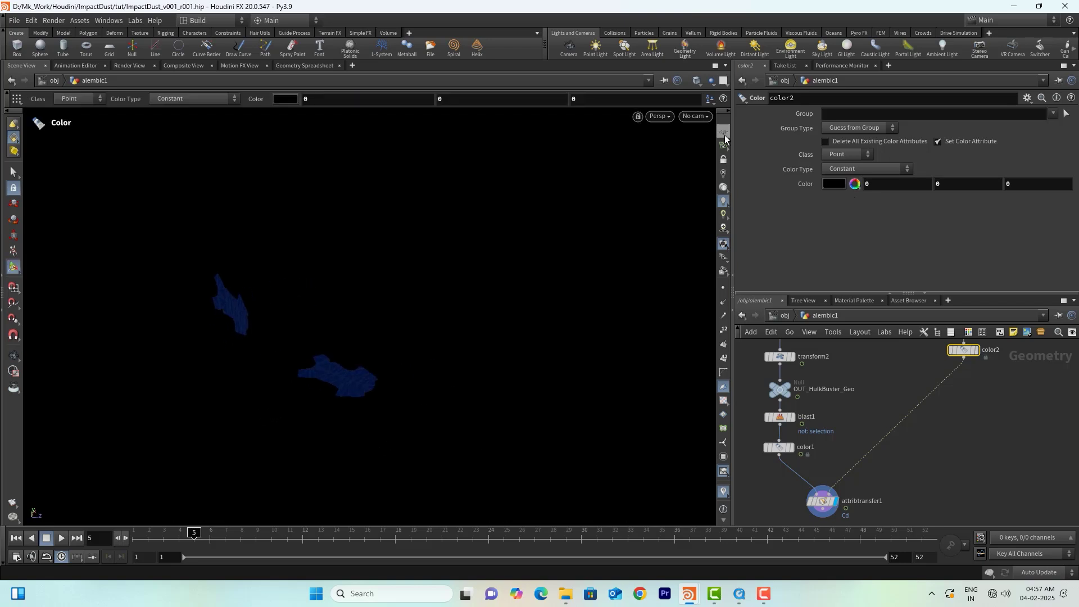
Set the Attribute Transfer's distance threshold to 0.68 and swap its two inputs so color2's ground receives the soles' colour
click(823, 502)
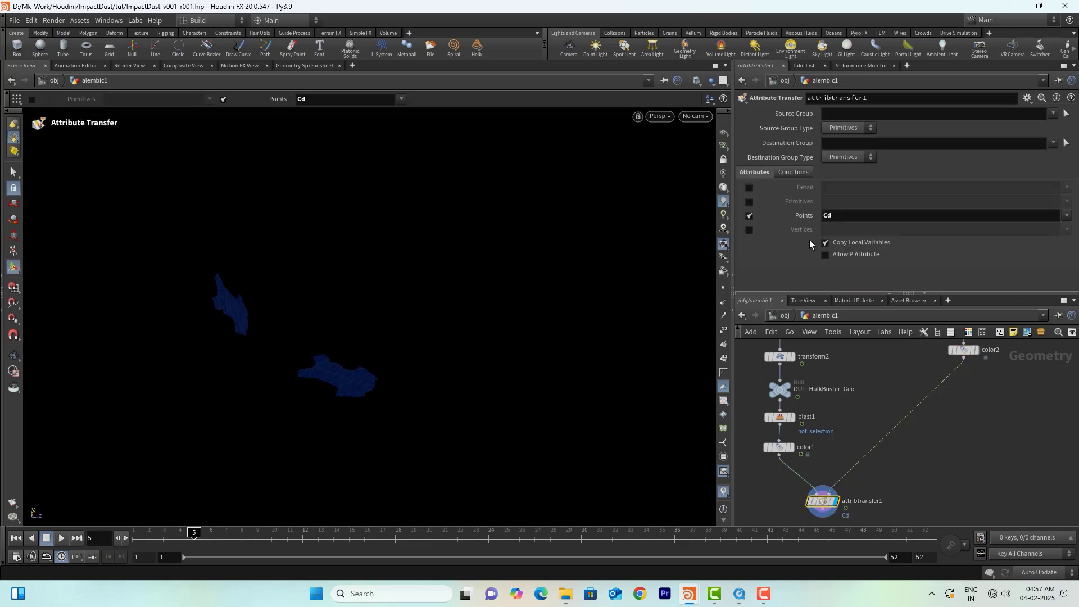
click(788, 172)
drag(937, 228, 879, 239)
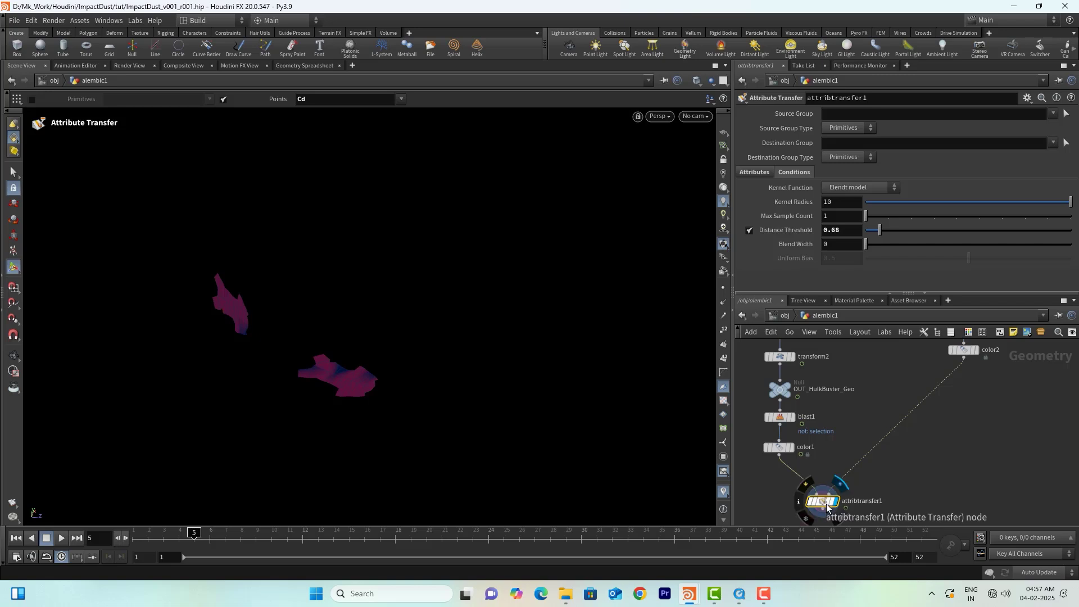
key(shift+r)
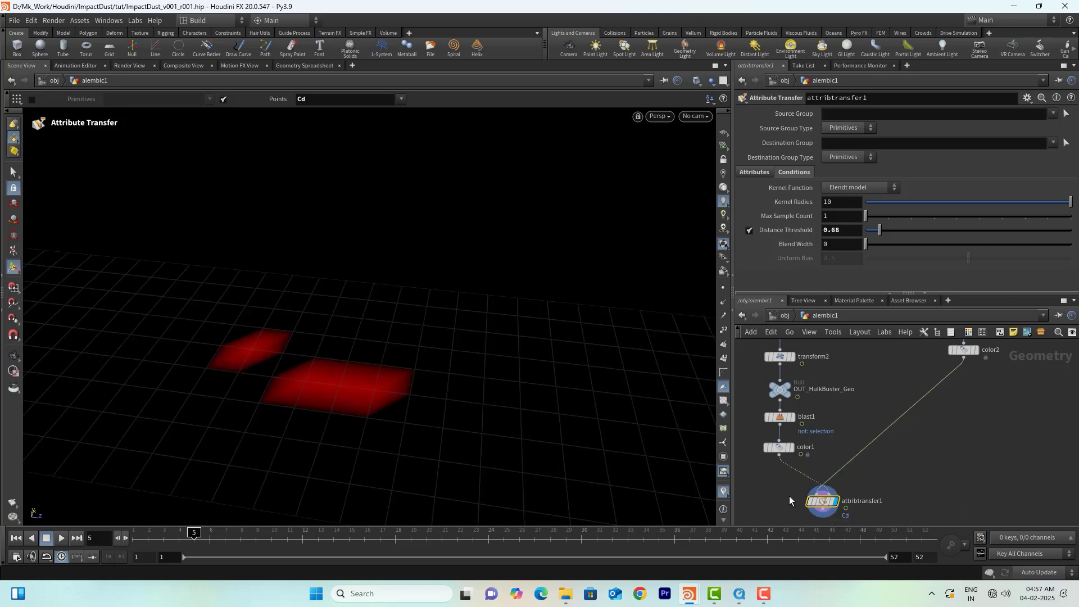
Compare the red patches on the ground from attribtransfer1 with the foot soles from color1
alt+right_drag(368, 315, 388, 379)
alt+drag(388, 379, 340, 373)
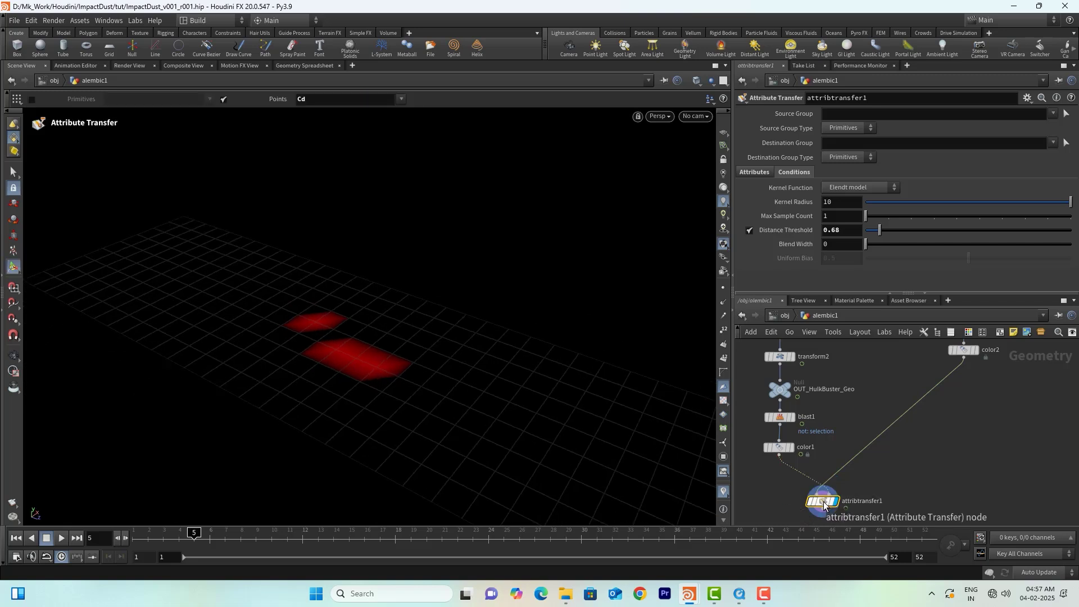
mouse_move(824, 505)
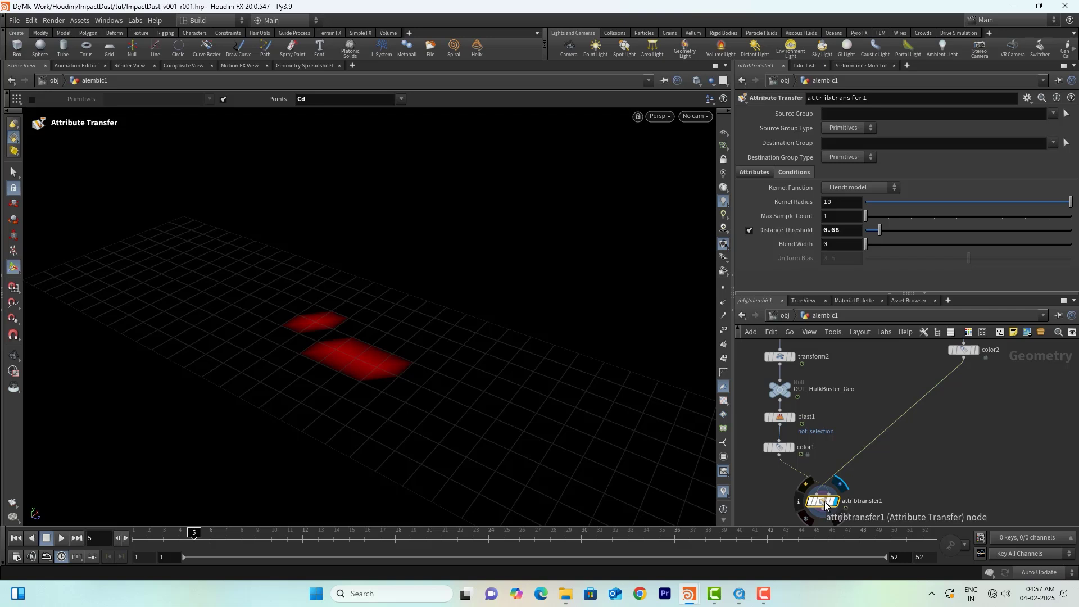
alt+drag(334, 367, 316, 381)
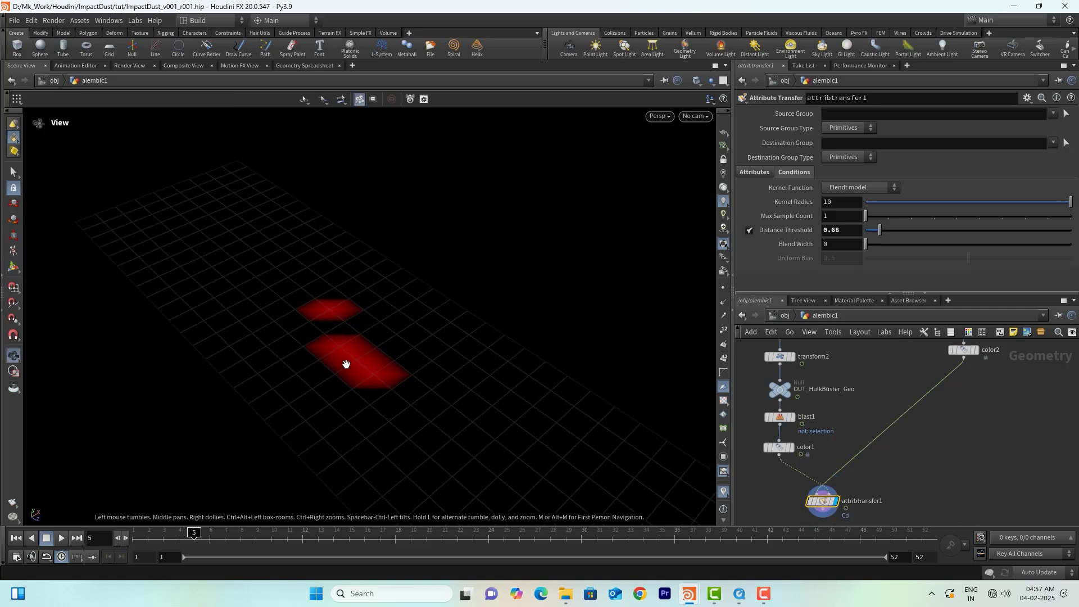
alt+middle_drag(347, 365, 307, 375)
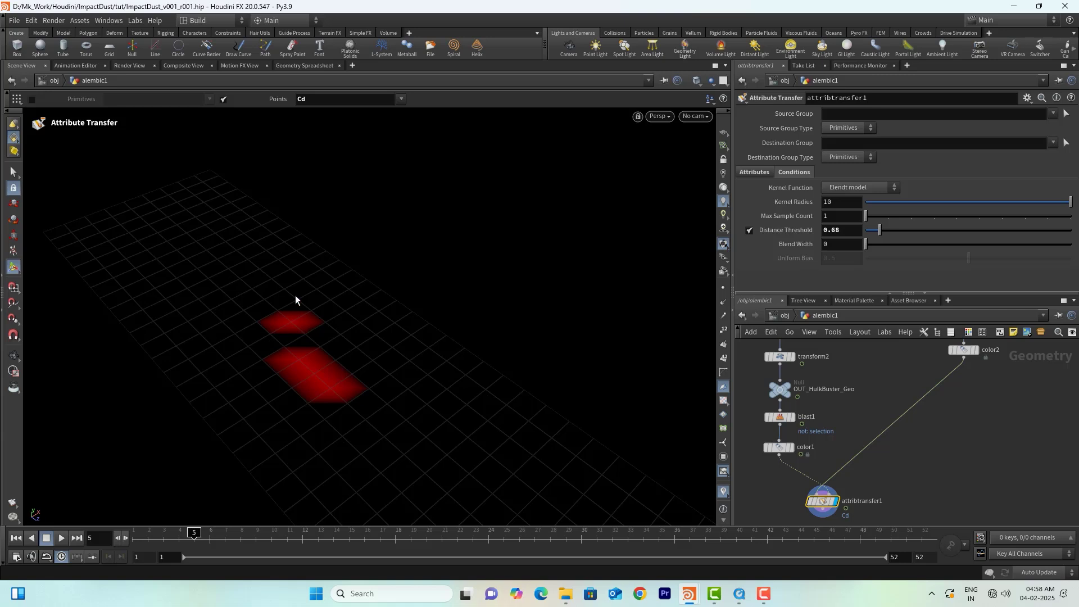
click(792, 448)
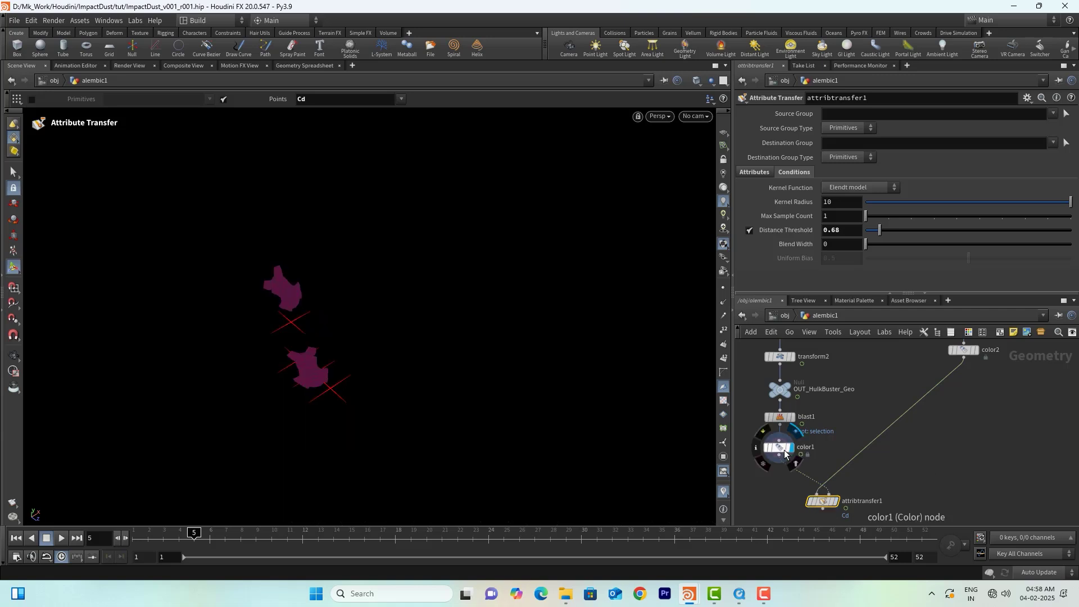
click(836, 501)
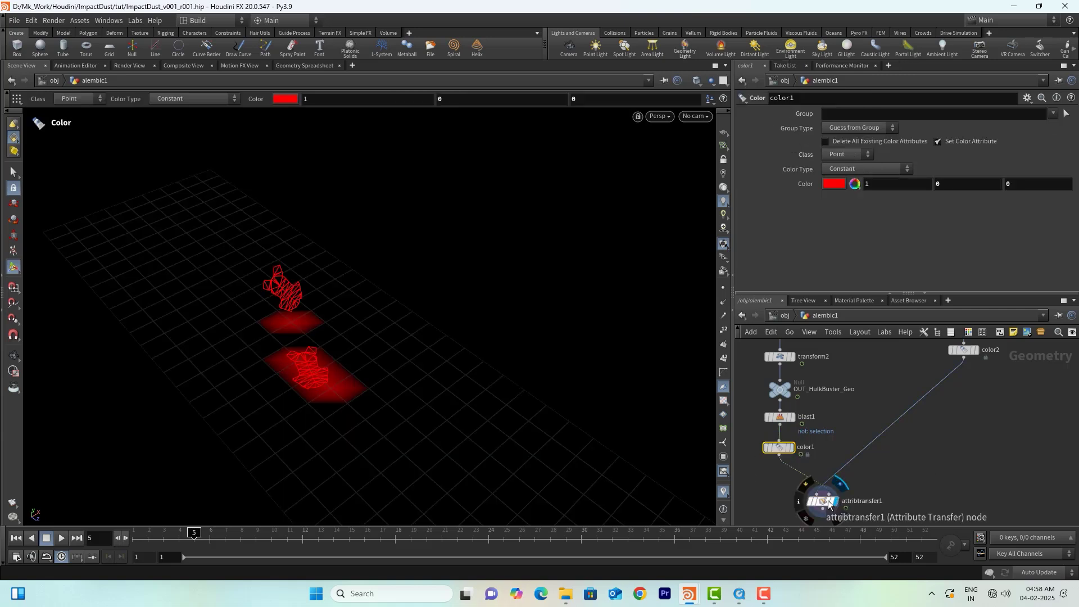
click(827, 500)
alt+drag(308, 362, 318, 400)
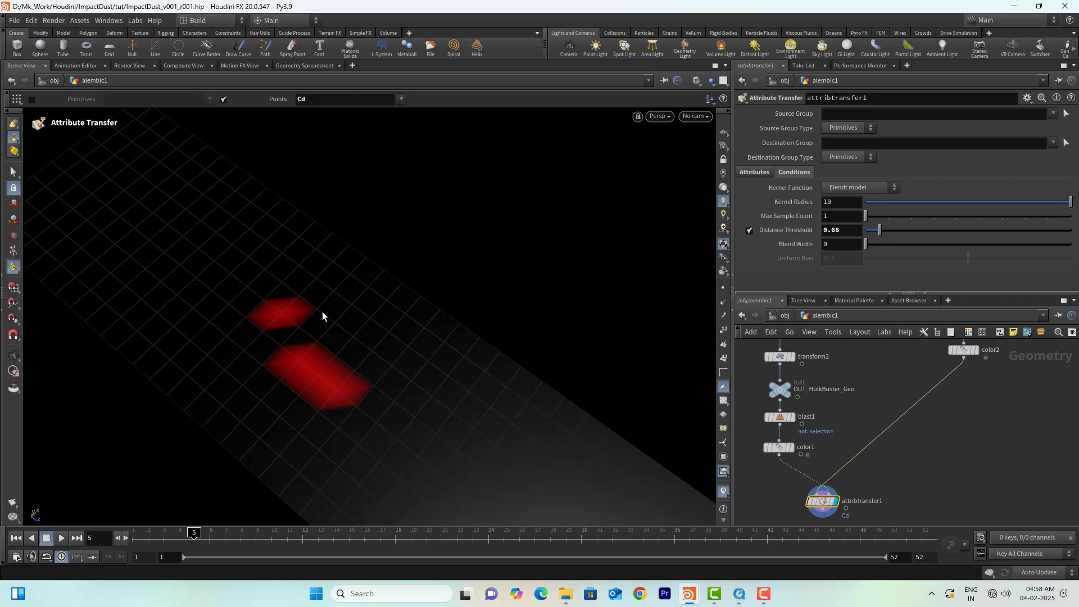
Insert a Subdivide node between color2 and the Attribute Transfer node
middle_drag(941, 381, 934, 420)
click(955, 409)
key(Tab)
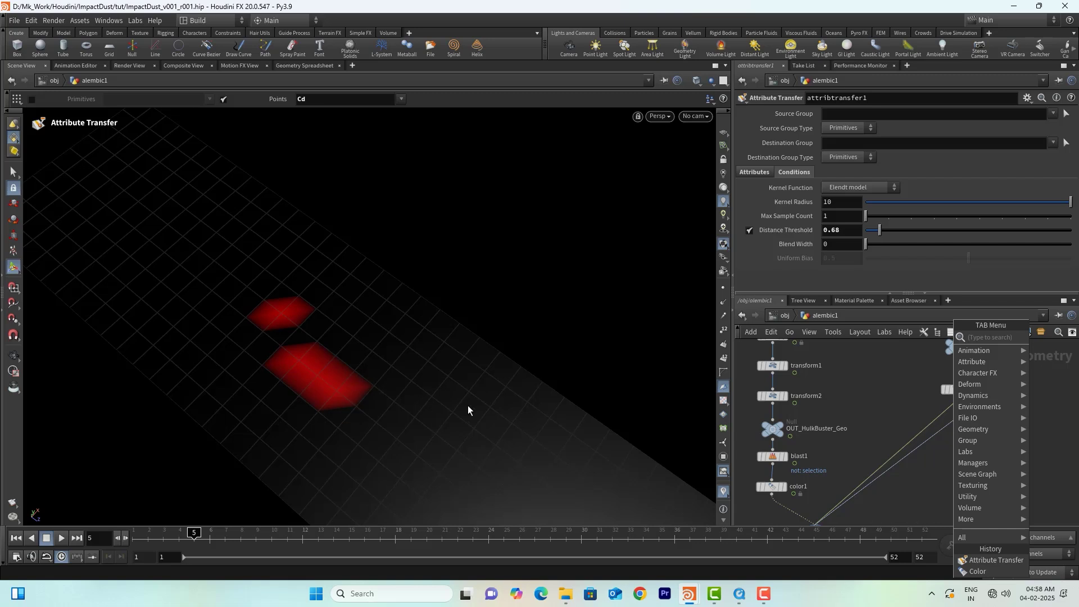
click(922, 413)
drag(949, 409, 956, 422)
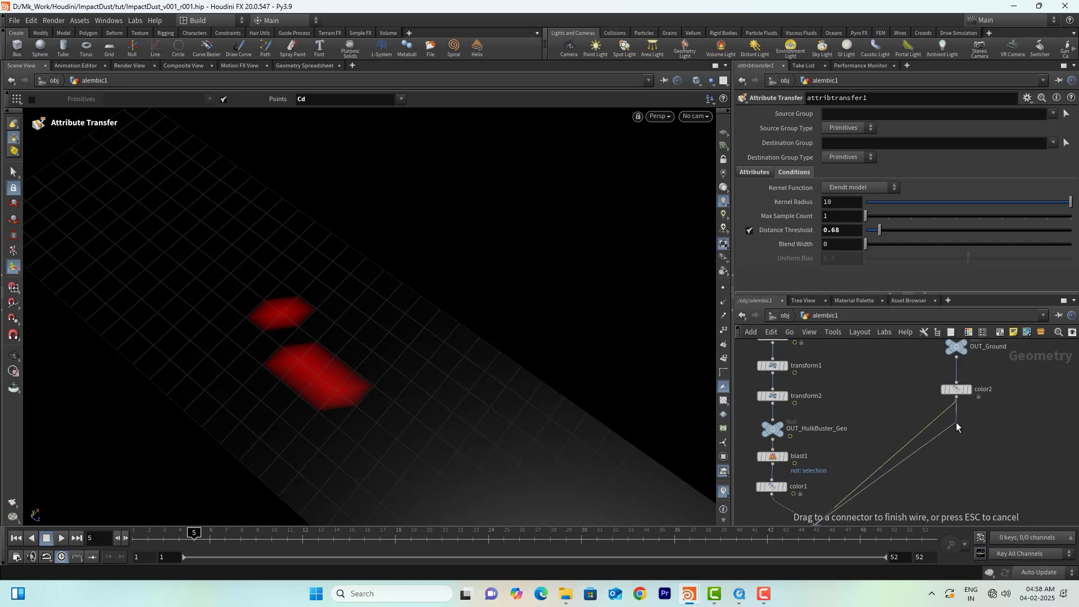
key(Tab)
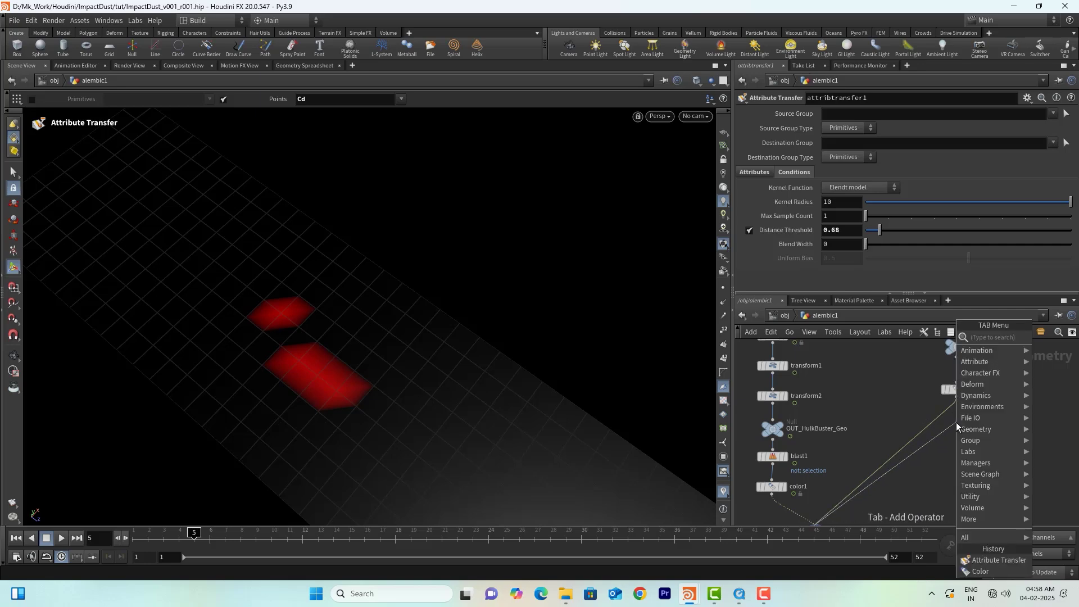
text(sub)
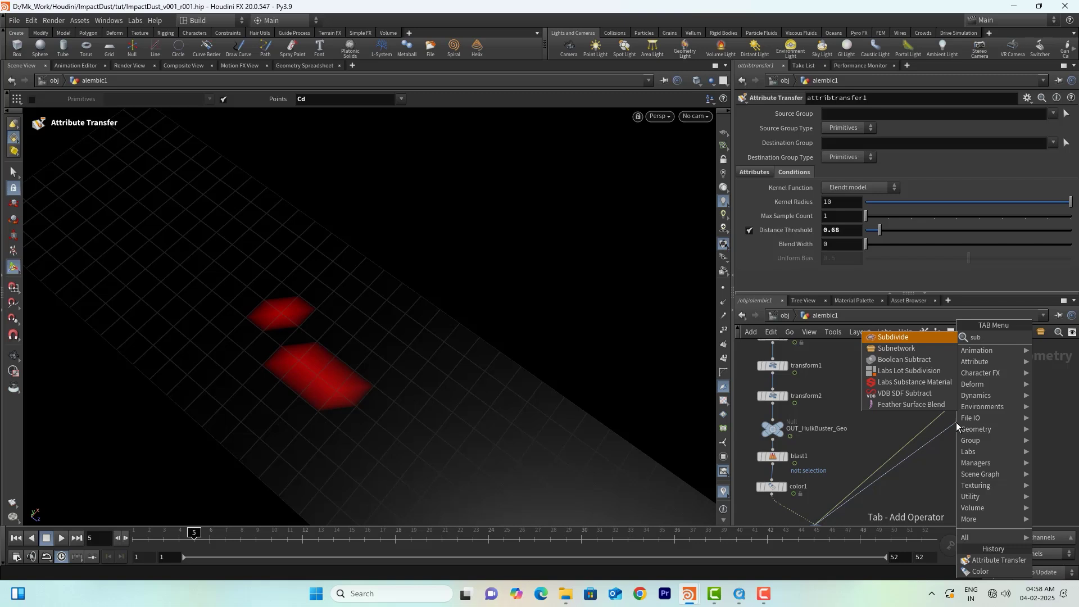
key(Return)
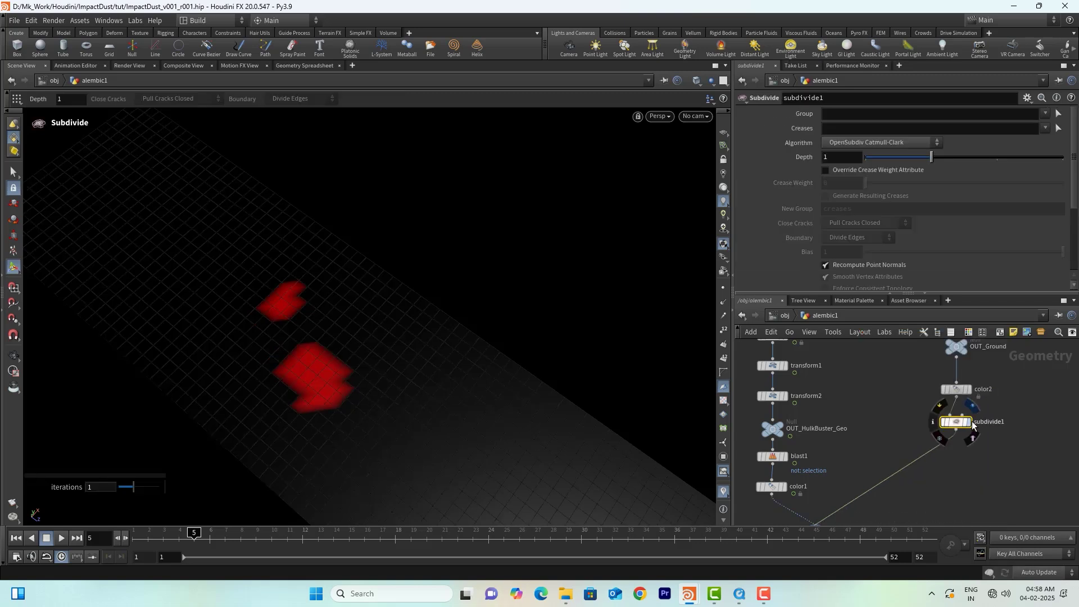
Set the ground's subdivision depth to 3 and display the Attribute Transfer node to check the patches
click(970, 423)
drag(840, 157, 716, 150)
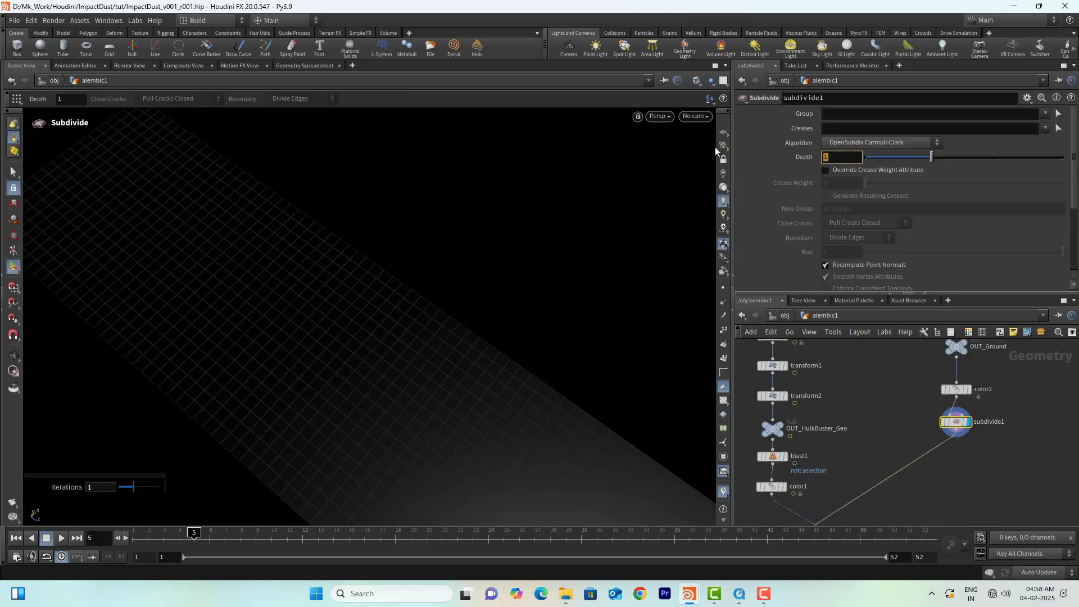
text(3)
key(Return)
middle_drag(912, 500, 888, 478)
click(834, 464)
click(820, 468)
Set the Subdivide node's depth to 4 and return to the Attribute Transfer node
click(947, 398)
click(834, 161)
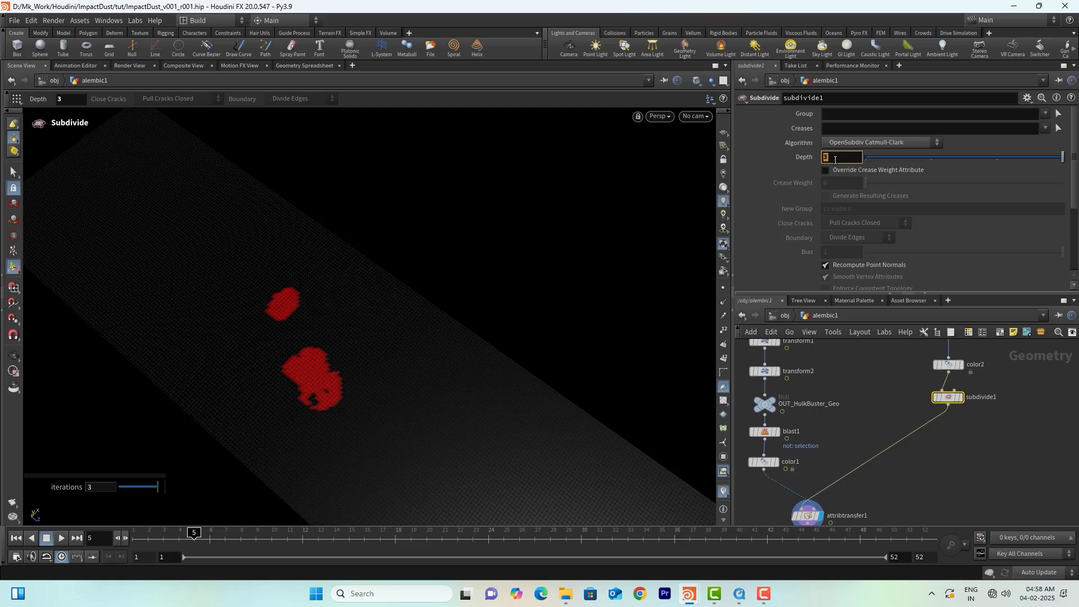
text(4)
key(Return)
mouse_move(236, 428)
alt+mouse_down()
mouse_move(262, 381)
mouse_move(236, 416)
alt+mouse_up()
middle_drag(880, 492, 942, 408)
scroll(860, 437, up, 3)
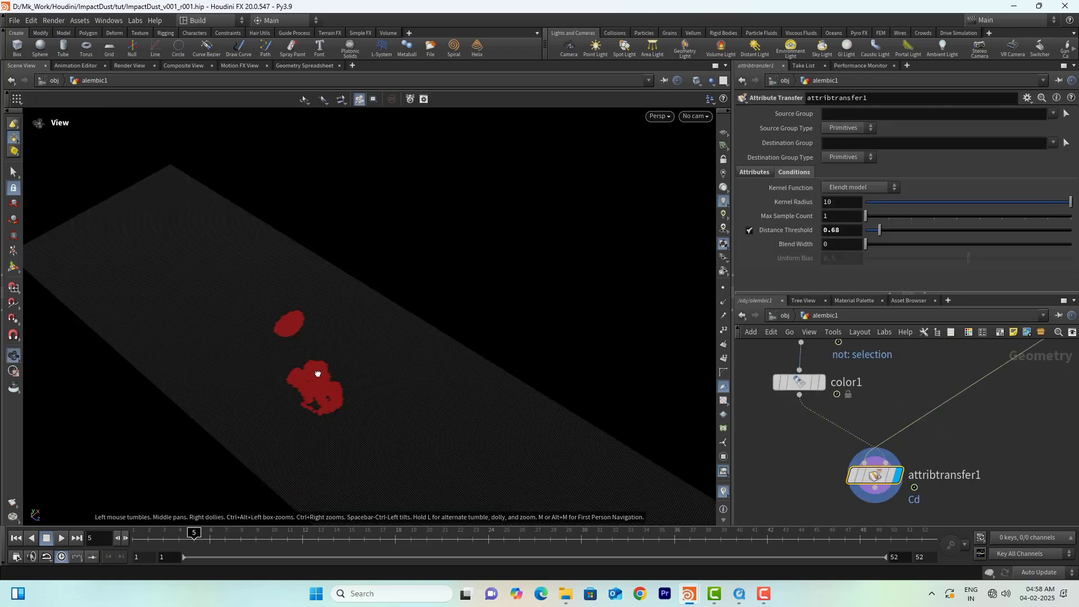
Template color1 so the soles overlay the ground, scrub through the animation, and stop at frame 11
alt+drag(315, 373, 280, 478)
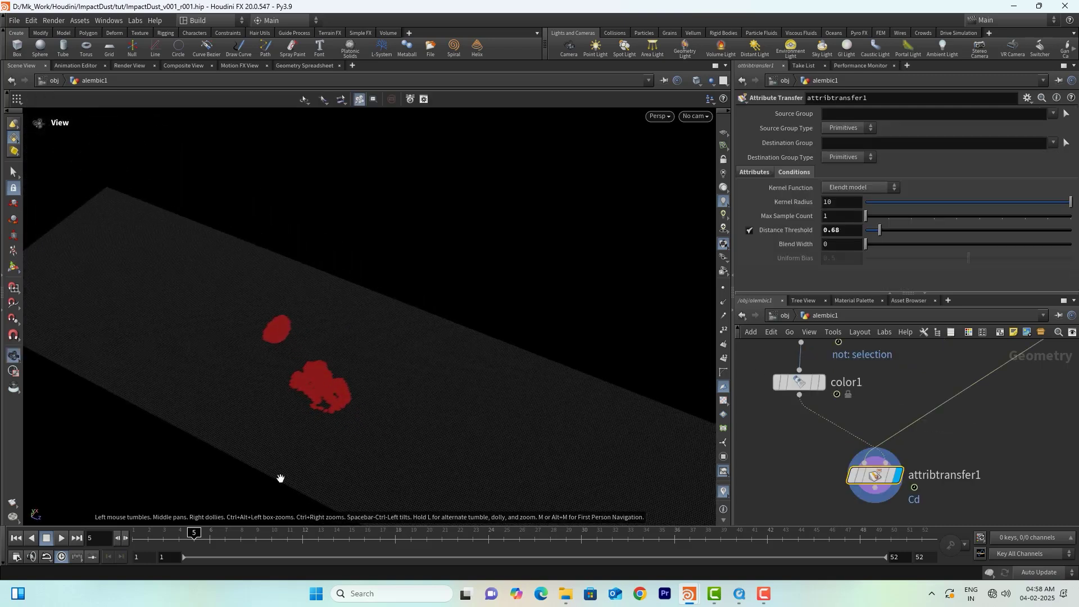
drag(193, 540, 603, 545)
click(566, 540)
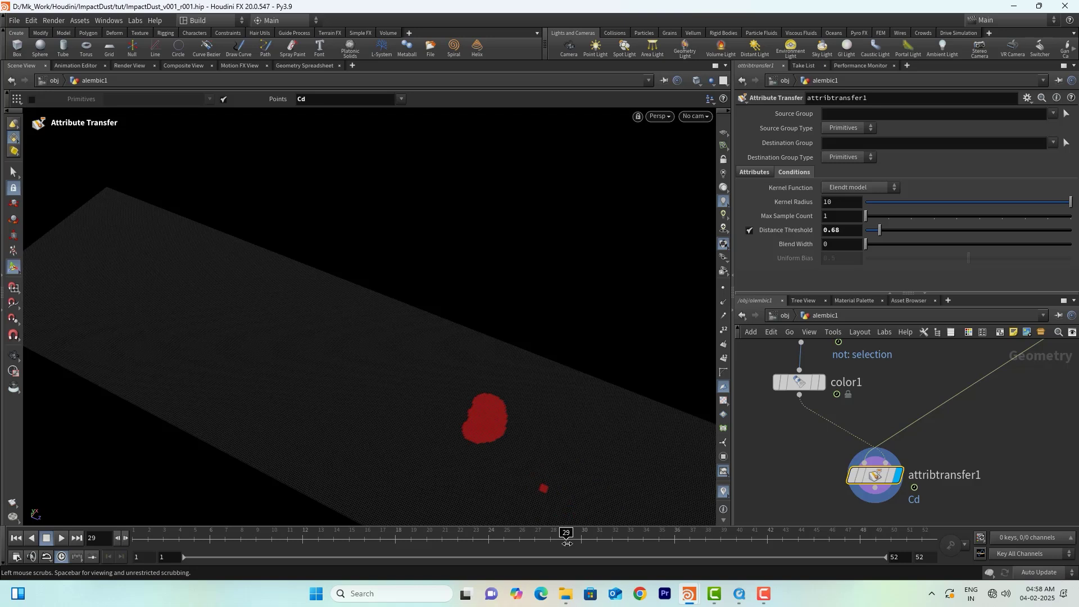
click(813, 382)
alt+drag(453, 421, 484, 351)
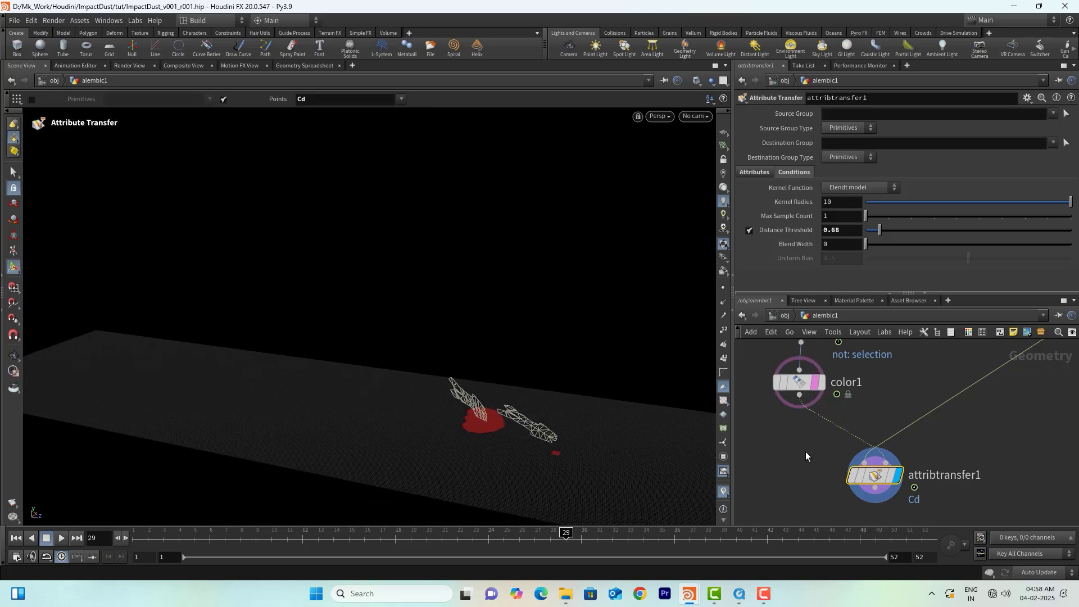
drag(213, 542, 282, 542)
alt+drag(325, 426, 332, 477)
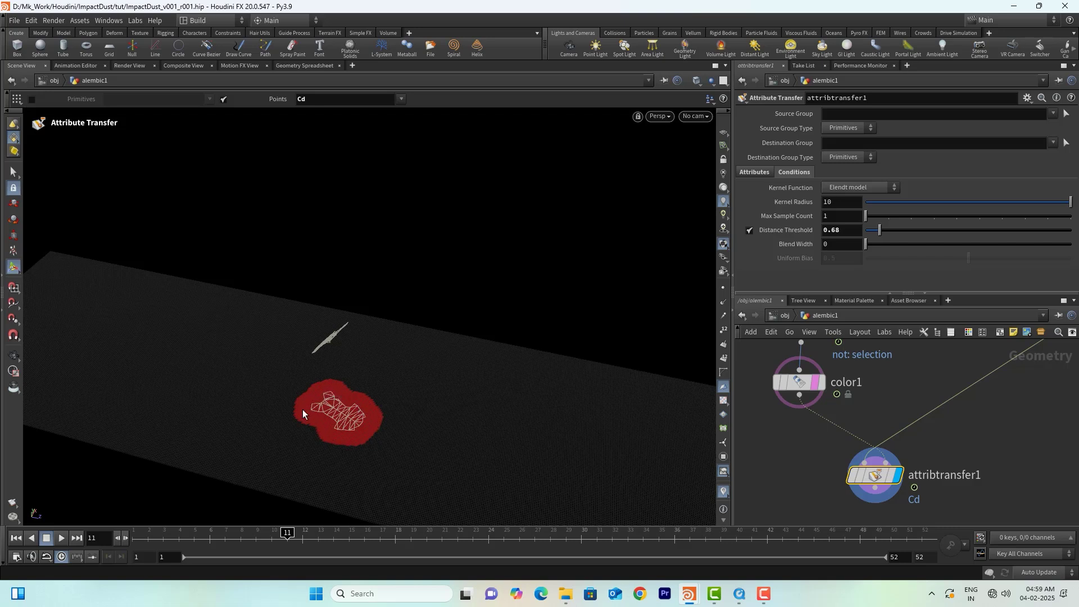
Try distance thresholds of 0.3, 0.2 and 0.25 on the Attribute Transfer node
drag(832, 231, 853, 232)
text(.3)
key(BackSpace)
key(BackSpace)
text(3)
key(Return)
drag(831, 231, 855, 231)
text(2)
key(Return)
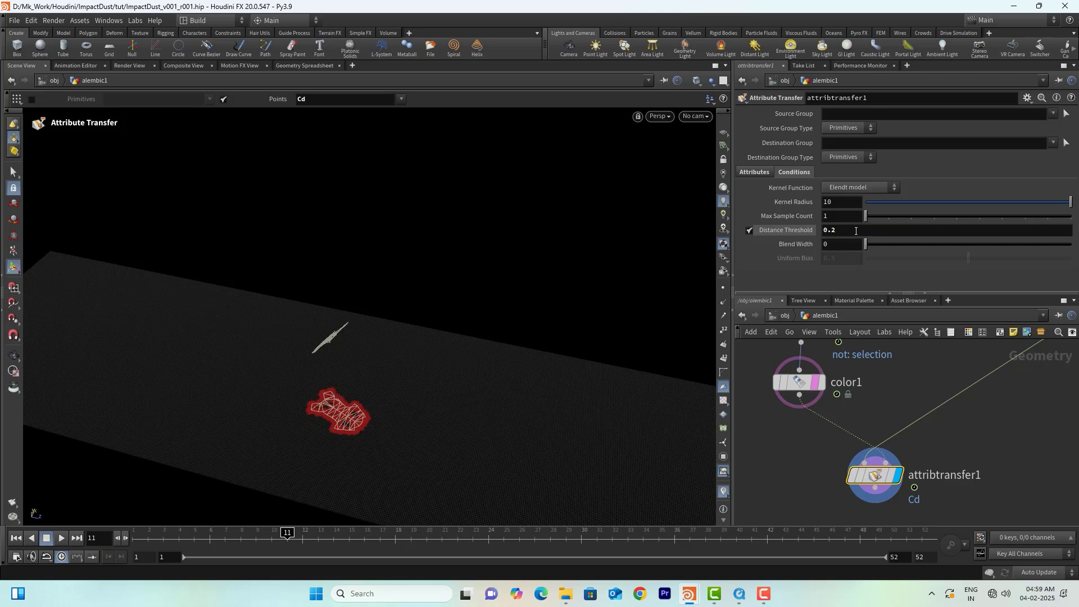
click(849, 230)
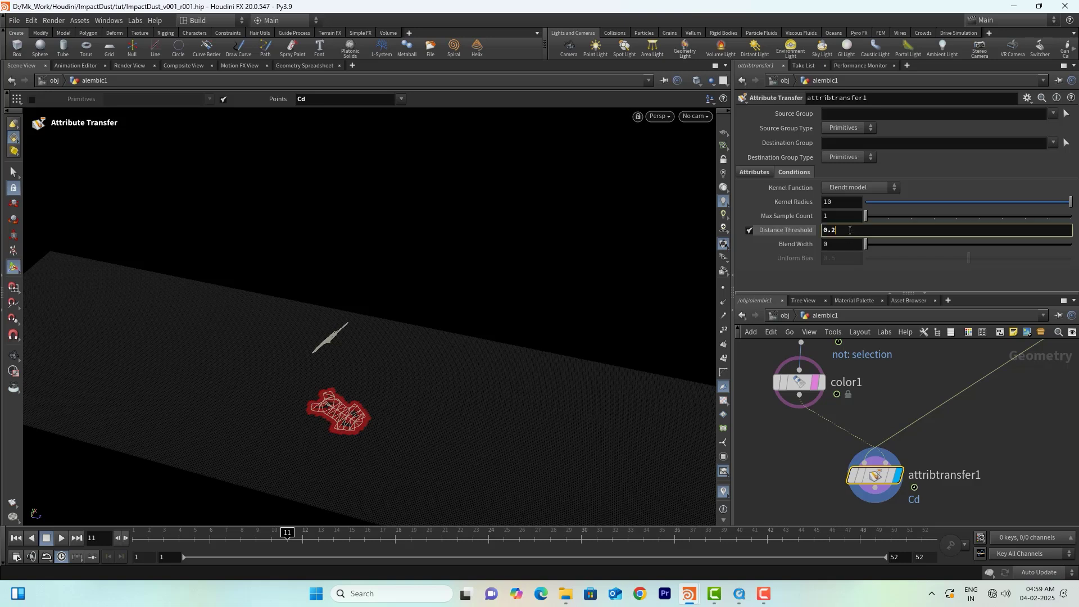
text(5)
key(Return)
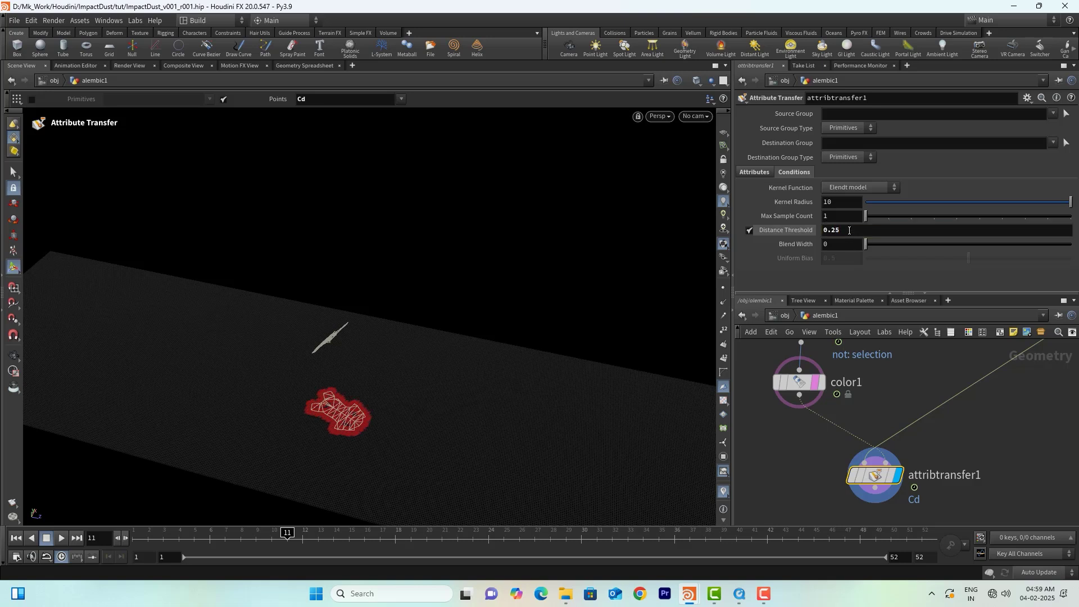
Set the Attribute Transfer's distance threshold to 0.3
drag(831, 231, 901, 231)
text(3)
key(Return)
click(787, 229)
Scrub to frame 39, toggling color1's template display, to check the red footprints against the soles
middle_drag(956, 487, 957, 461)
scroll(957, 460, down, 2)
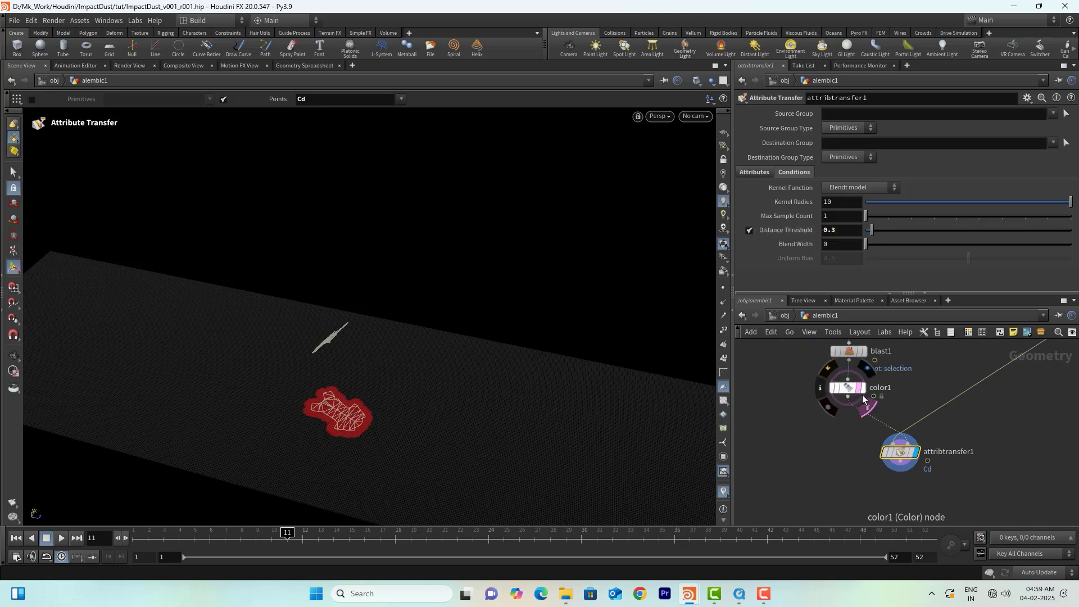
click(859, 389)
drag(287, 537, 596, 567)
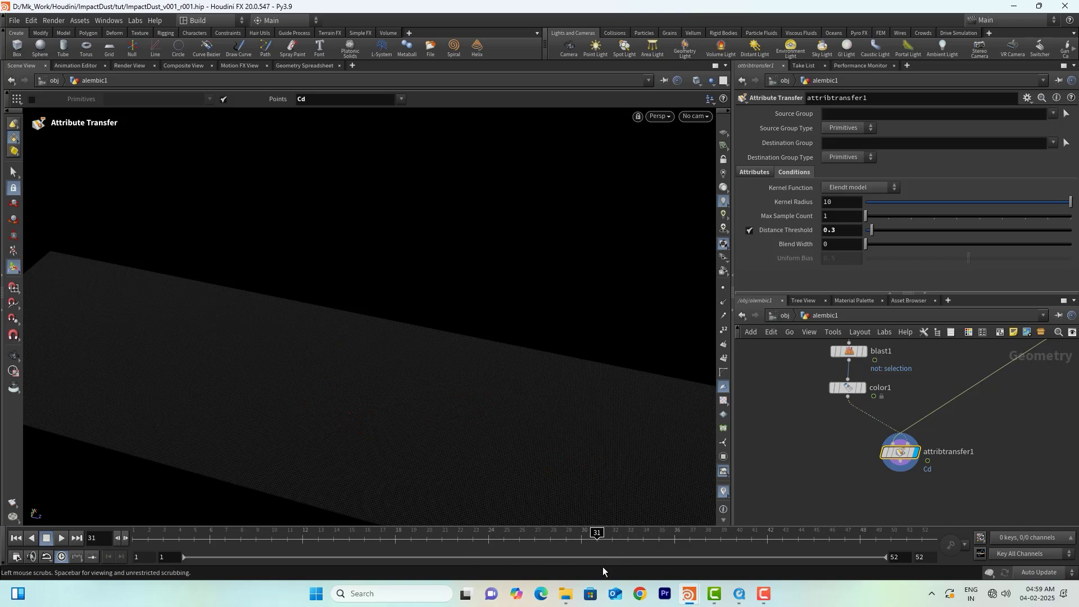
click(866, 405)
drag(597, 536, 720, 522)
key(Escape)
alt+right_drag(494, 357, 374, 363)
alt+middle_drag(460, 363, 344, 372)
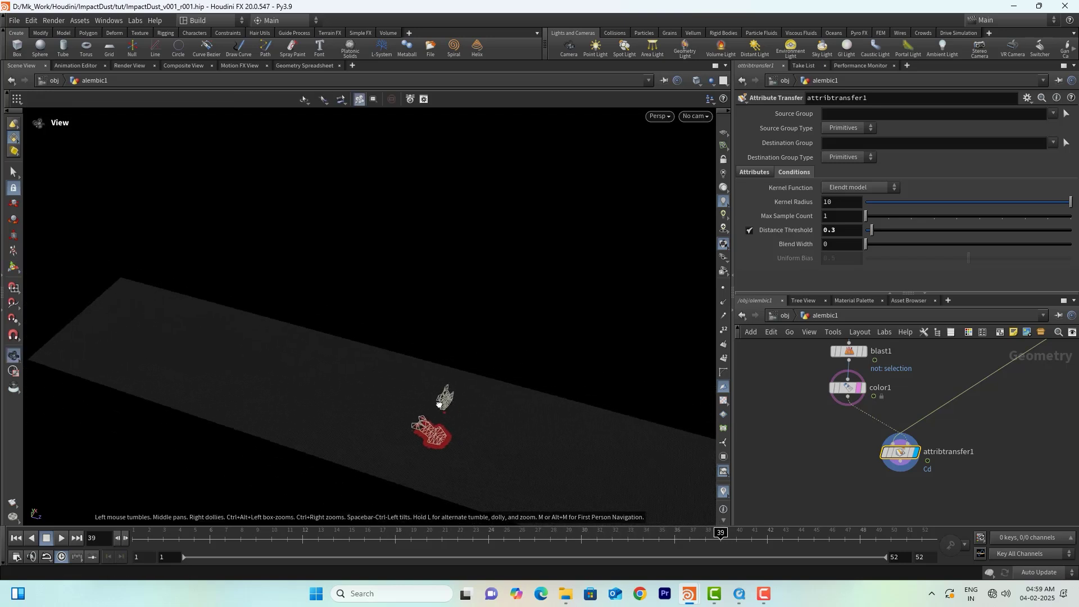
alt+drag(449, 395, 416, 393)
Append a Delete node to the output of attribtransfer1 and display it
middle_drag(928, 486, 852, 485)
scroll(825, 479, up, 3)
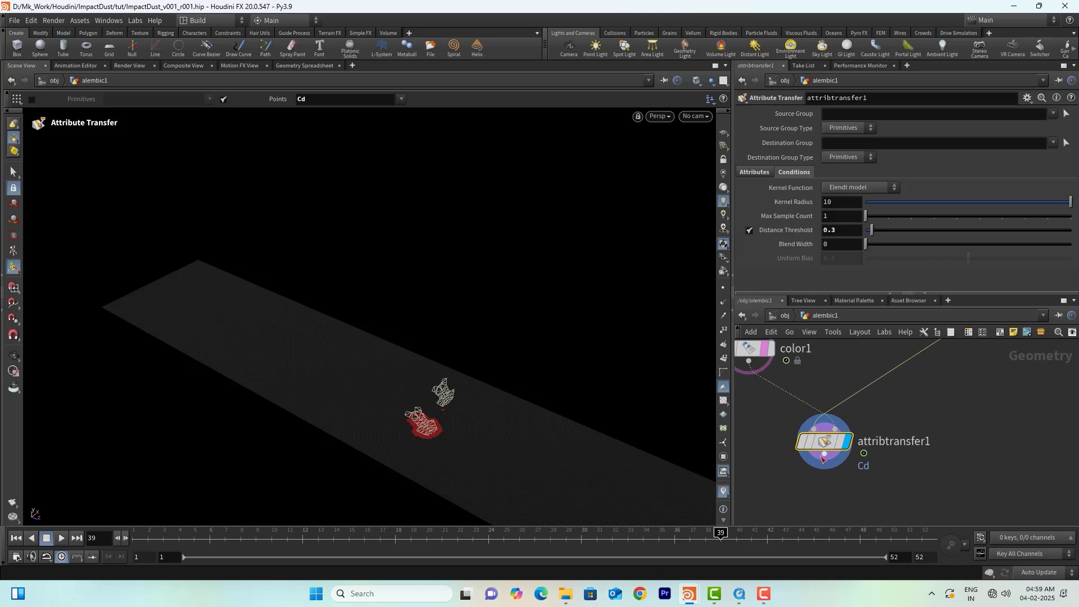
click(824, 454)
key(Tab)
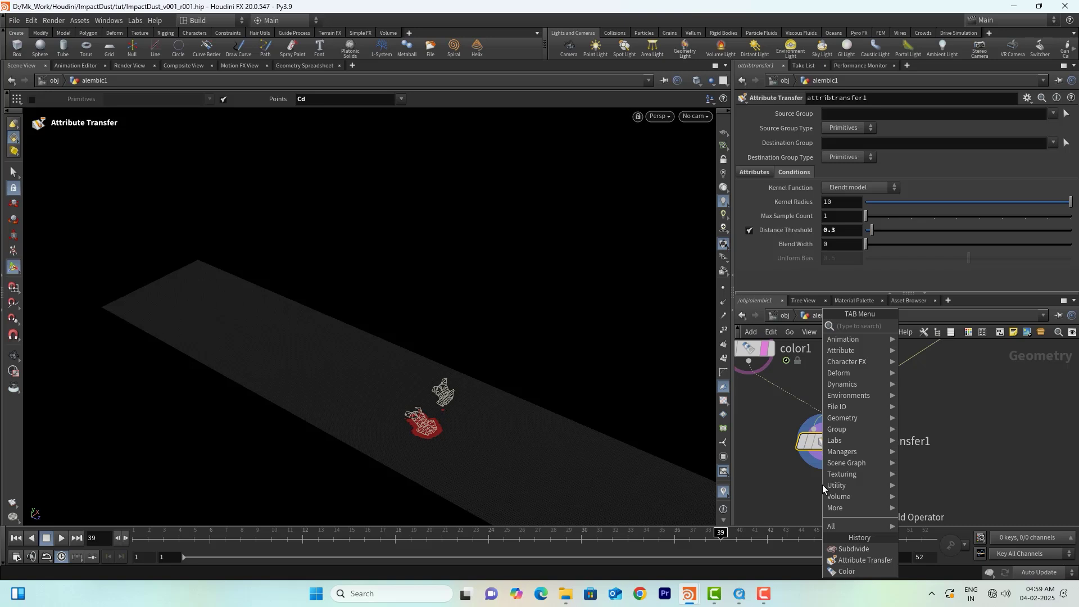
text(dele)
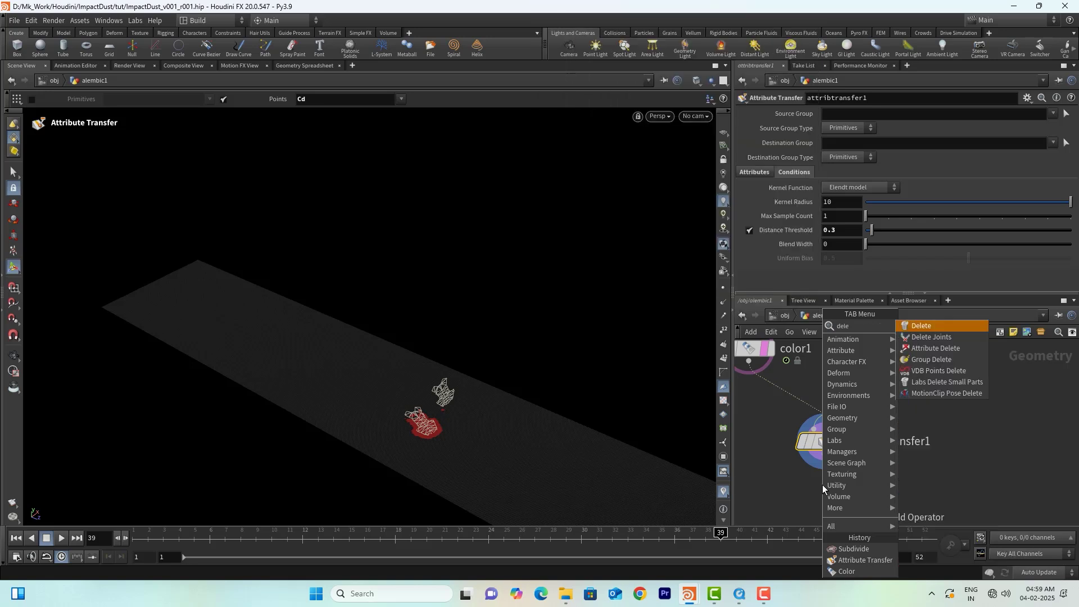
key(Return)
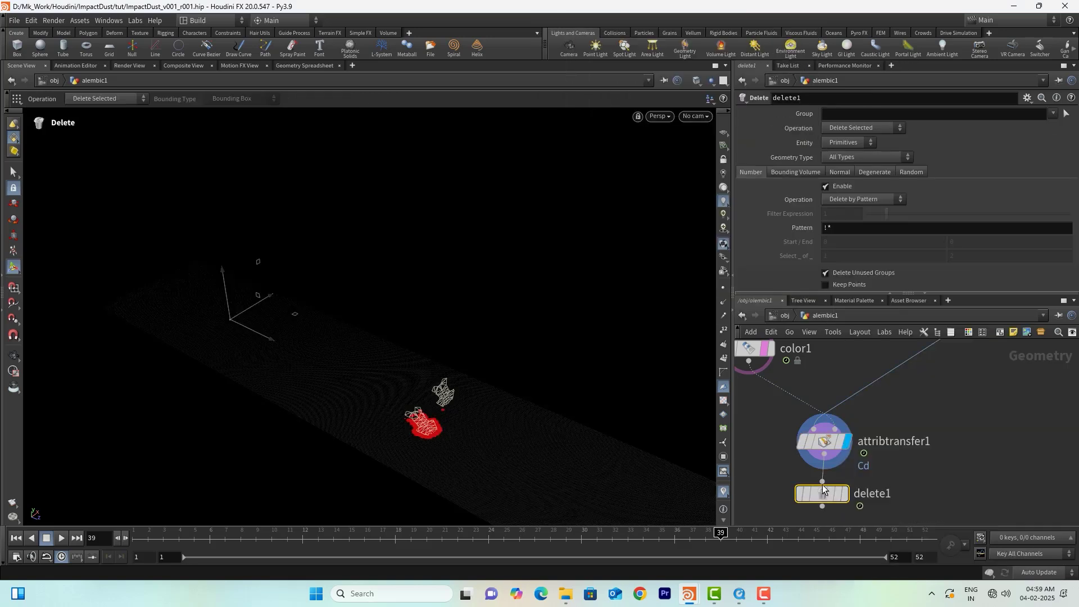
click(844, 494)
click(862, 196)
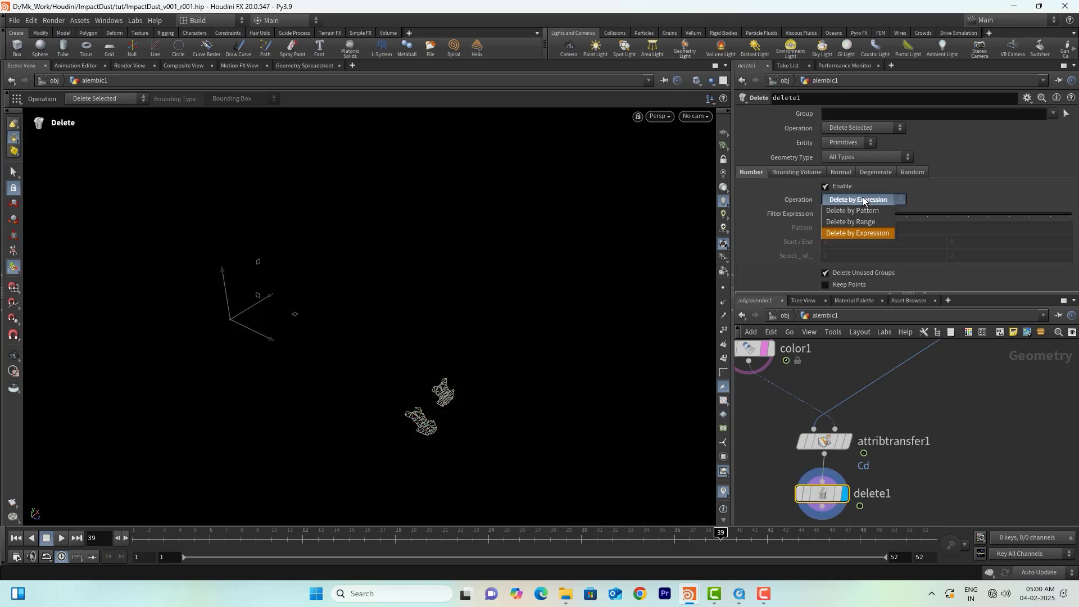
click(983, 192)
double_click(834, 211)
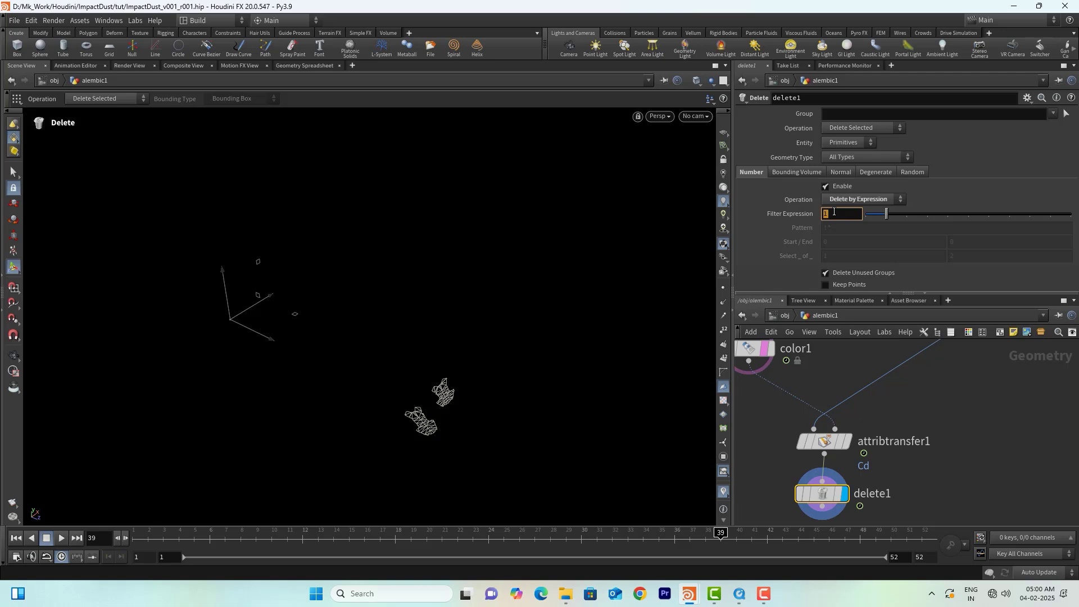
text(@Cd)
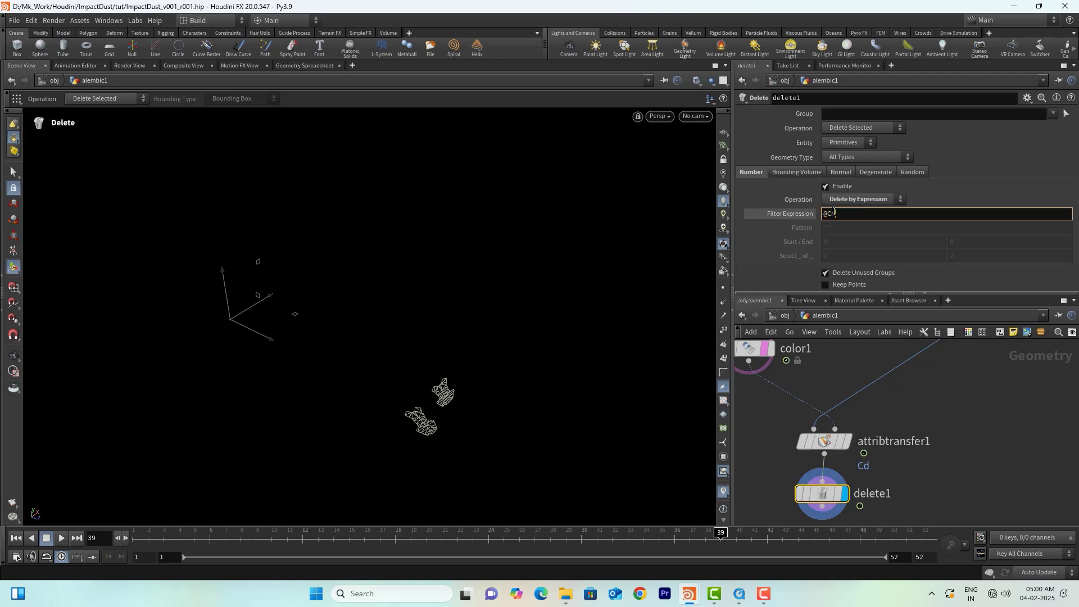
text(>.1)
key(Return)
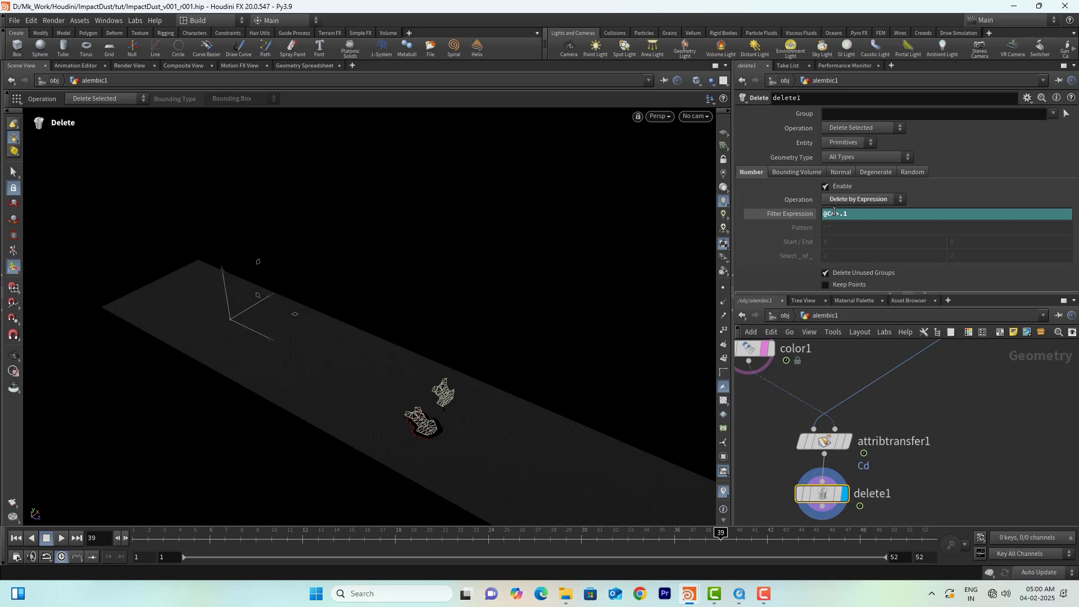
Change the Delete node's operation to Delete Non-Selected and scrub the timeline to check the isolated footprints
click(855, 127)
click(858, 152)
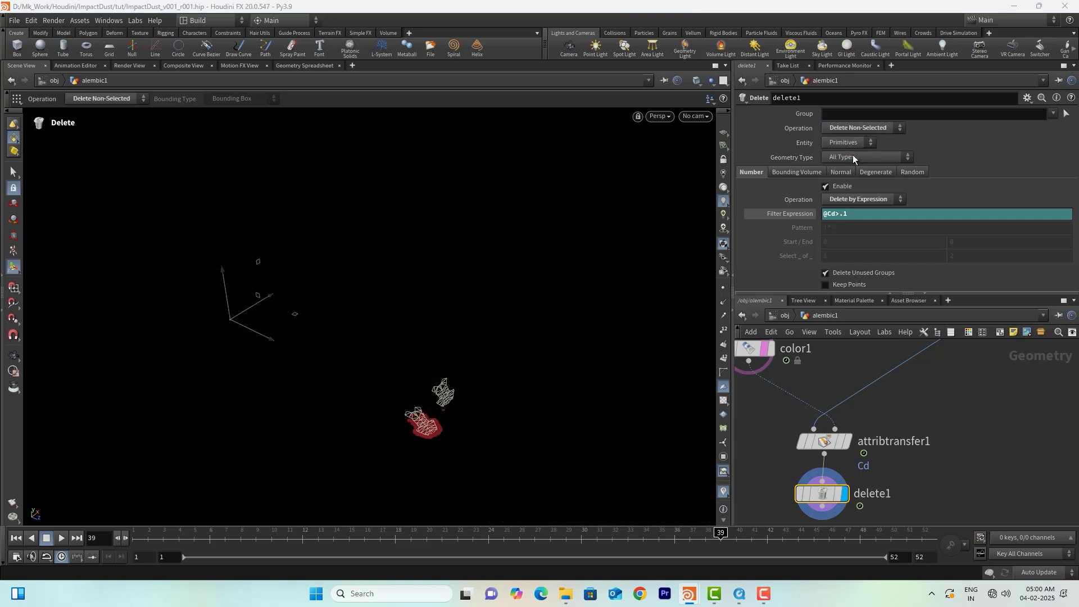
middle_drag(921, 492, 939, 440)
alt+right_drag(421, 426, 623, 416)
drag(194, 544, 705, 551)
Switch the viewport background's color scheme to Light to check the isolated footprint at frame 35
key(d)
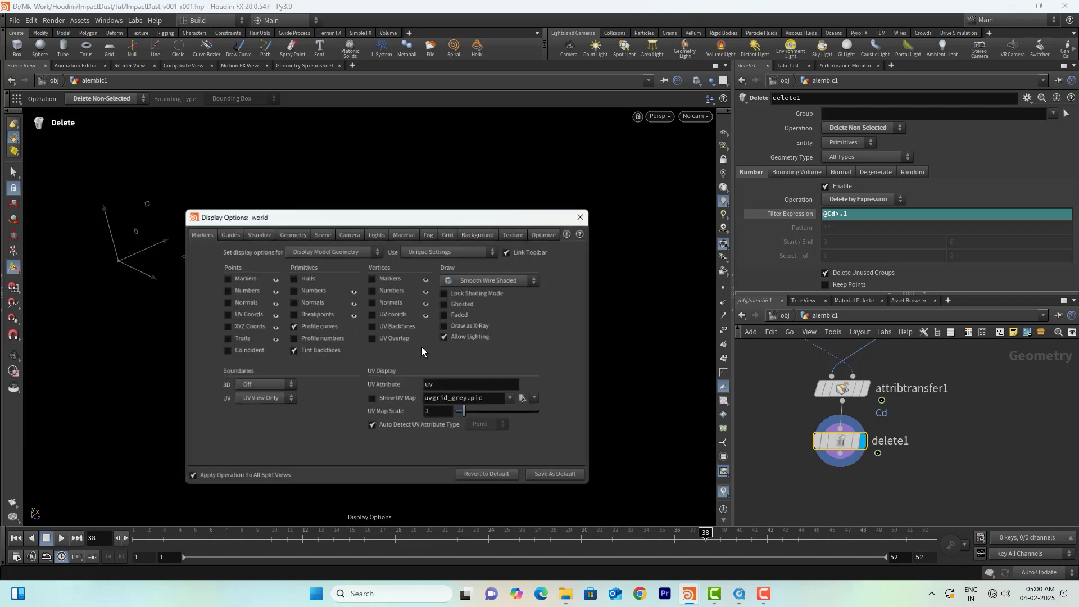
click(482, 231)
click(279, 248)
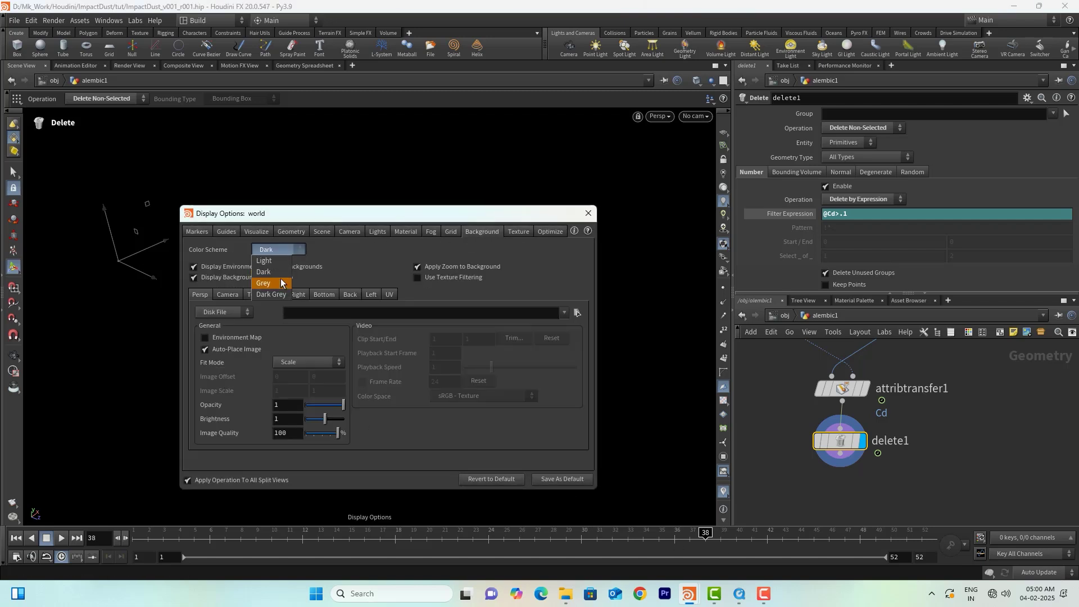
click(270, 260)
drag(474, 218, 219, 194)
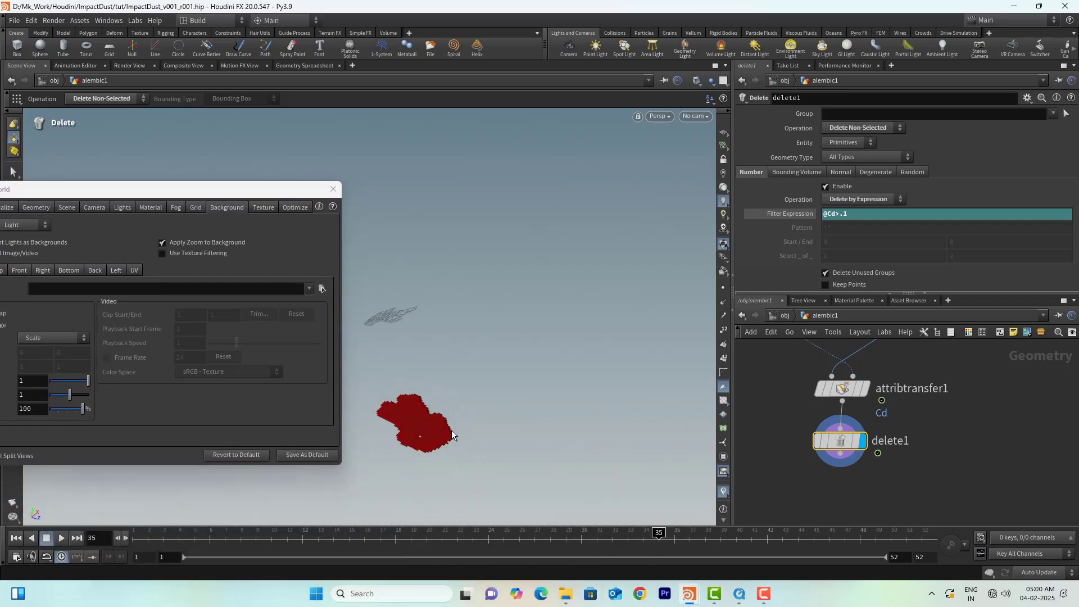
drag(144, 192, 276, 169)
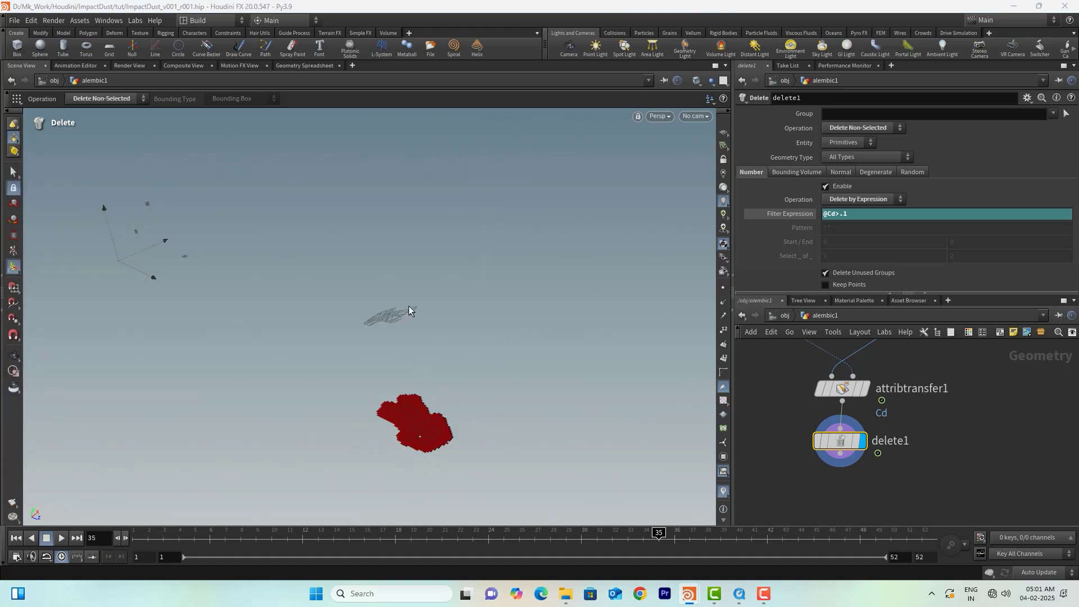
Return the viewport background's color scheme to Dark and close the display options
key(d)
click(159, 204)
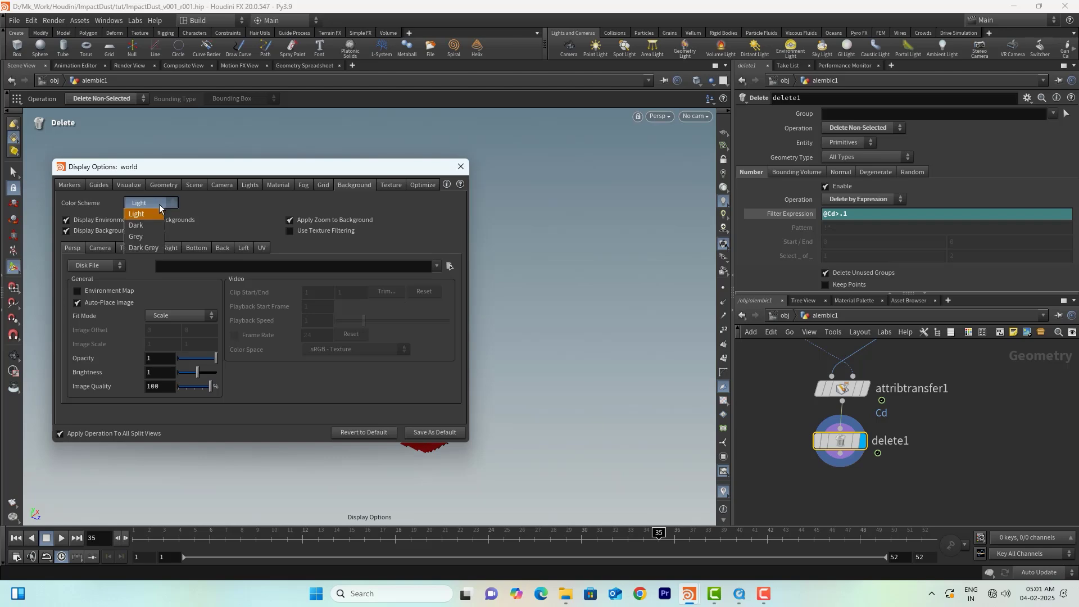
click(155, 223)
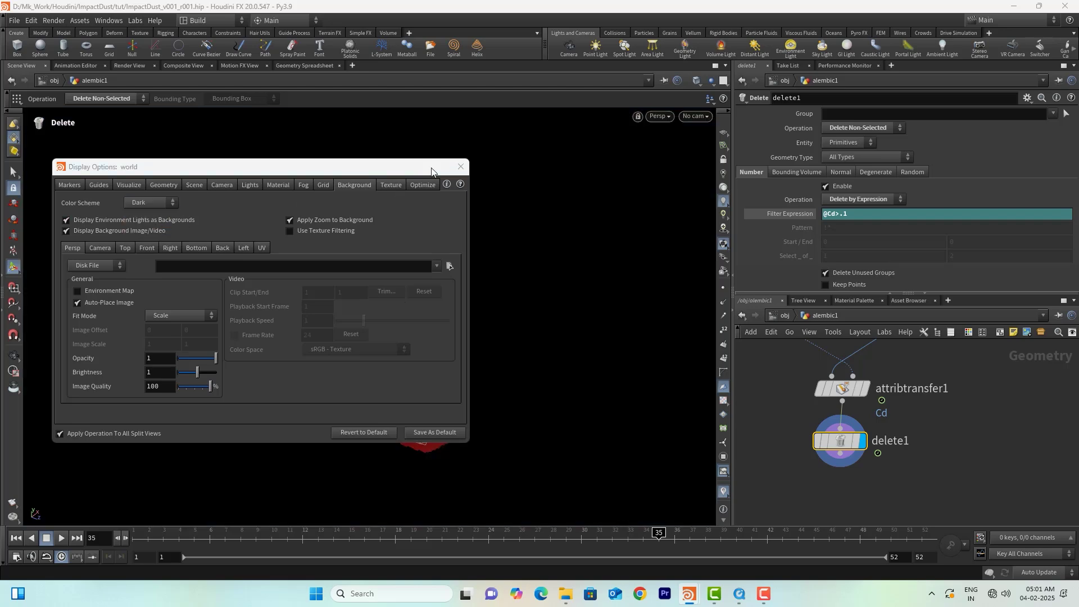
click(460, 167)
Turn on the display of point normals in the viewport and inspect them on the red footprint
mouse_move(942, 454)
middle_down()
mouse_move(938, 446)
mouse_move(958, 449)
middle_up()
scroll(957, 449, down, 2)
click(724, 302)
alt+right_drag(386, 453, 539, 402)
mouse_move(406, 426)
alt+mouse_down()
mouse_move(402, 404)
mouse_move(413, 419)
alt+mouse_up()
scroll(886, 460, up, 2)
Append a Normal node to delete1, align it beneath, and display its result
middle_drag(886, 460, 892, 440)
click(876, 423)
key(Tab)
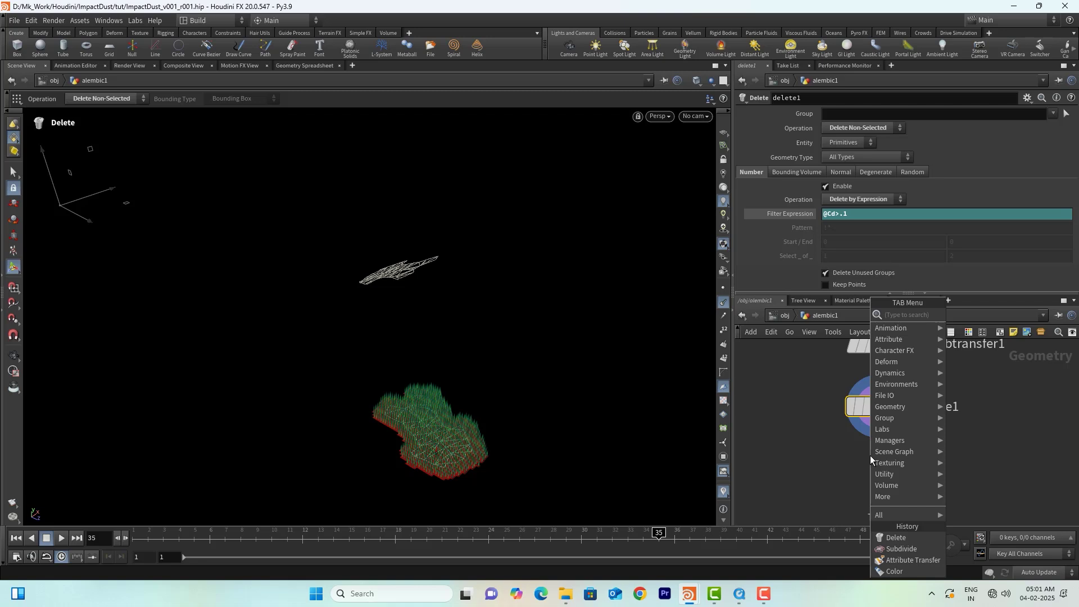
text(nora)
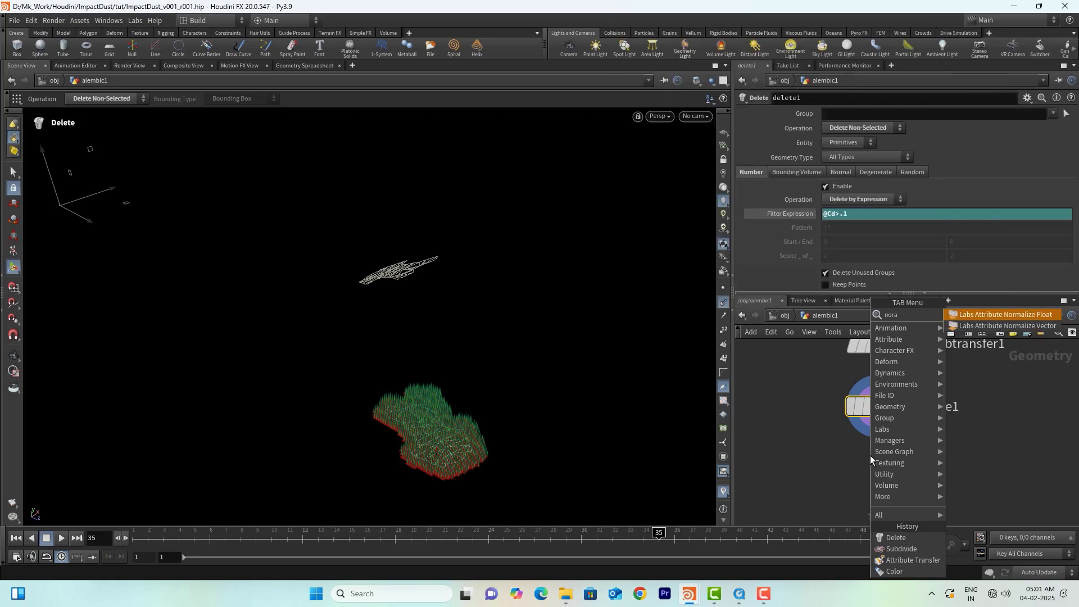
key(BackSpace)
key(BackSpace)
key(BackSpace)
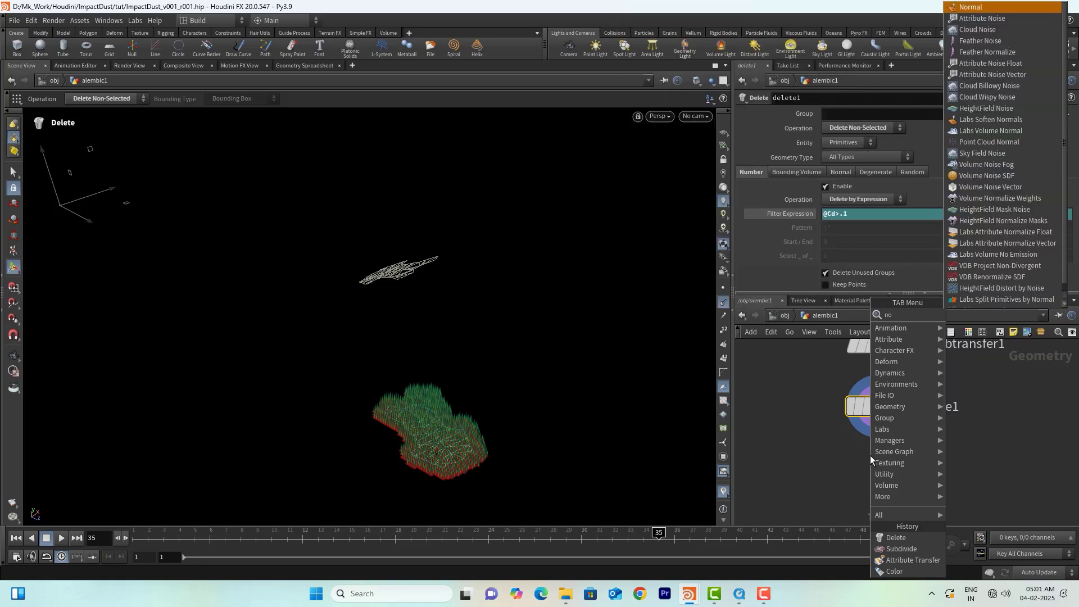
text(no)
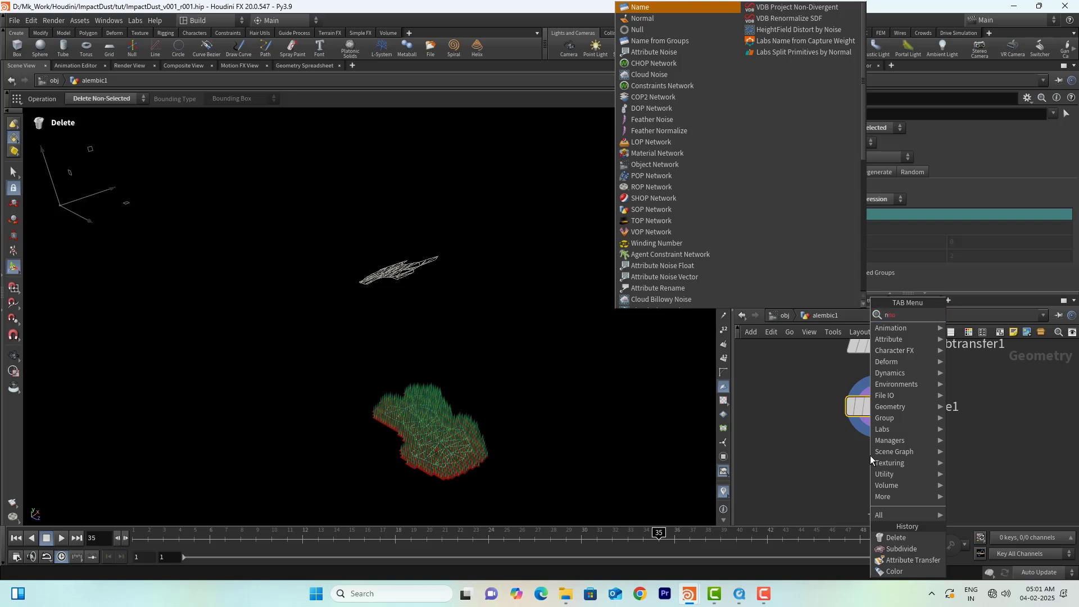
text(ora)
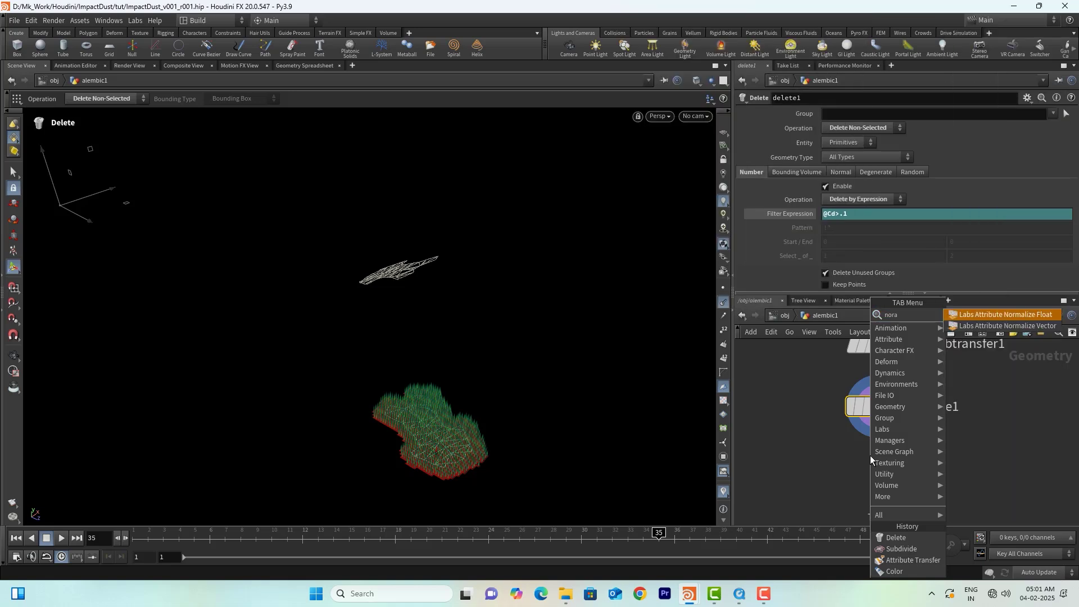
key(BackSpace)
key(Return)
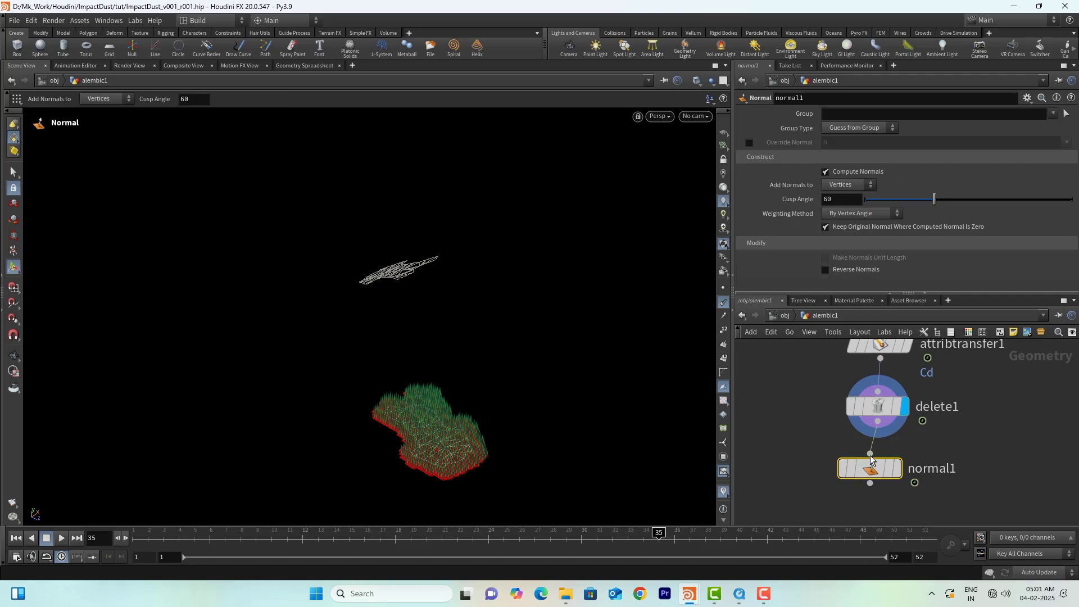
click(897, 471)
drag(874, 476, 883, 471)
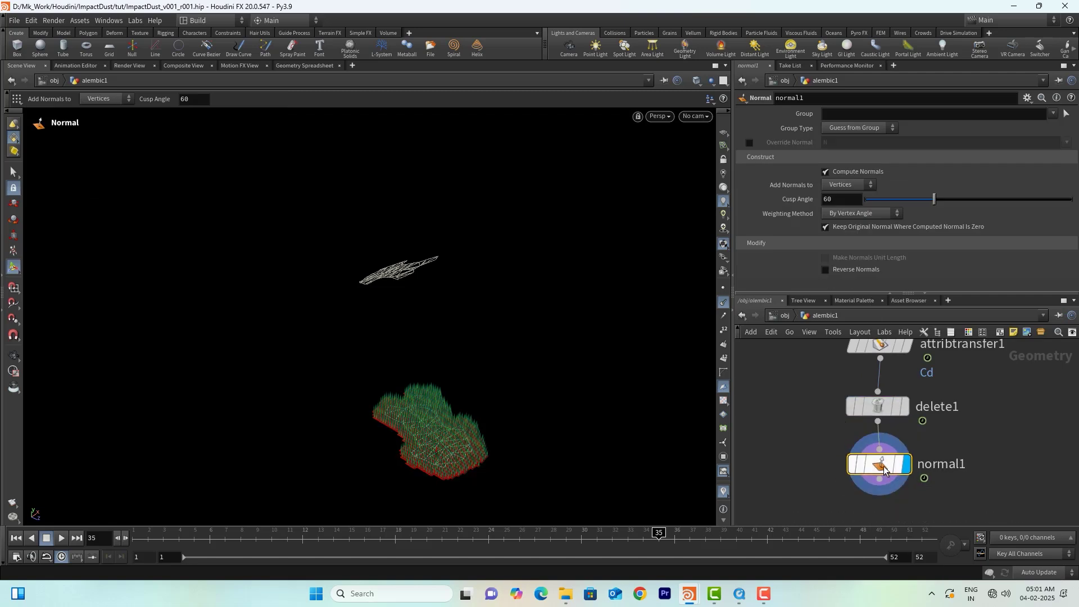
Set the Normal node to add normals to Points and check the normals from a lower angle
click(850, 187)
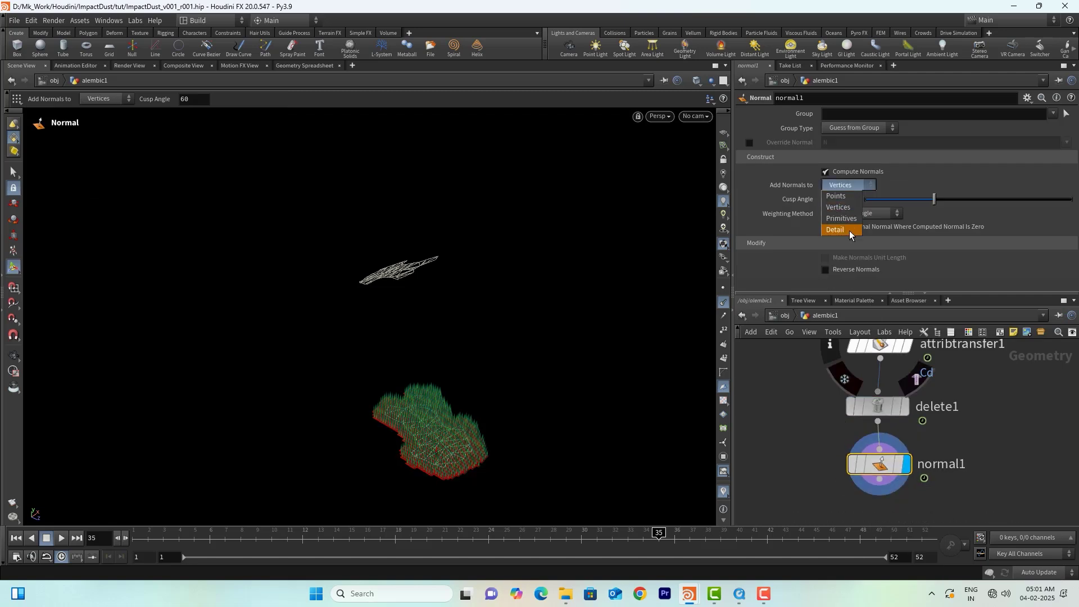
click(848, 196)
alt+drag(469, 412, 479, 395)
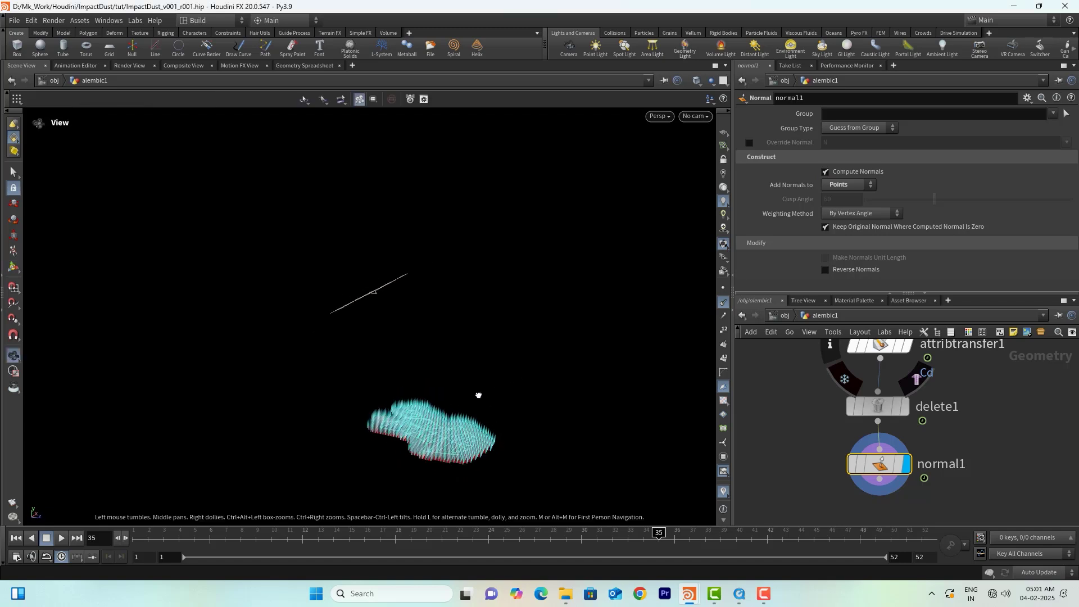
Append a Point node to the output of normal1 and place it off to the side of the chain
middle_drag(959, 500, 957, 458)
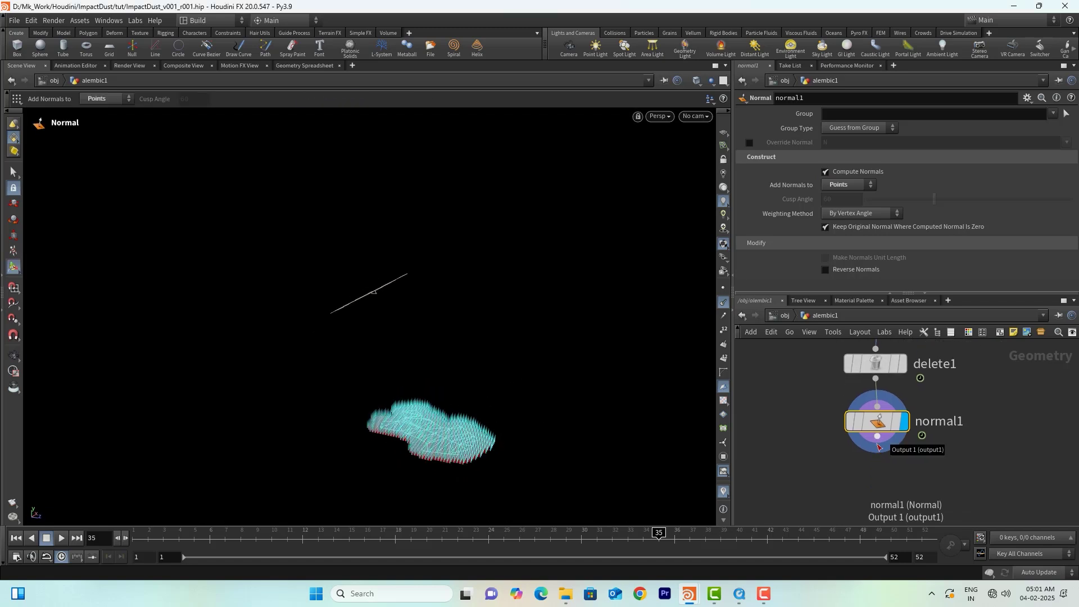
click(877, 437)
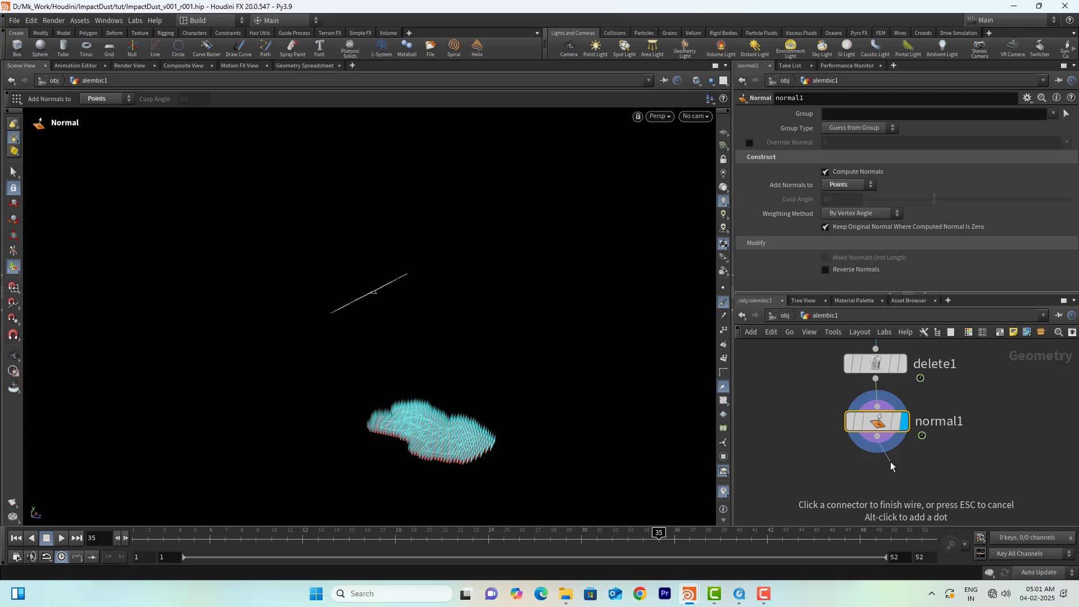
key(Tab)
text(poi)
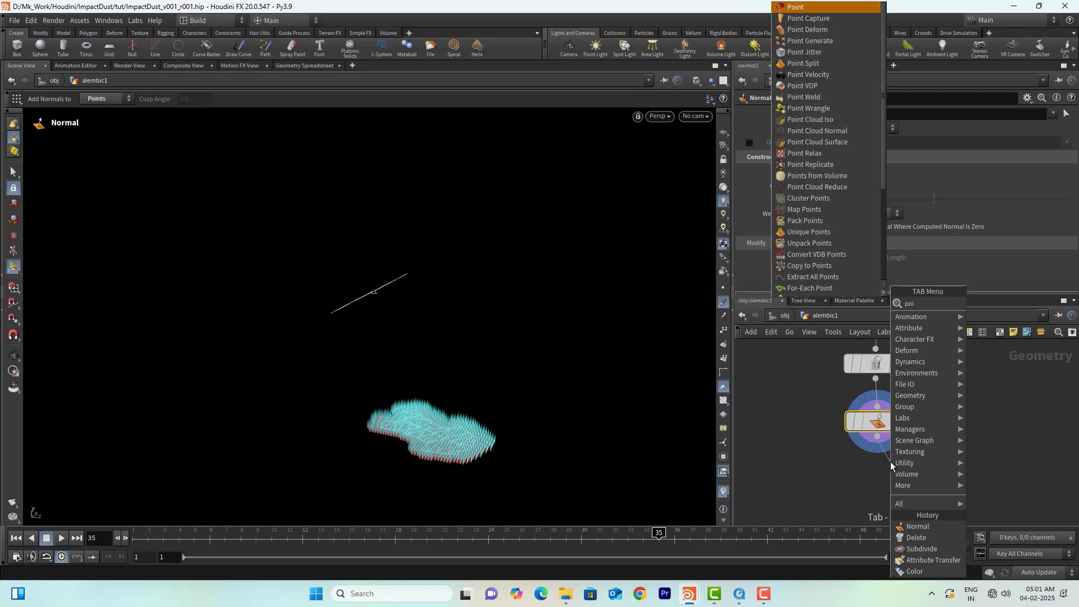
text(n)
key(Return)
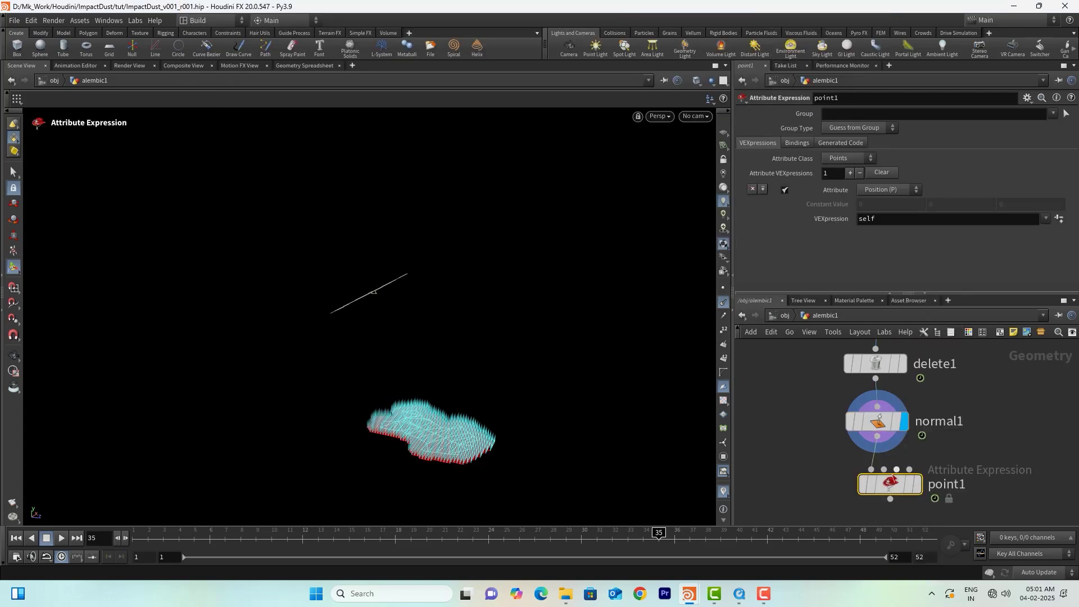
drag(952, 479, 989, 477)
Branch a Point VOP node from normal1 and place it below the Point node
middle_drag(880, 458, 885, 420)
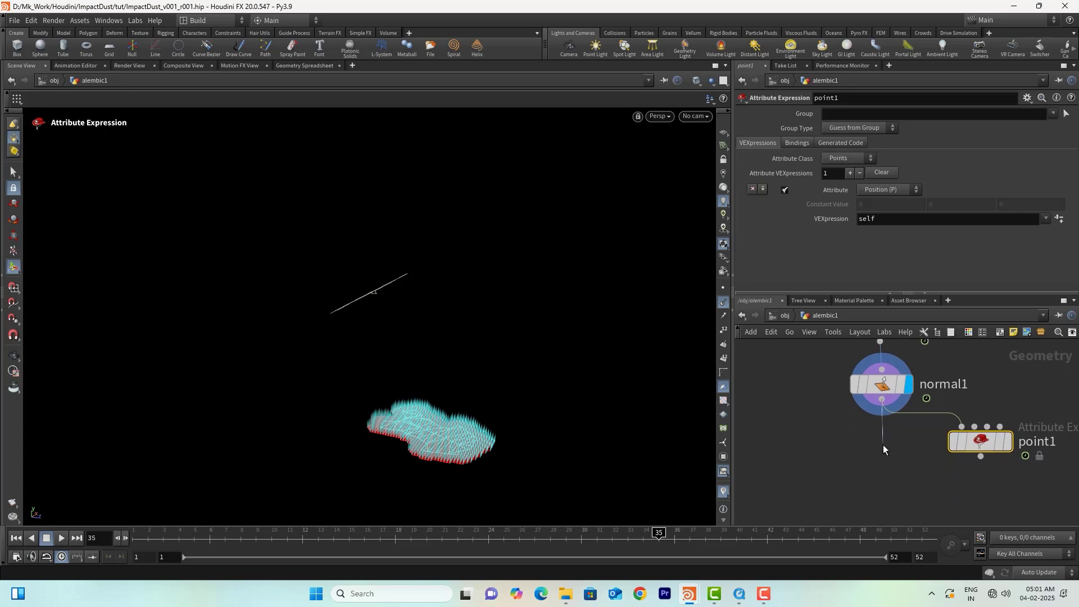
key(Tab)
text(povop)
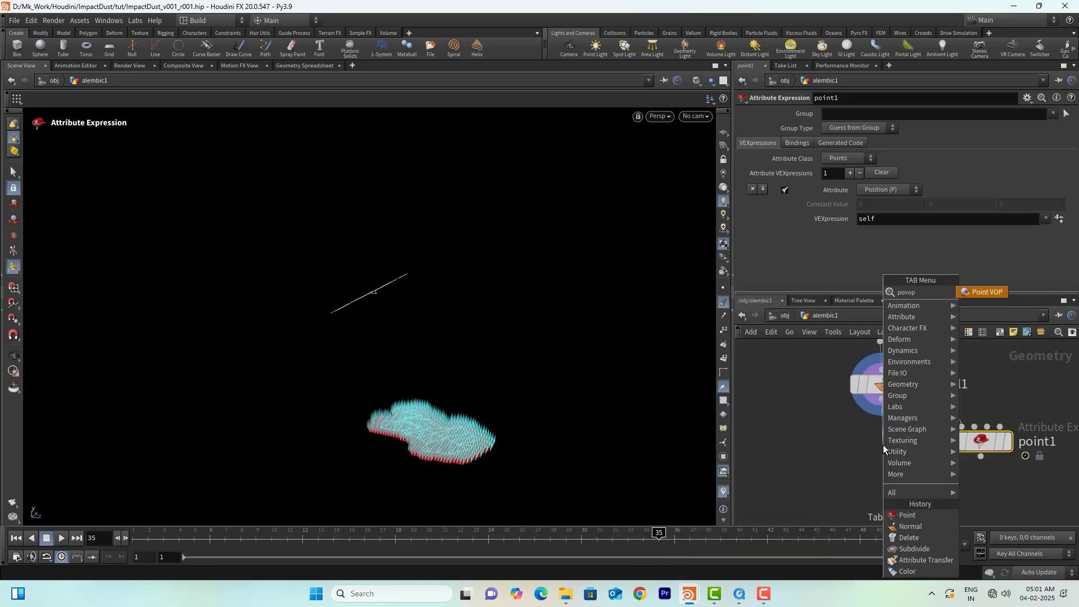
key(Return)
click(883, 446)
drag(883, 446, 880, 484)
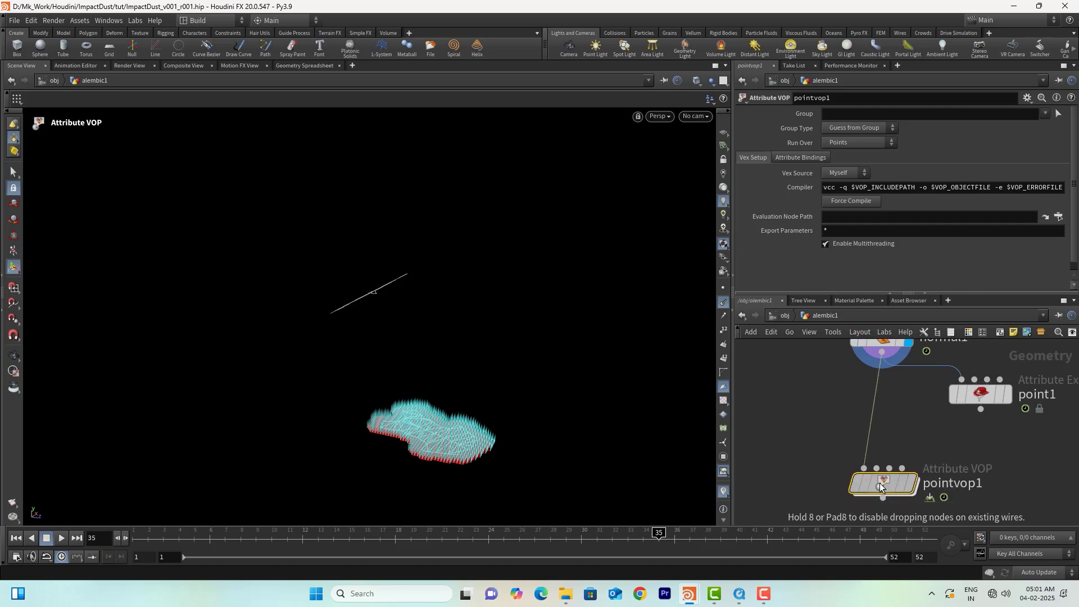
Wire point1 into the second input of pointvop1 and display pointvop1
drag(982, 415, 877, 467)
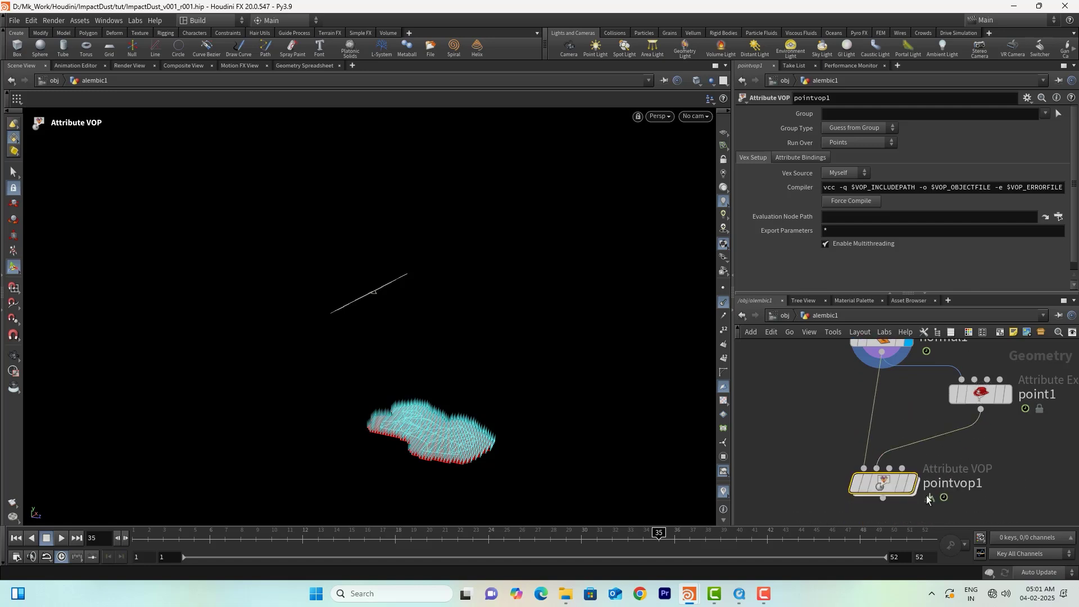
click(912, 487)
click(893, 485)
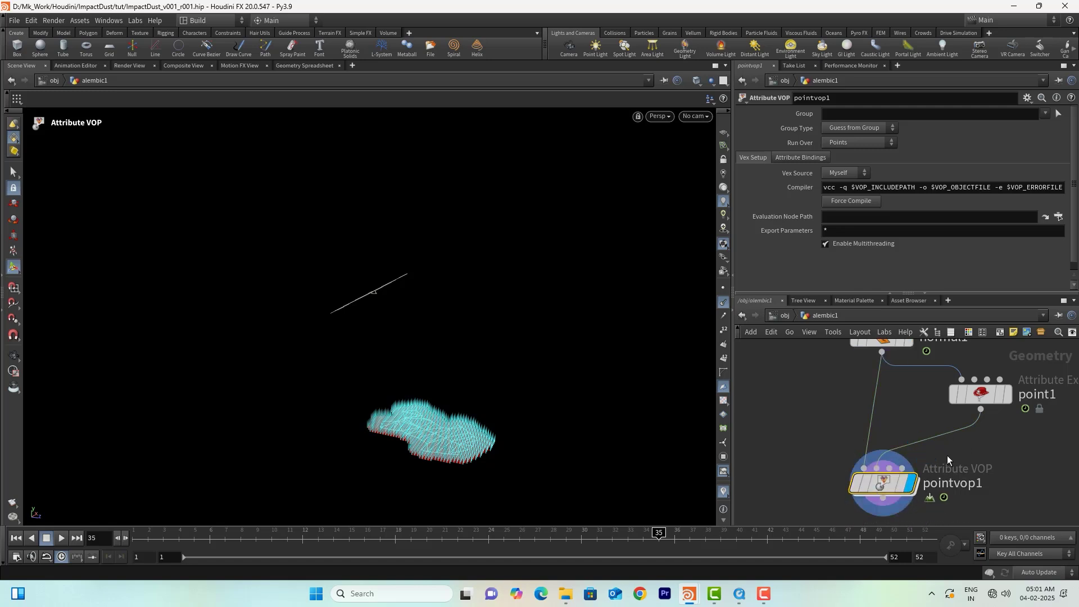
Set point1's attribute to Normal (N) and try the Spherify P preset for its VEXpression
click(980, 396)
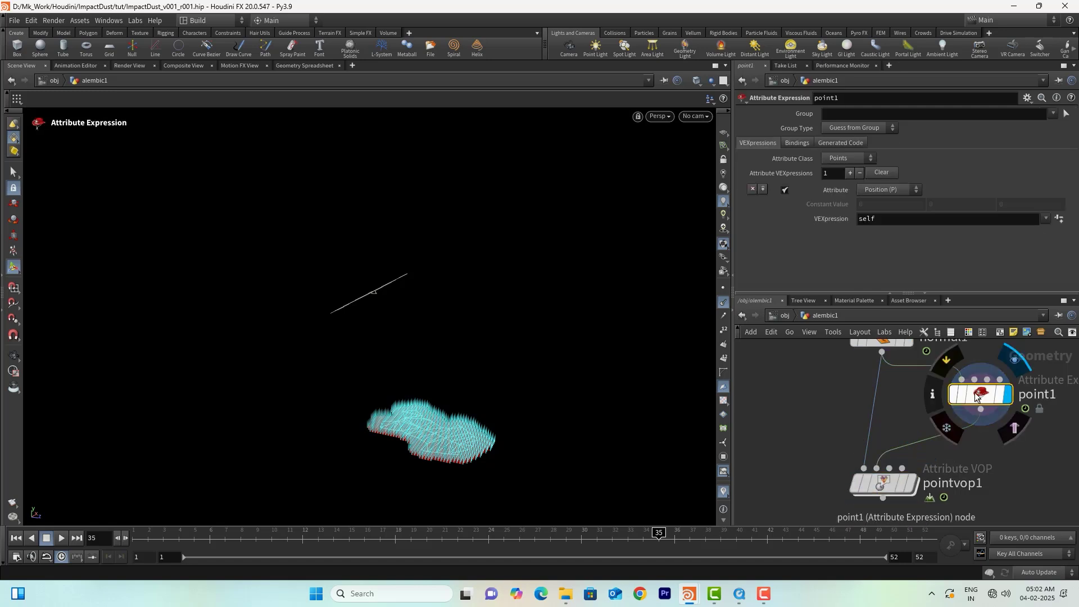
click(890, 192)
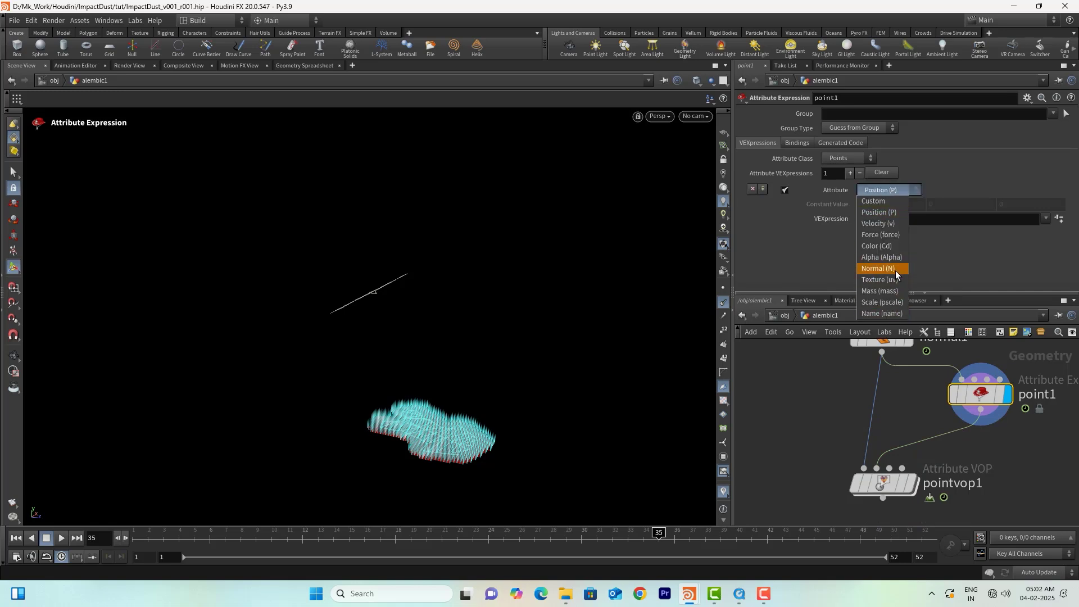
click(880, 268)
click(1047, 219)
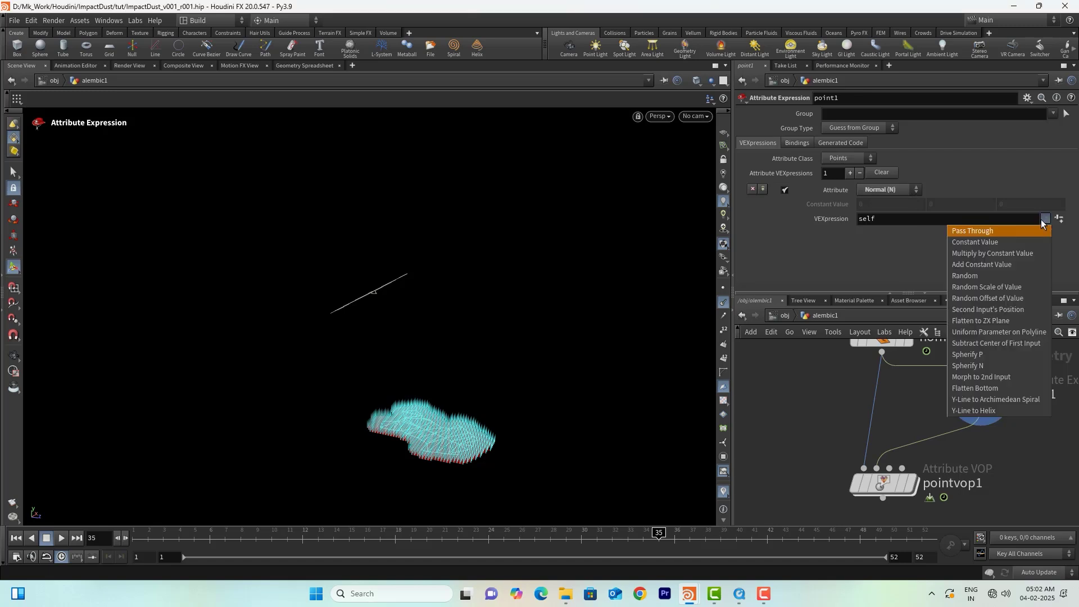
click(995, 354)
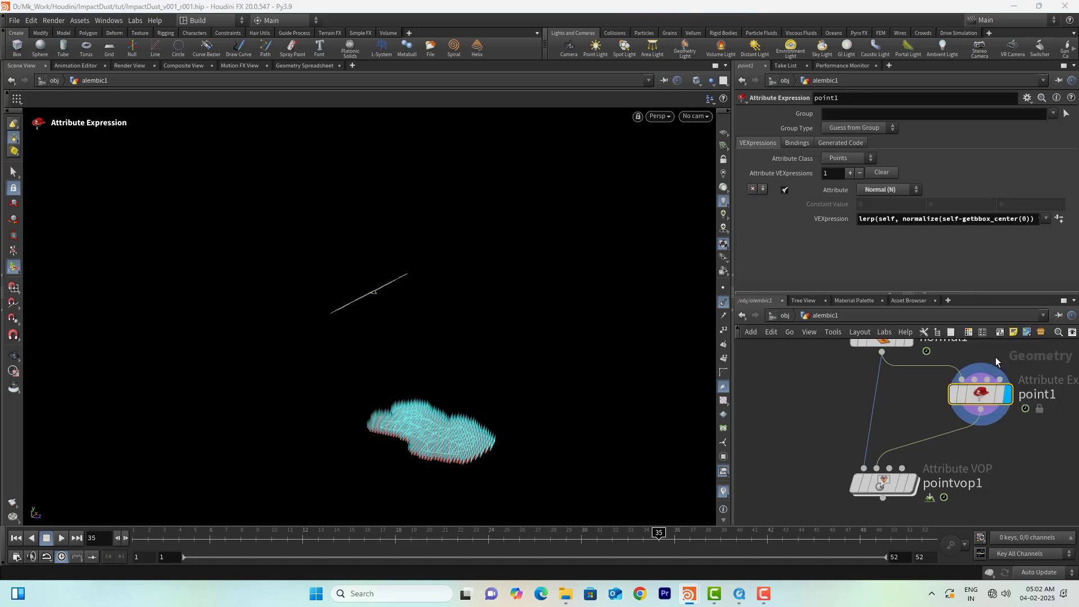
Apply the Spherify N preset to point1's VEXpression and check the normals from several angles
click(1046, 219)
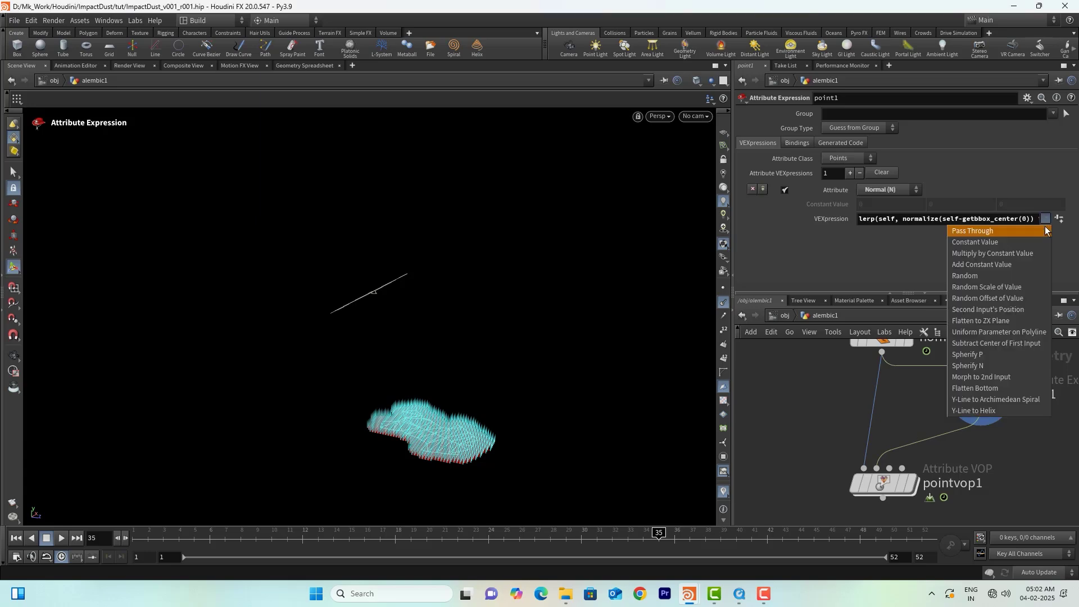
click(992, 367)
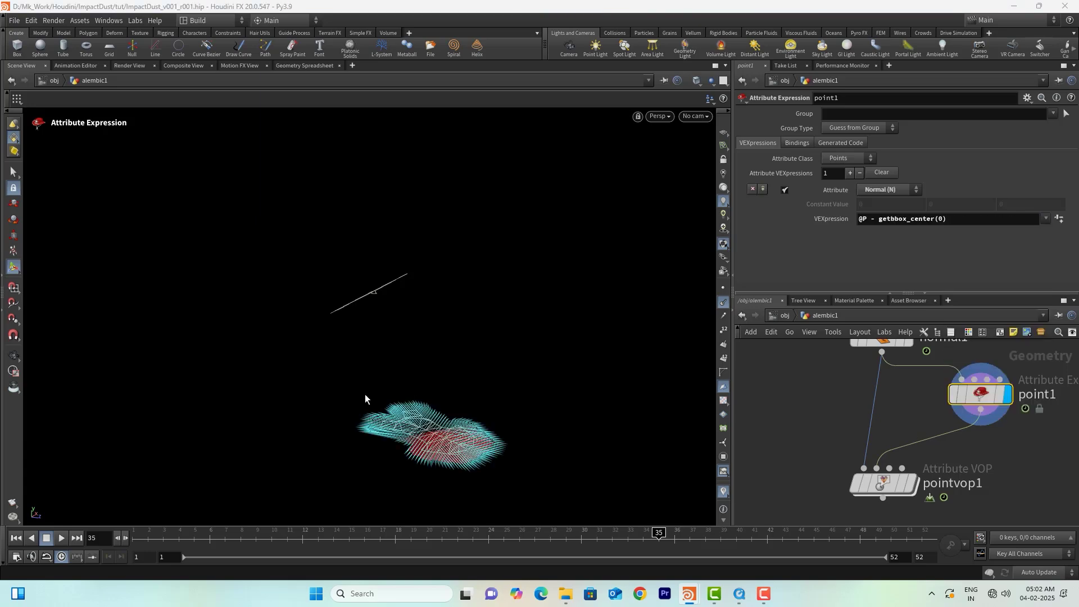
alt+drag(431, 452, 399, 520)
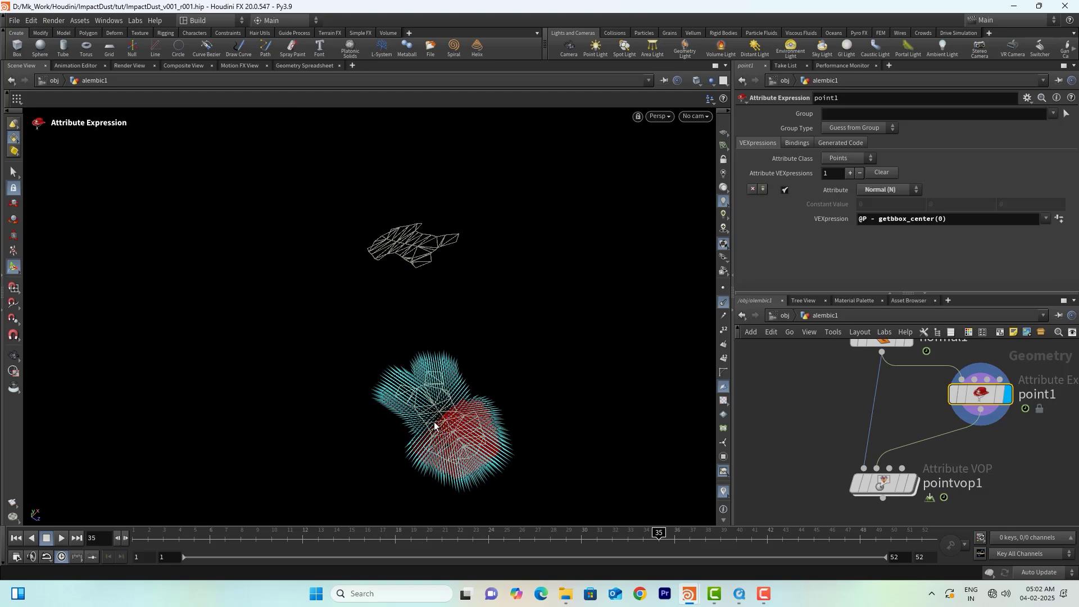
alt+drag(433, 392, 378, 443)
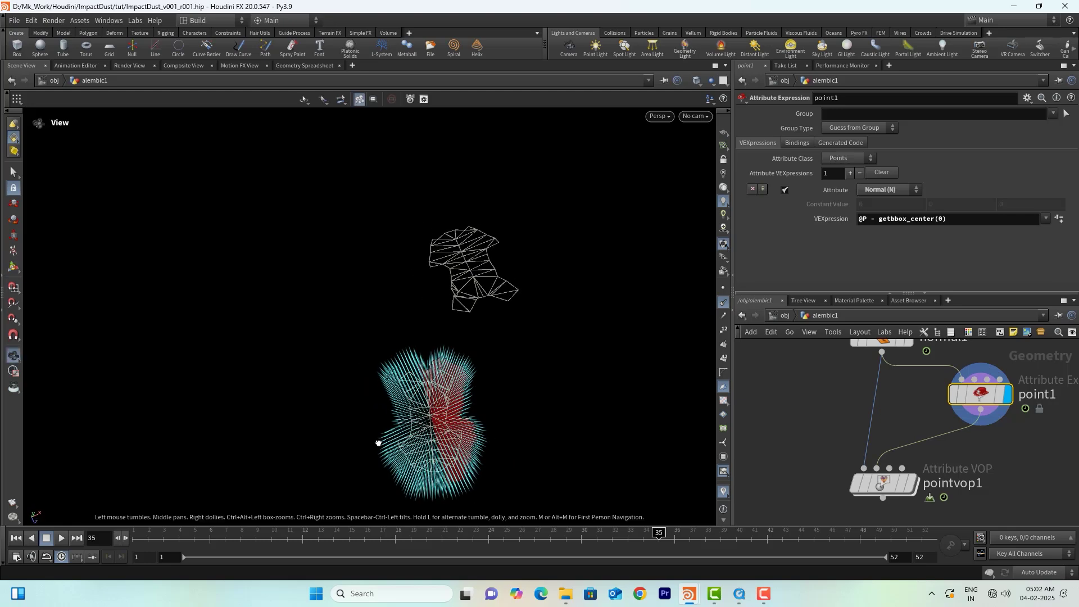
alt+drag(448, 453, 504, 349)
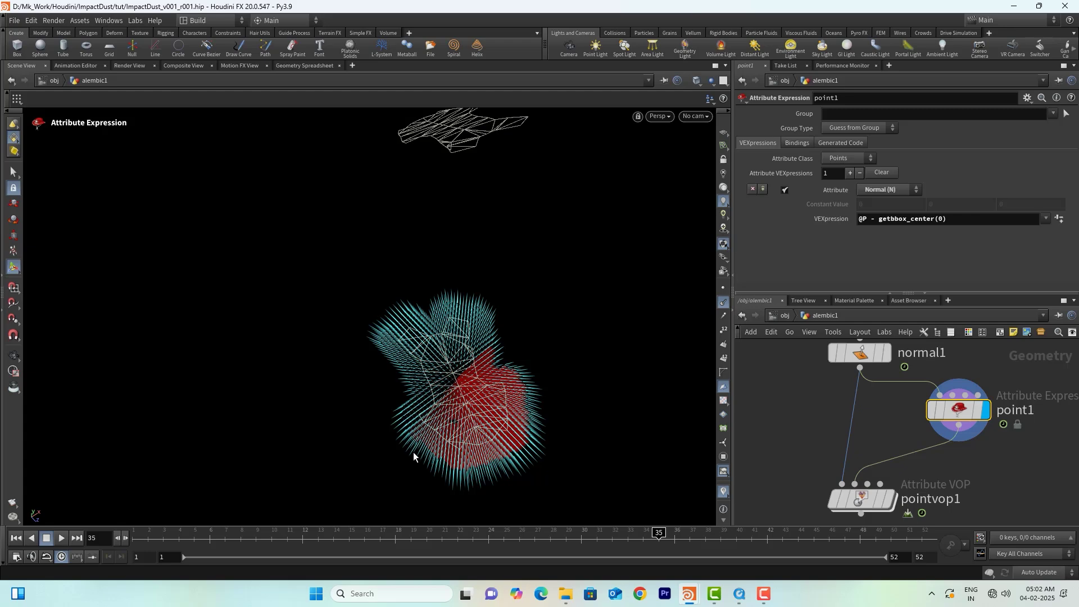
Enter the pointvop1 network and add an Import Point Attribute node between the global and output nodes
middle_drag(881, 472, 879, 432)
click(886, 460)
double_click(862, 465)
drag(851, 413, 817, 385)
scroll(817, 384, up, 3)
key(Tab)
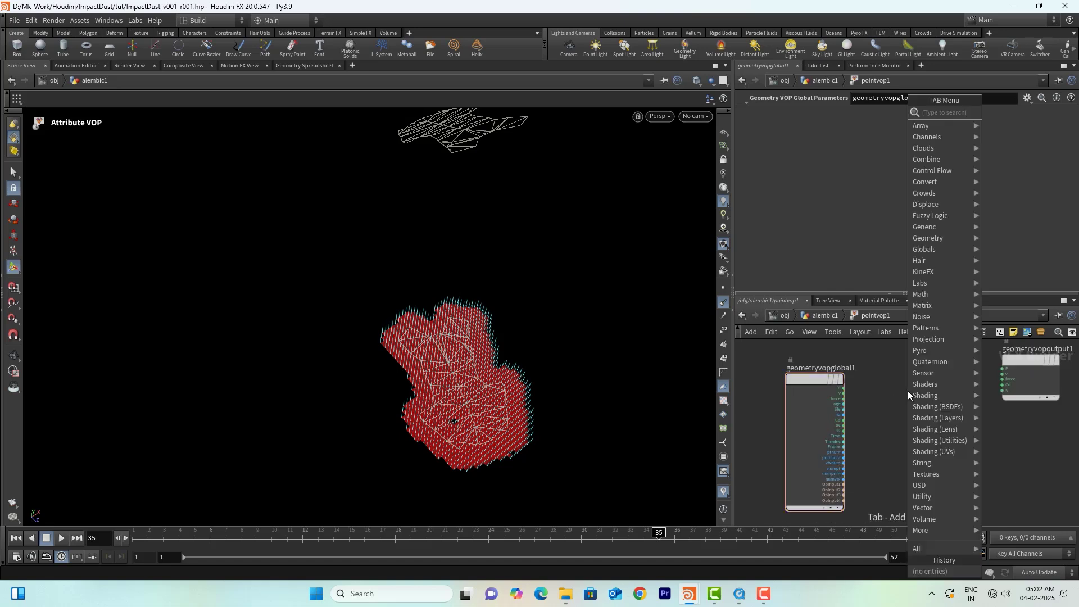
text(imp)
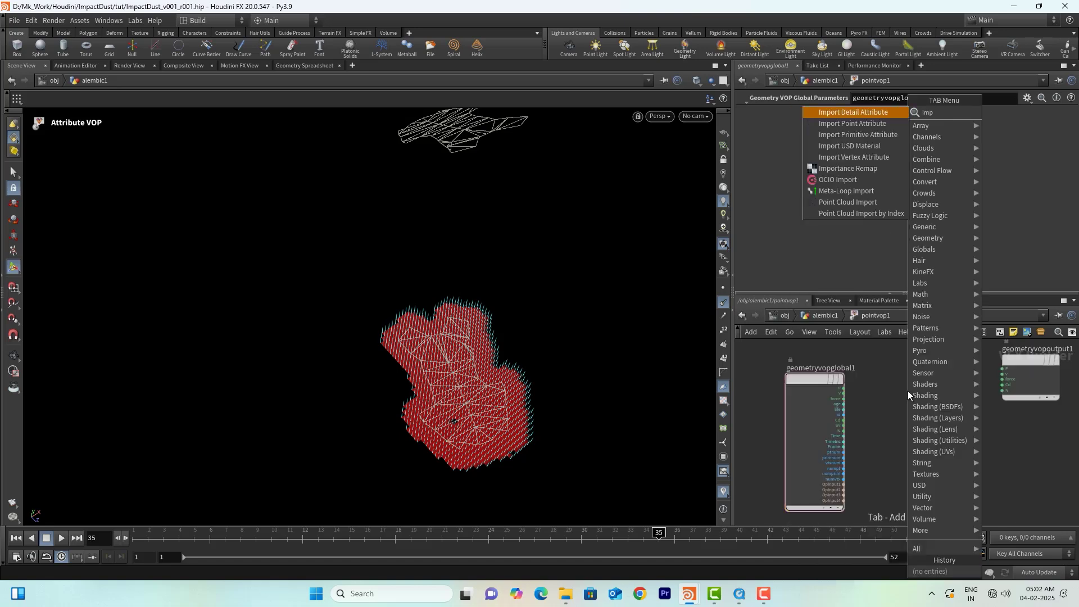
text(poa)
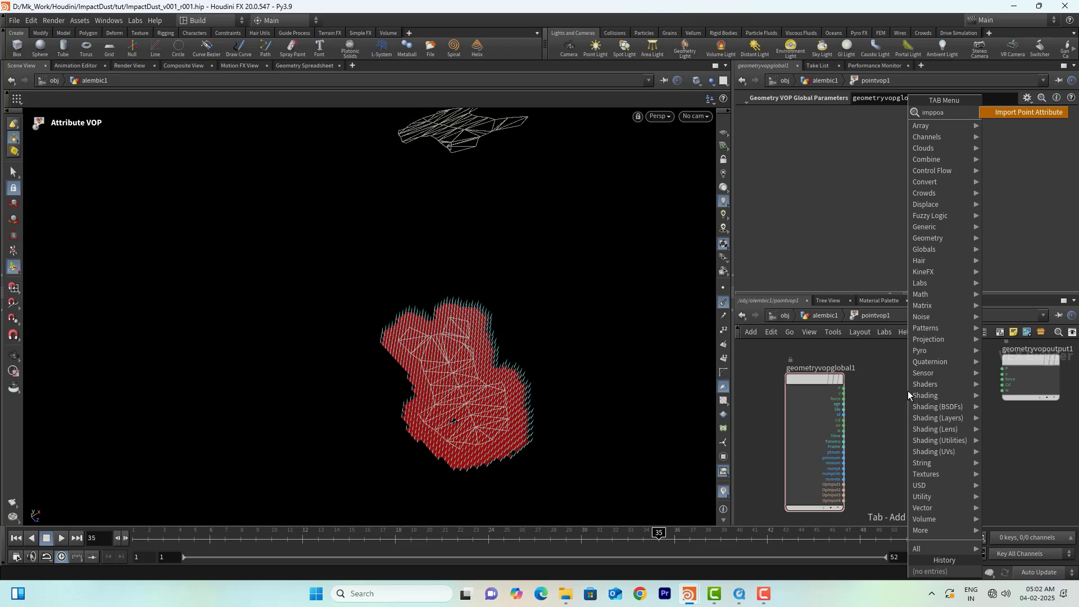
key(Return)
click(908, 390)
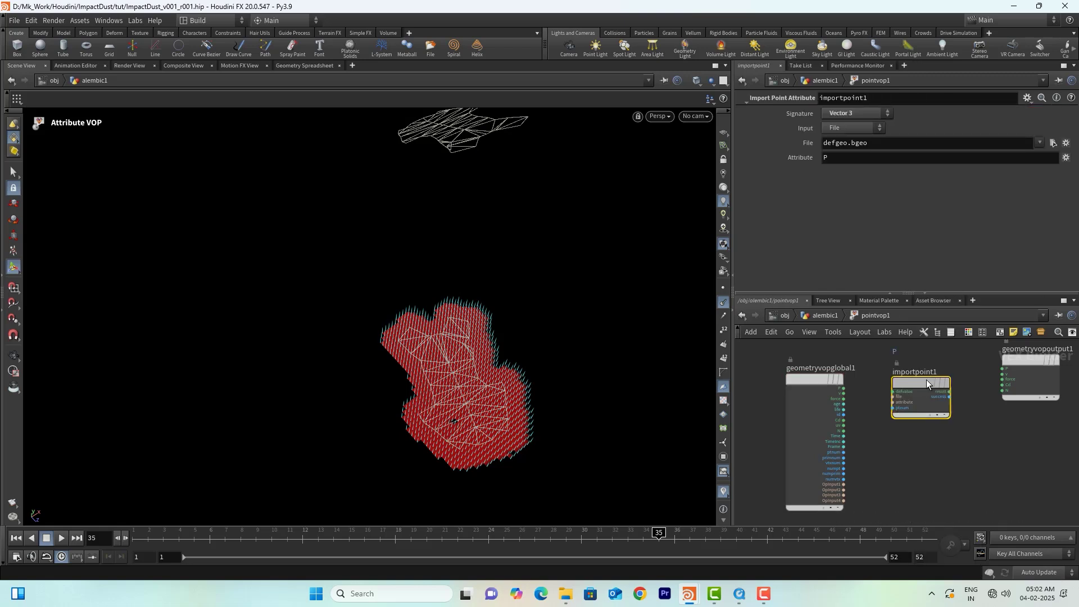
Add a Mix node below importpoint1
click(929, 447)
key(Tab)
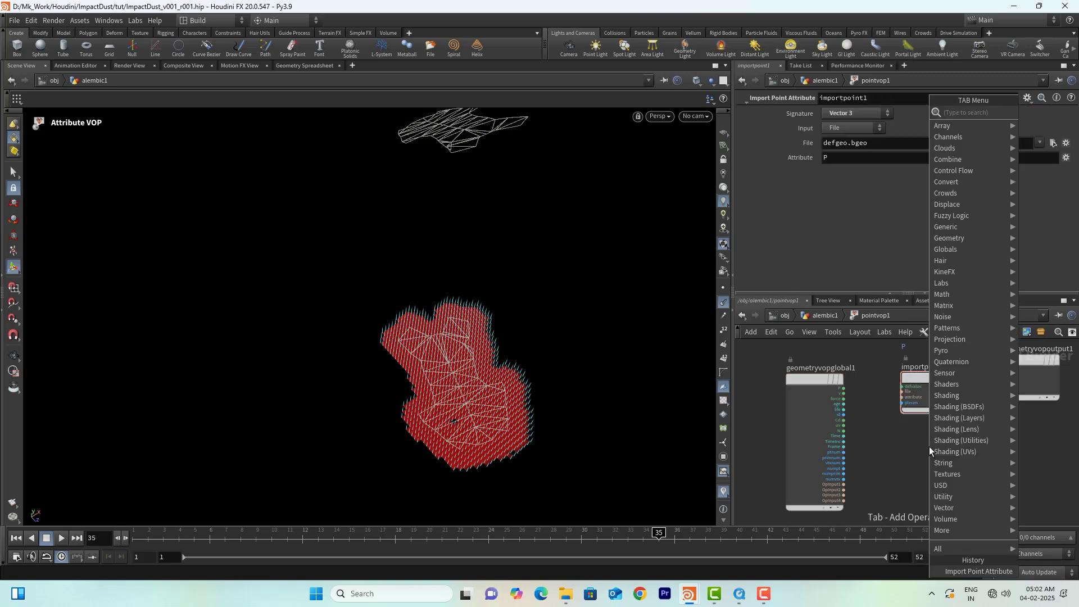
text(mix)
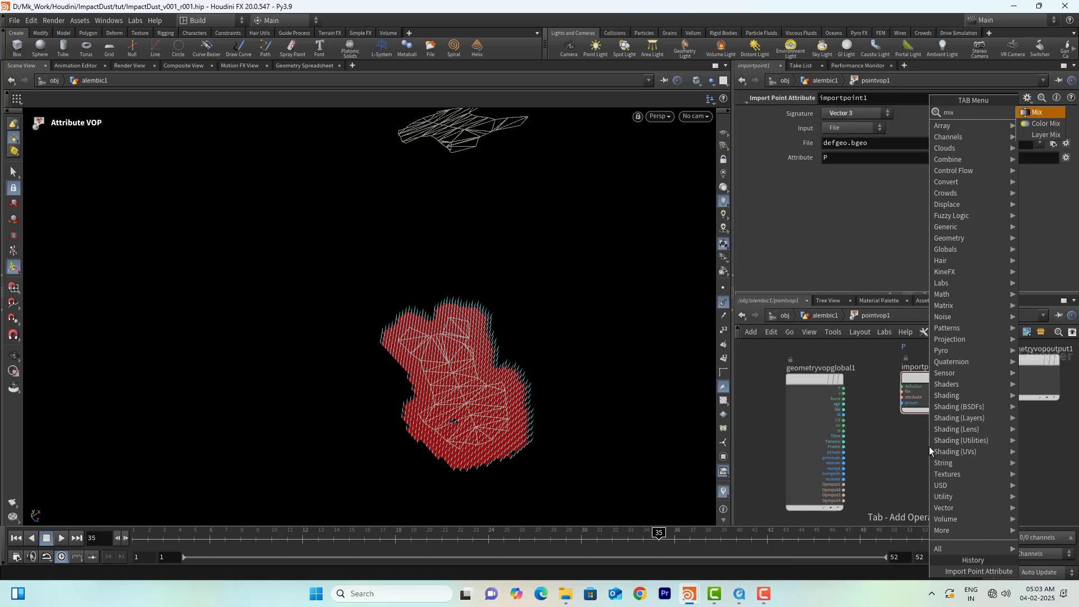
key(Return)
click(929, 446)
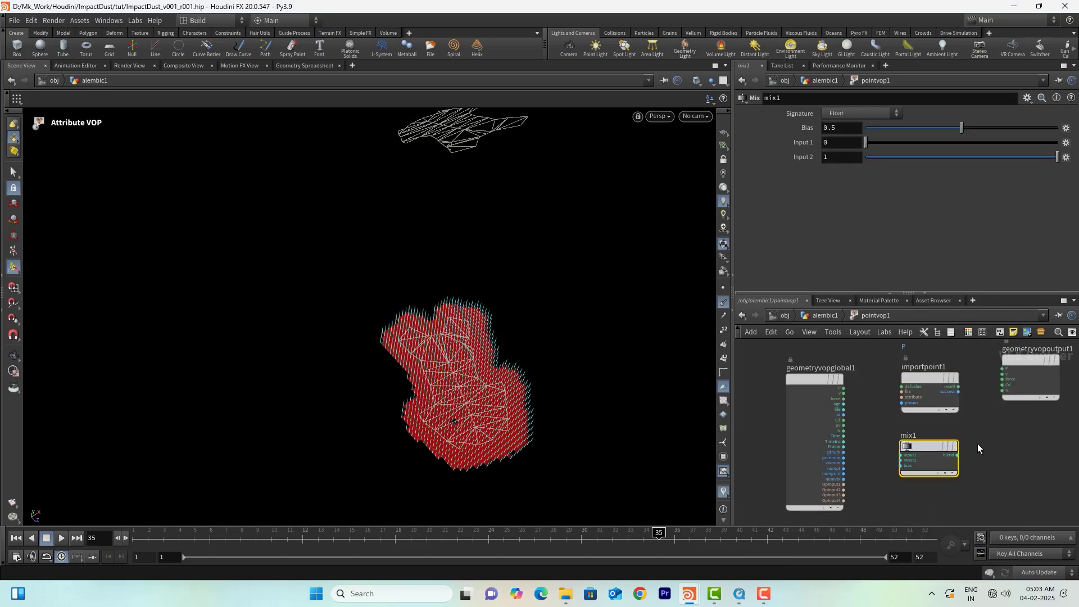
Spread the VOP nodes apart and wire N from geometryvopglobal1 into input1 of mix1
middle_drag(961, 437, 916, 468)
drag(958, 397, 1036, 403)
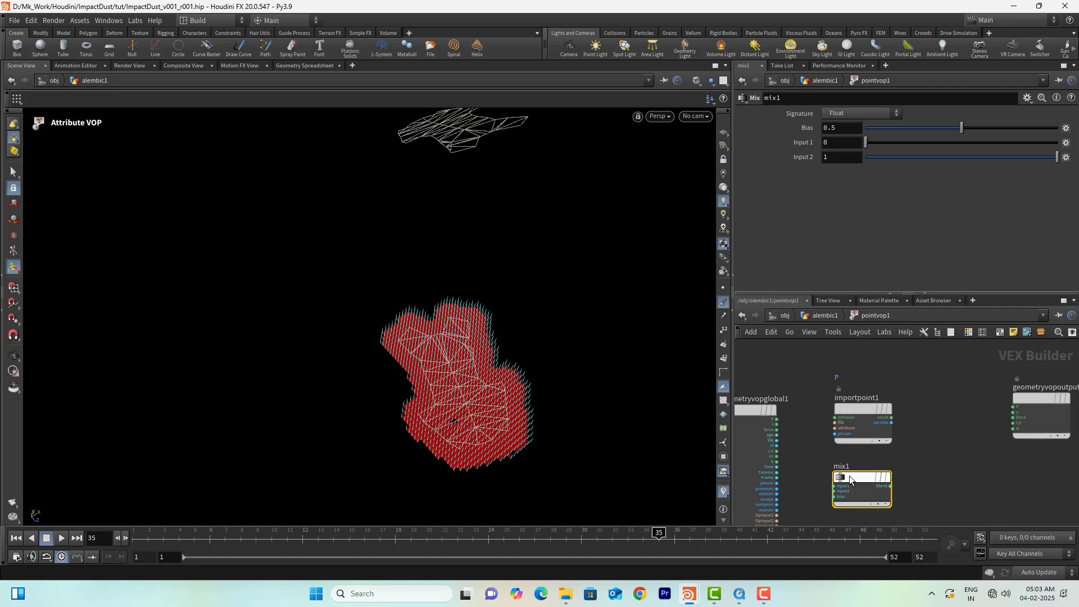
drag(853, 476, 932, 465)
drag(867, 417, 893, 396)
scroll(790, 475, up, 3)
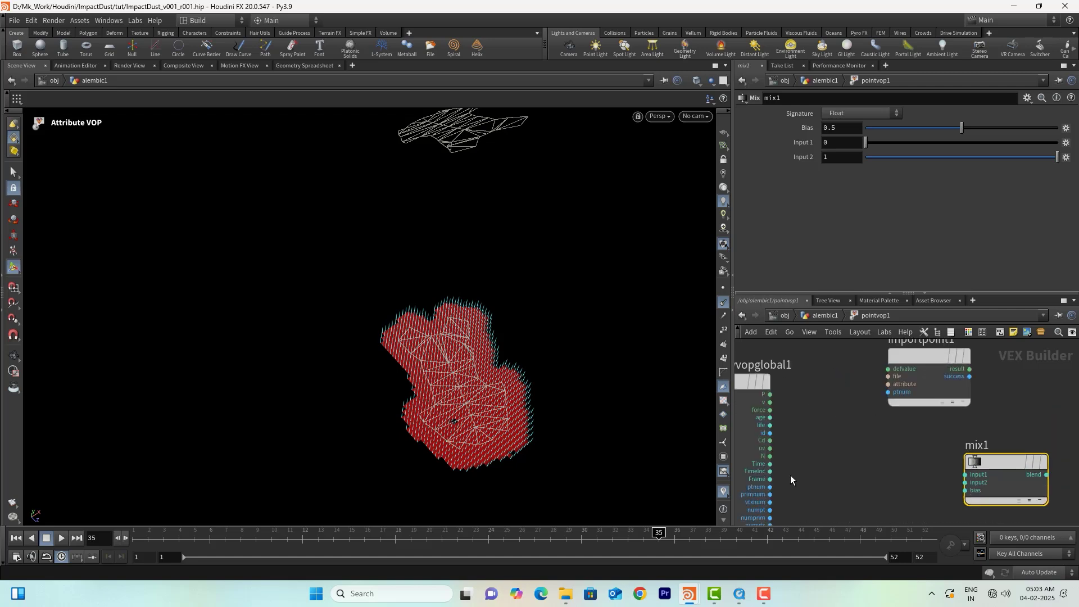
mouse_move(771, 457)
mouse_down()
mouse_move(937, 486)
mouse_move(1020, 462)
mouse_up()
middle_drag(944, 439, 887, 468)
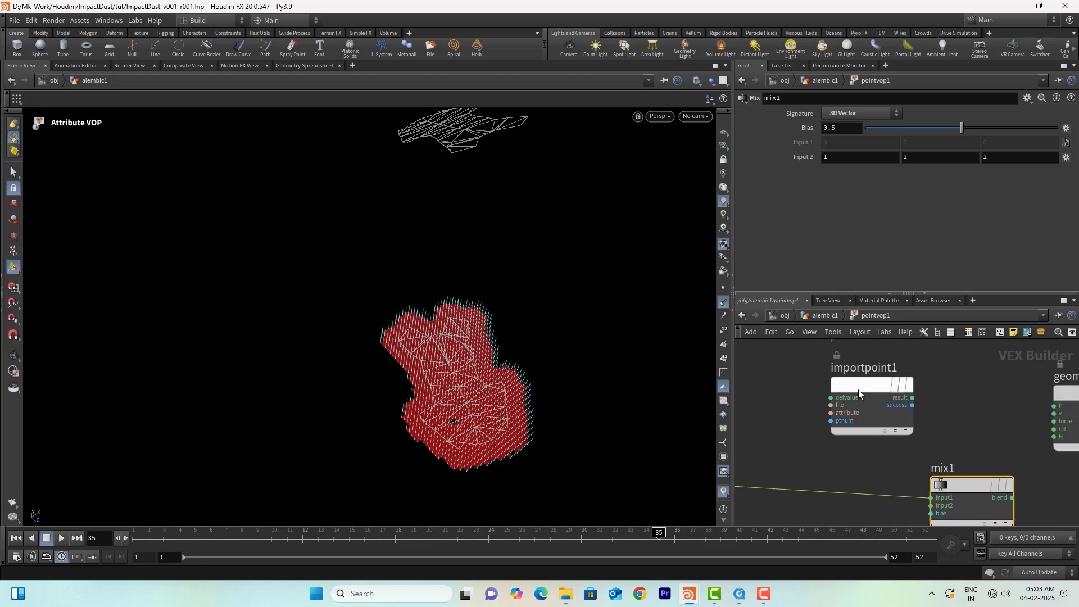
Set importpoint1 to read attribute N from the Second Input, checking the wiring of pointvop1 one level up
click(859, 390)
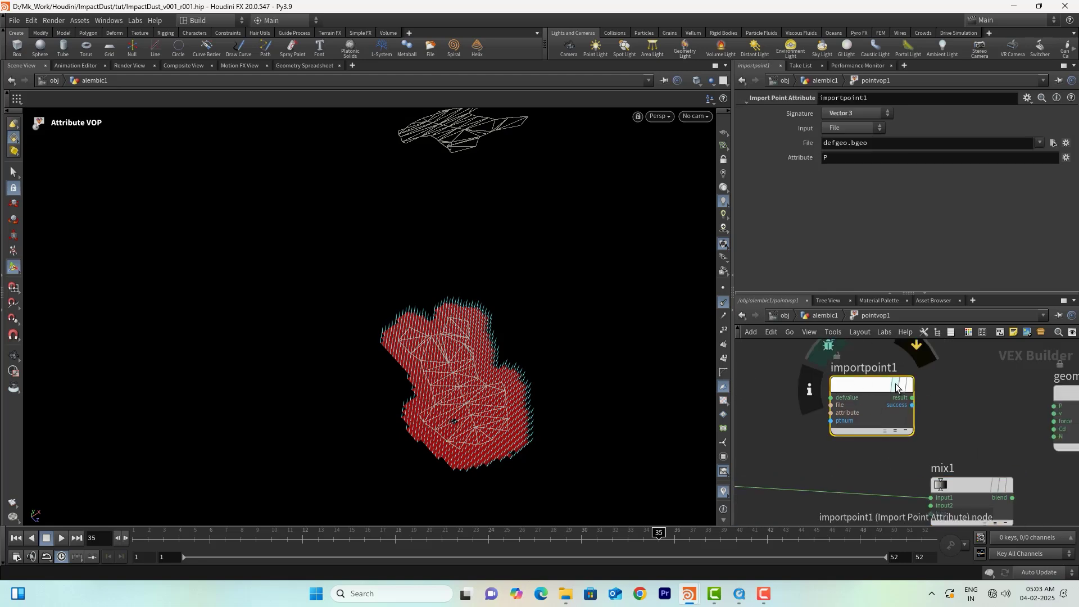
click(859, 128)
click(849, 161)
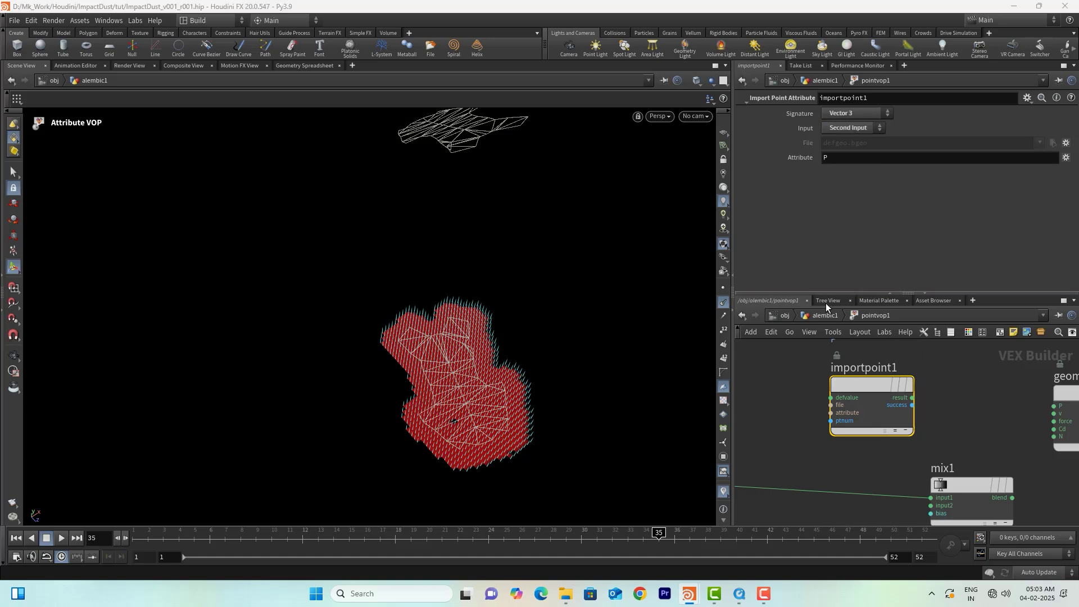
click(826, 315)
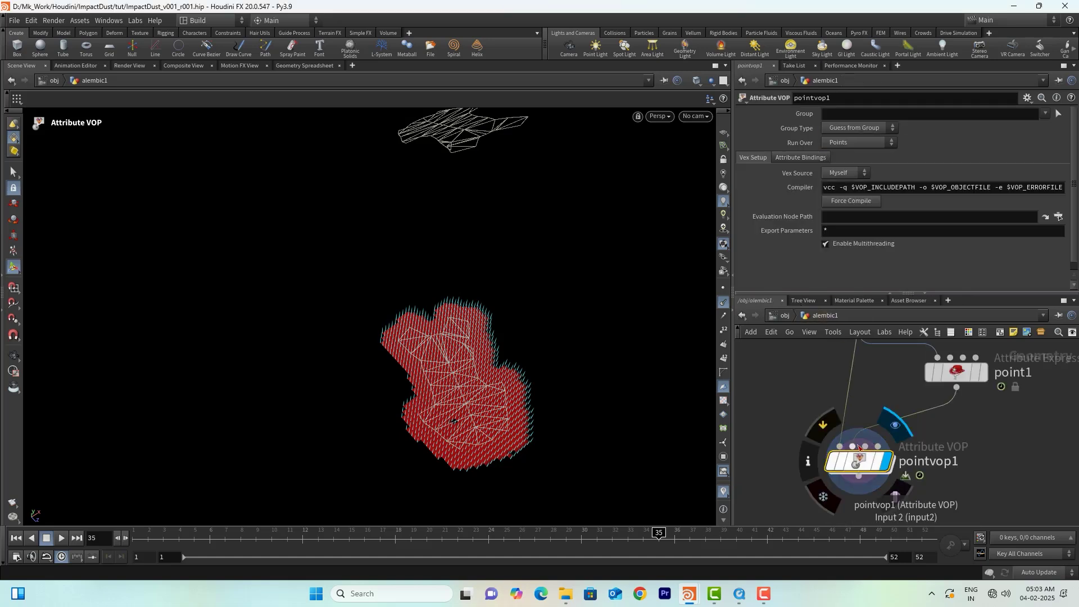
double_click(859, 461)
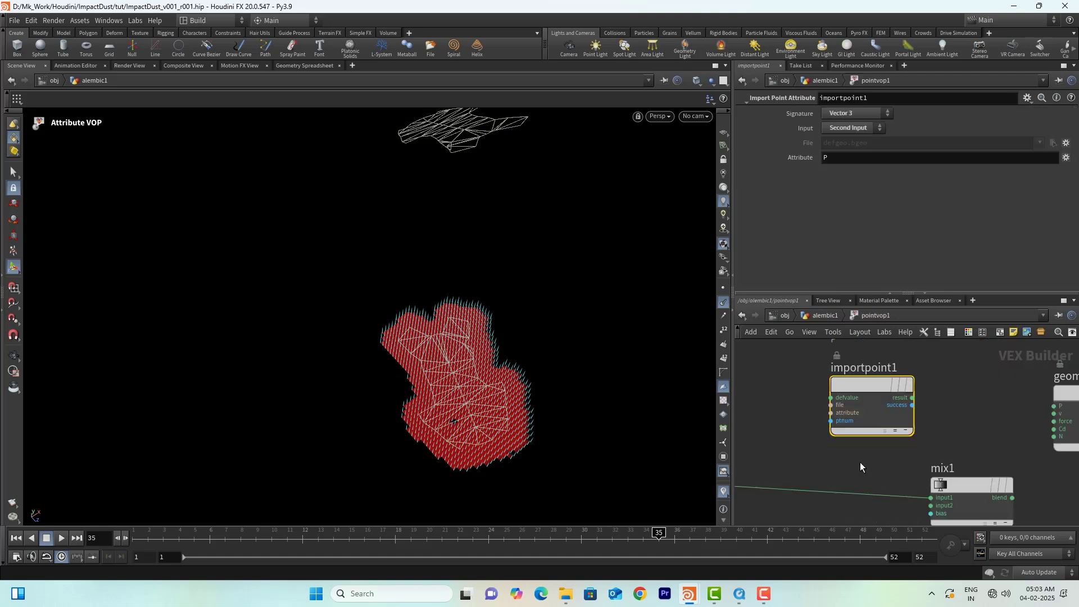
click(841, 160)
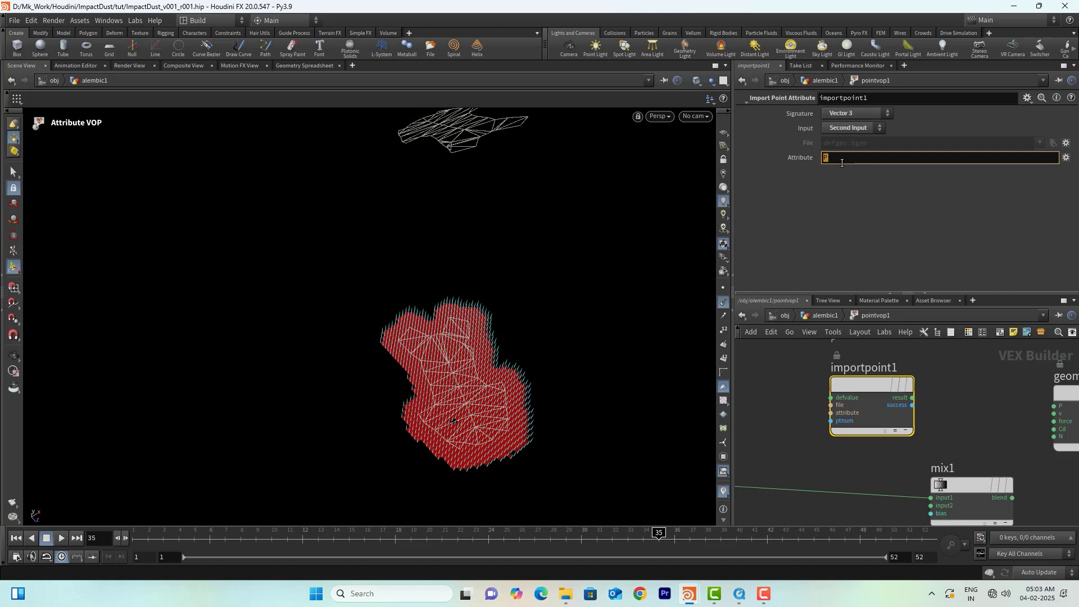
key(Return)
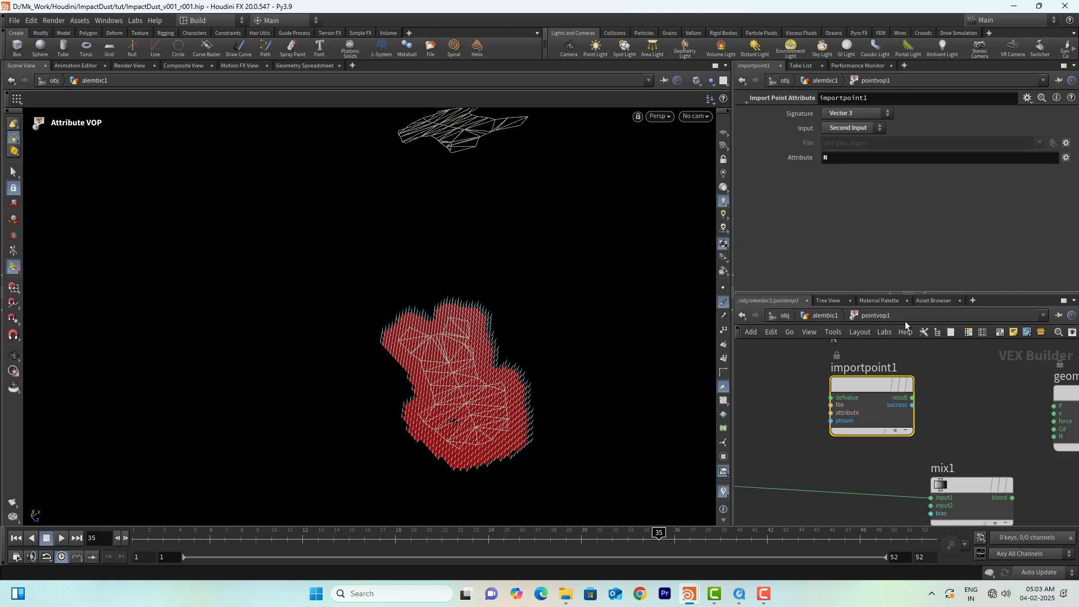
Wire the result output of importpoint1 into input2 of mix1
click(912, 397)
middle_drag(928, 431, 926, 365)
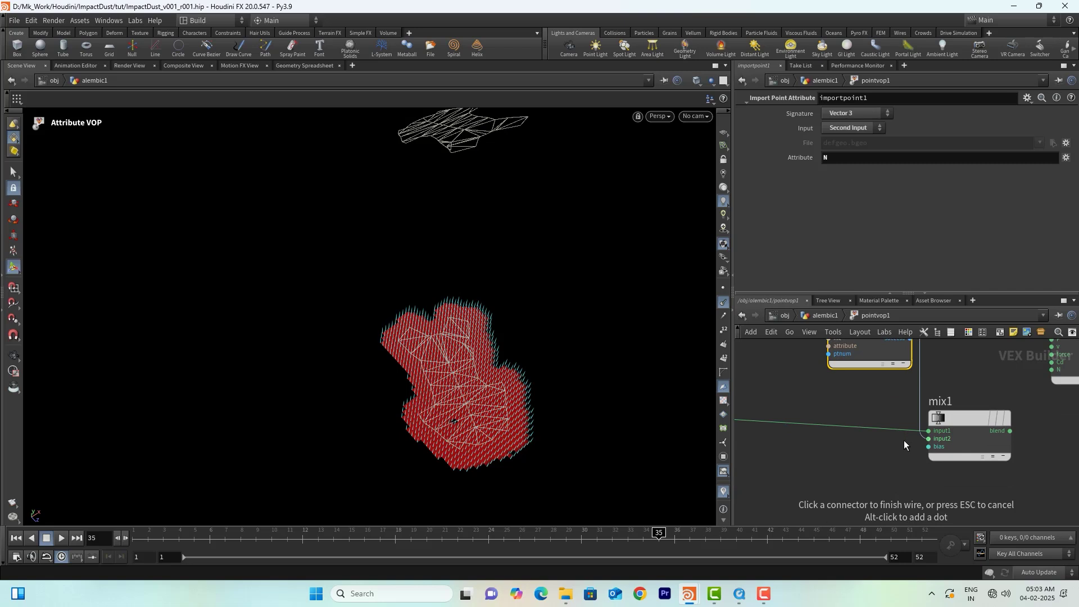
click(903, 440)
Make room around the output node, wire mix1's blend into N of geometryvopoutput1, and check the blended normals
middle_drag(999, 379, 923, 418)
scroll(926, 417, down, 2)
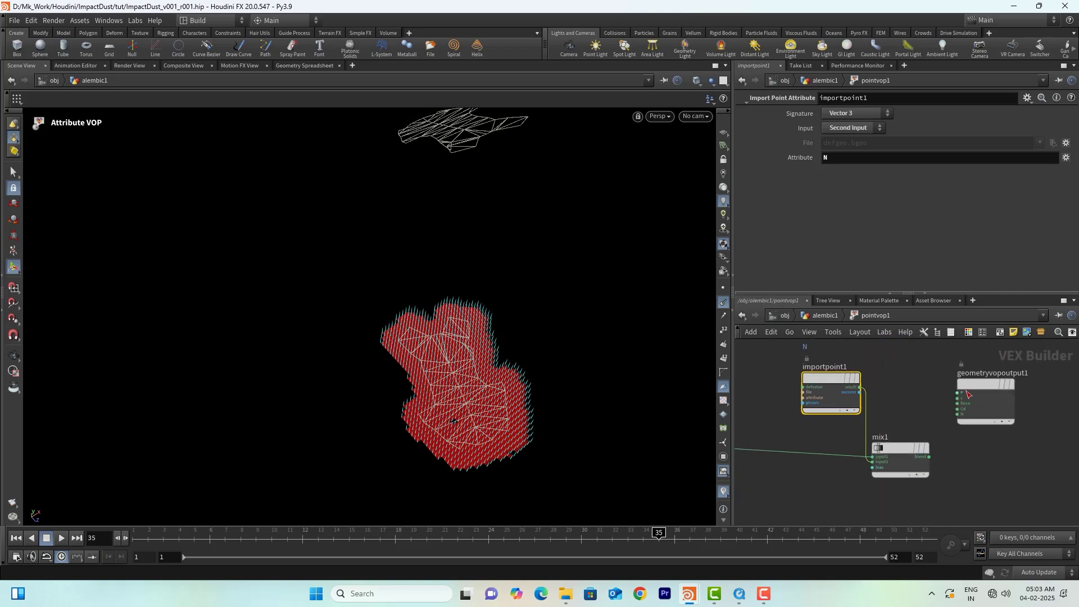
drag(967, 388, 1003, 386)
drag(930, 455, 919, 451)
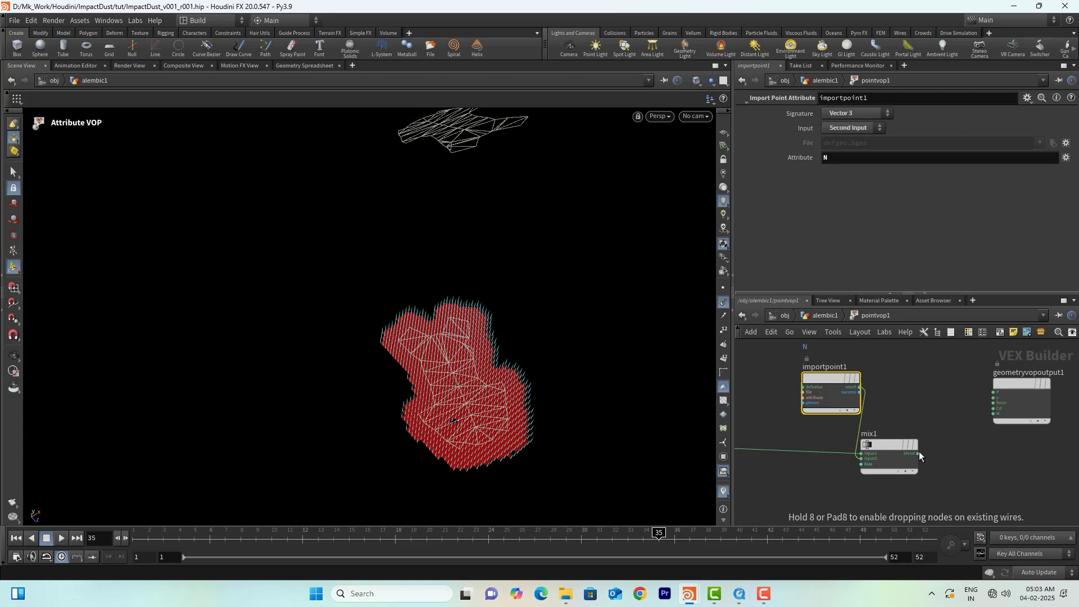
click(918, 453)
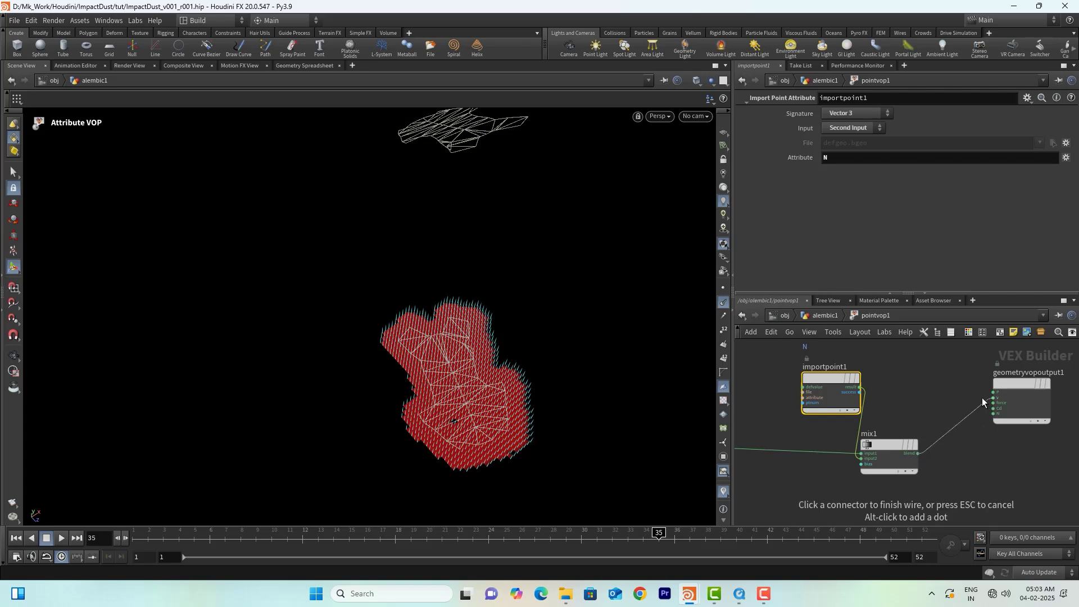
click(980, 419)
alt+drag(449, 409, 481, 387)
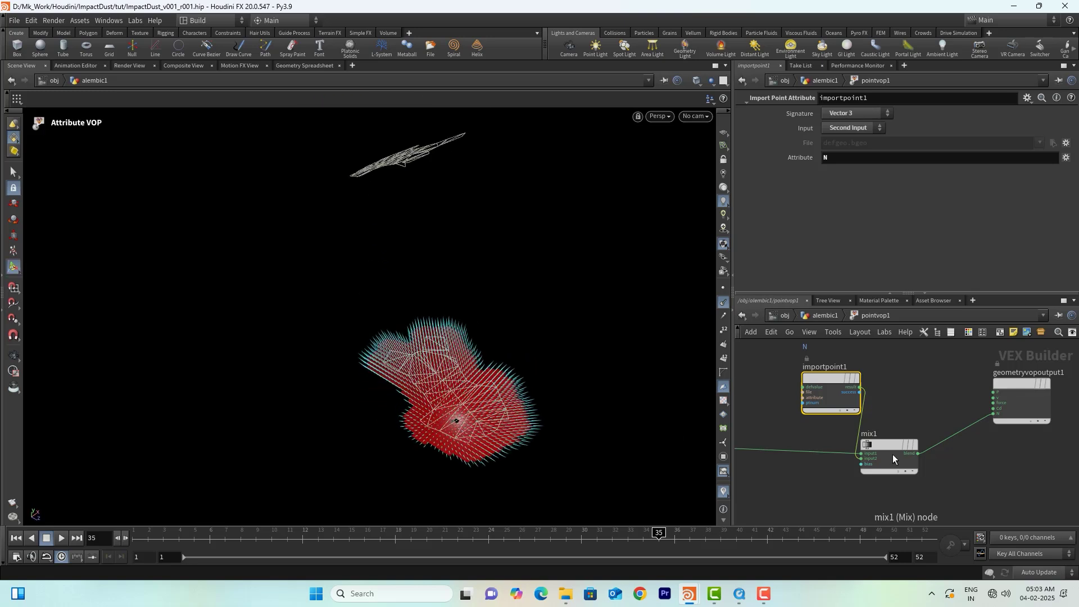
Promote the bias input of mix1 to a parameter
scroll(858, 463, up, 3)
right_click(865, 451)
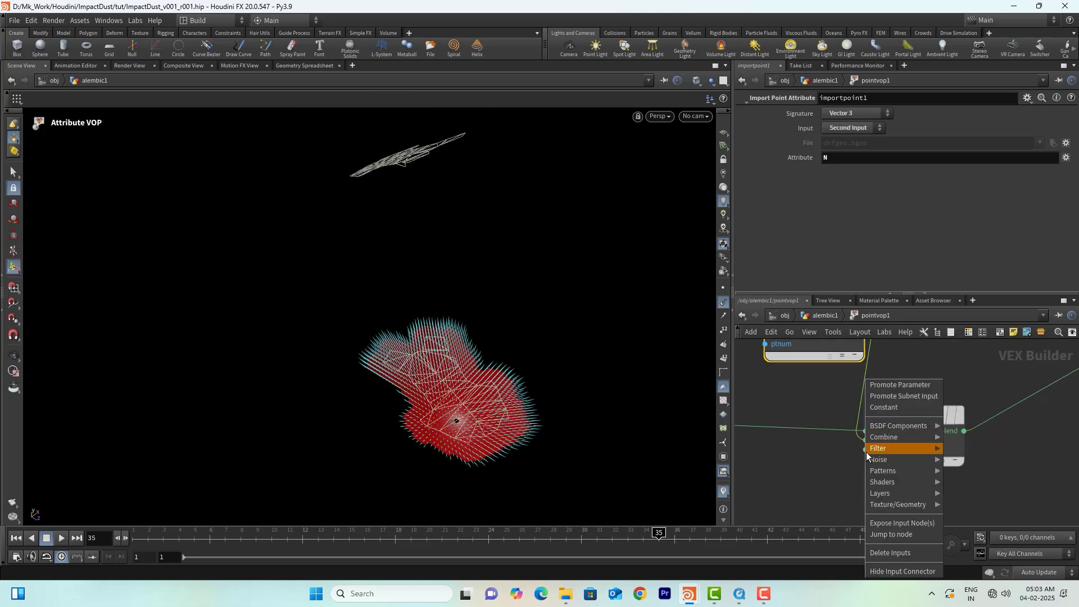
click(899, 384)
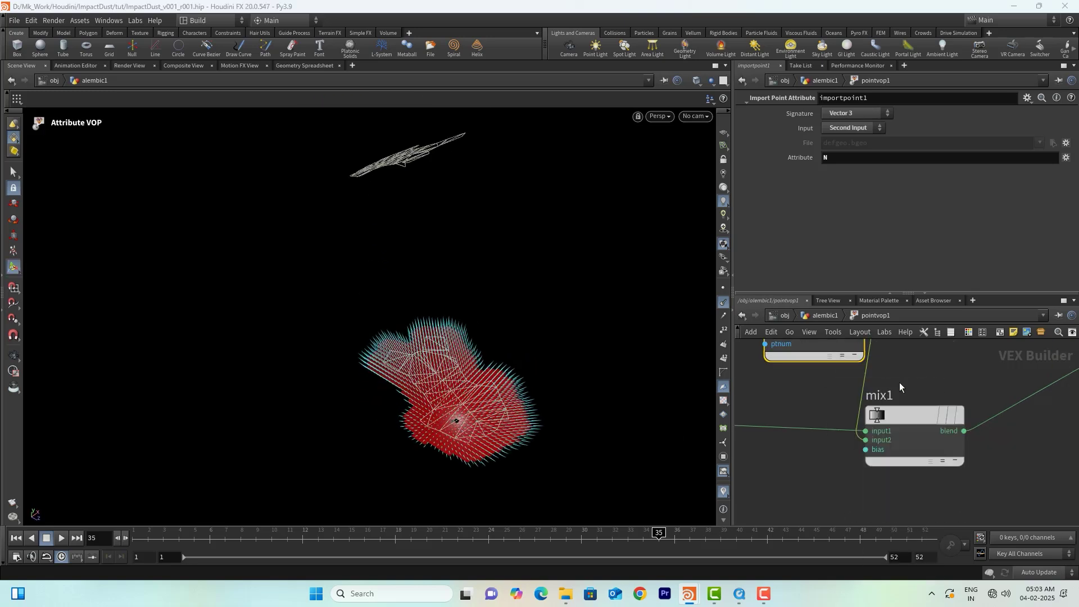
Return to the alembic1 network, set pointvop1's Interpolation Bias to 0.798, and inspect the normals from the side
click(828, 315)
alt+drag(450, 414, 406, 353)
scroll(942, 248, down, 2)
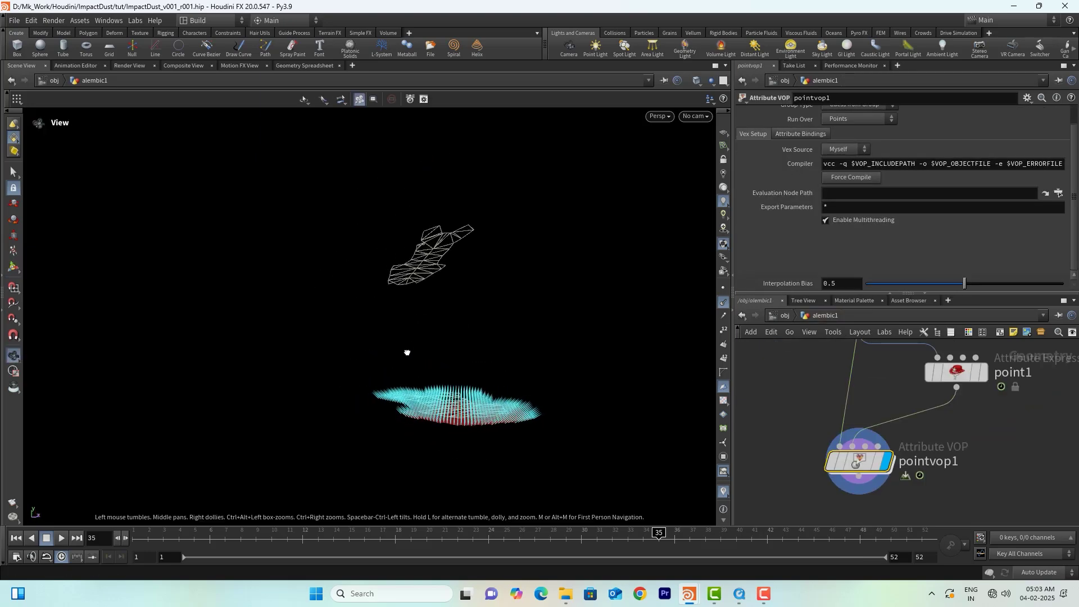
drag(964, 283, 1023, 291)
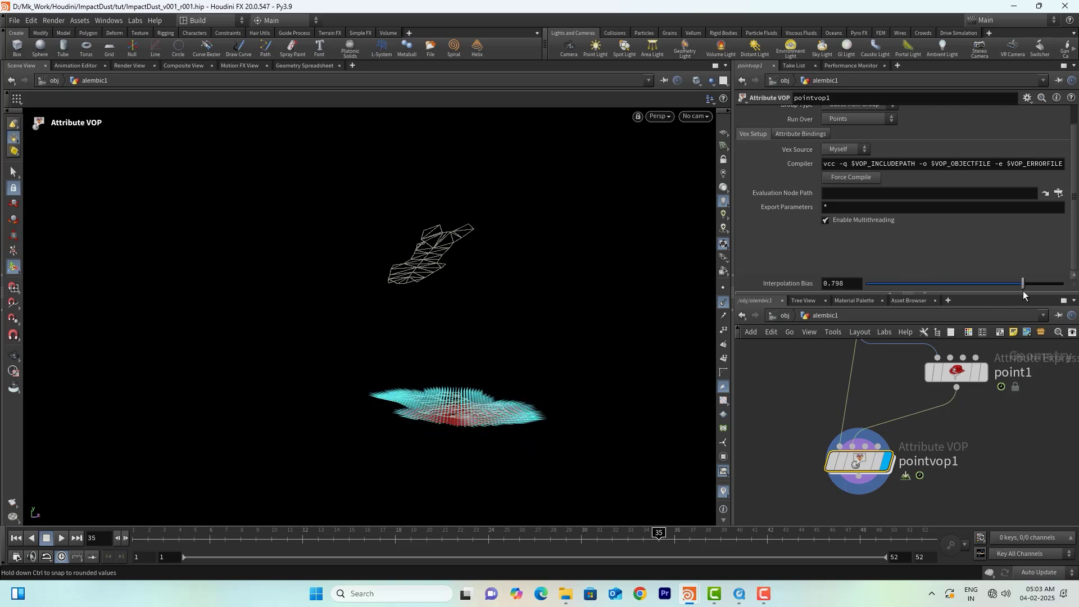
mouse_move(491, 404)
alt+mouse_down()
mouse_move(478, 449)
mouse_move(455, 378)
mouse_move(479, 414)
mouse_move(480, 365)
mouse_move(472, 396)
alt+mouse_up()
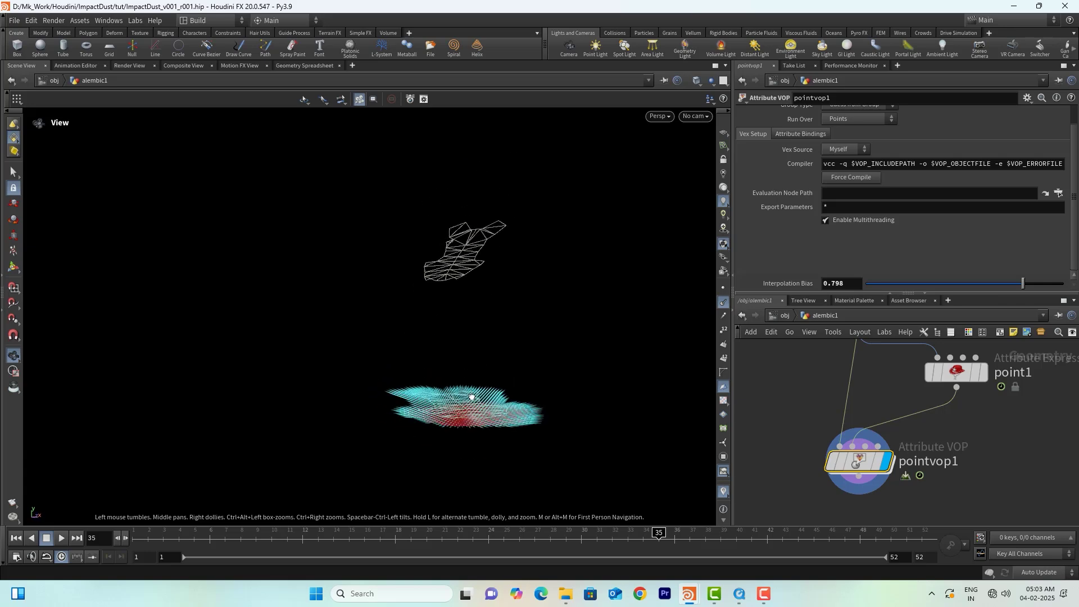
Set pointvop1's Interpolation Bias to 0.8 and inspect the blended normals from another angle
alt+drag(592, 377, 482, 440)
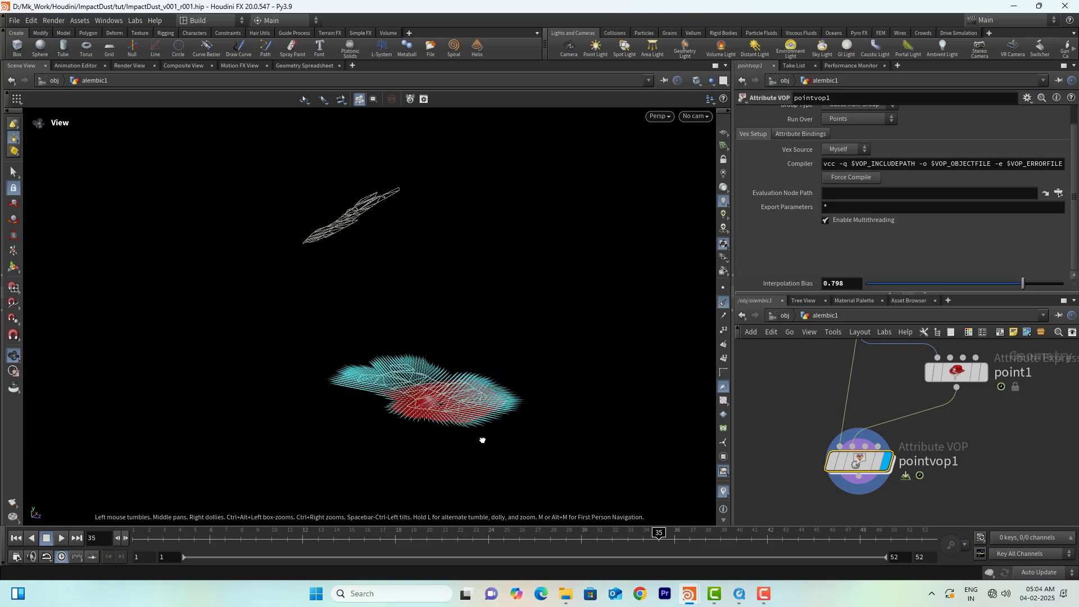
drag(847, 285, 825, 288)
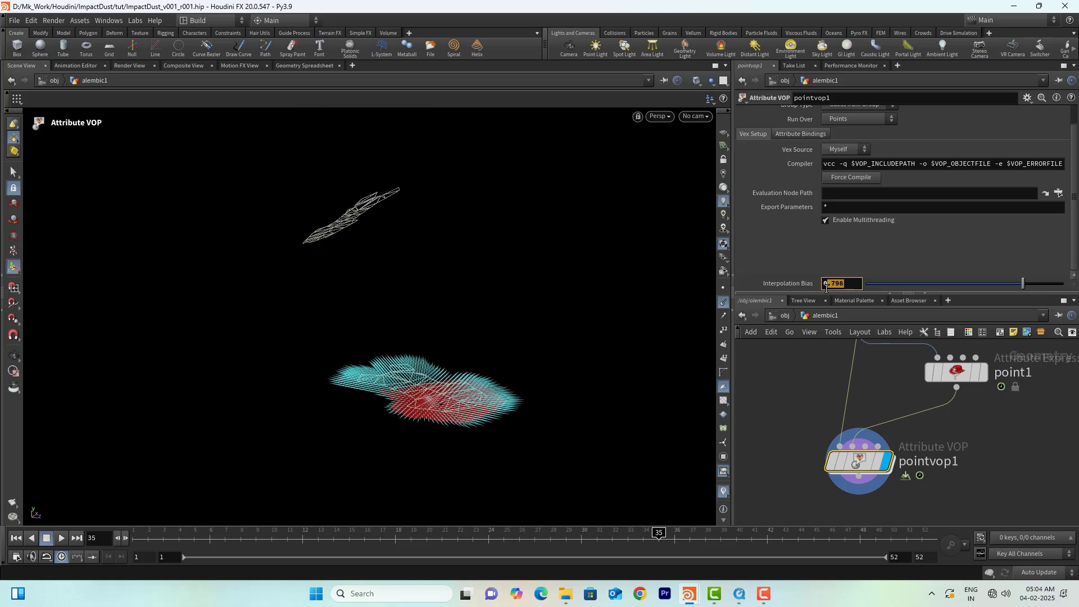
text(.8)
key(Return)
alt+drag(487, 383, 492, 441)
Add a Point Wrangle node below pointvop1, connected to its output and displayed
mouse_move(931, 468)
middle_down()
mouse_move(955, 414)
mouse_move(943, 476)
mouse_move(935, 447)
middle_up()
scroll(955, 414, down, 3)
scroll(943, 476, down, 1)
scroll(884, 468, up, 1)
alt+drag(442, 406, 445, 377)
scroll(897, 476, up, 3)
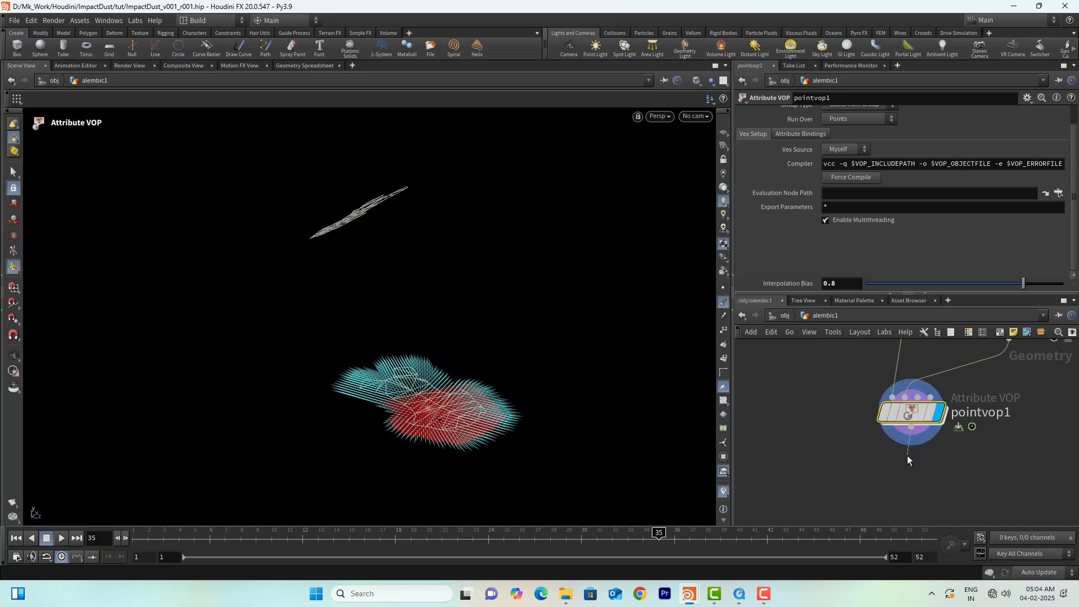
key(Tab)
text(p)
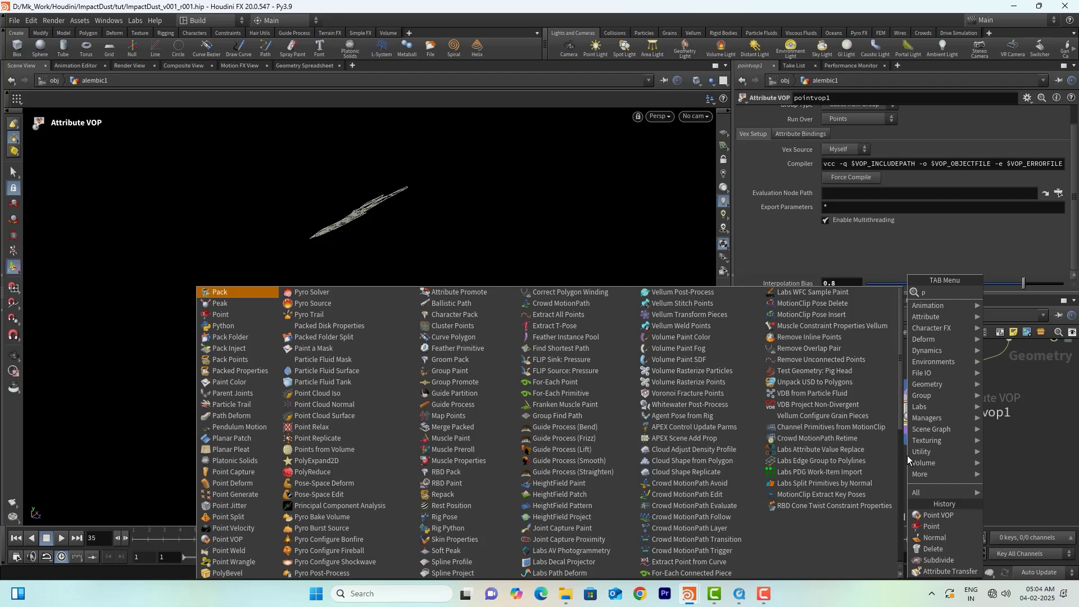
key(BackSpace)
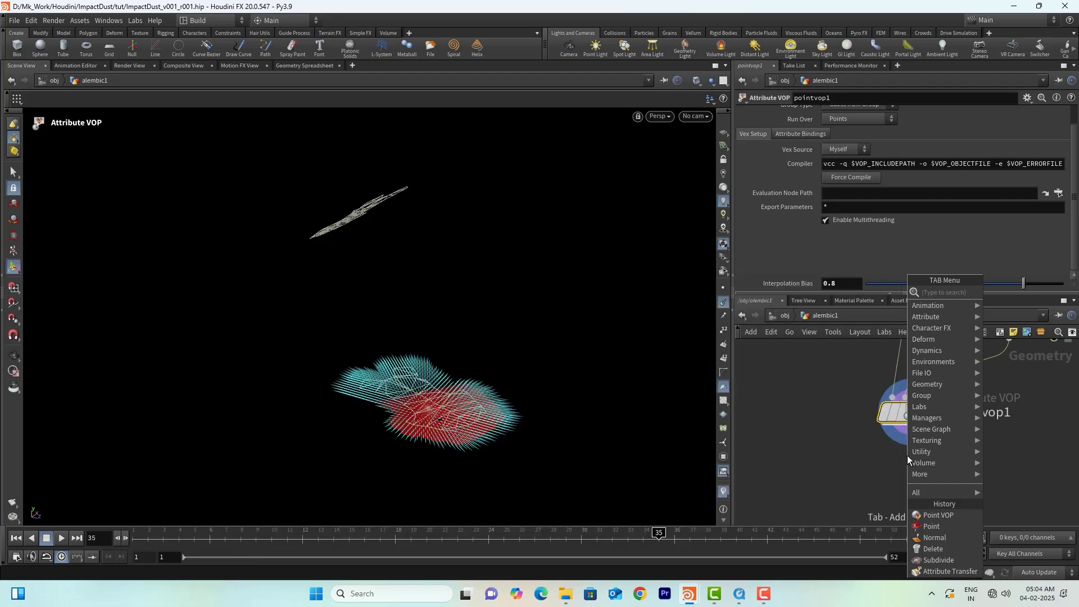
text(powra)
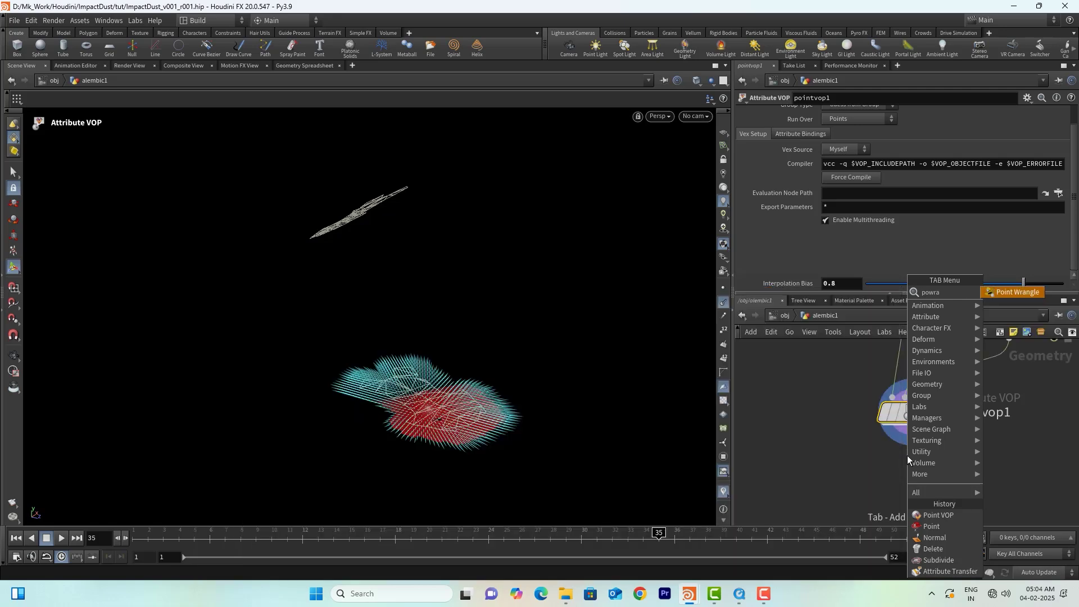
key(Return)
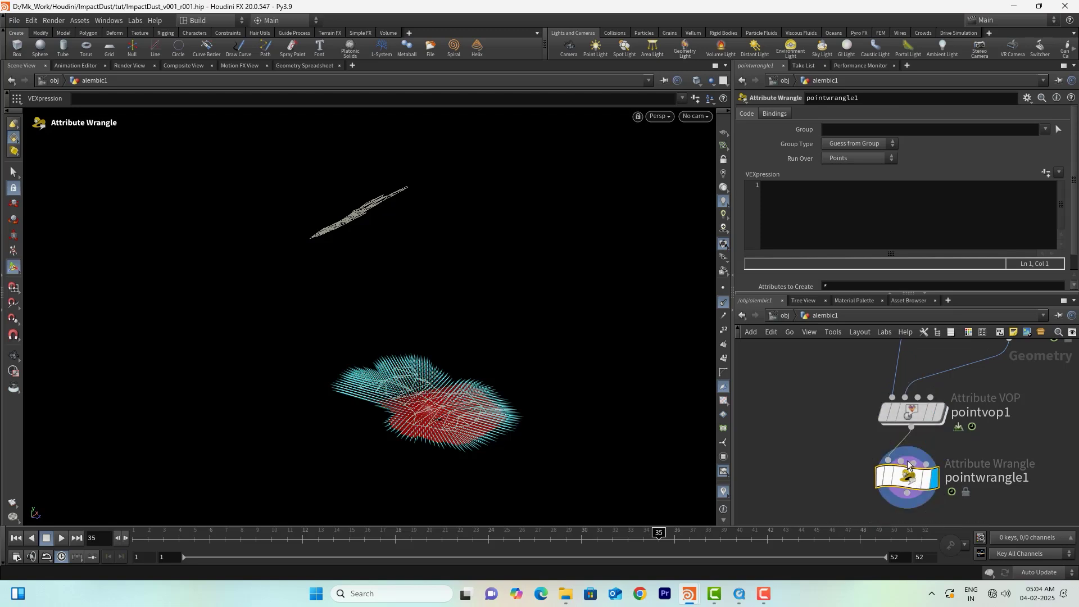
Enter the VEX lines @v = @N; and @v *= ch("mult"); in pointwrangle1 and create the Mult parameter from them
click(816, 210)
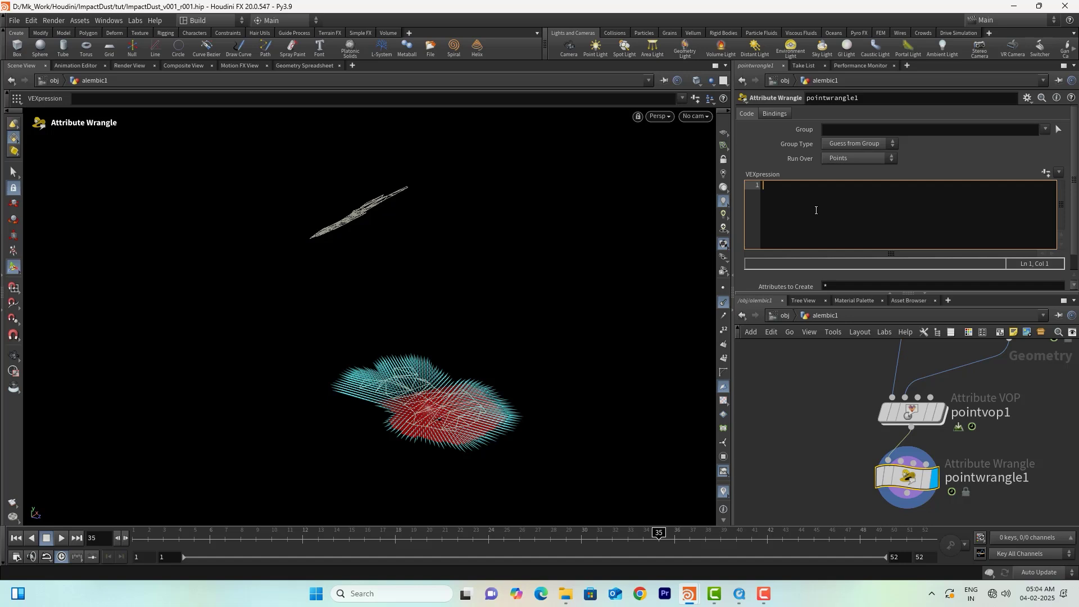
text(@v = @N;)
key(Return)
text(@v *= ch)
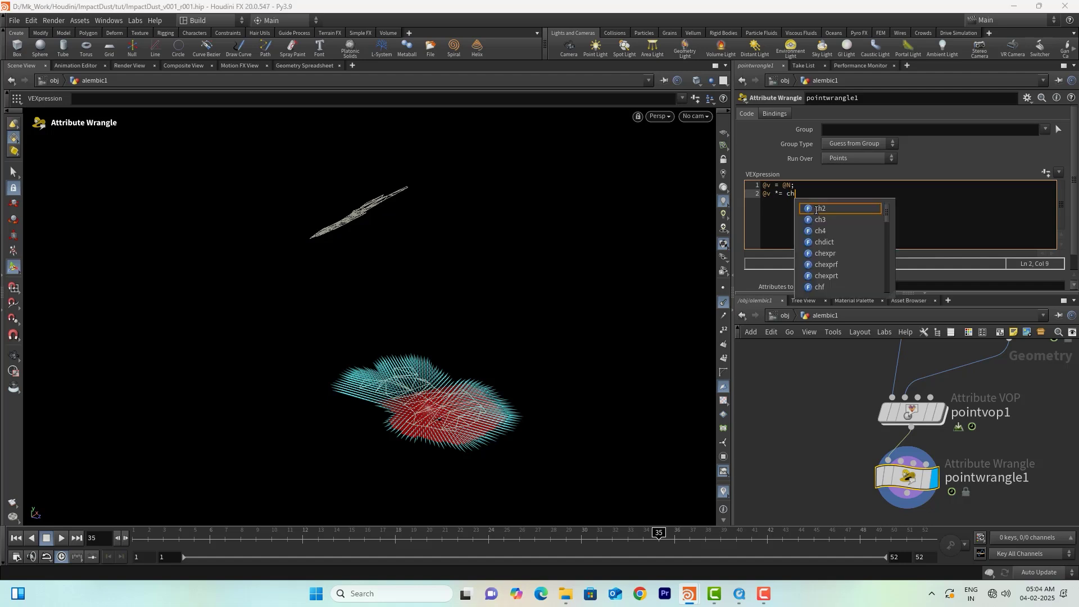
text(())
key(Left)
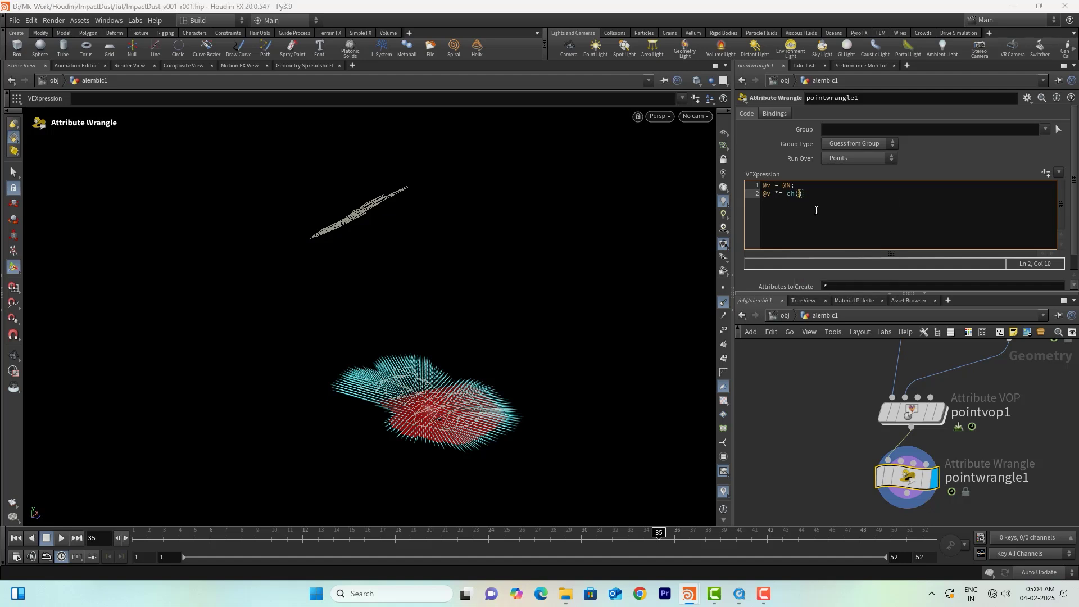
text("")
key(Left)
text(mult)
key(Right)
text(;)
click(1047, 171)
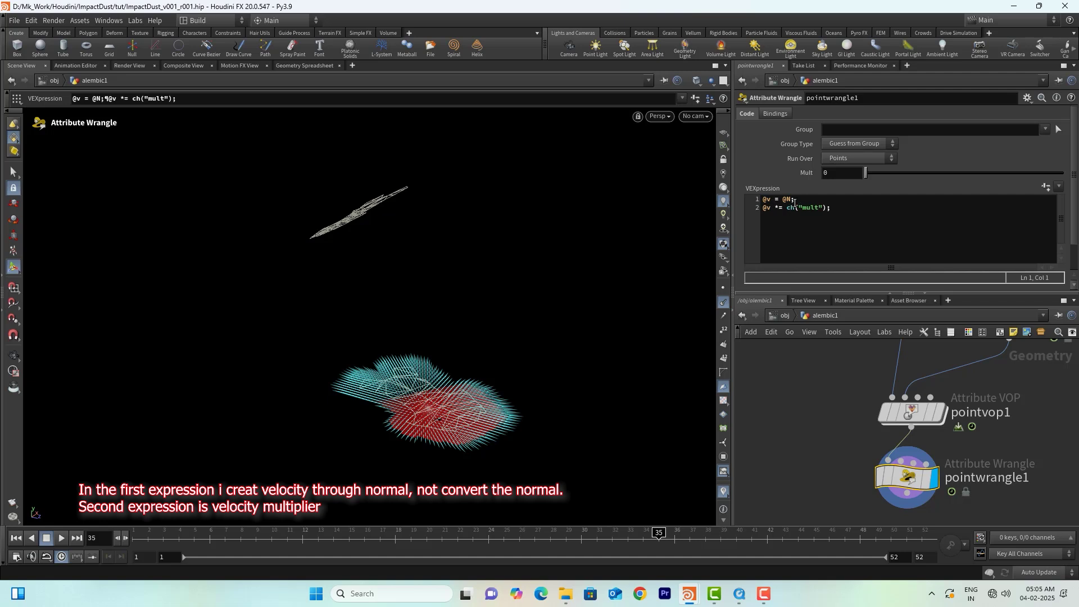
drag(763, 201, 799, 200)
click(841, 200)
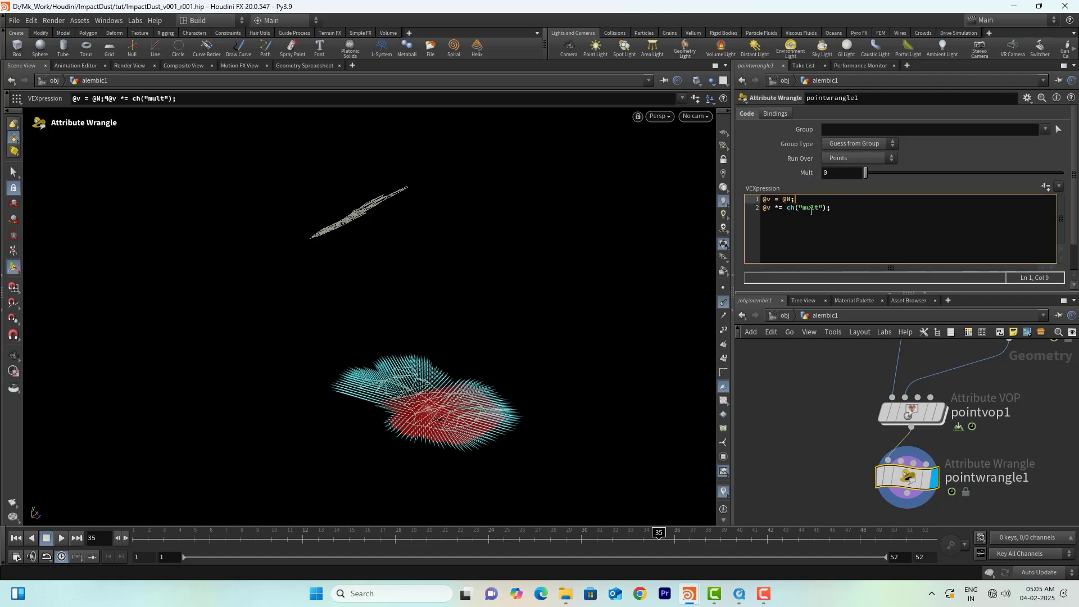
drag(835, 210, 760, 211)
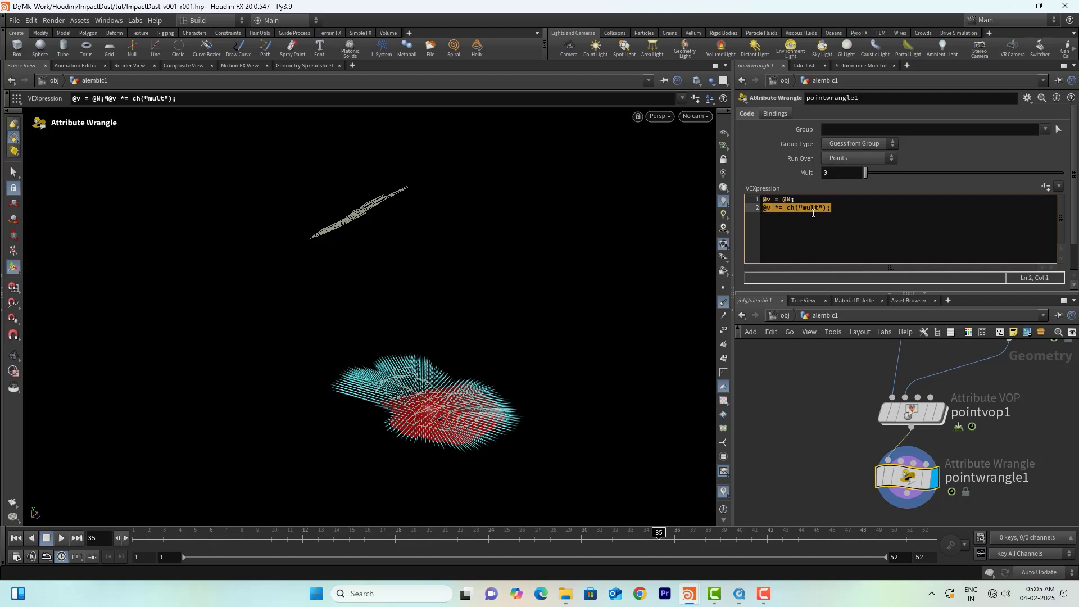
click(857, 216)
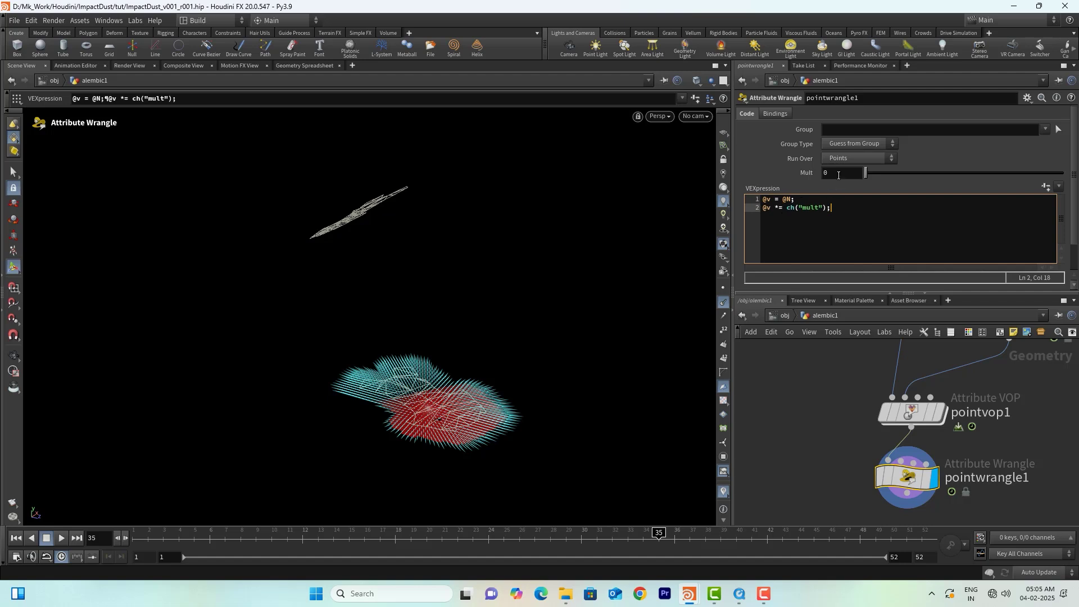
drag(833, 209, 760, 211)
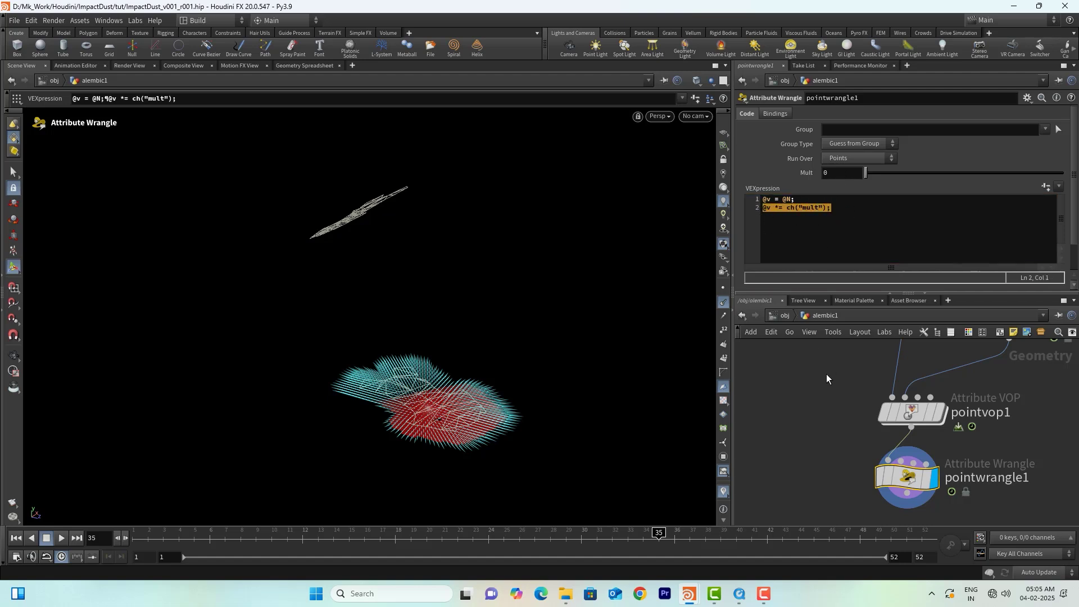
Switch the viewport from point normals to point trails and raise pointwrangle1's Mult to 1, checking the velocities up close
click(724, 303)
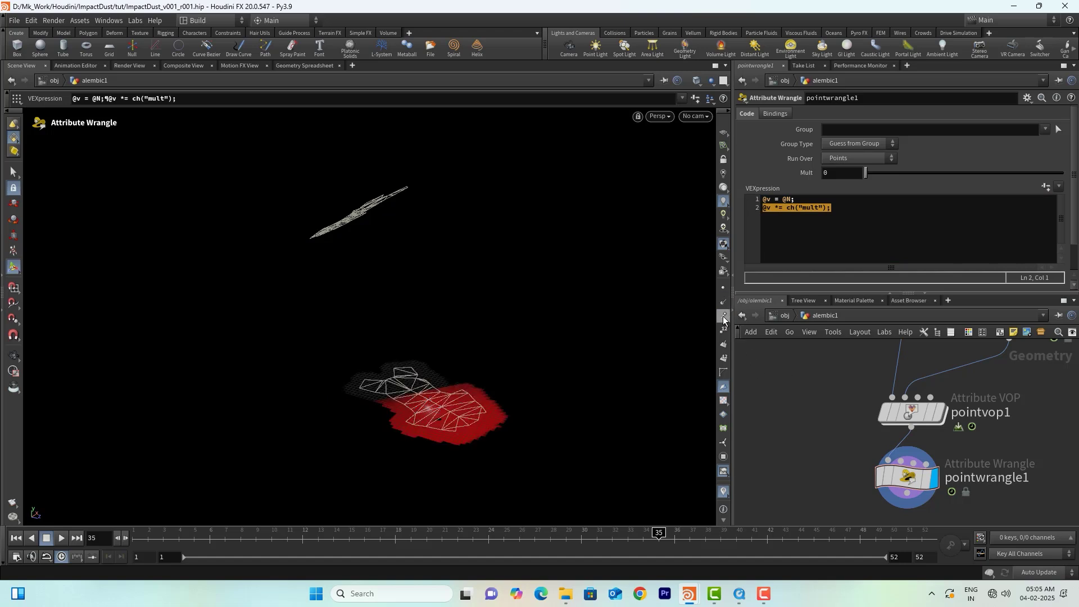
click(724, 316)
drag(910, 171, 1072, 175)
mouse_move(521, 415)
alt+right_down()
mouse_move(543, 404)
mouse_move(623, 402)
alt+right_up()
alt+right_drag(345, 393, 431, 391)
mouse_move(400, 426)
alt+mouse_down()
mouse_move(443, 341)
mouse_move(439, 369)
alt+mouse_up()
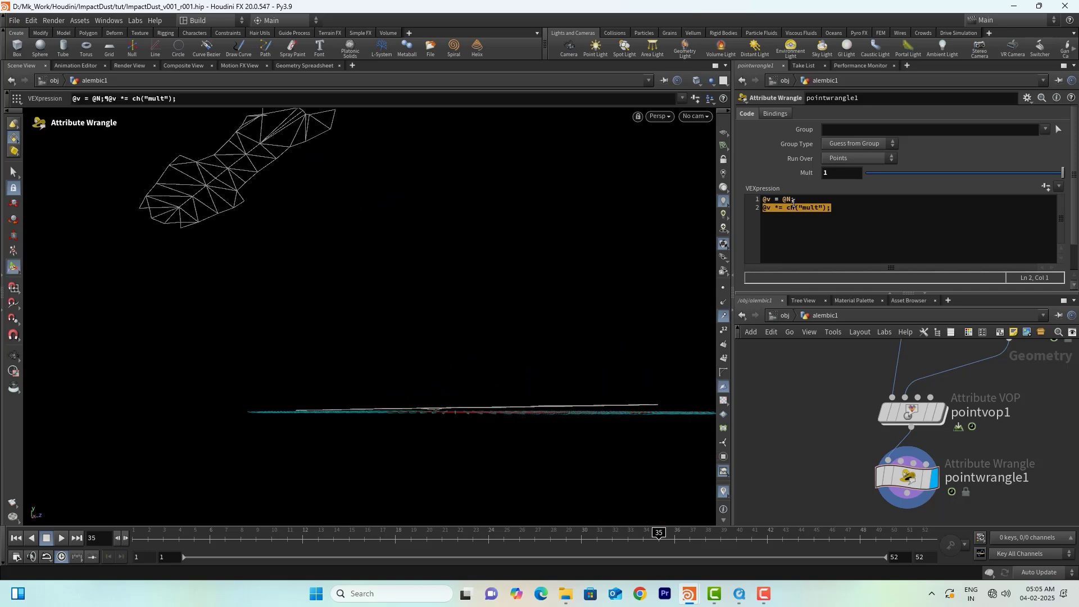
Set pointwrangle1's Mult to 5 and finally to 15, checking the velocity trails from several angles
click(845, 178)
key(Return)
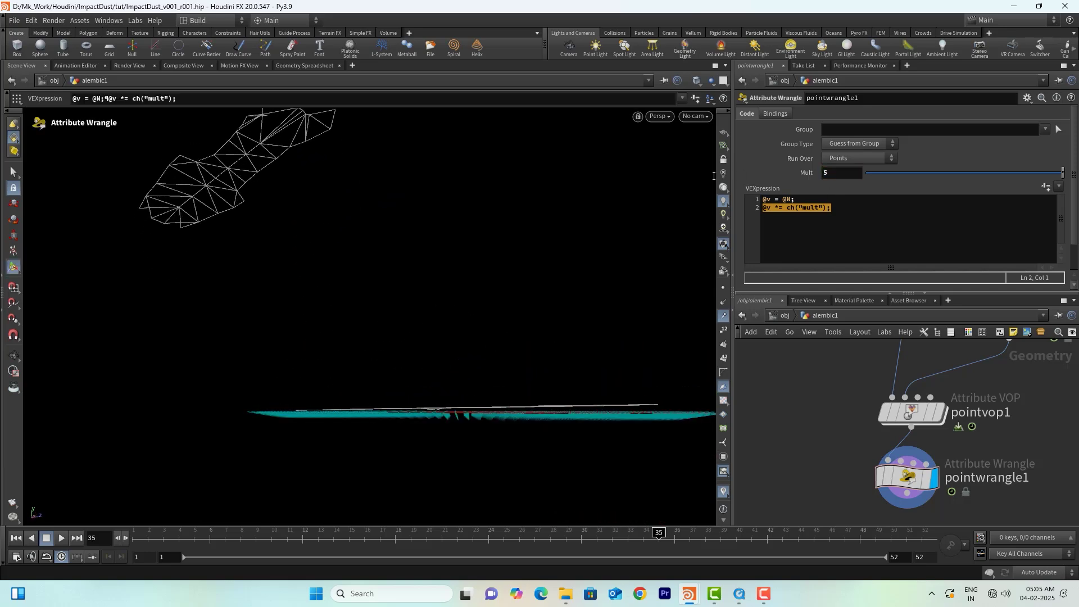
mouse_move(462, 443)
alt+mouse_down()
mouse_move(470, 366)
mouse_move(445, 414)
mouse_move(459, 451)
alt+mouse_up()
key(Return)
click(834, 174)
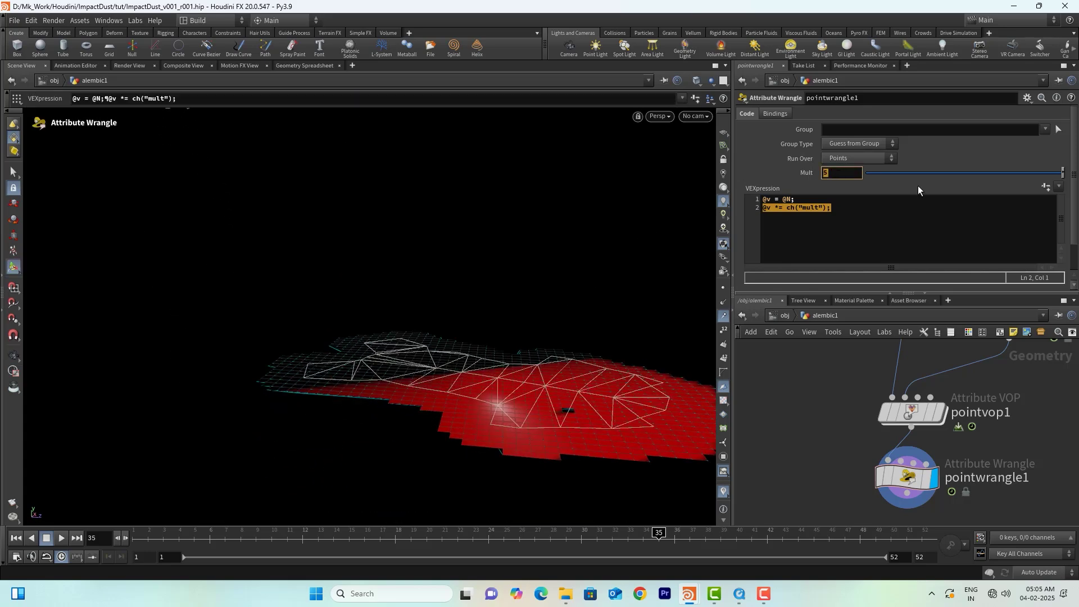
text(15)
key(Return)
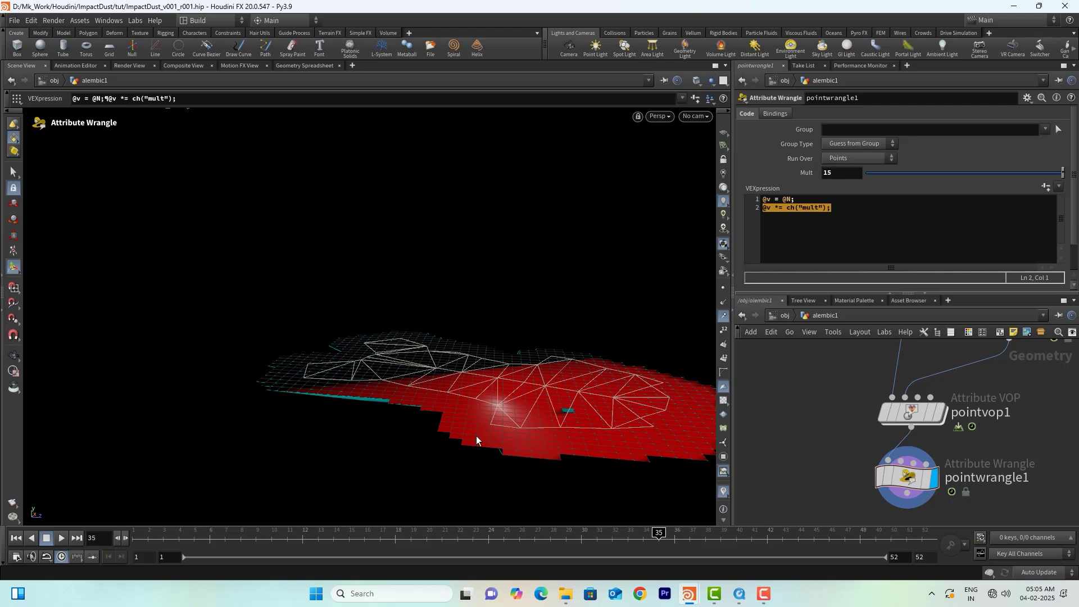
key(Escape)
drag(476, 436, 425, 490)
right_drag(425, 491, 347, 376)
Move pointwrangle1 down to make room, display pointvop1, and insert a second Point VOP between the two nodes
middle_drag(997, 455, 989, 402)
drag(899, 425, 898, 486)
click(930, 359)
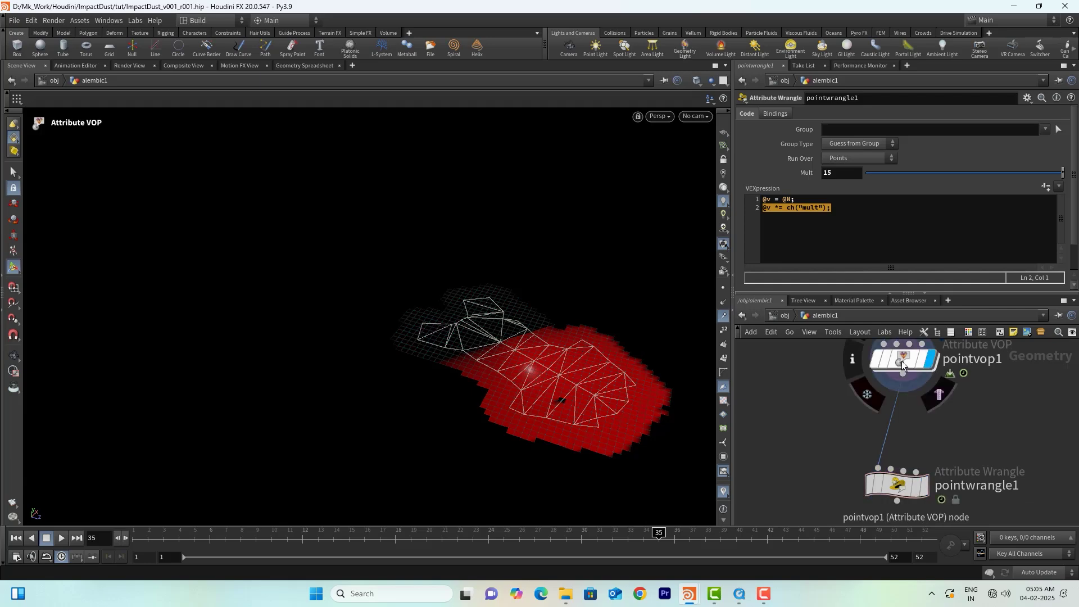
click(902, 361)
key(Tab)
text(po)
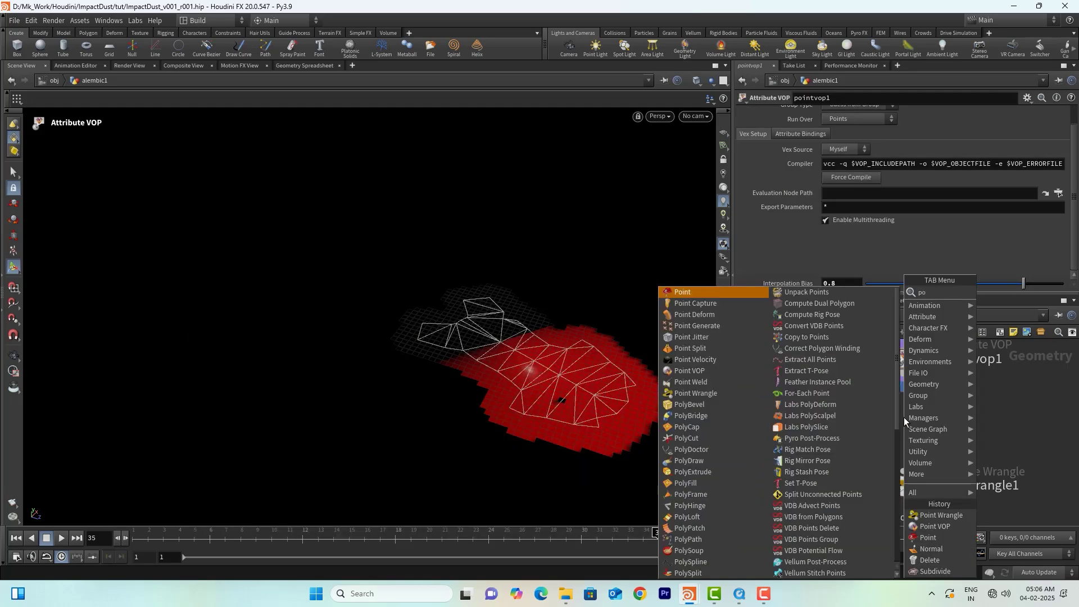
key(Return)
click(903, 417)
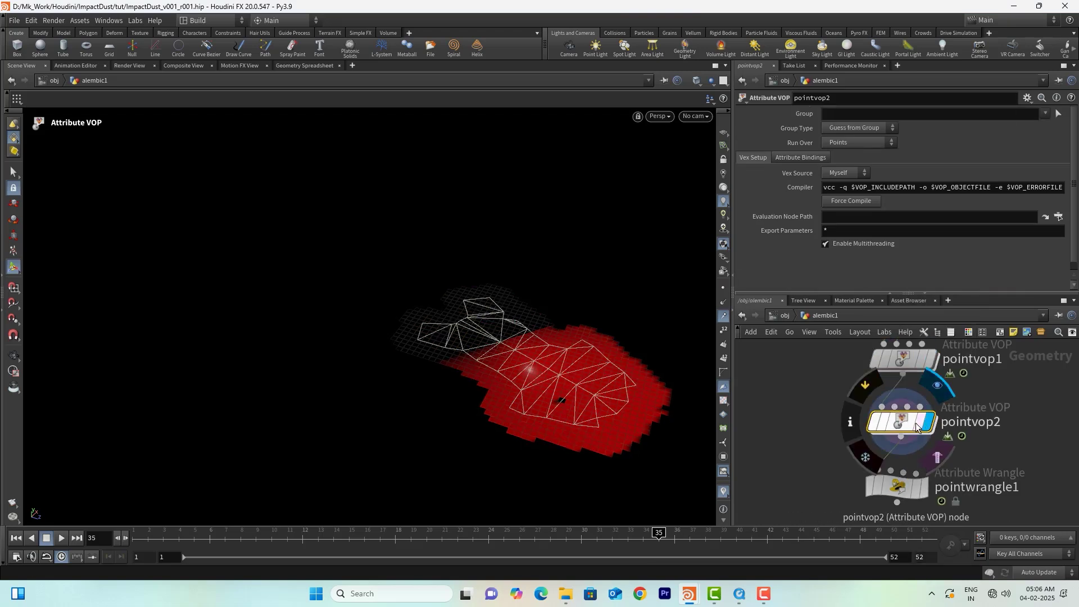
Display and enter pointvop2, reposition its global parameters node, and switch the viewport from point trails to point normals
double_click(922, 422)
drag(852, 416, 780, 388)
click(724, 316)
click(723, 317)
scroll(860, 412, down, 2)
scroll(876, 396, up, 2)
Add a Turbulent Noise node between geometryvopglobal1 and geometryvopoutput1
key(Tab)
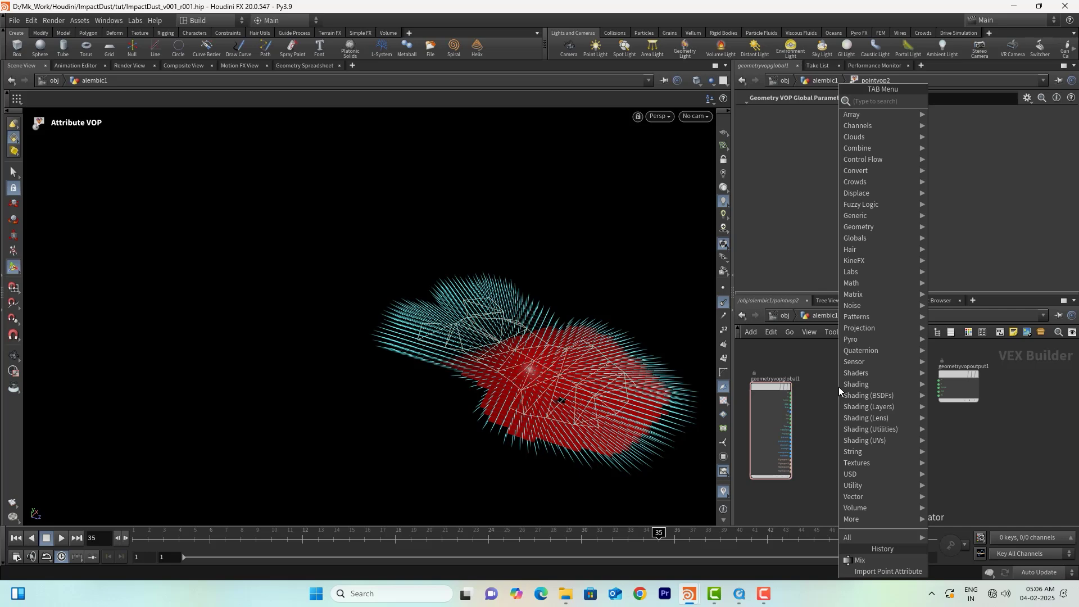
text(tur)
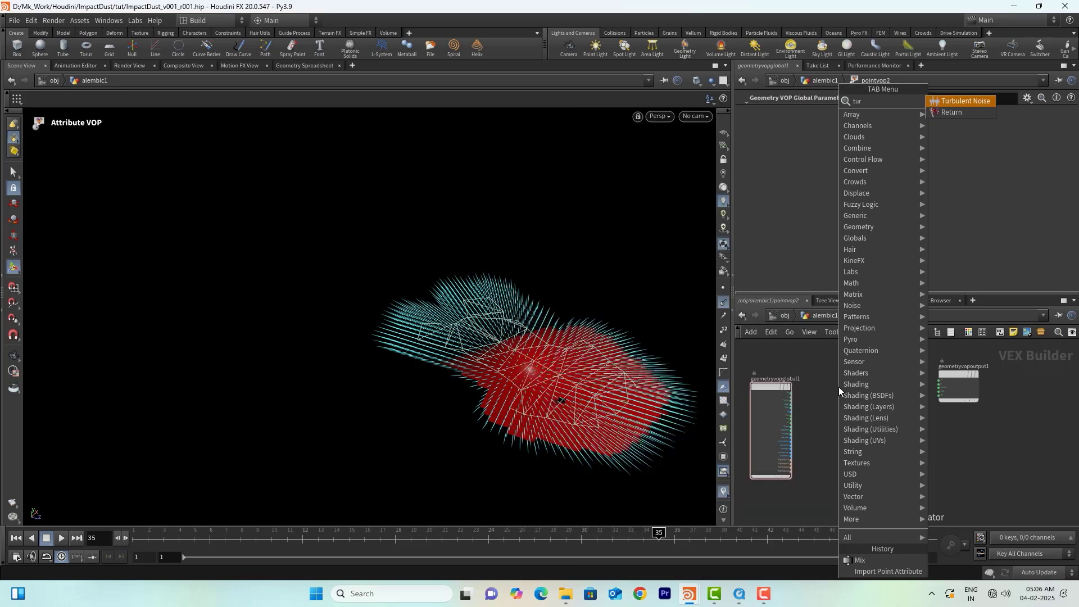
key(Return)
click(838, 387)
drag(838, 387, 841, 370)
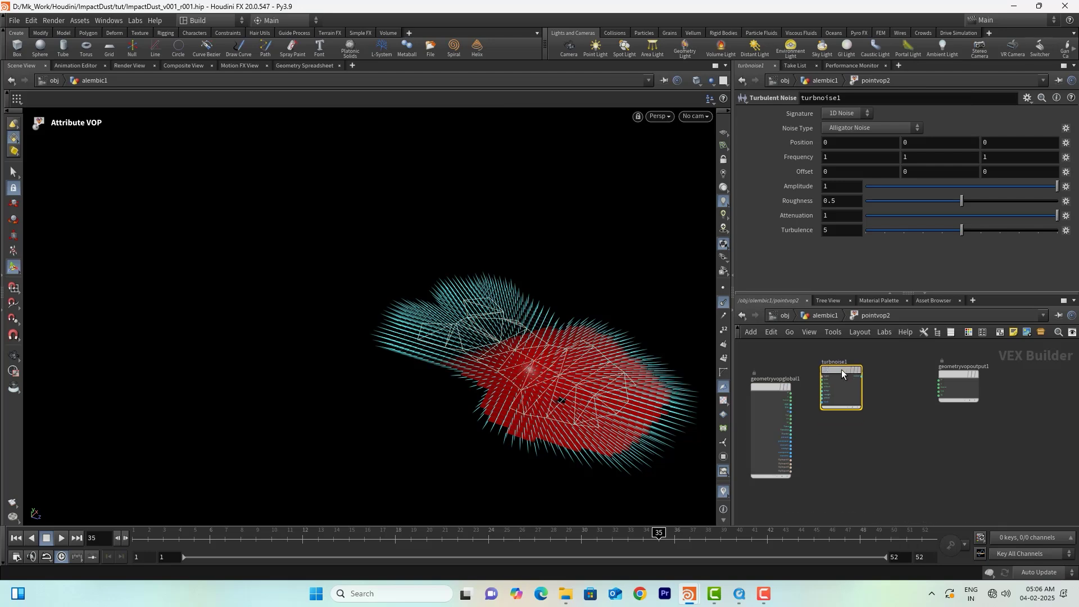
Move geometryvopoutput1 farther away and add a Multiply node between the noise and output nodes
click(910, 400)
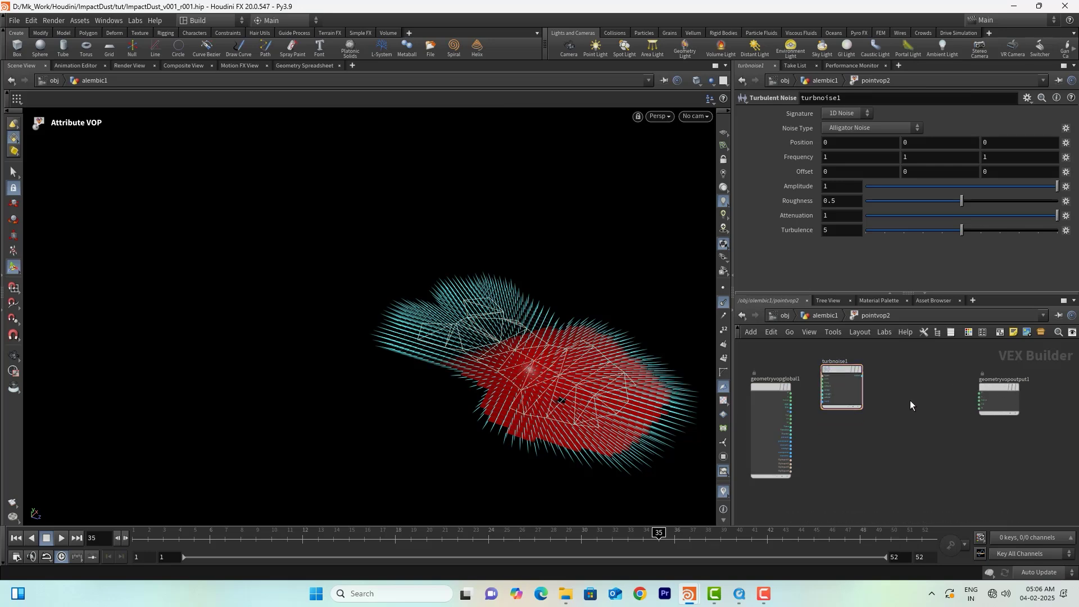
key(Tab)
text(ul)
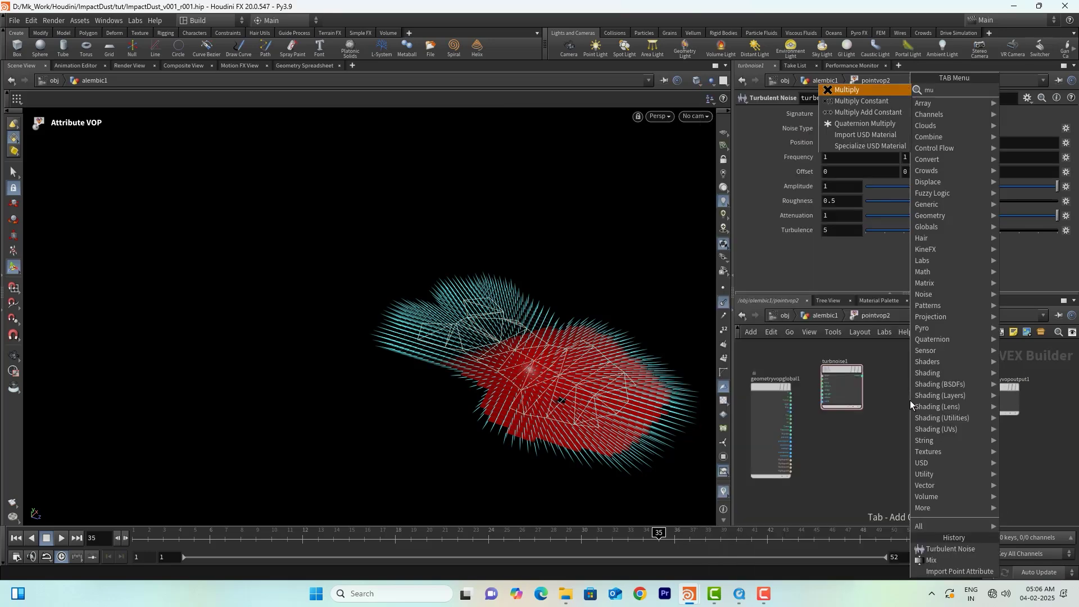
key(Return)
key(Return)
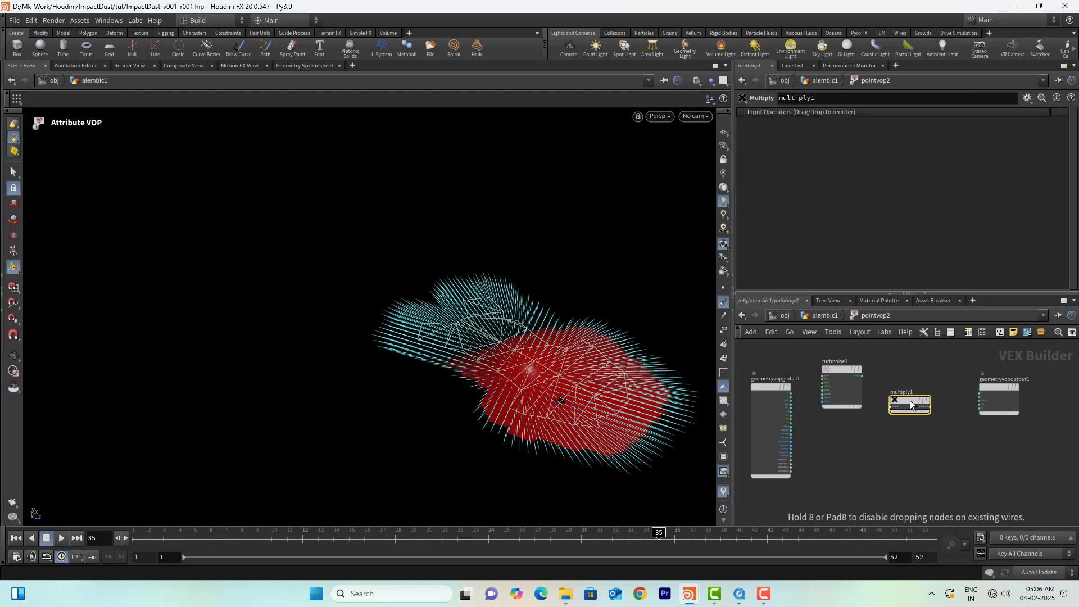
Wire N of geometryvopglobal1 into input1 of multiply1
scroll(816, 428, up, 5)
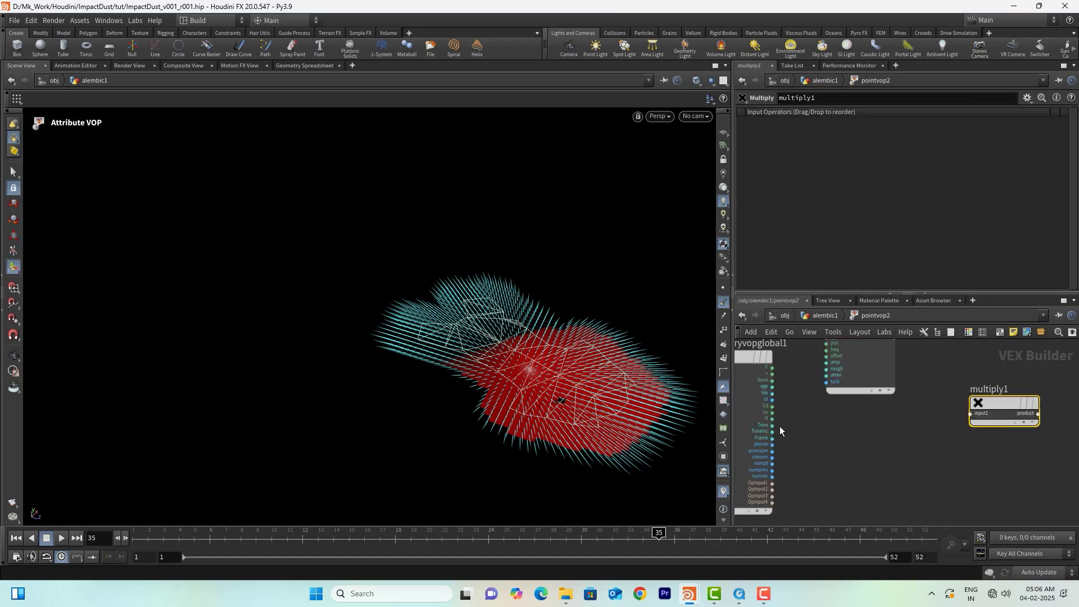
drag(773, 418, 970, 414)
scroll(946, 397, down, 2)
middle_drag(945, 384, 930, 420)
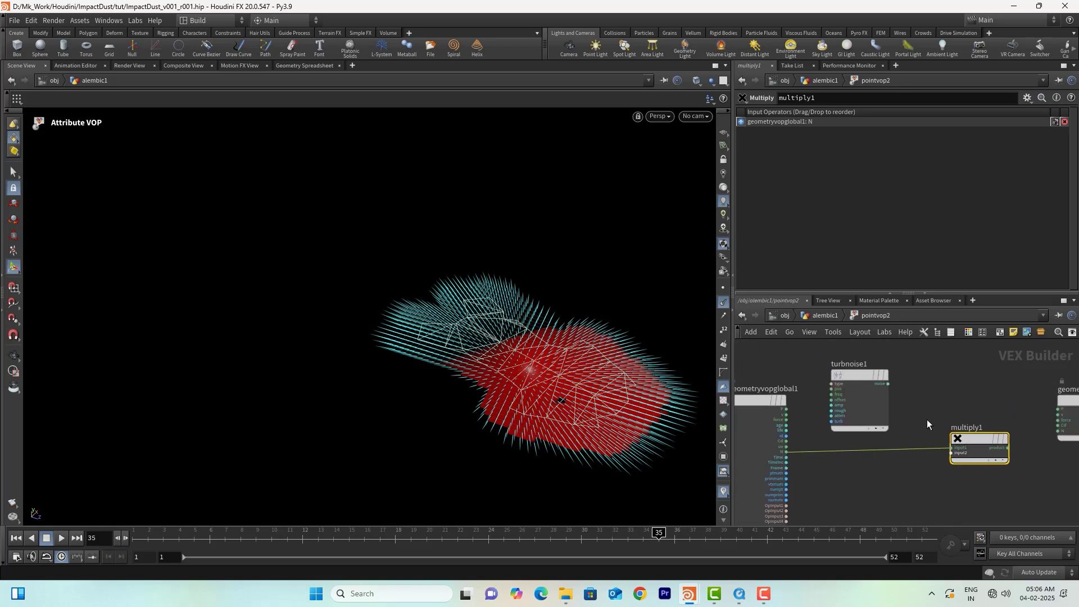
Wire P of geometryvopglobal1 into turbnoise1's pos, and turbnoise1's noise output into input2 of multiply1
scroll(816, 397, up, 2)
drag(838, 387, 773, 417)
click(920, 380)
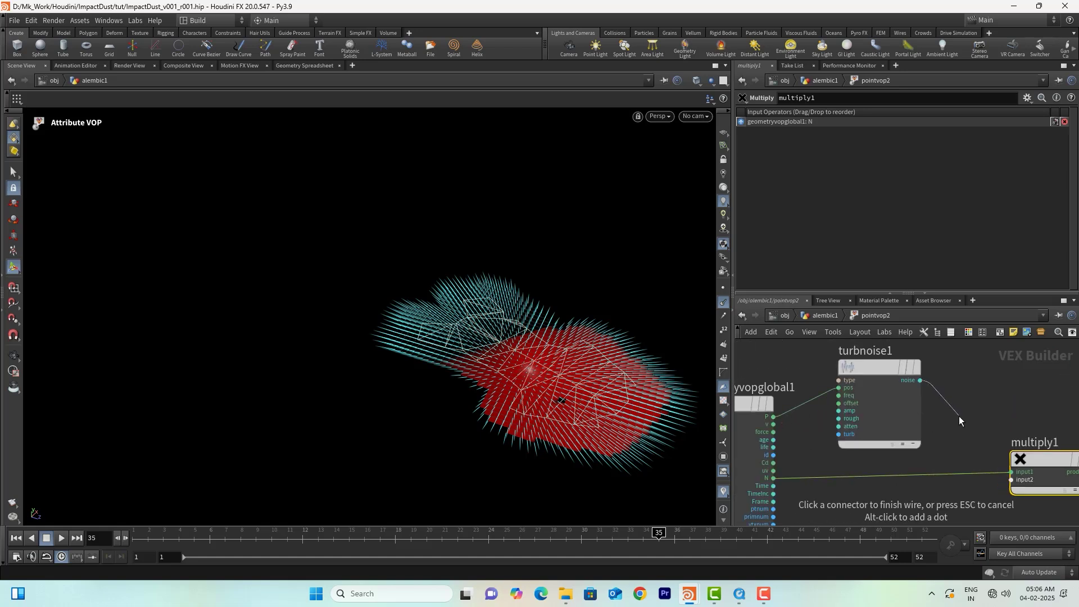
click(998, 478)
Wire multiply1's product into N of geometryvopoutput1 and inspect the noise-scaled normals up close
scroll(973, 447, down, 2)
middle_drag(1011, 472, 962, 474)
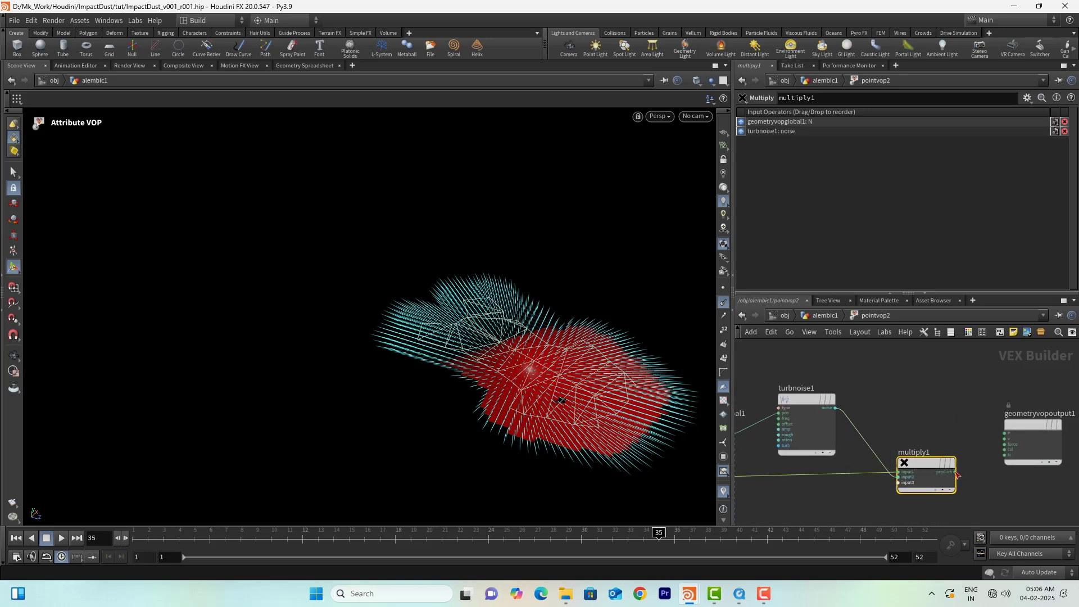
click(956, 473)
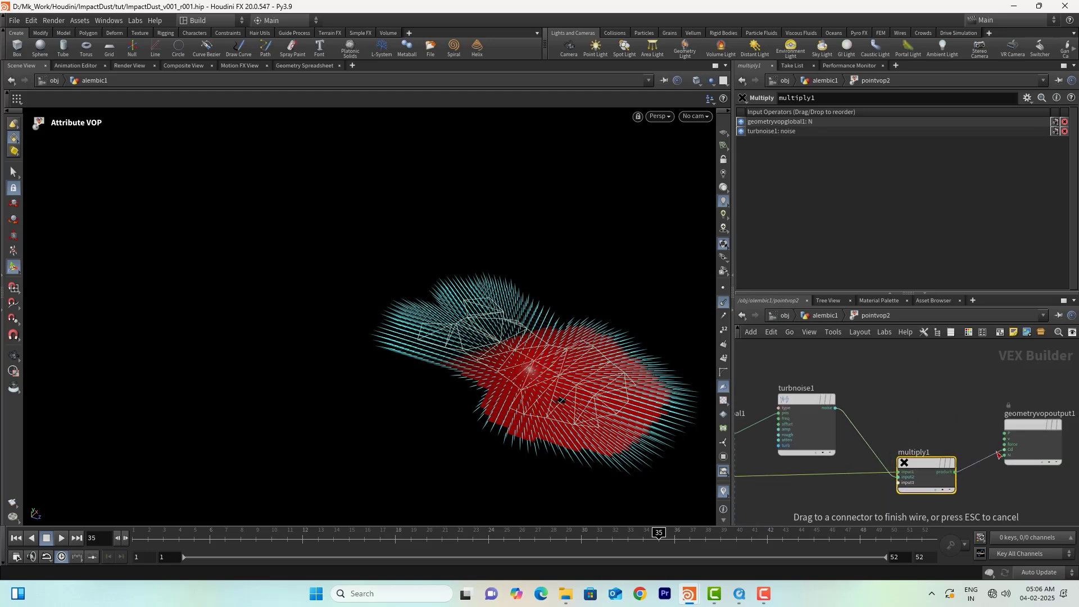
click(1000, 458)
alt+middle_drag(562, 372, 371, 362)
alt+right_drag(371, 361, 508, 385)
alt+drag(508, 385, 490, 423)
Set turbnoise1's amplitude to 19.4 and inspect the lengthened normals around the footprint
scroll(898, 395, down, 2)
click(832, 419)
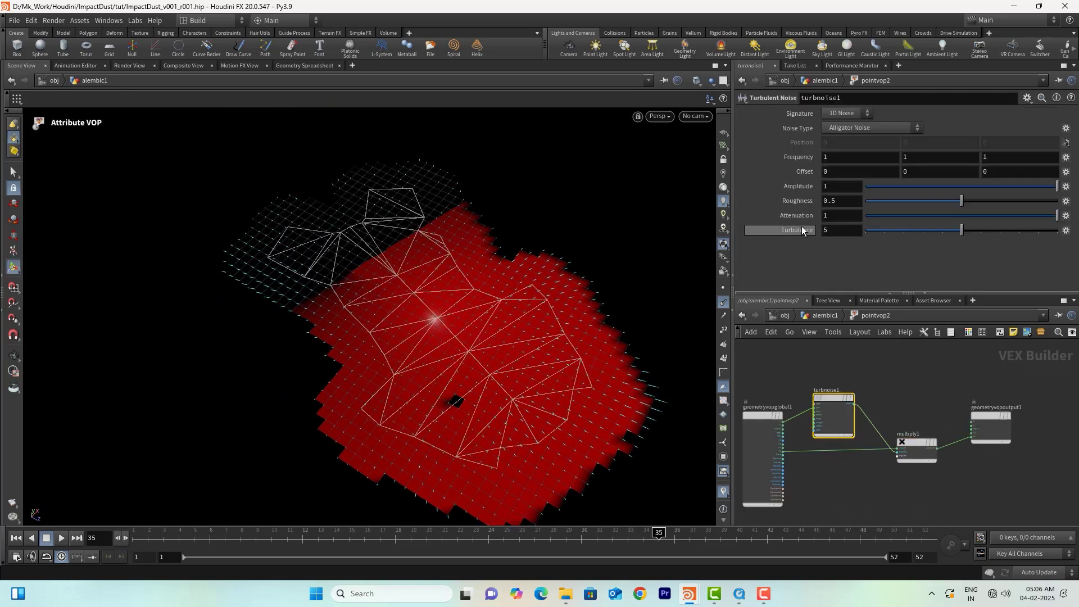
middle_drag(845, 186, 656, 213)
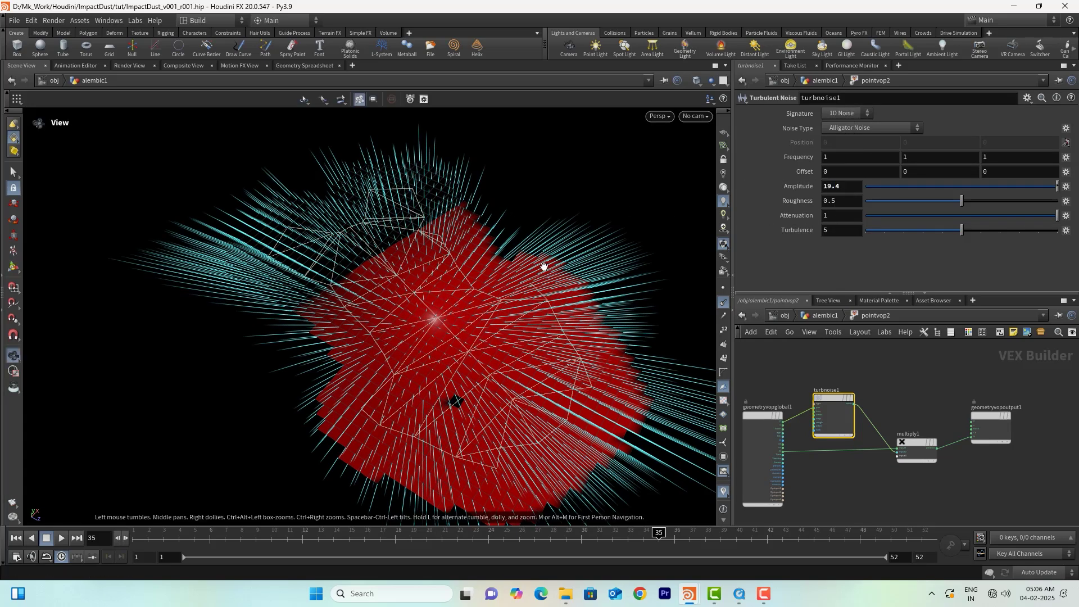
alt+right_drag(543, 265, 266, 280)
alt+drag(444, 297, 347, 232)
key(Escape)
drag(289, 298, 574, 353)
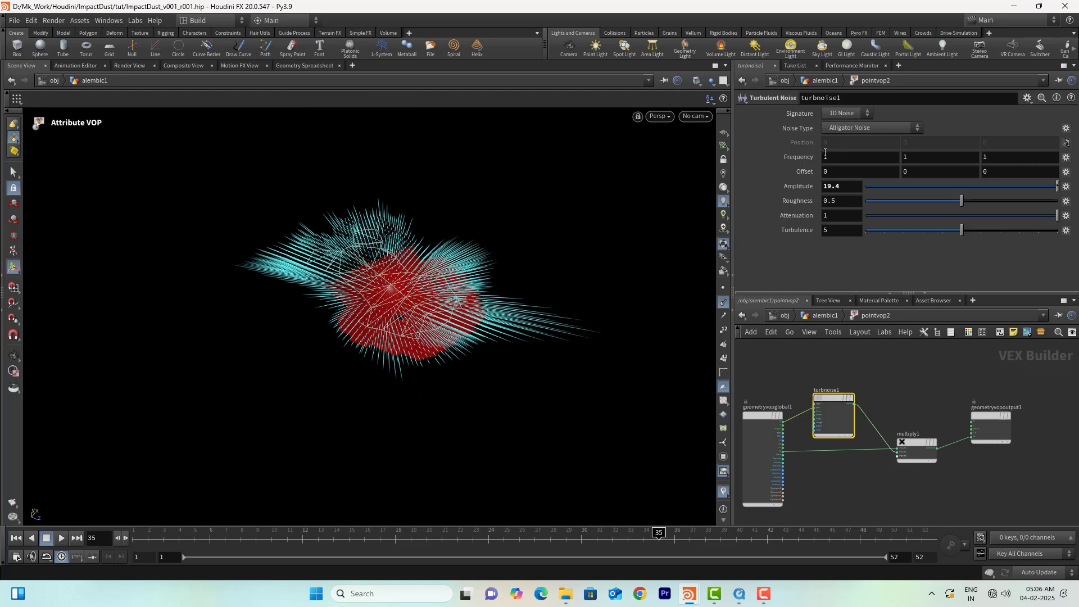
Set turbnoise1's frequency to 2.9 on all three axes and undo a trial roughness adjustment
middle_drag(803, 157, 906, 157)
mouse_move(423, 285)
alt+mouse_down()
mouse_move(414, 256)
mouse_move(421, 290)
alt+mouse_up()
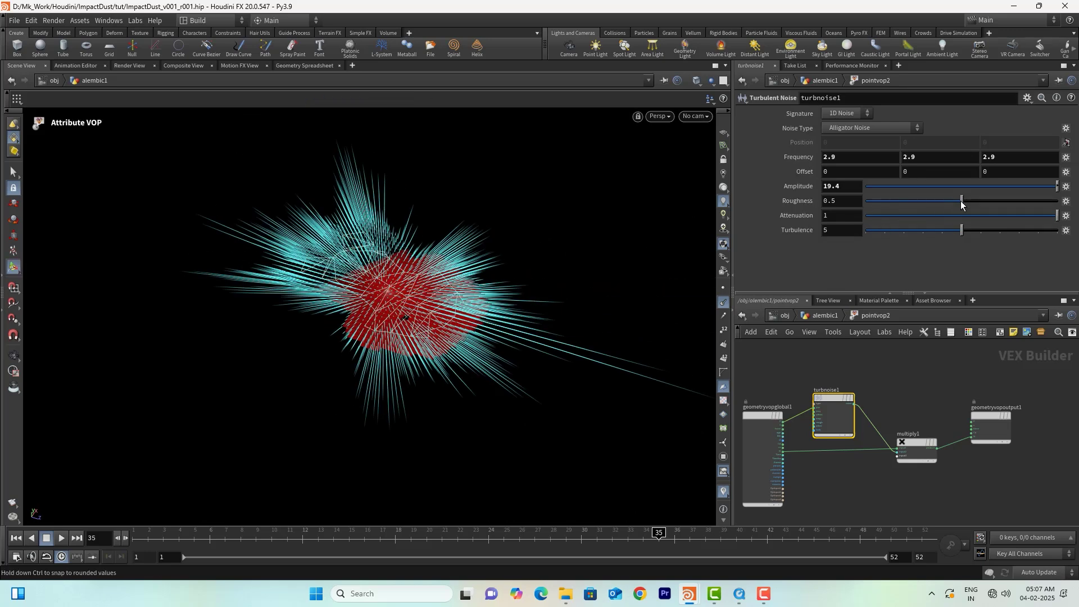
mouse_move(960, 201)
mouse_down()
mouse_move(922, 202)
mouse_move(961, 204)
mouse_up()
key(ctrl+z)
Try Simplex Noise and Sparse Convolution Noise as turbnoise1's noise type, undoing each trial
click(857, 131)
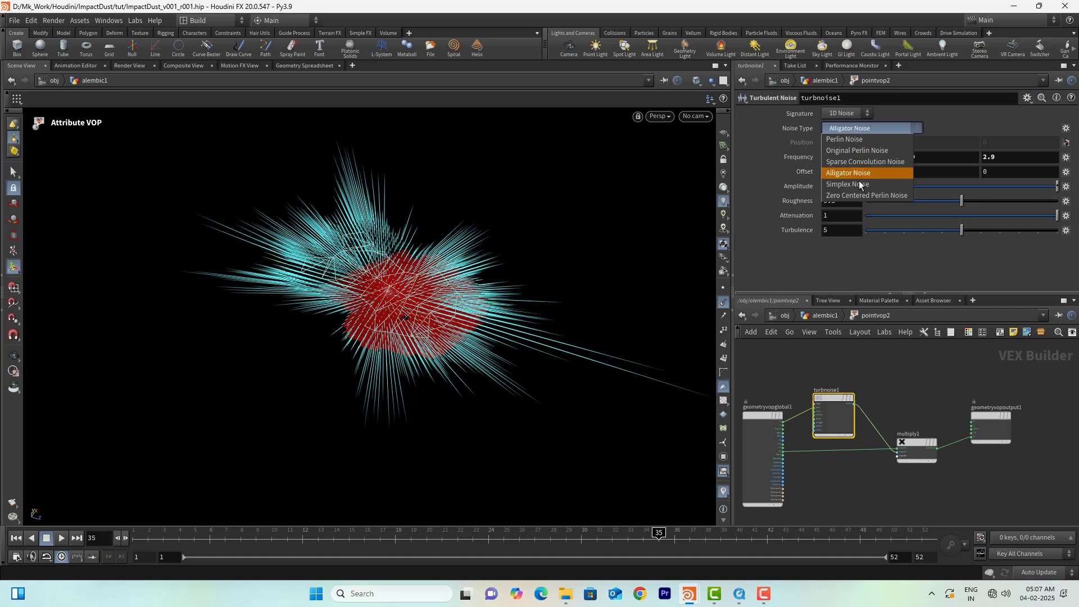
click(861, 184)
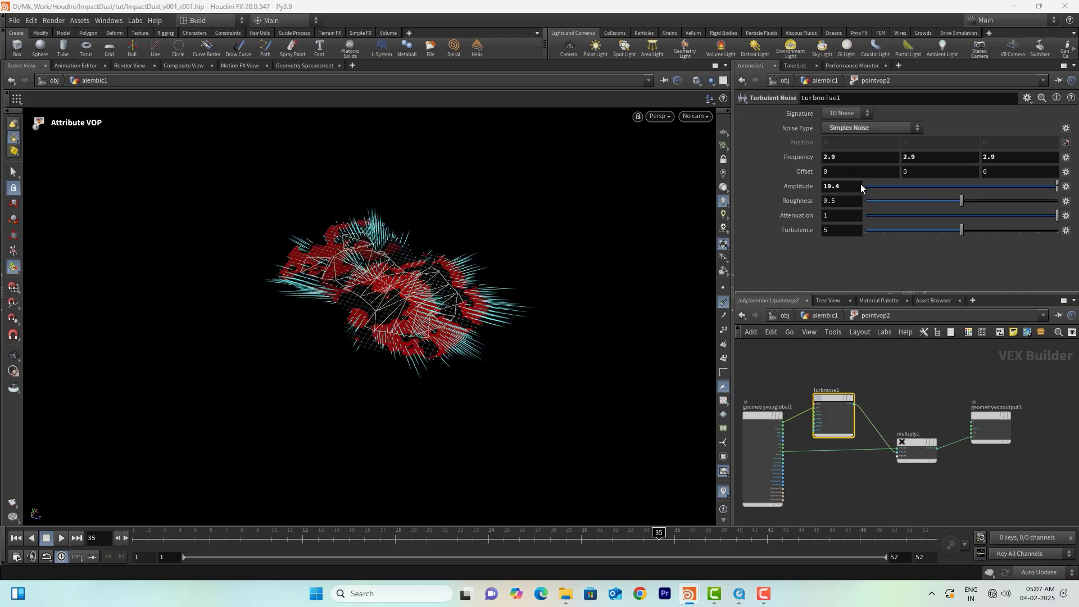
key(ctrl+z)
click(875, 127)
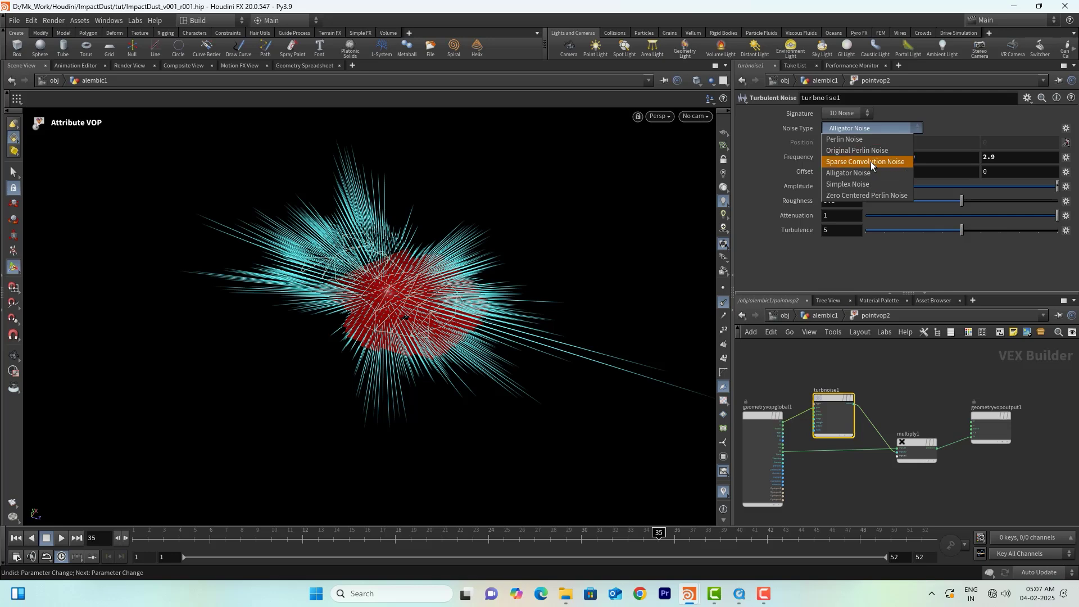
click(871, 161)
mouse_move(310, 282)
alt+mouse_down()
mouse_move(330, 211)
mouse_move(311, 265)
alt+mouse_up()
key(ctrl+z)
Switch turbnoise1's noise type to Perlin Noise and set its amplitude to 2.6
click(858, 125)
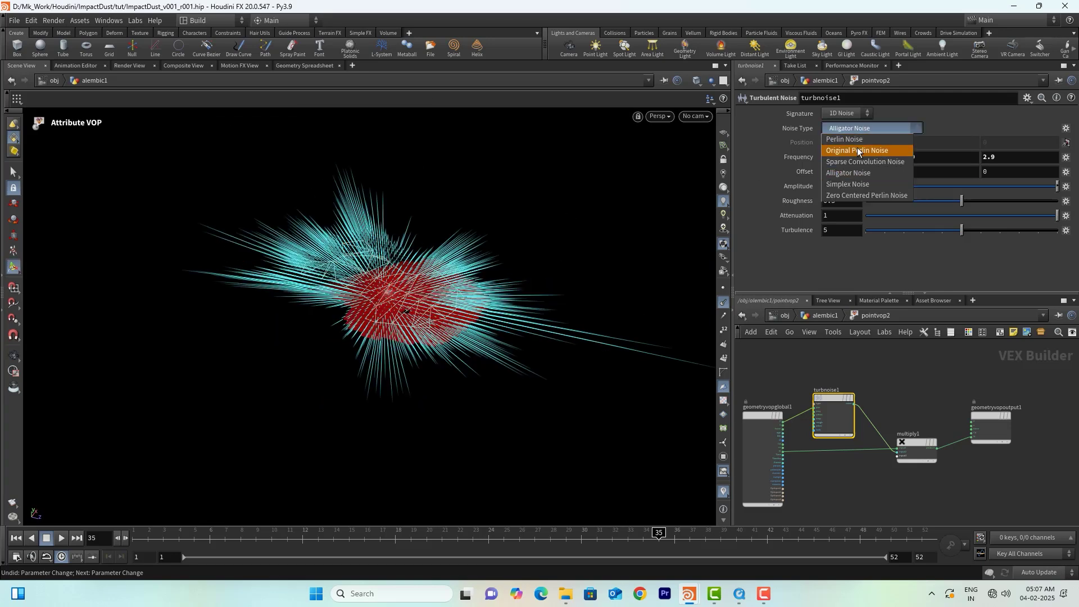
click(858, 138)
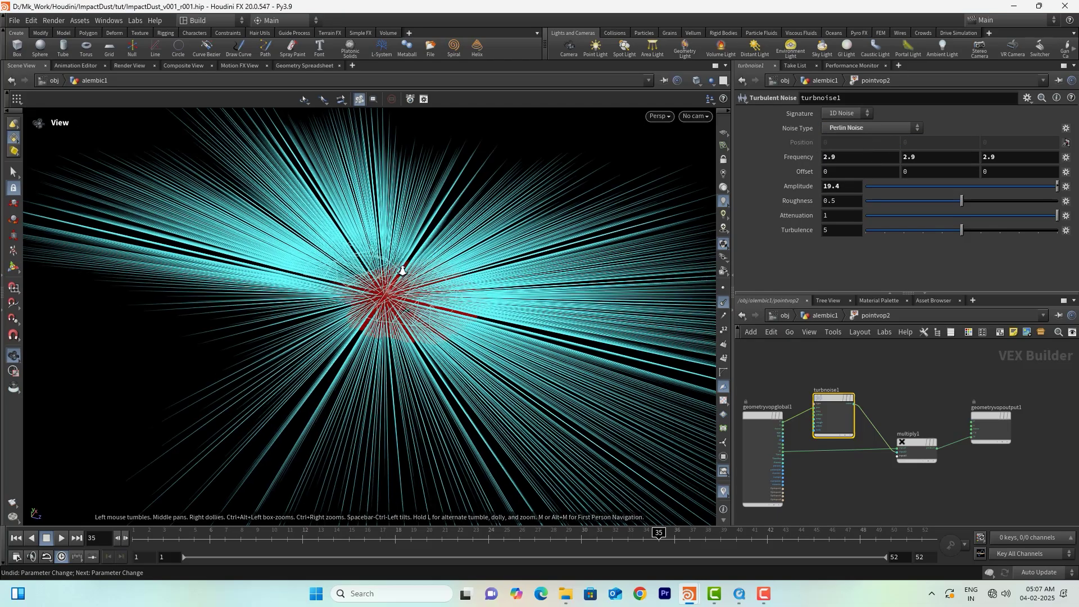
alt+scroll(412, 290, down, 5)
alt+drag(413, 290, 401, 346)
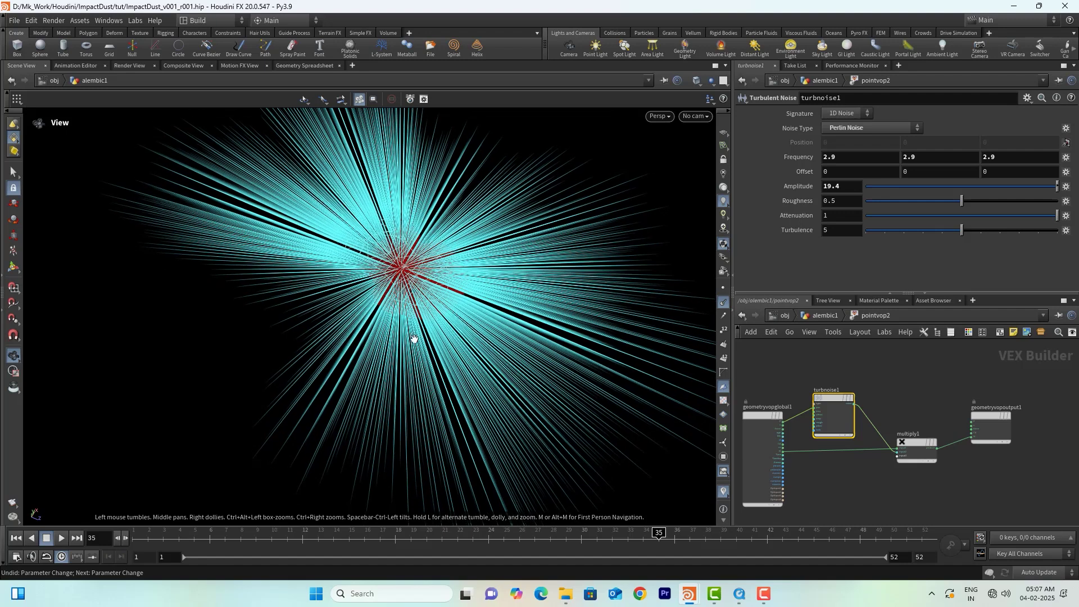
mouse_move(1055, 187)
mouse_down()
mouse_move(1015, 186)
mouse_move(1057, 187)
mouse_up()
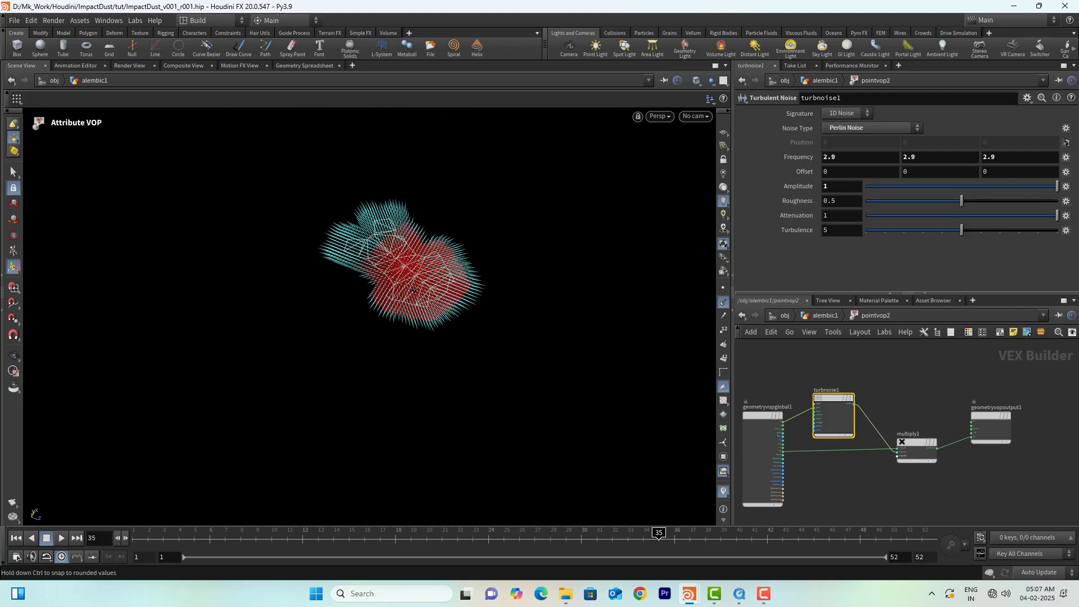
middle_drag(840, 186, 918, 182)
alt+right_drag(397, 269, 527, 253)
Compare the normals of pointvop1 and pointvop2 in the alembic1 network, and return inside pointvop2
click(824, 317)
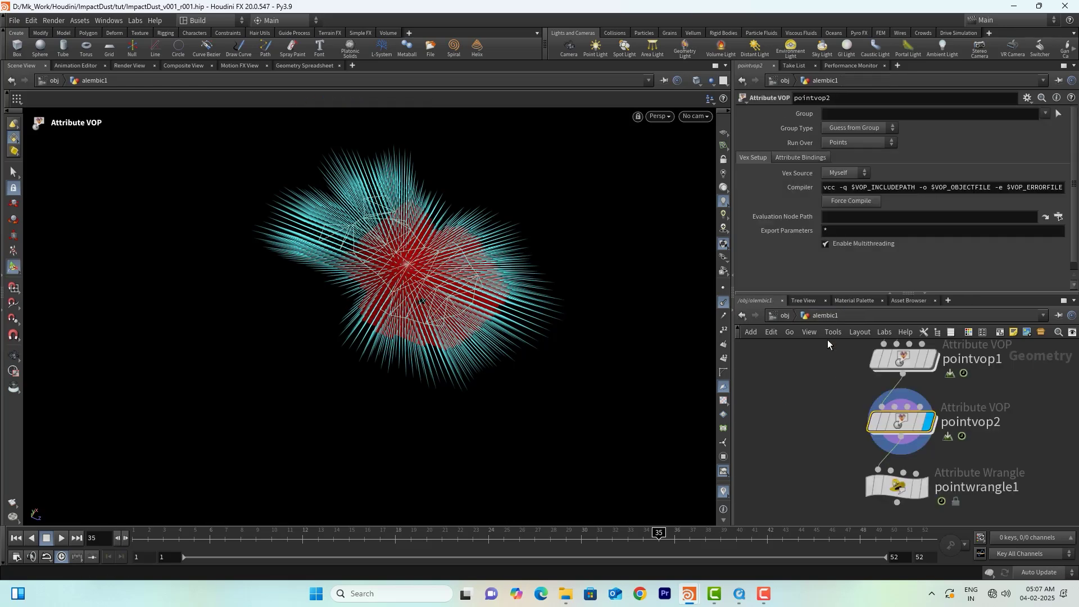
click(934, 360)
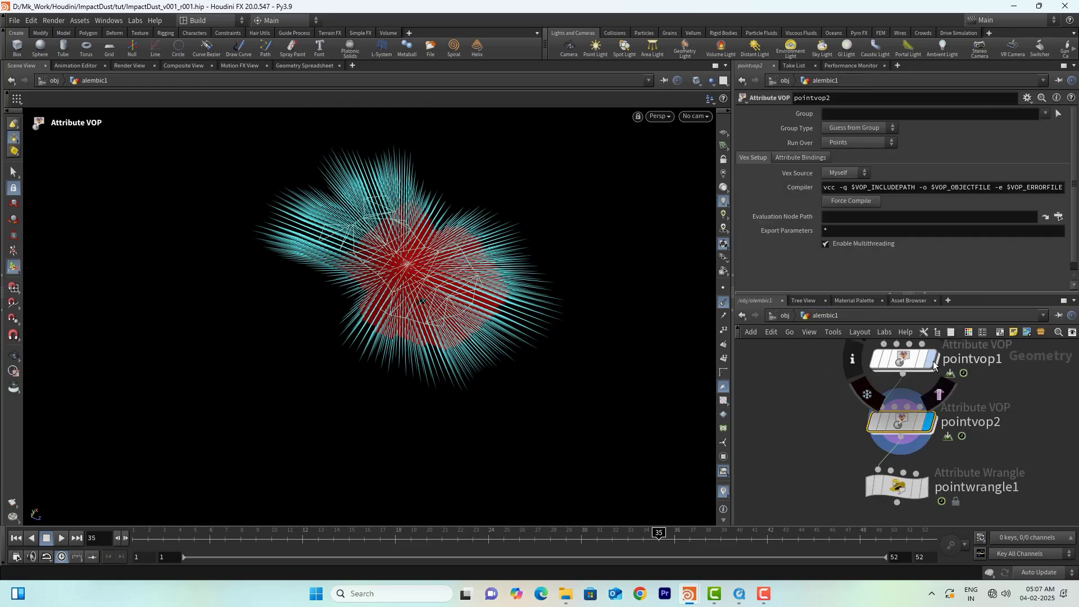
click(933, 425)
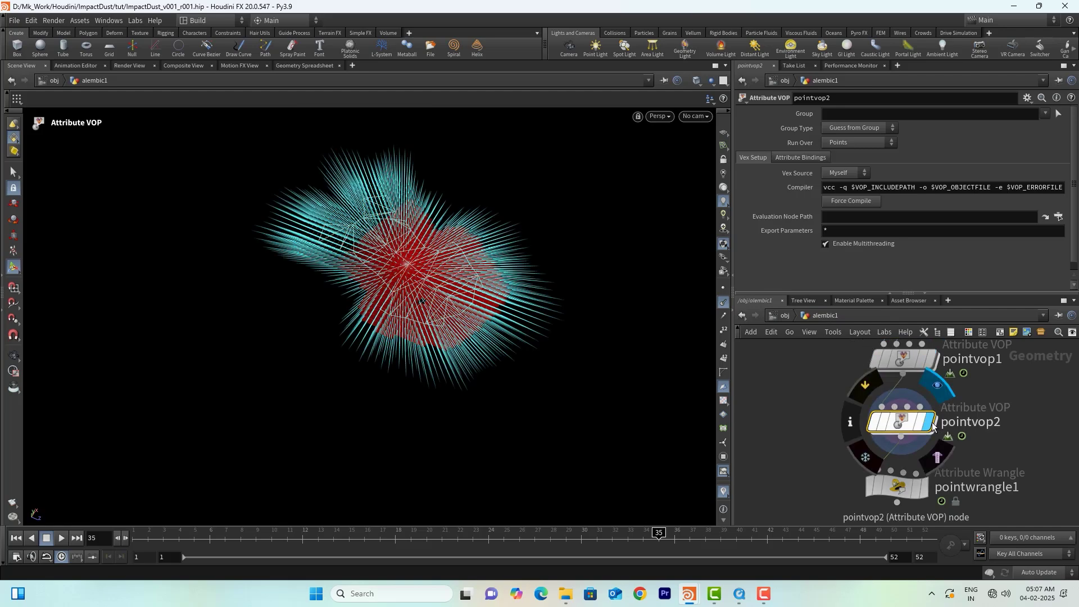
double_click(902, 425)
Try Original Perlin Noise on turbnoise1, and set its noise type to Alligator Noise
click(860, 128)
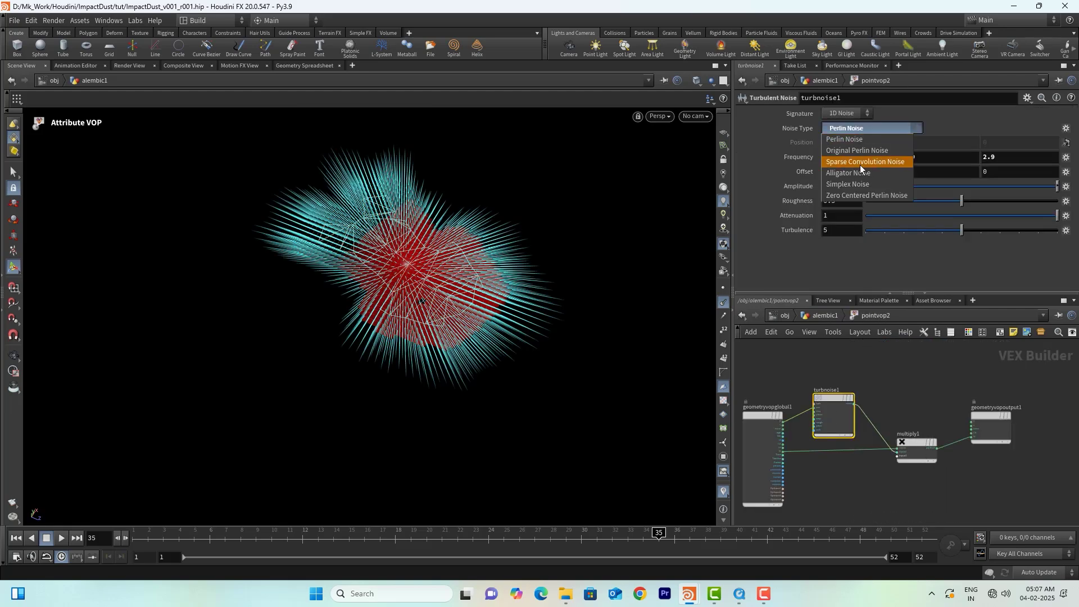
click(863, 147)
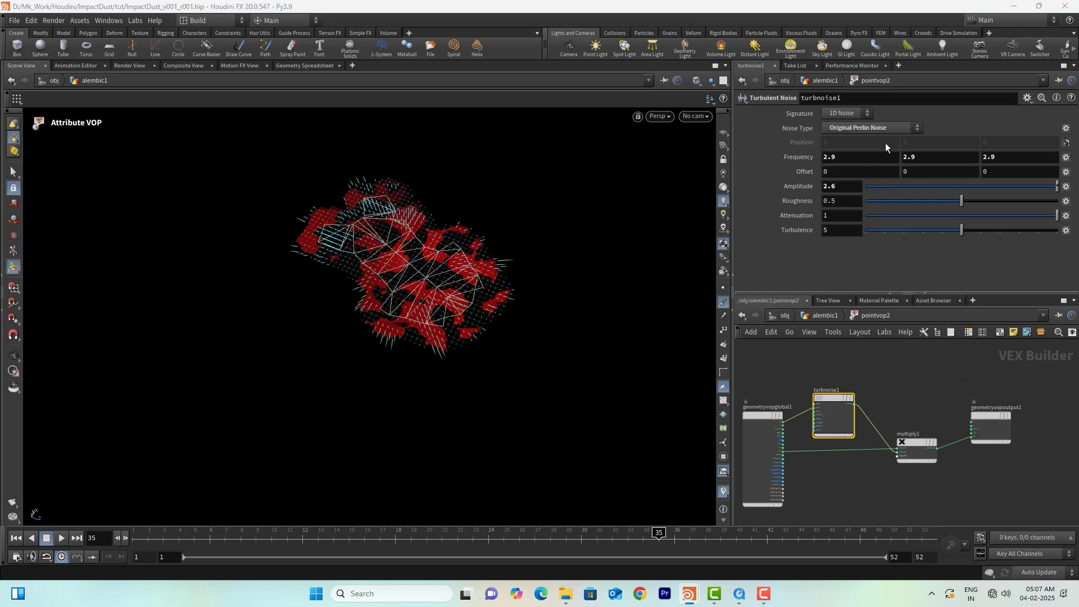
click(861, 128)
click(851, 172)
scroll(384, 274, up, 3)
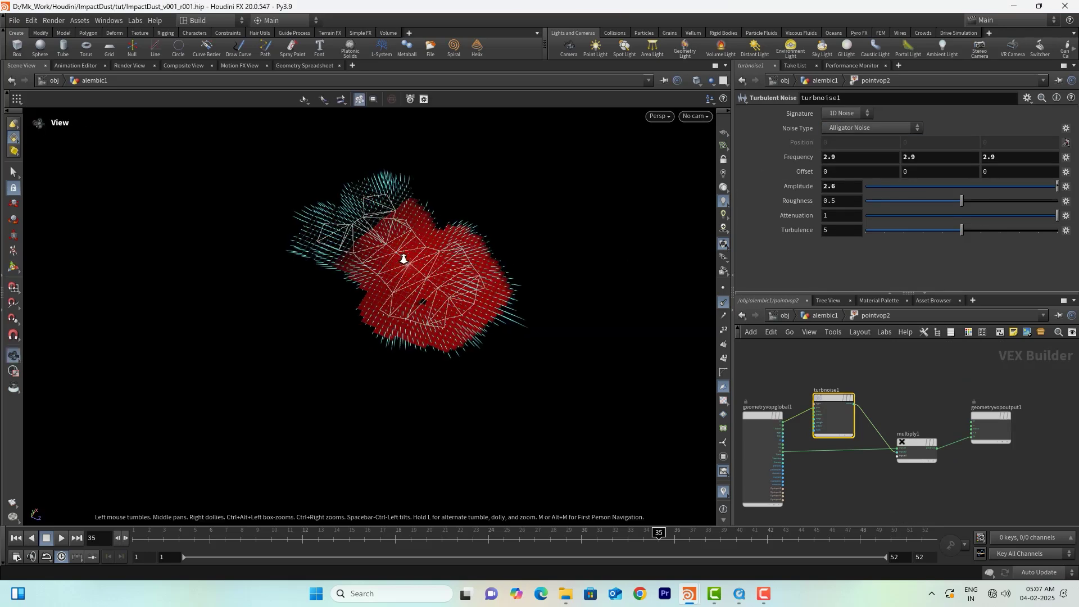
Set the amplitude of turbnoise1 inside pointvop2 to 6.9
click(828, 319)
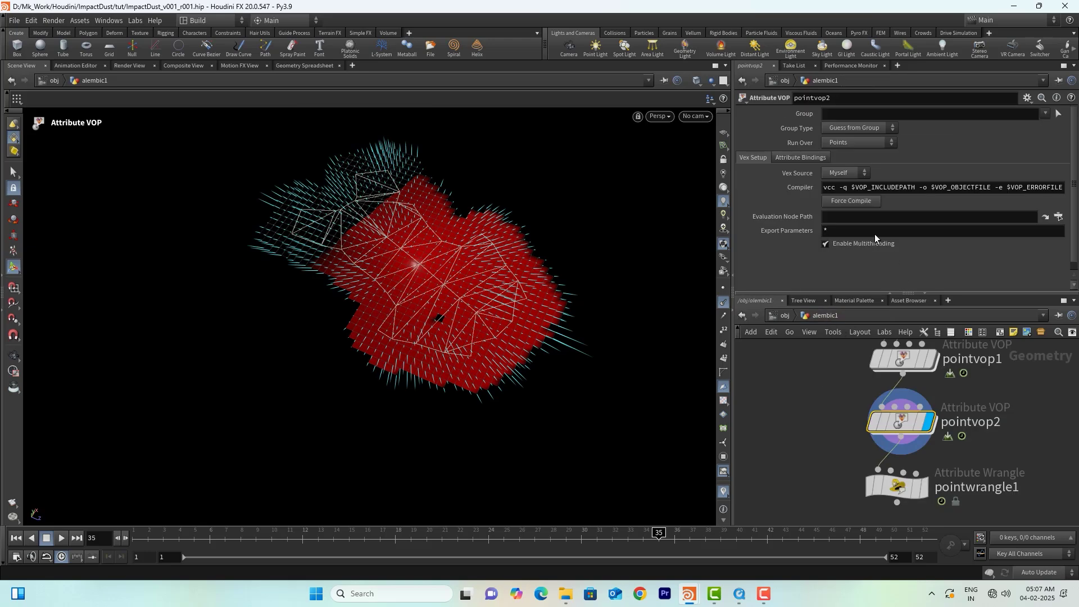
double_click(908, 420)
middle_drag(840, 187, 1057, 189)
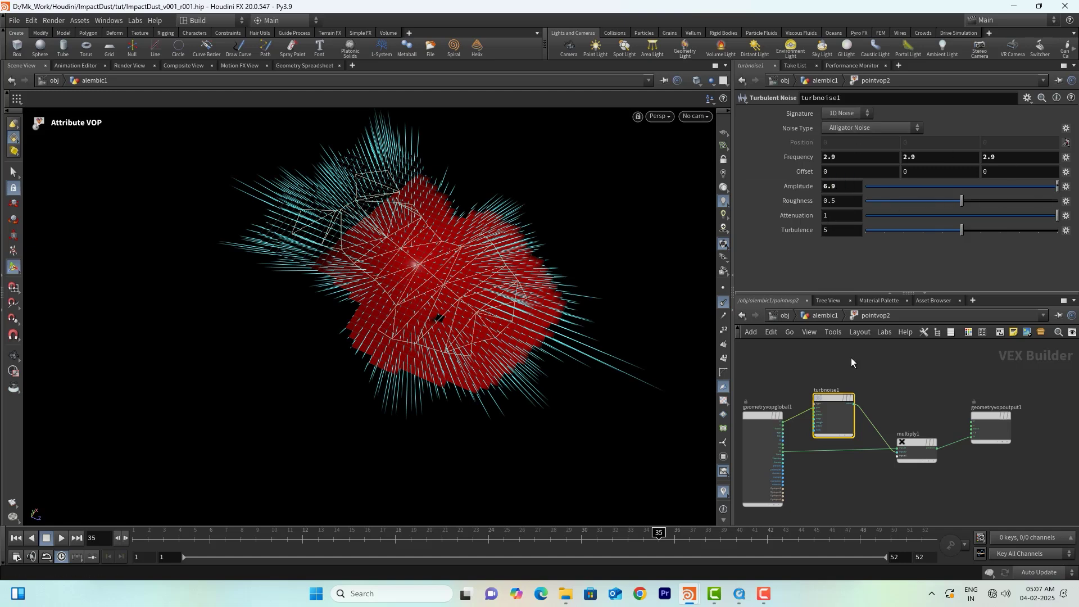
Create input parameters for turbnoise1 and review the exposed noise settings on the pointvop2 node
right_click(835, 396)
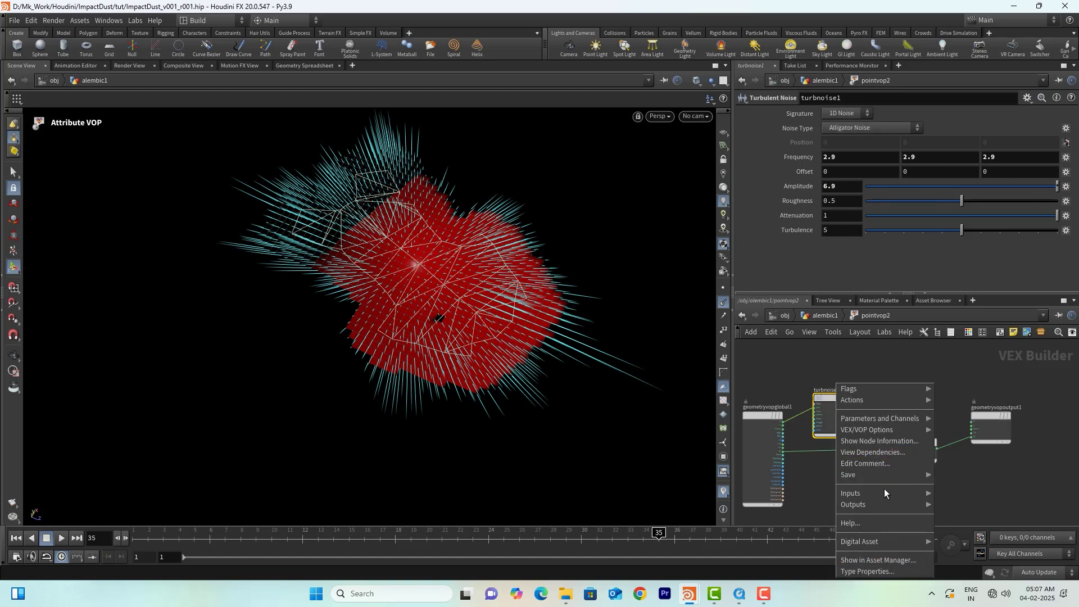
mouse_move(886, 417)
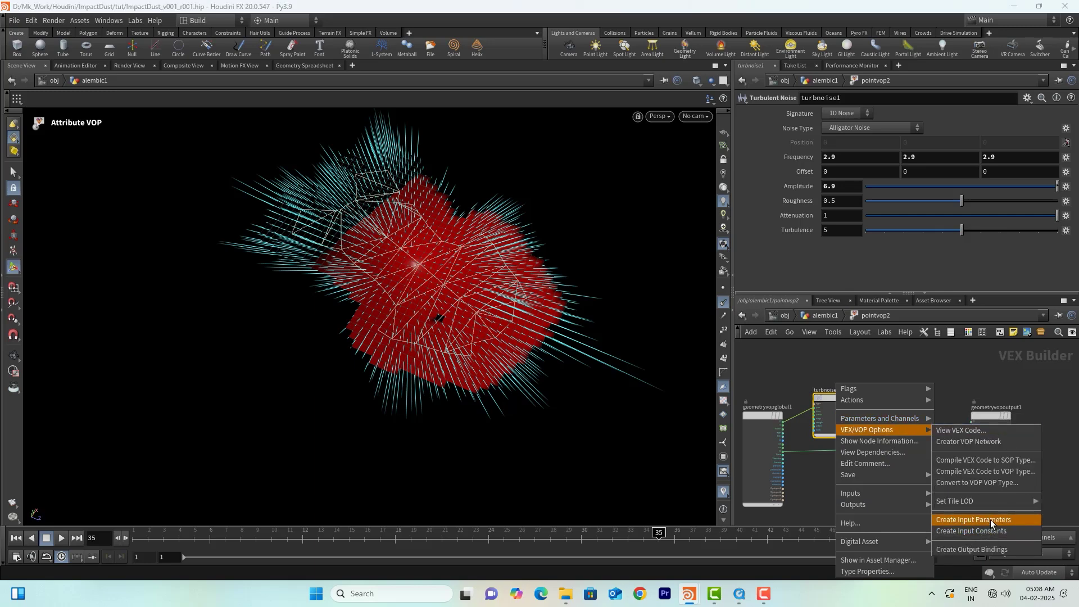
click(990, 519)
click(826, 316)
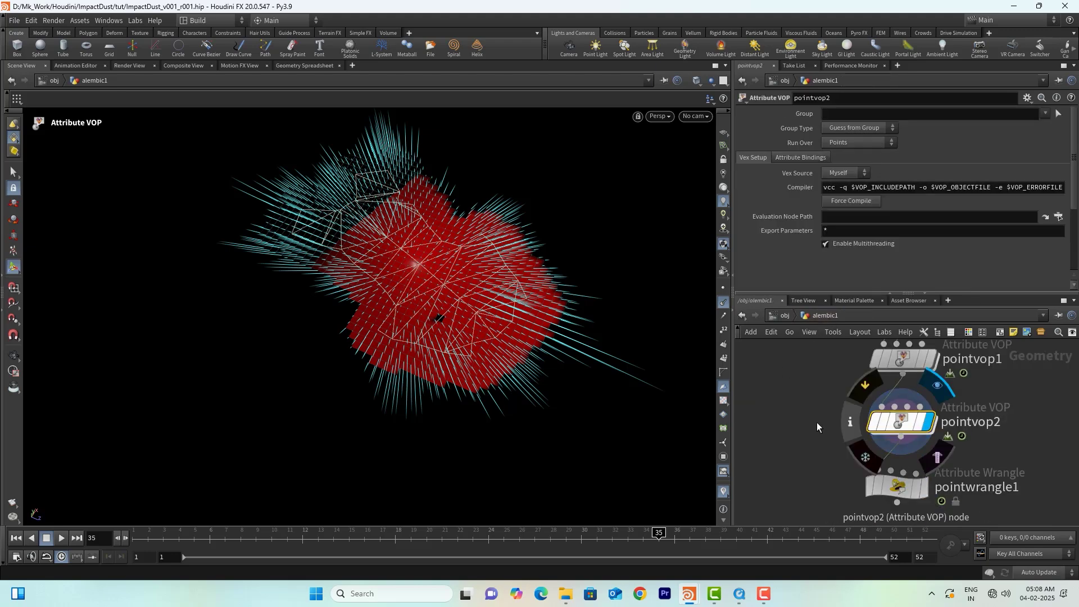
scroll(803, 261, down, 3)
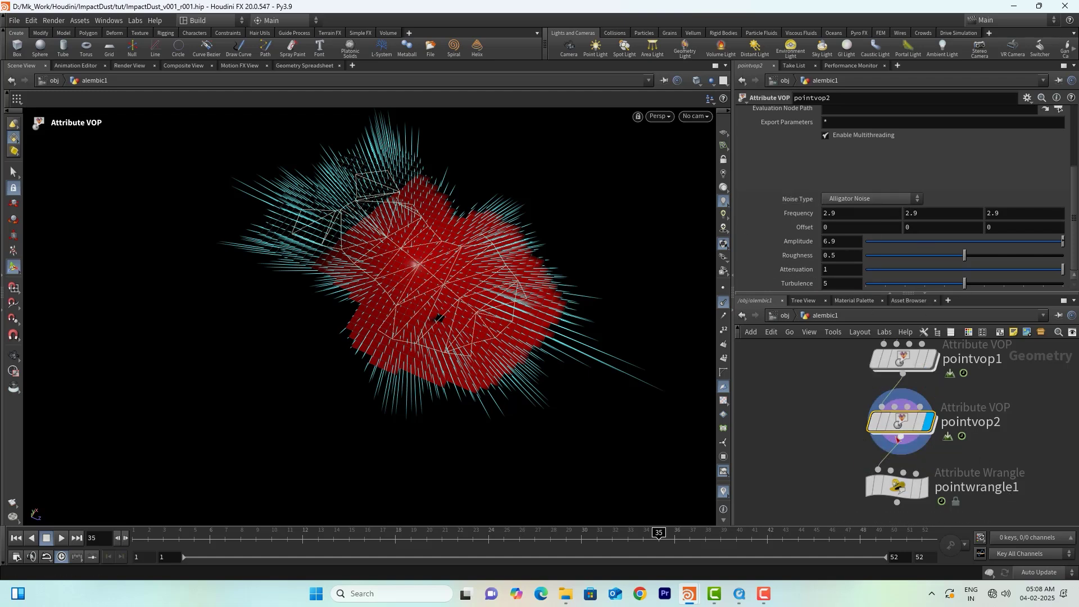
Display the pointwrangle1 node and inspect its result on the footprint from a lower angle
middle_drag(1009, 470, 1006, 431)
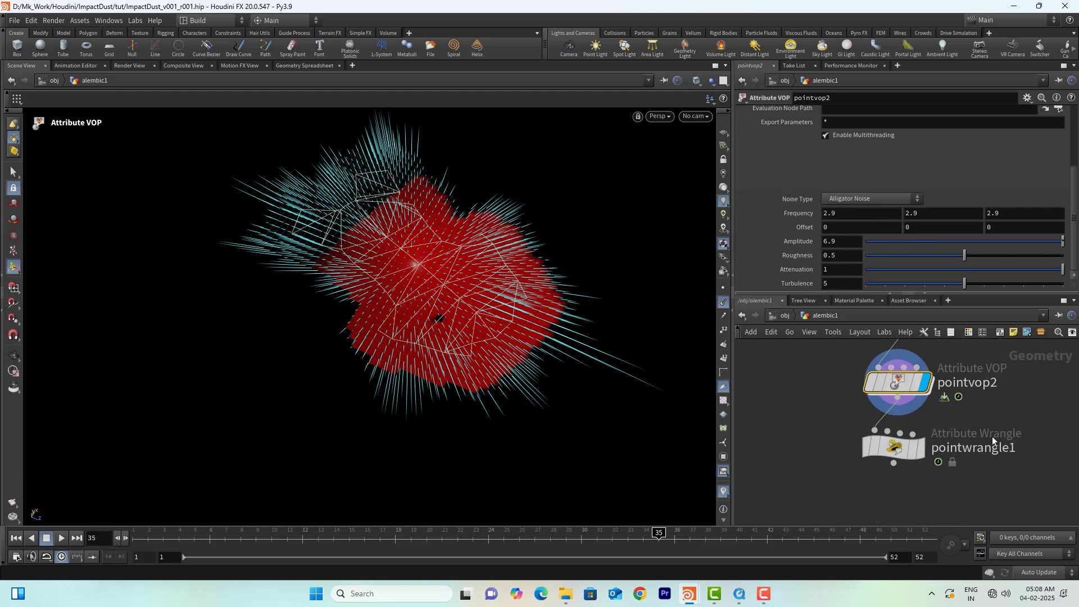
click(922, 450)
click(896, 453)
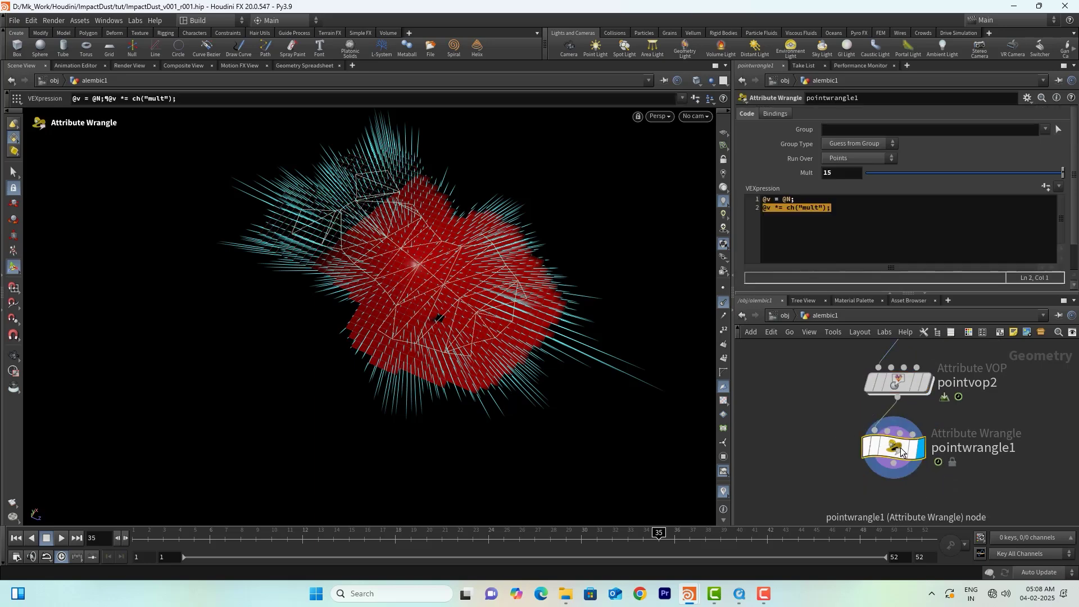
alt+right_drag(462, 276, 412, 275)
alt+middle_drag(412, 275, 372, 323)
alt+drag(371, 354, 430, 313)
Add a Point Velocity node connected to pointwrangle1's output and display it
middle_drag(884, 482, 883, 422)
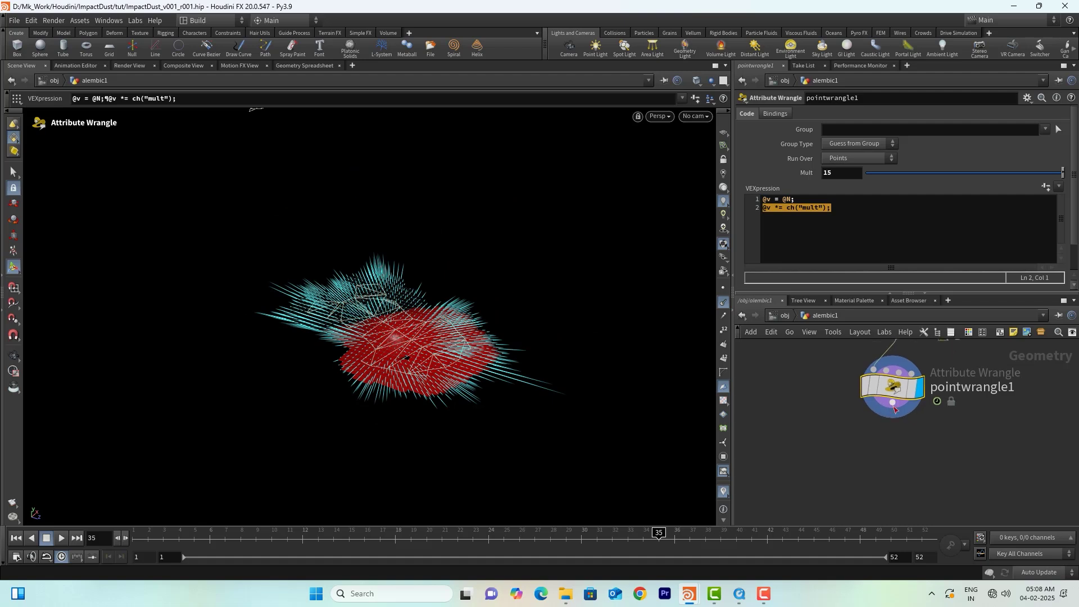
click(892, 403)
click(889, 440)
click(893, 403)
key(Tab)
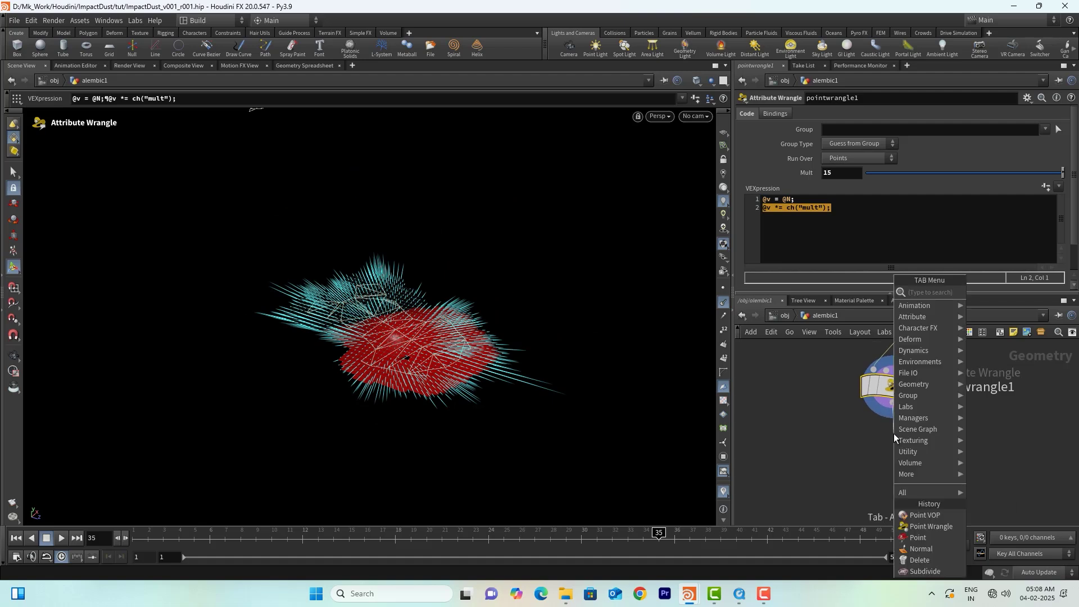
text(po)
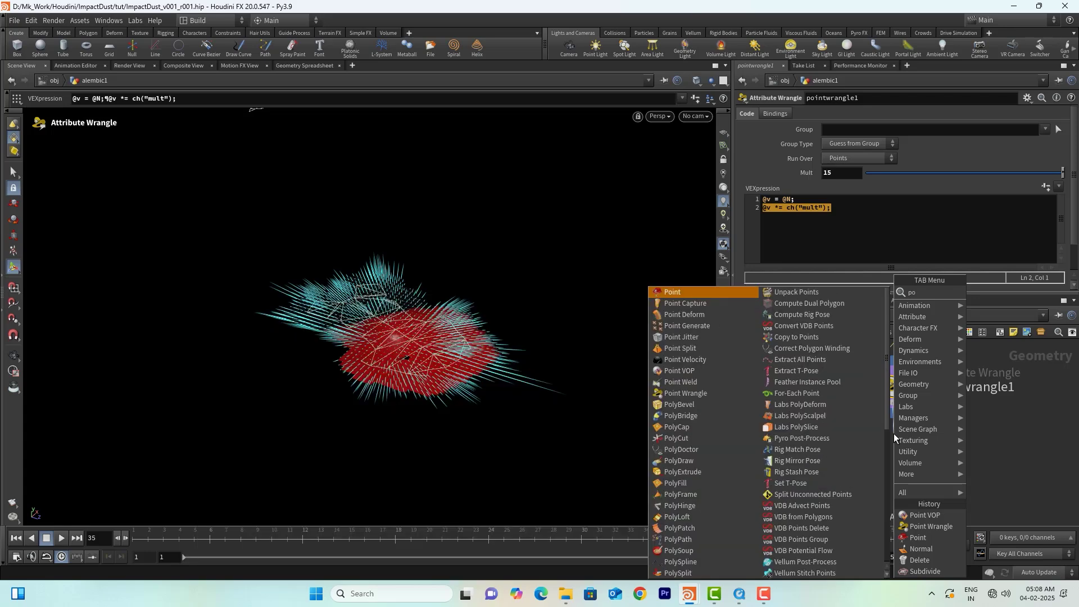
text( v)
key(Return)
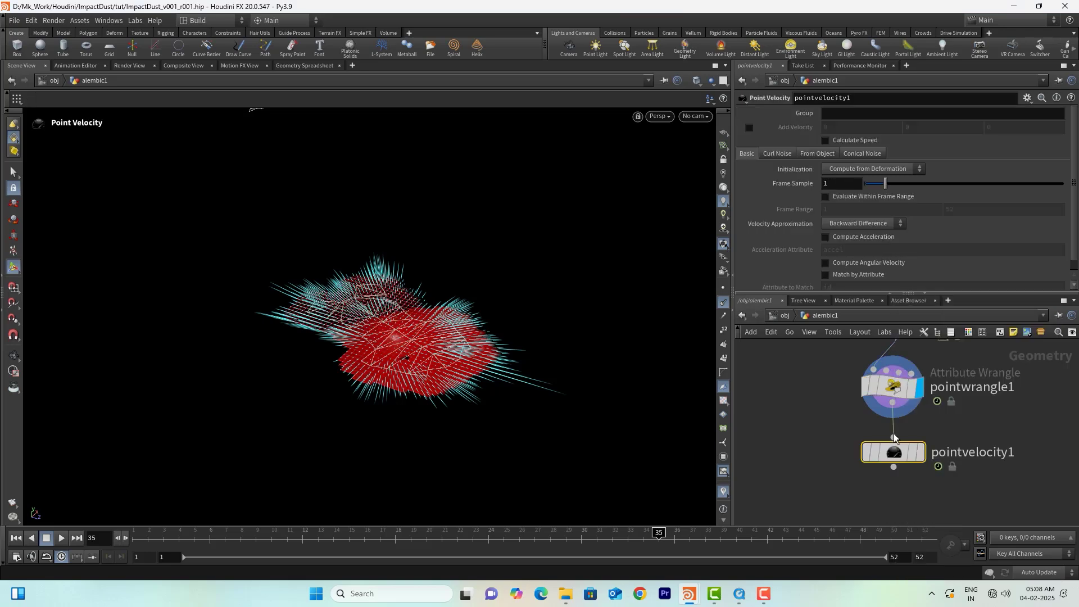
click(920, 452)
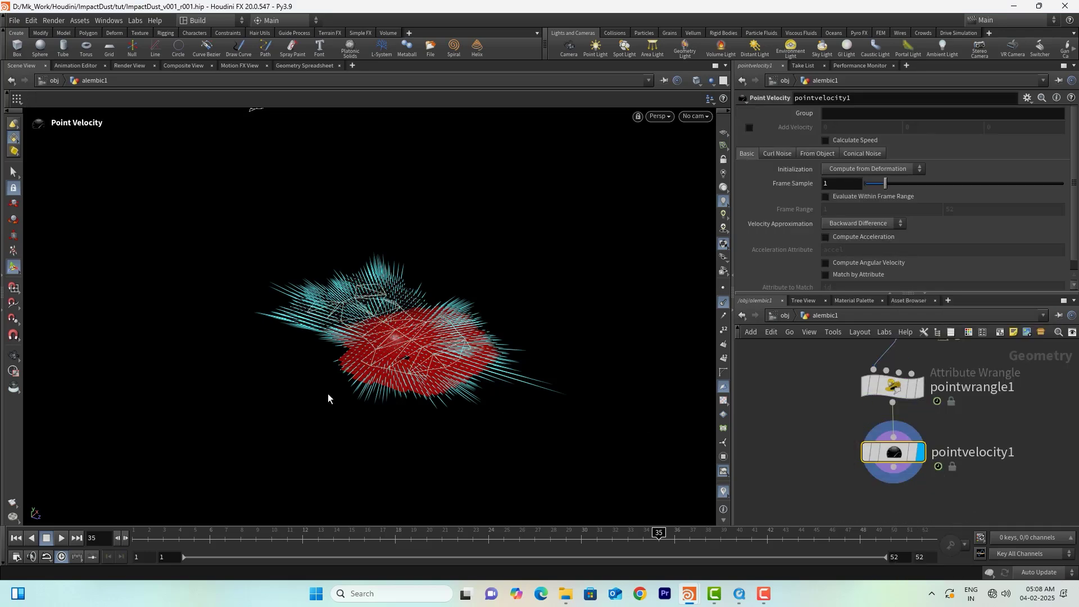
Go to frame 38 and replace the viewport's point normals display with point trails to show velocity
drag(178, 548, 706, 532)
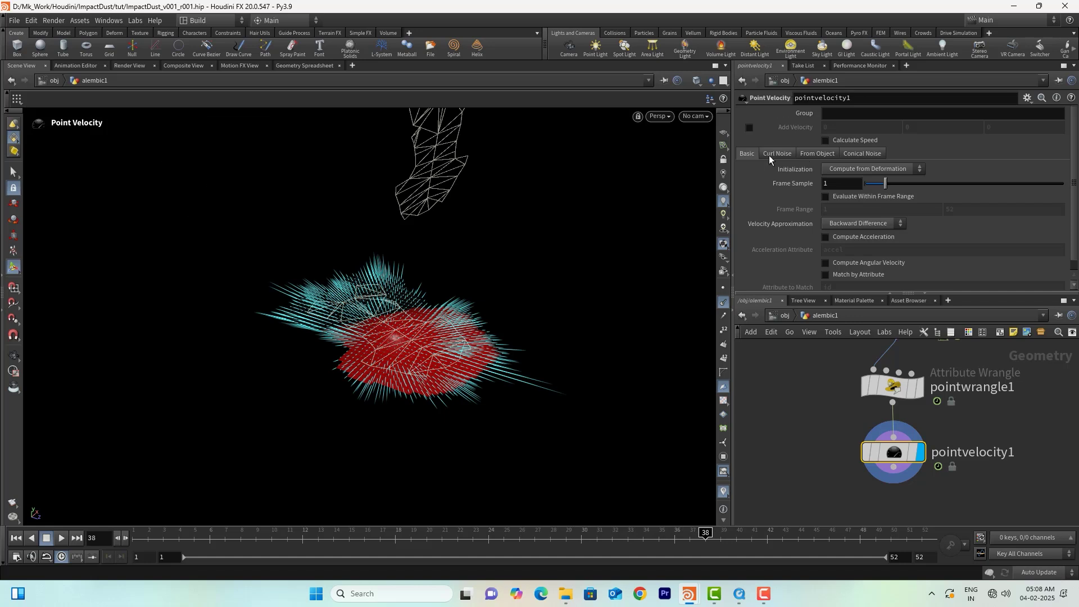
click(893, 170)
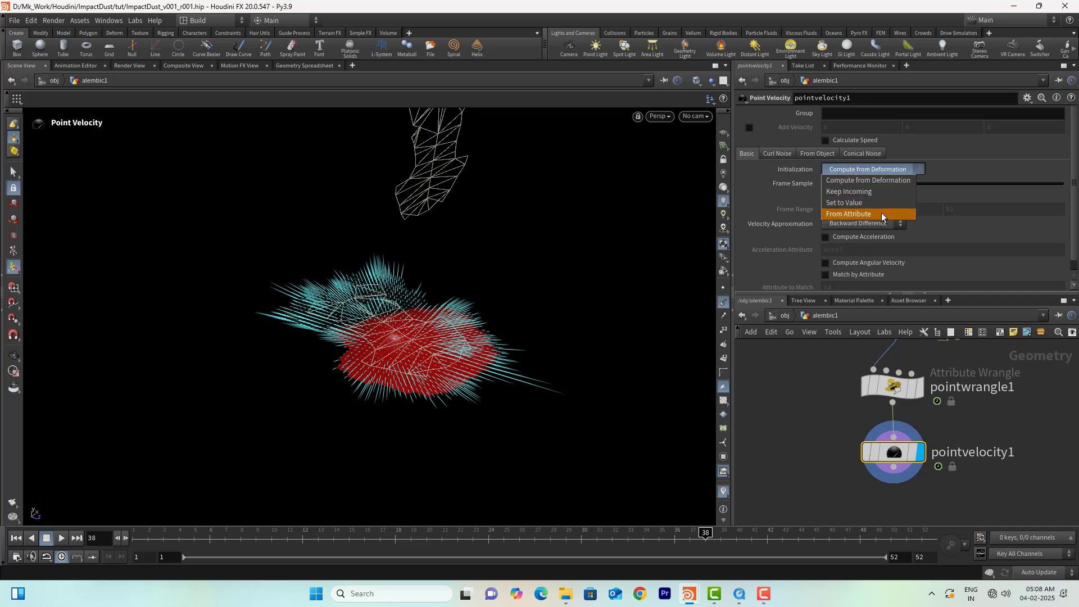
click(824, 433)
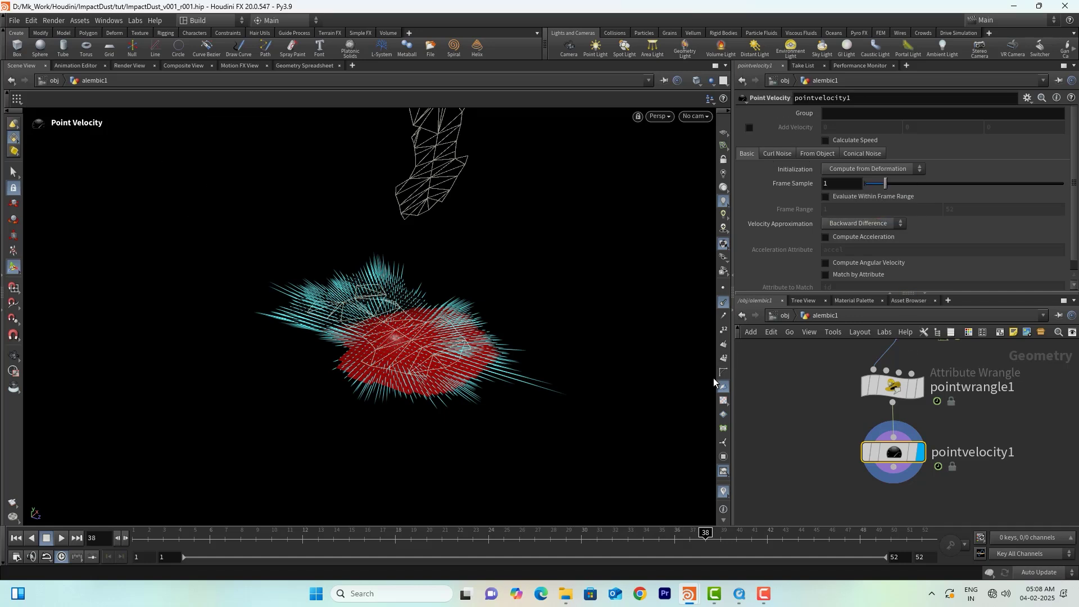
click(726, 303)
click(724, 318)
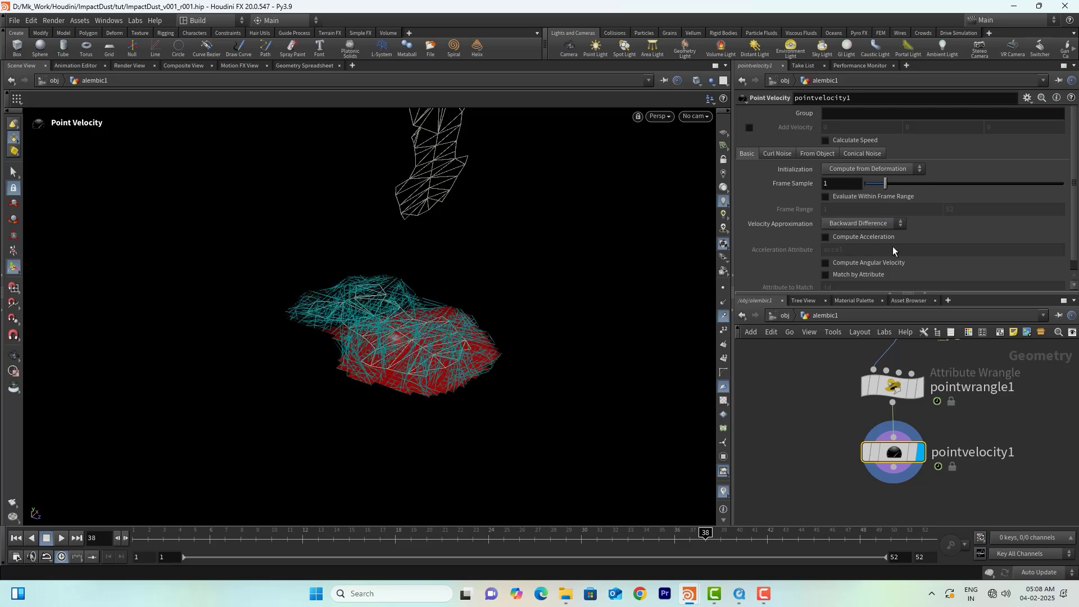
Set the pointvelocity1 initialization to Keep Incoming and inspect the velocity trails on the footprint from a low angle
alt+drag(431, 361, 487, 342)
click(849, 169)
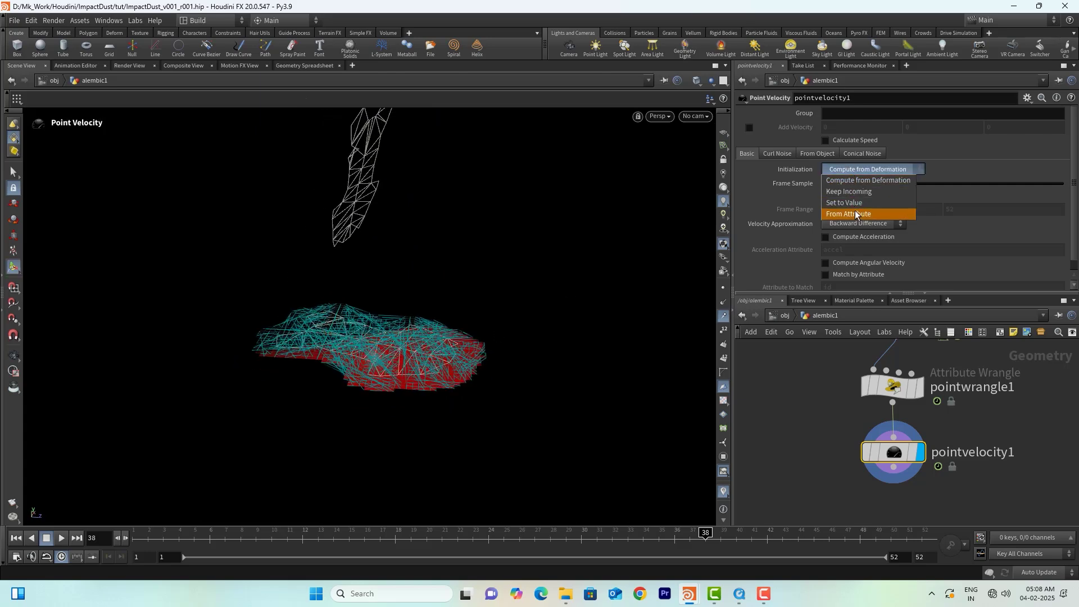
click(863, 192)
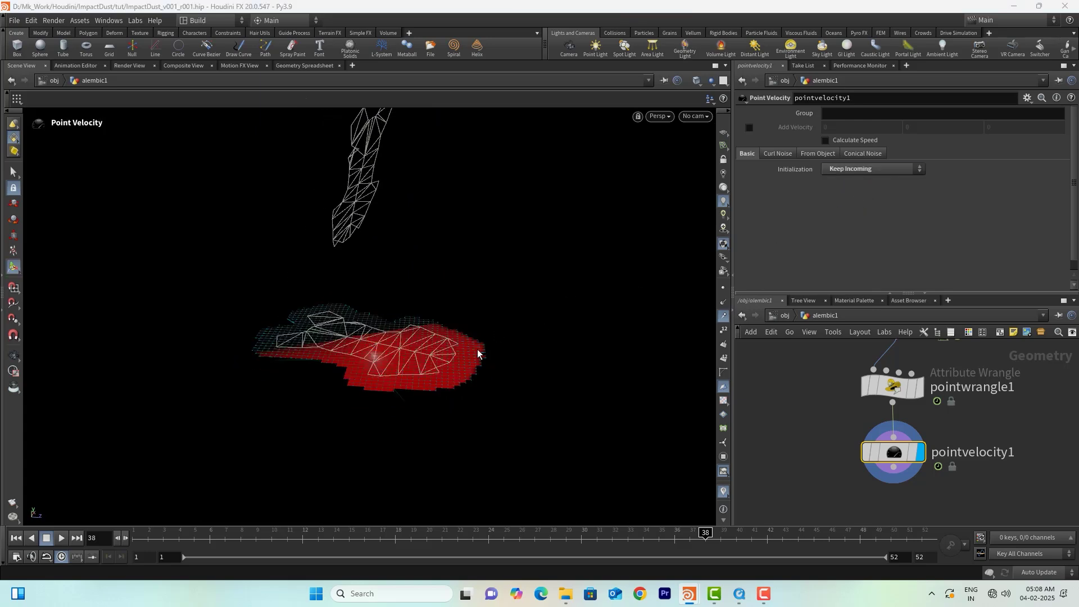
key(Escape)
alt+drag(418, 357, 404, 321)
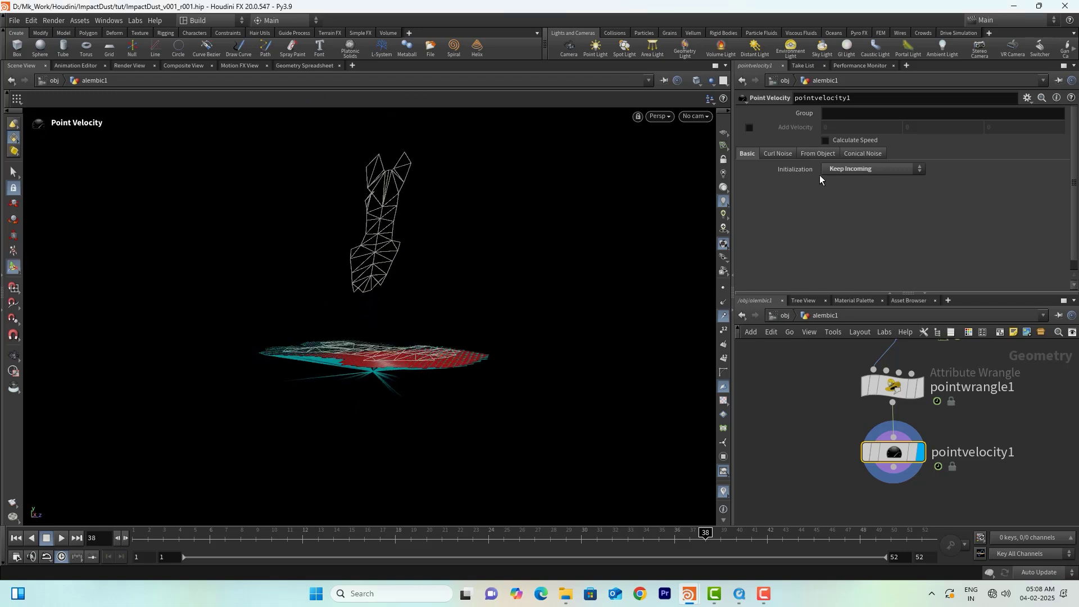
Add curl noise to the point velocity with a scale of 4 and a swirl size of 0.3
click(781, 153)
click(861, 167)
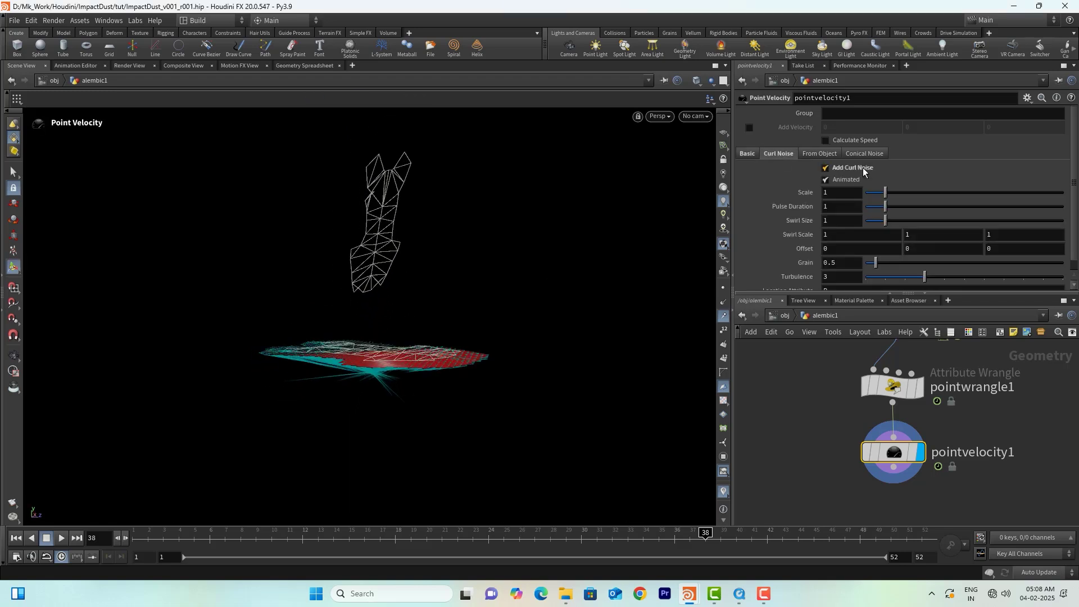
alt+drag(382, 377, 389, 349)
drag(889, 193, 974, 195)
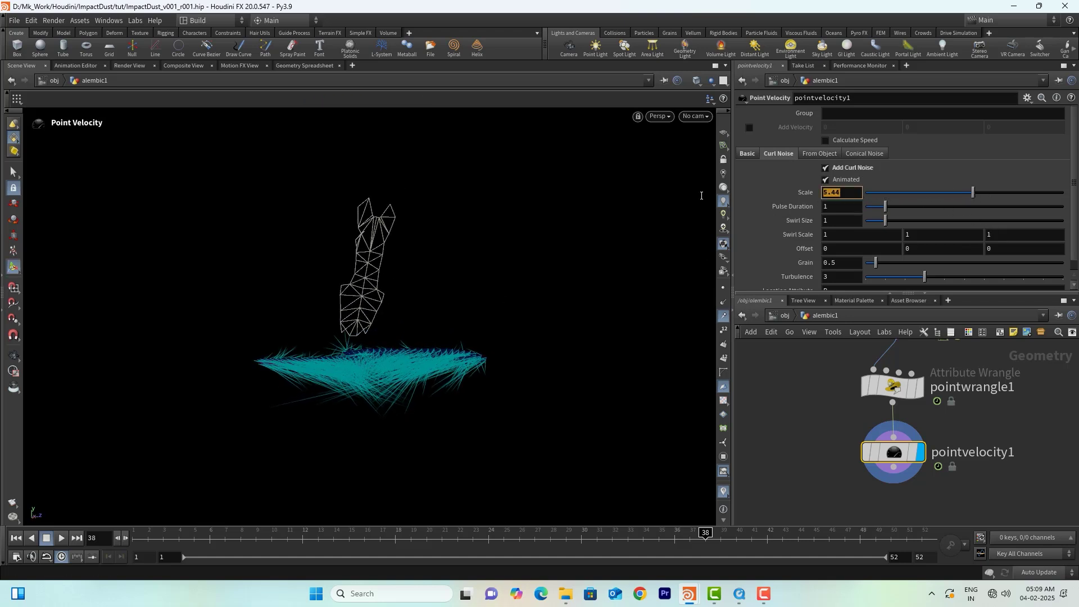
text(4)
key(Return)
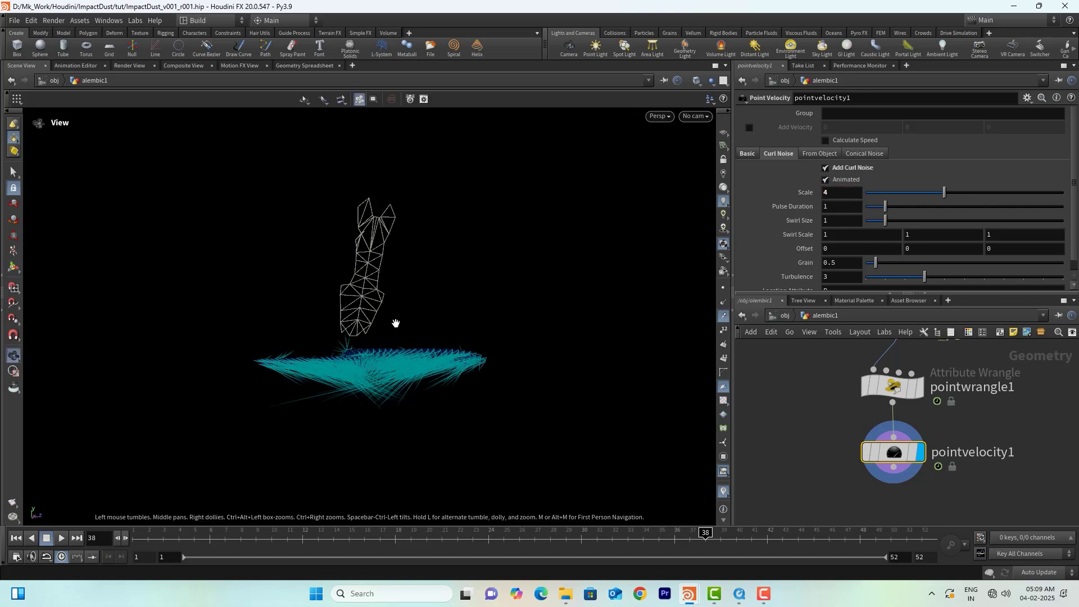
alt+drag(395, 323, 381, 420)
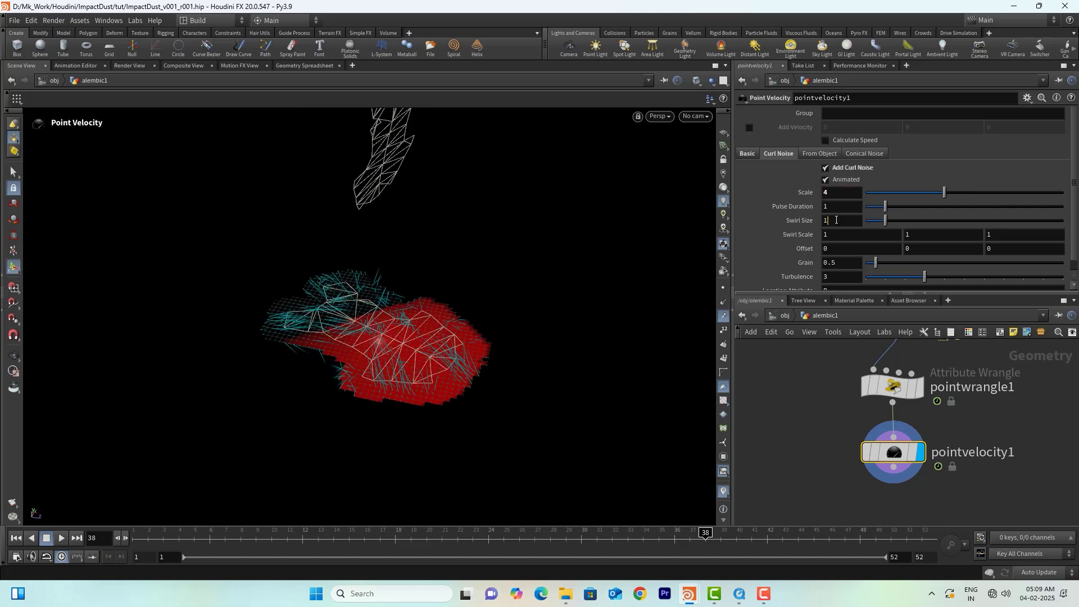
key(Return)
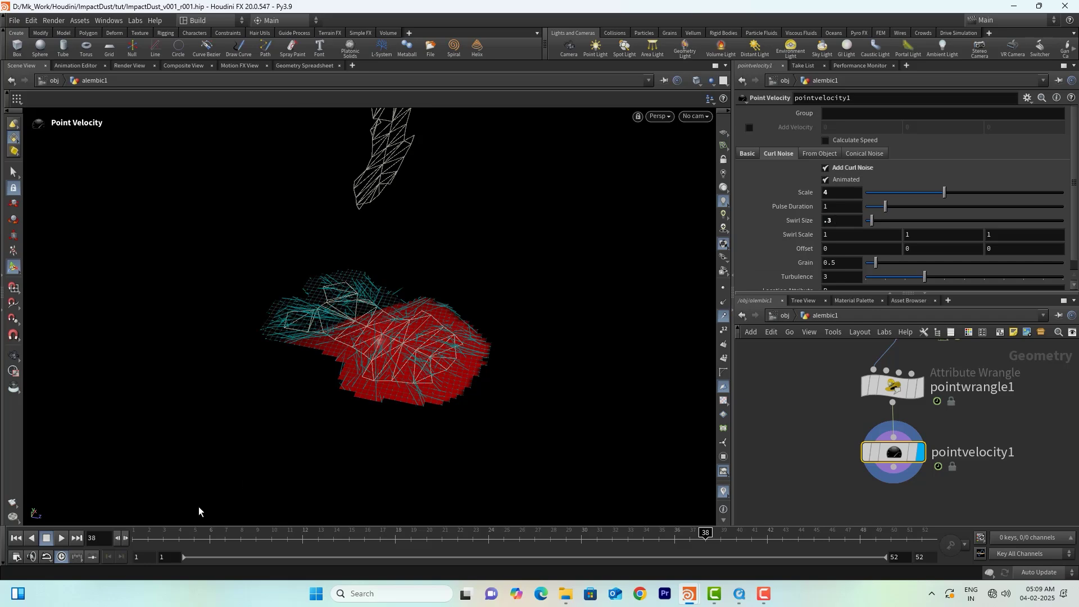
Go to frame 36 and inspect the noisy velocity trails around the footprint
drag(707, 538, 679, 540)
middle_drag(990, 482, 1001, 443)
scroll(911, 427, up, 2)
scroll(360, 358, down, 5)
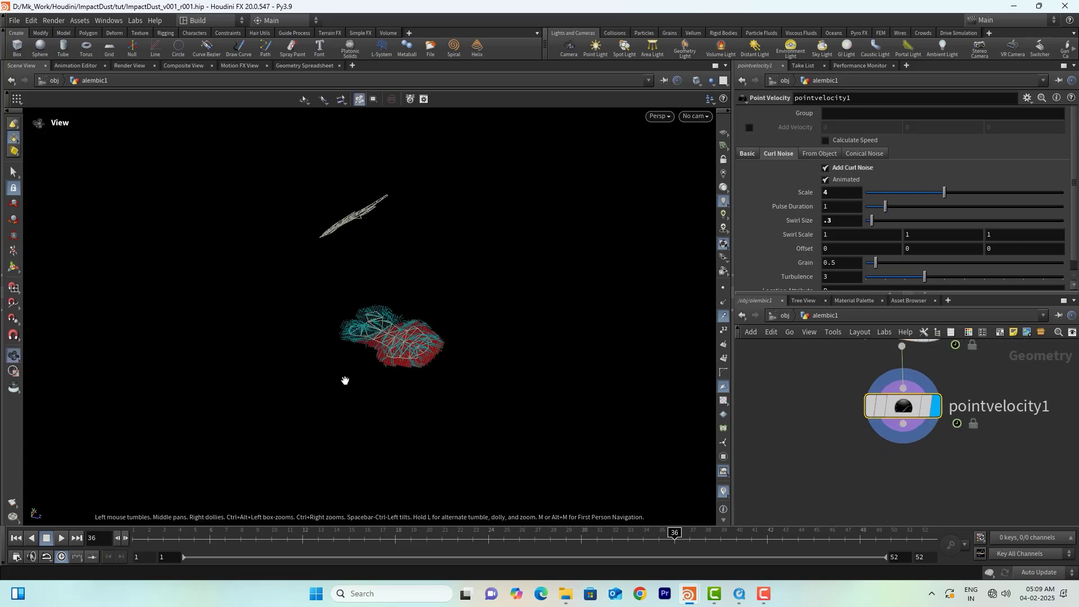
Search the available nodes for "py" to add a pyro node below pointvelocity1
key(Tab)
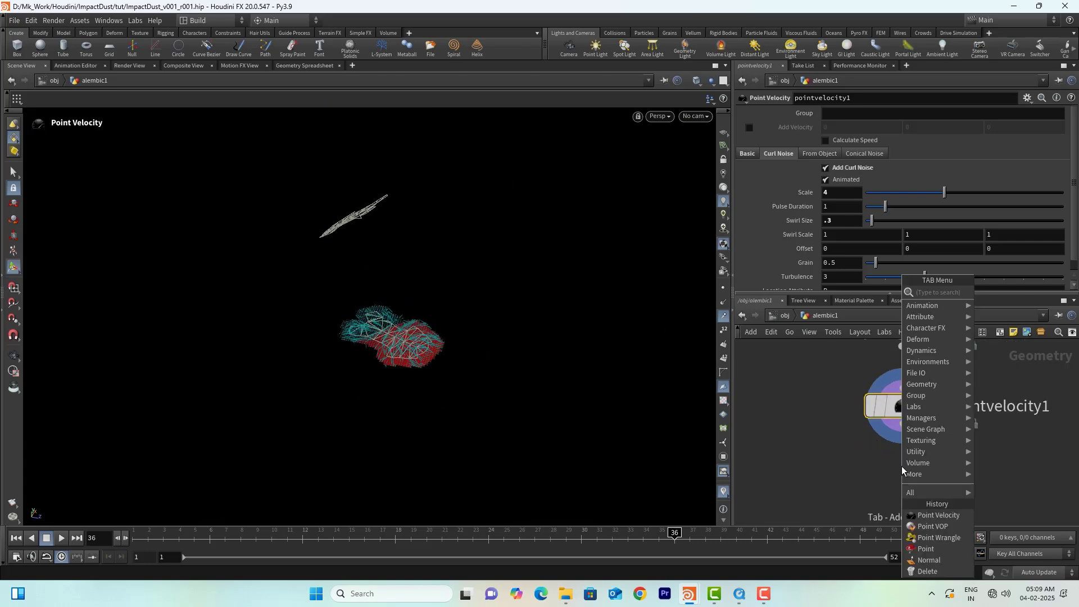
text(py)
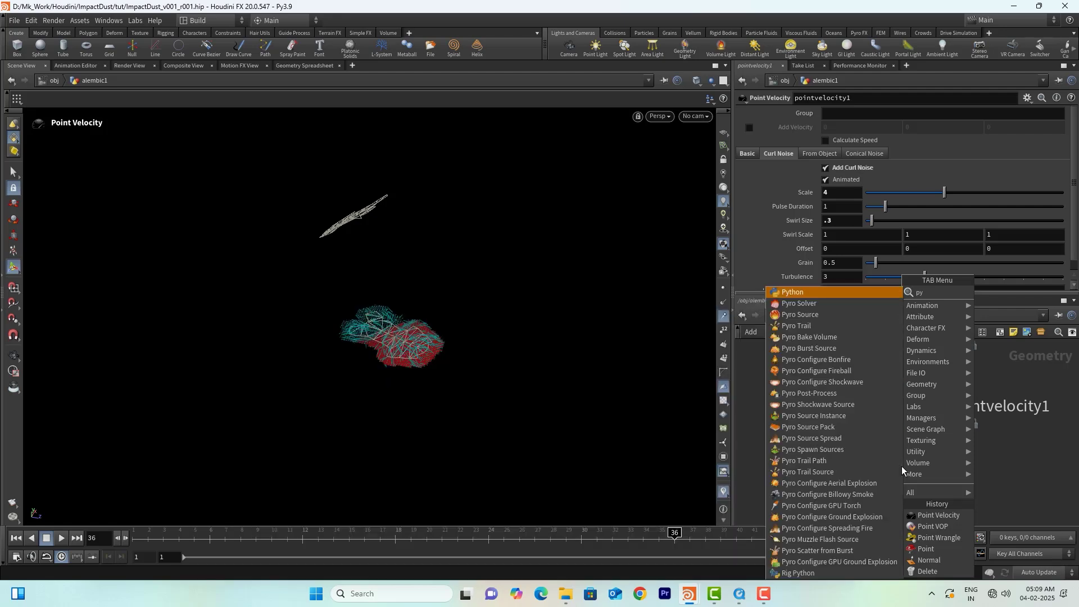
Add a Pyro Source node connected below pointvelocity1 and display its result in the viewport
text(so)
key(Down)
key(Return)
key(Return)
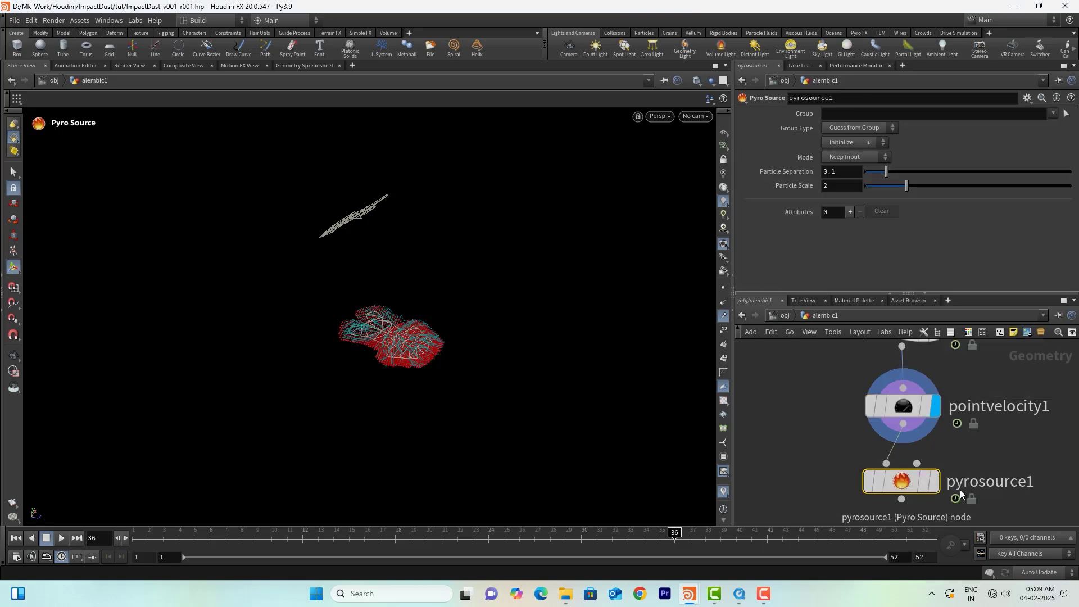
click(934, 481)
alt+middle_drag(472, 294, 443, 304)
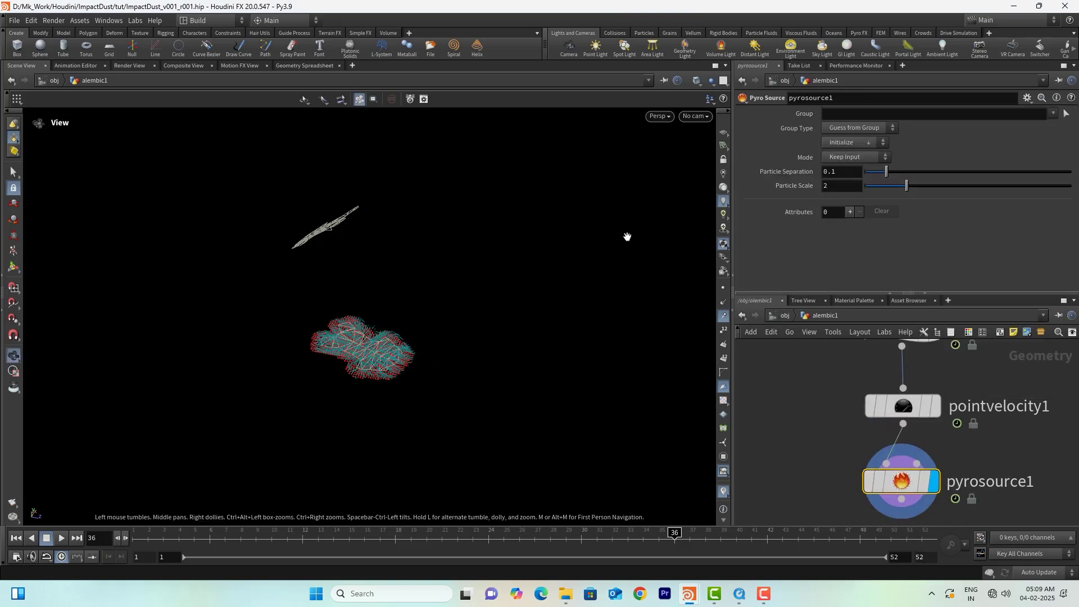
Hide the point velocity trails in the viewport and set the Pyro Source mode to Surface Scatter
click(724, 316)
alt+drag(371, 332, 398, 364)
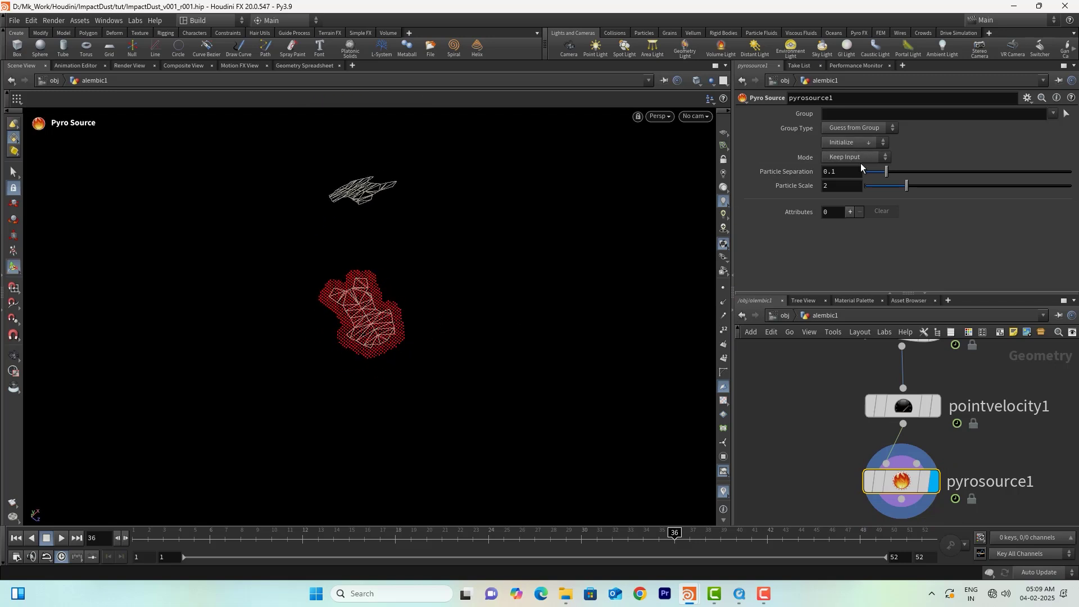
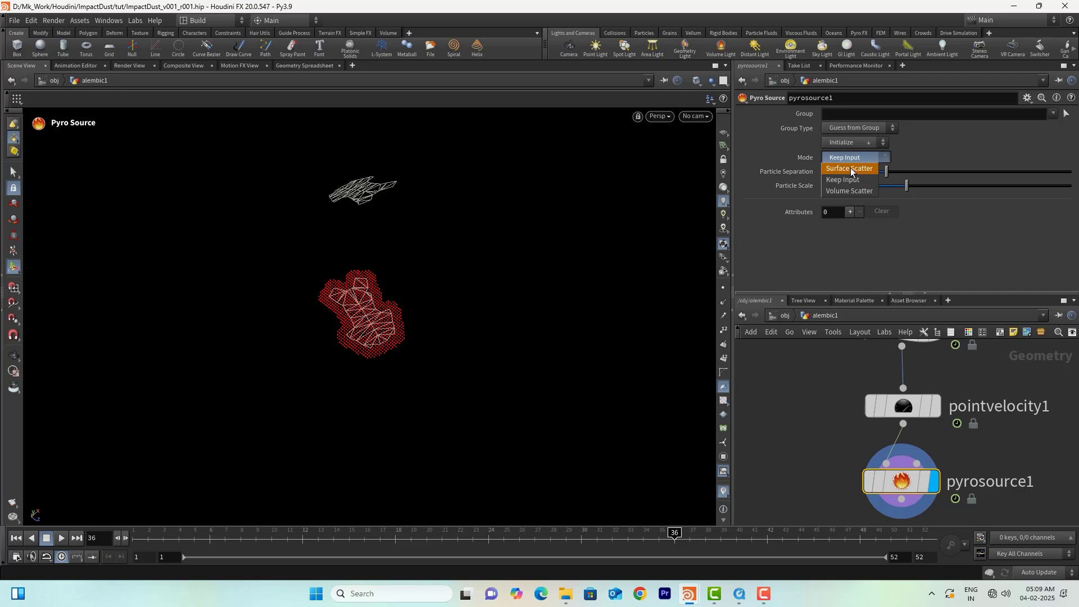
click(866, 171)
alt+right_drag(287, 332, 494, 326)
alt+drag(397, 348, 435, 329)
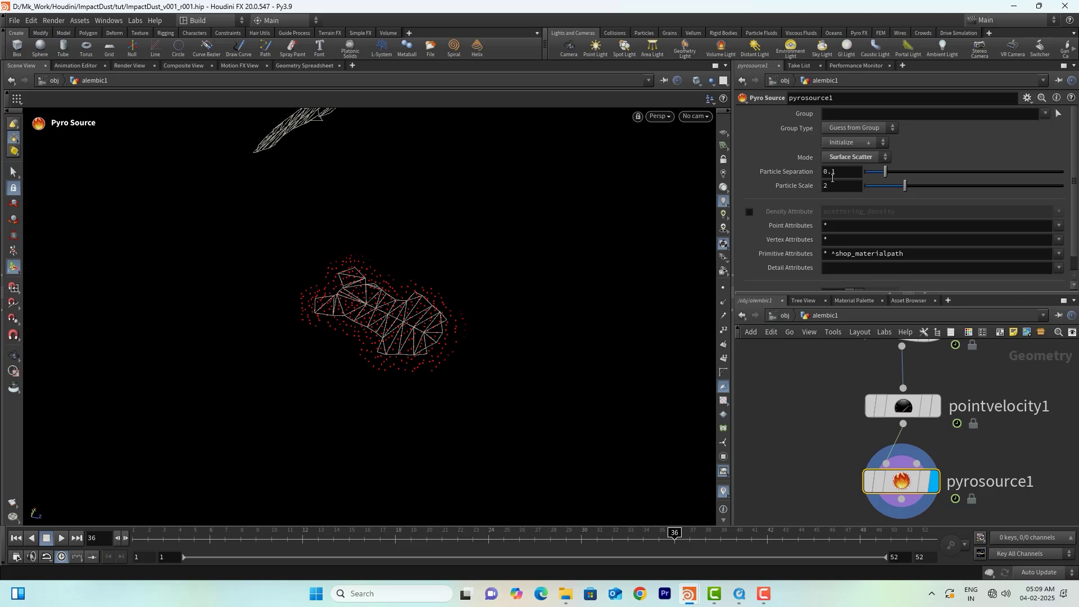
Lower the Pyro Source's Particle Separation through 0.05 and 0.03 to 0.02
drag(832, 171, 893, 170)
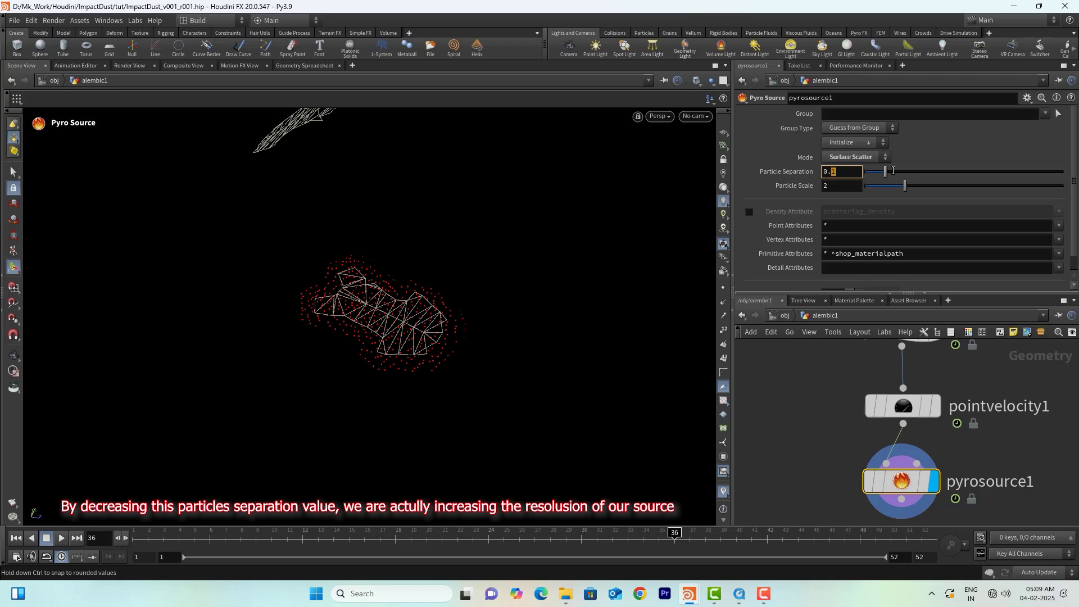
text(05)
key(Return)
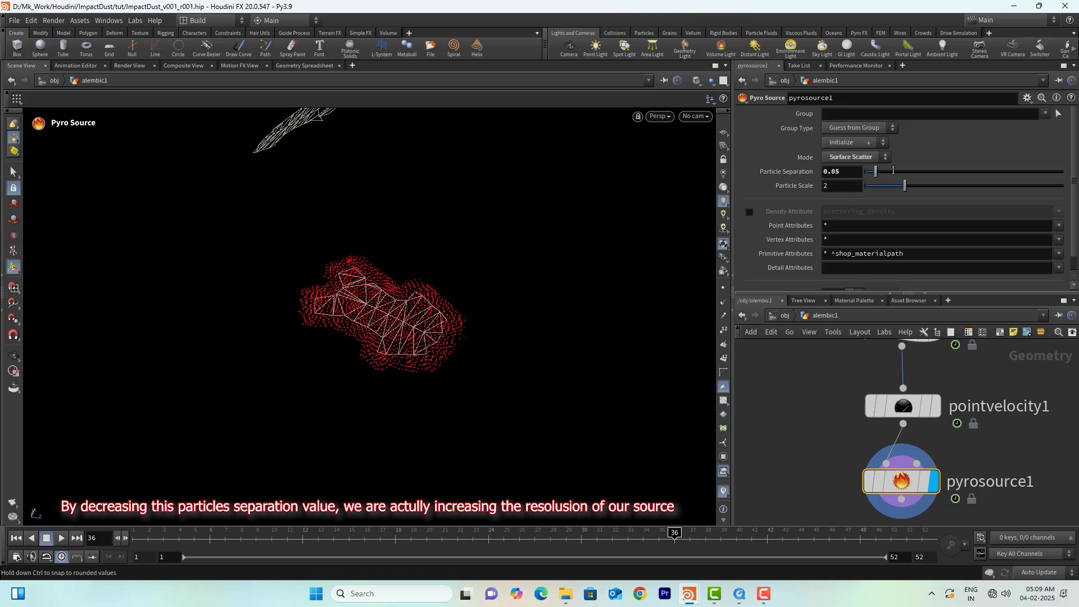
text(3)
key(Return)
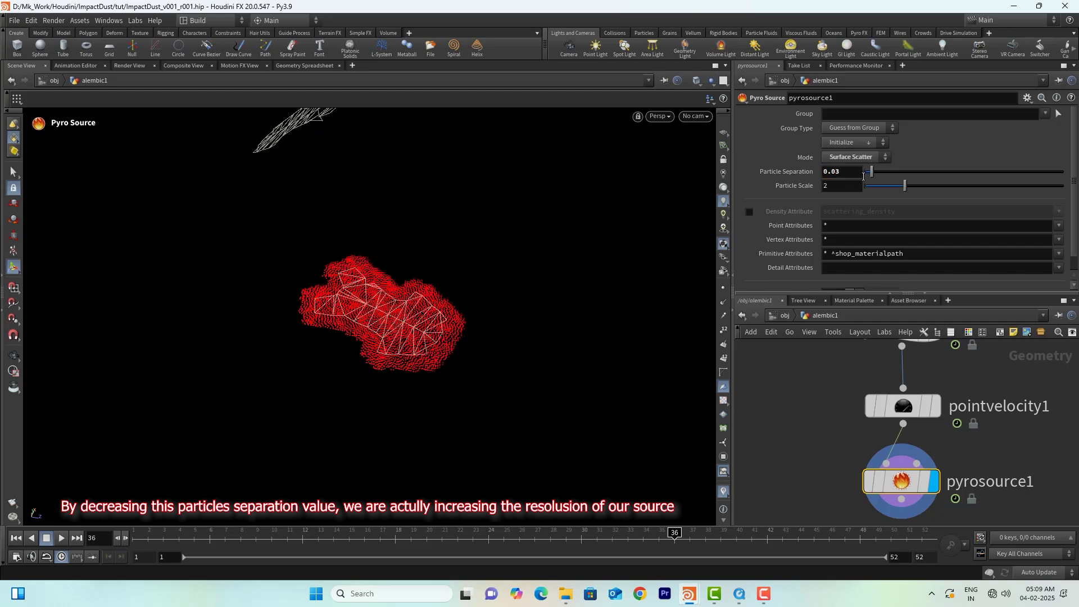
alt+drag(356, 306, 338, 291)
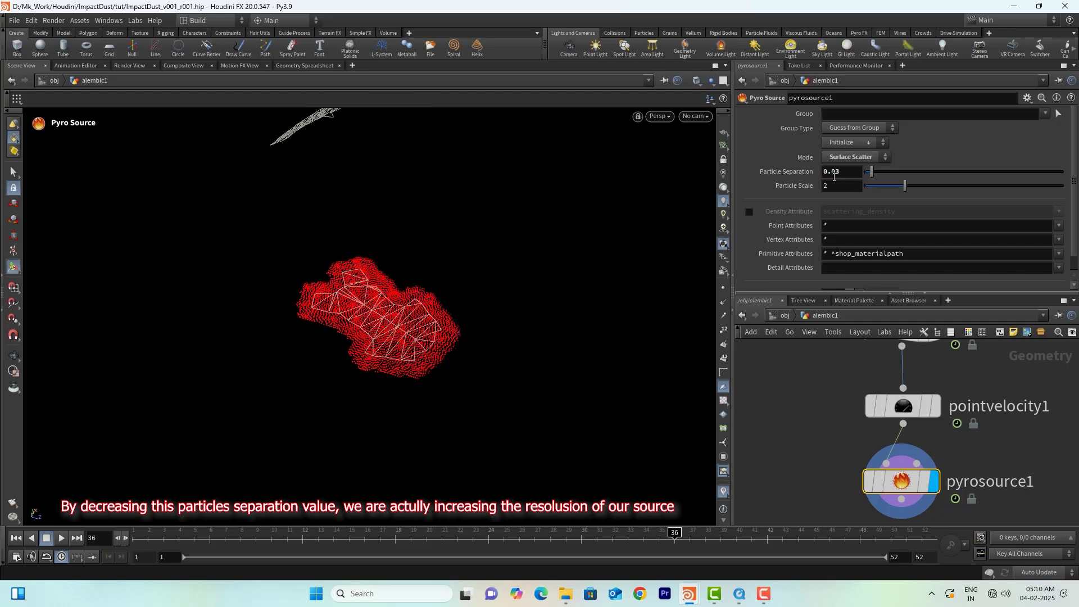
text(2)
key(Return)
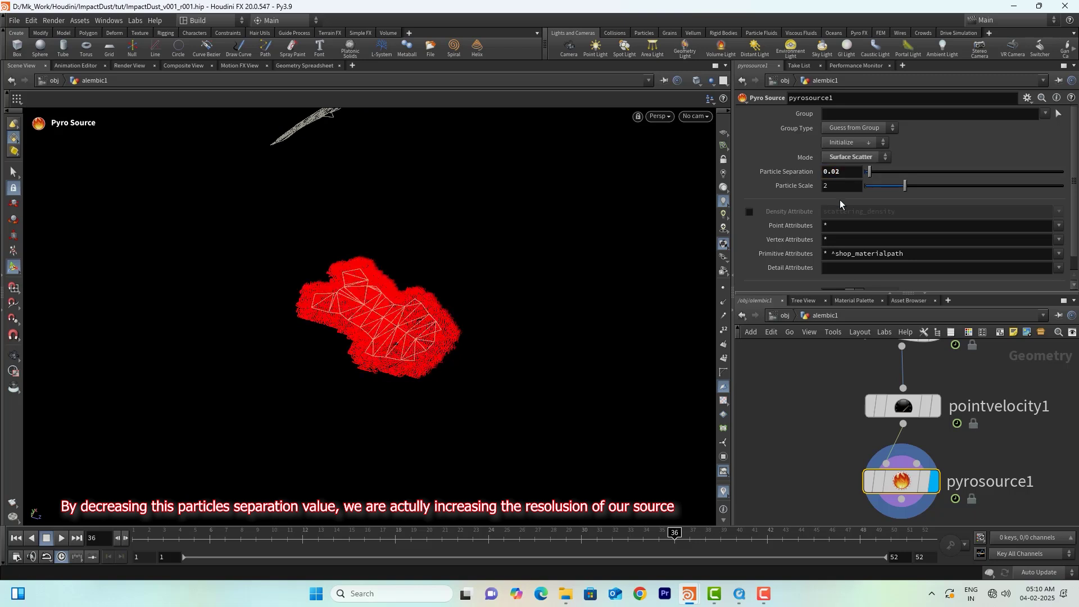
Add an Attribute Noise node connected below pyrosource1
scroll(1004, 447, down, 3)
middle_drag(1005, 447, 935, 401)
scroll(882, 437, up, 3)
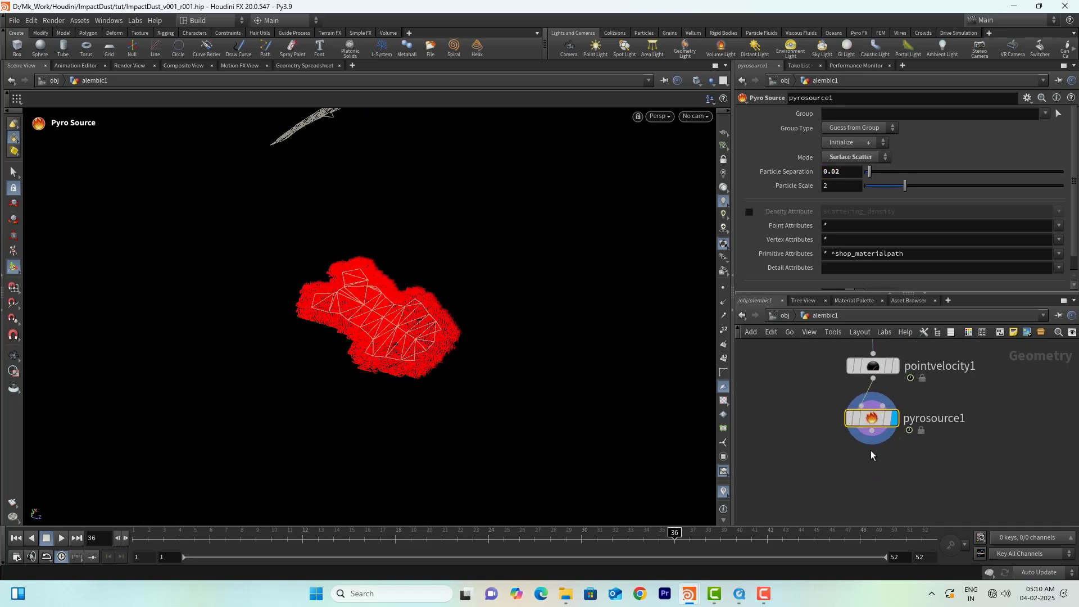
key(Tab)
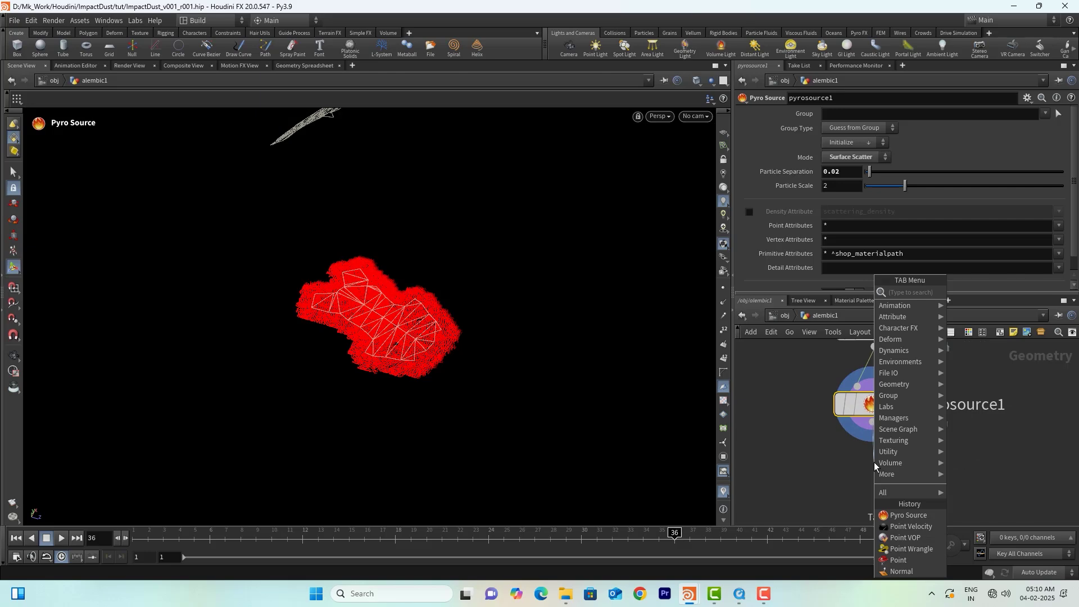
text(attno)
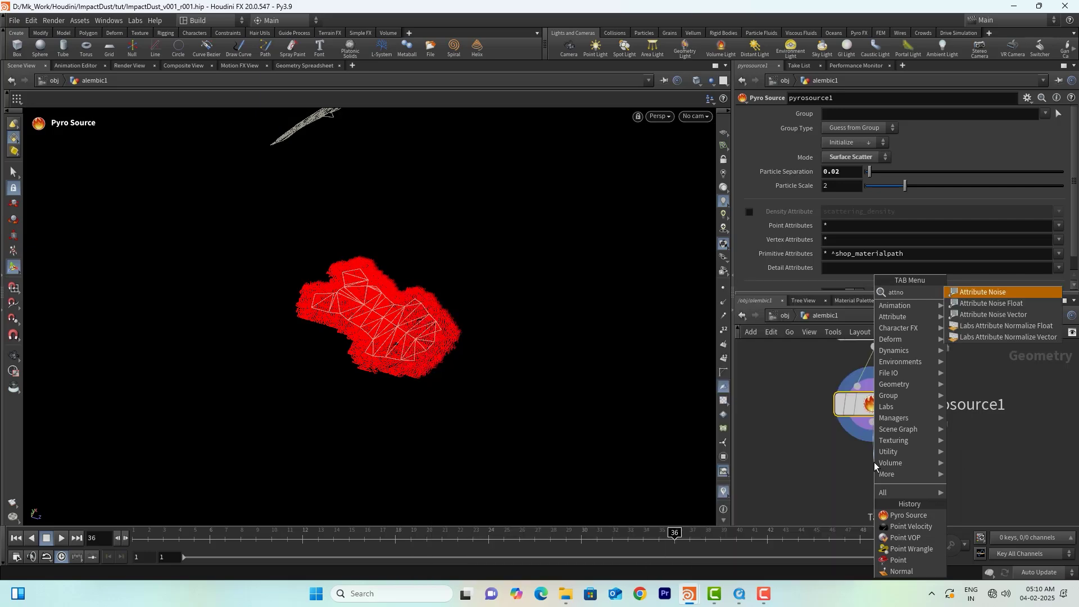
key(Return)
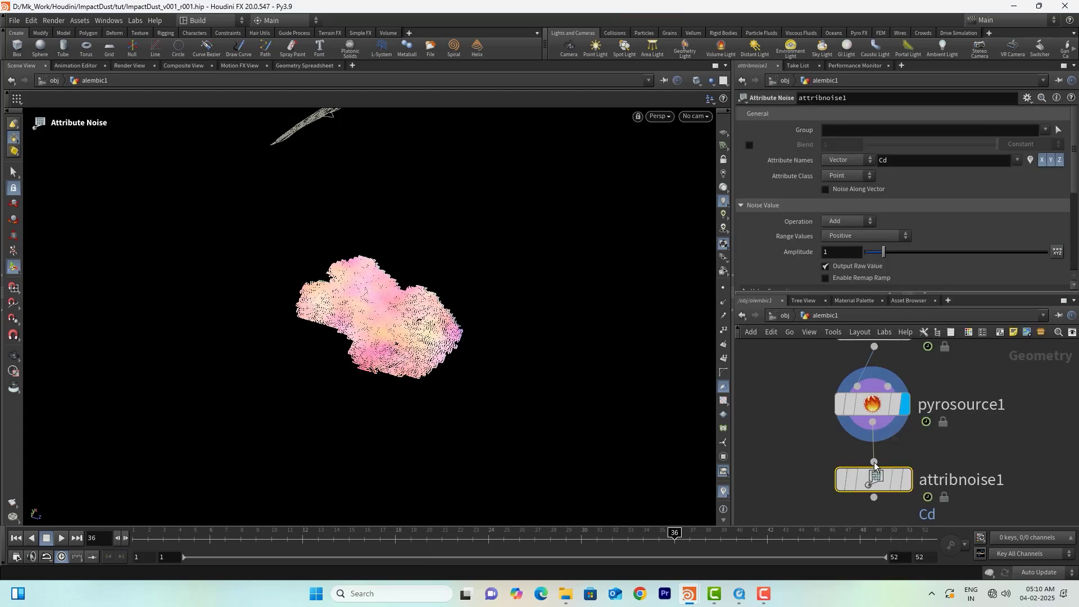
Add a Volume Rasterize Attributes node and connect it below attribnoise1
key(Tab)
text(v)
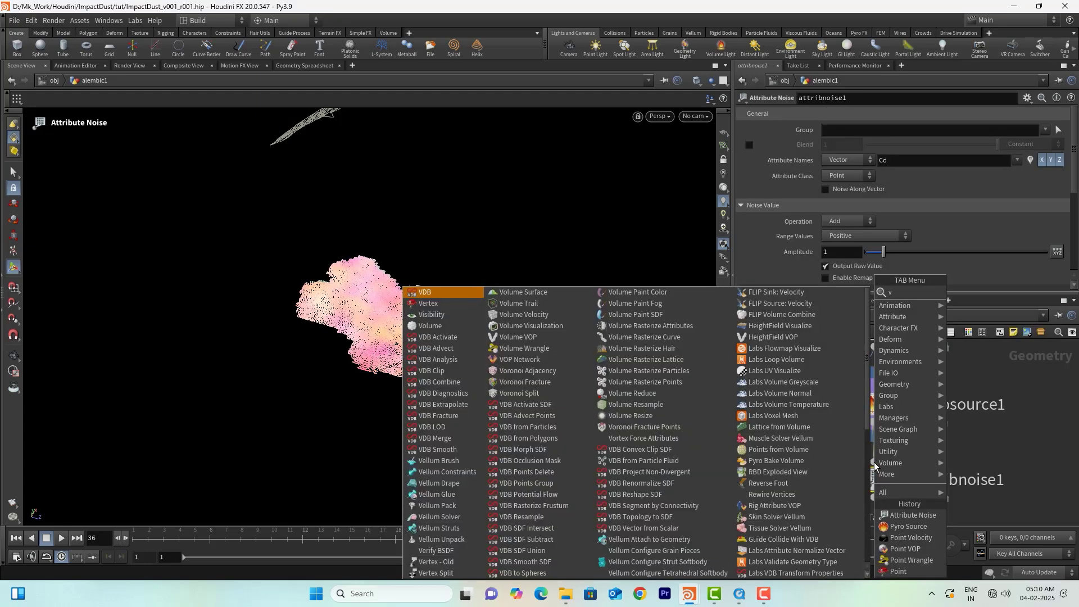
text(olraa)
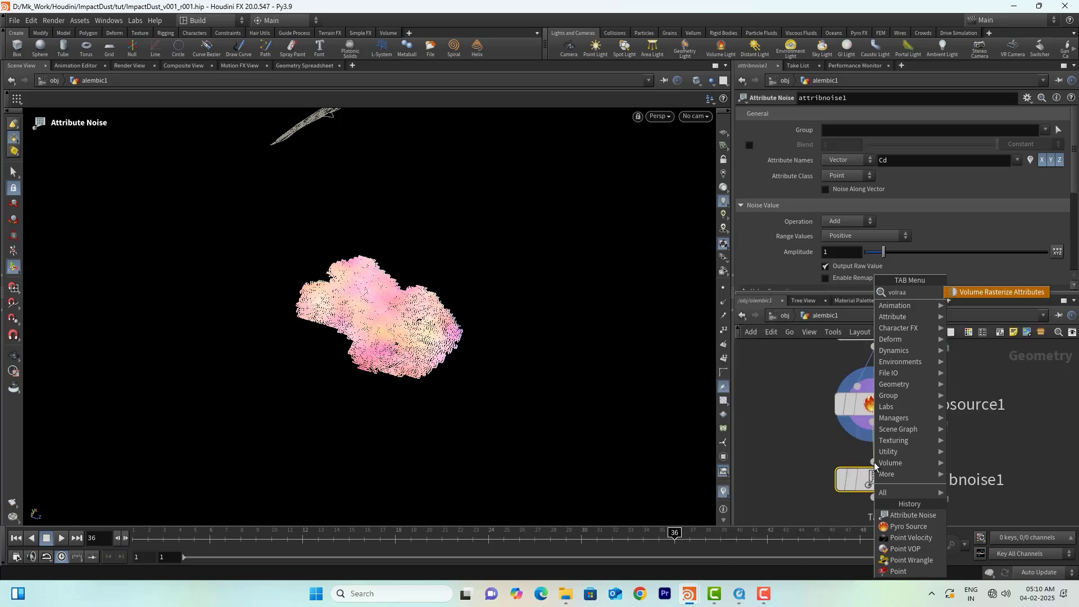
key(Return)
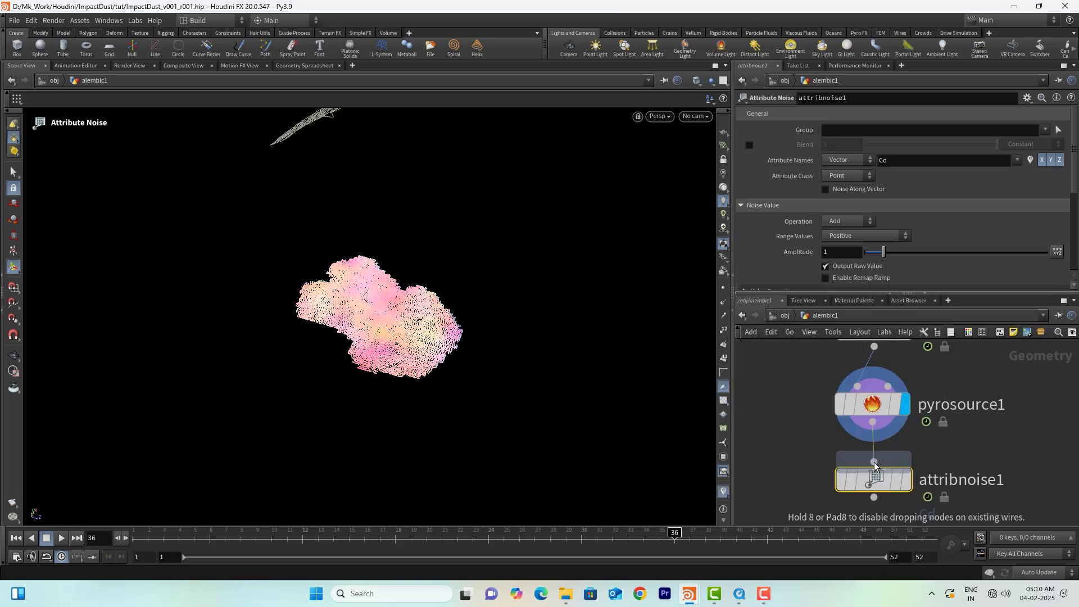
middle_drag(949, 459, 935, 373)
click(858, 473)
click(860, 413)
click(857, 454)
scroll(904, 427, down, 3)
drag(877, 464, 878, 467)
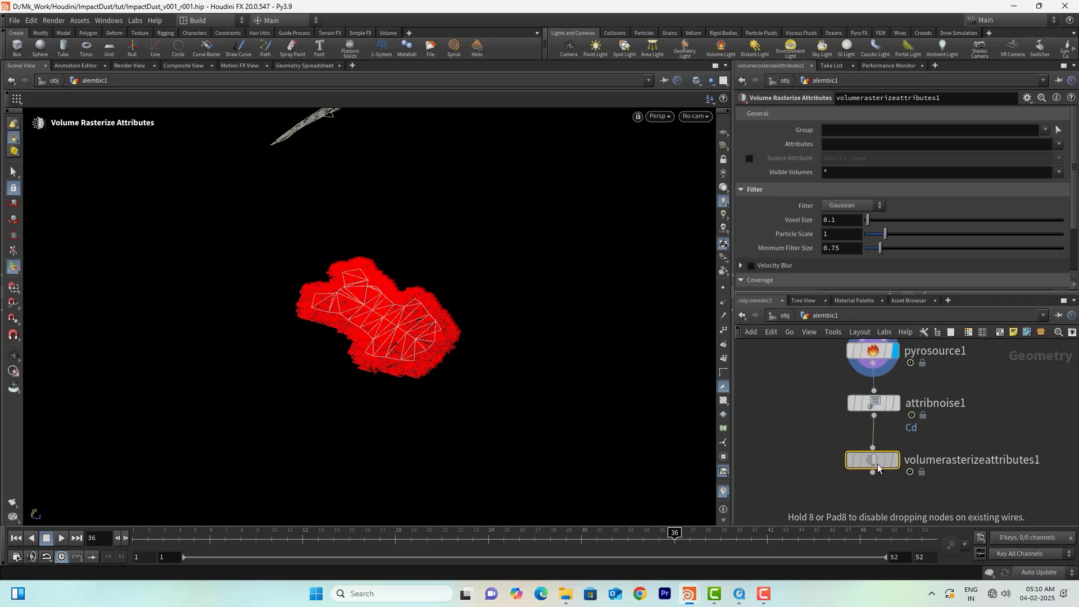
Display pyrosource1 and add one attribute entry to it, set to Density
click(897, 404)
click(874, 403)
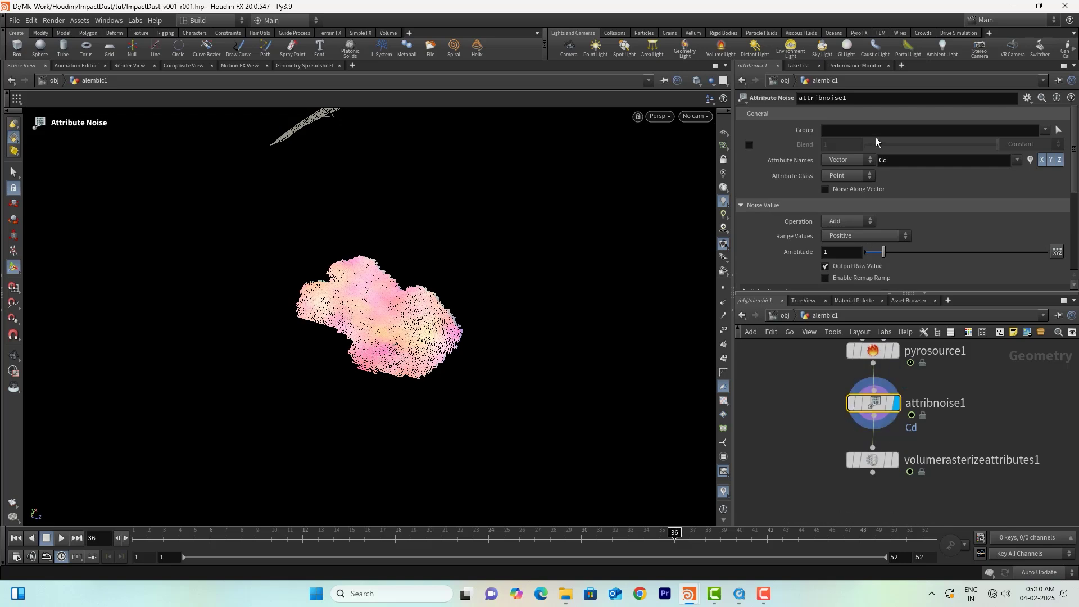
click(873, 351)
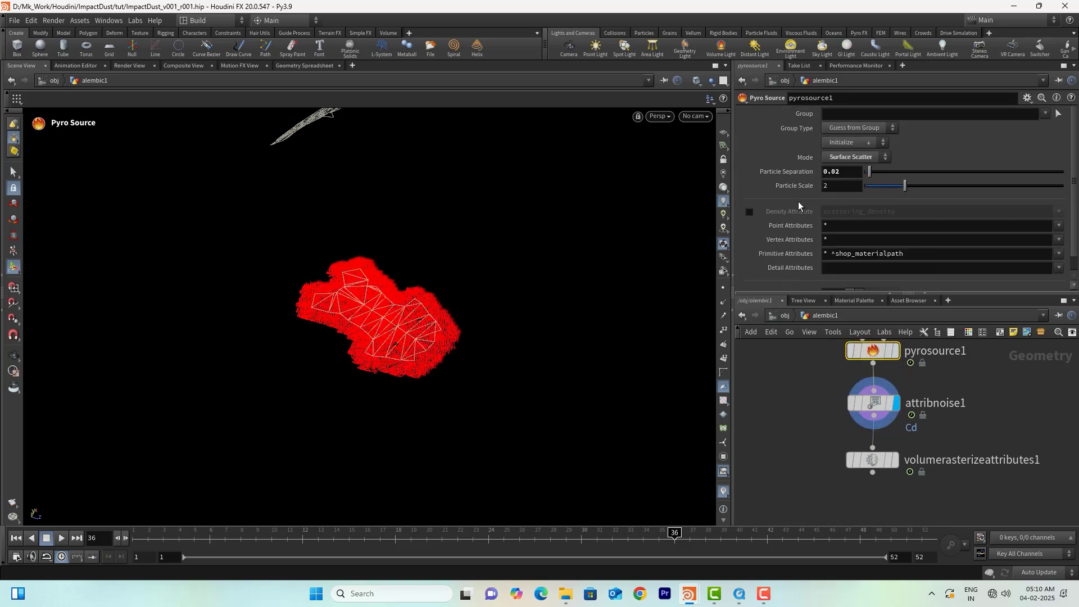
click(895, 350)
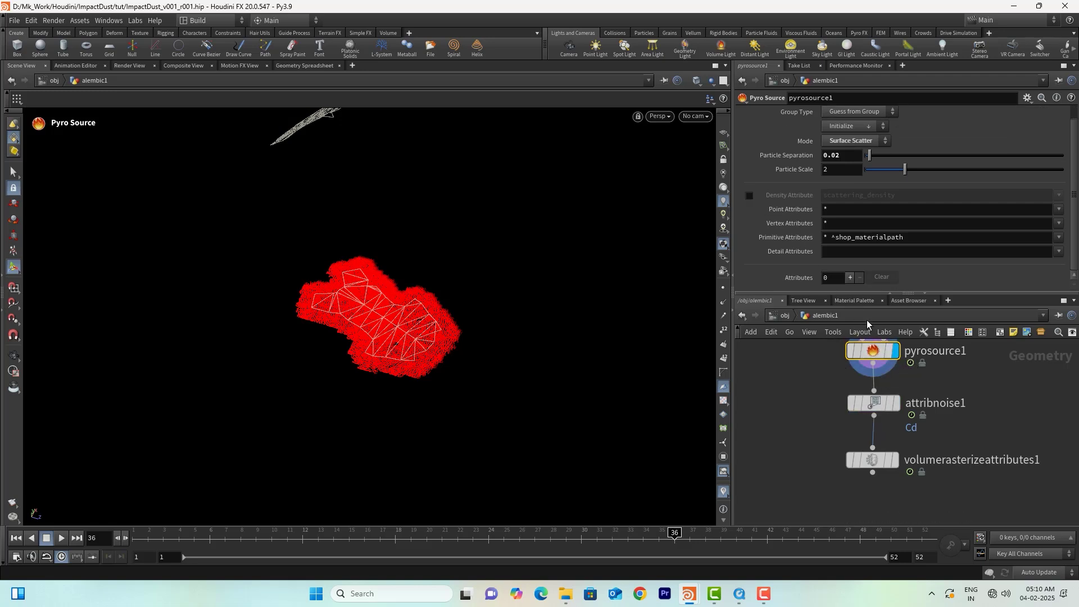
click(850, 277)
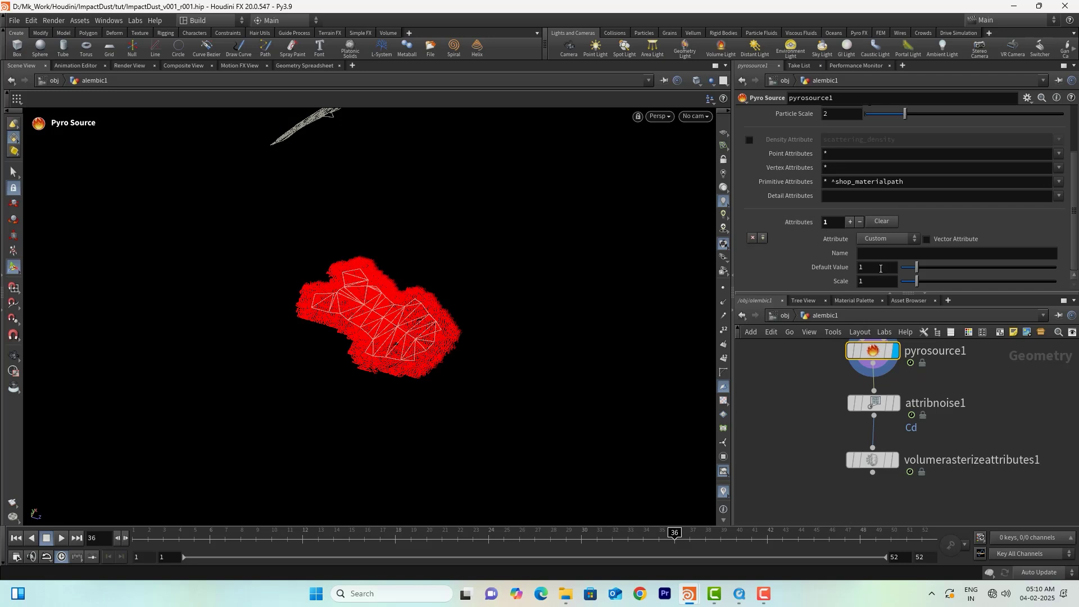
click(886, 239)
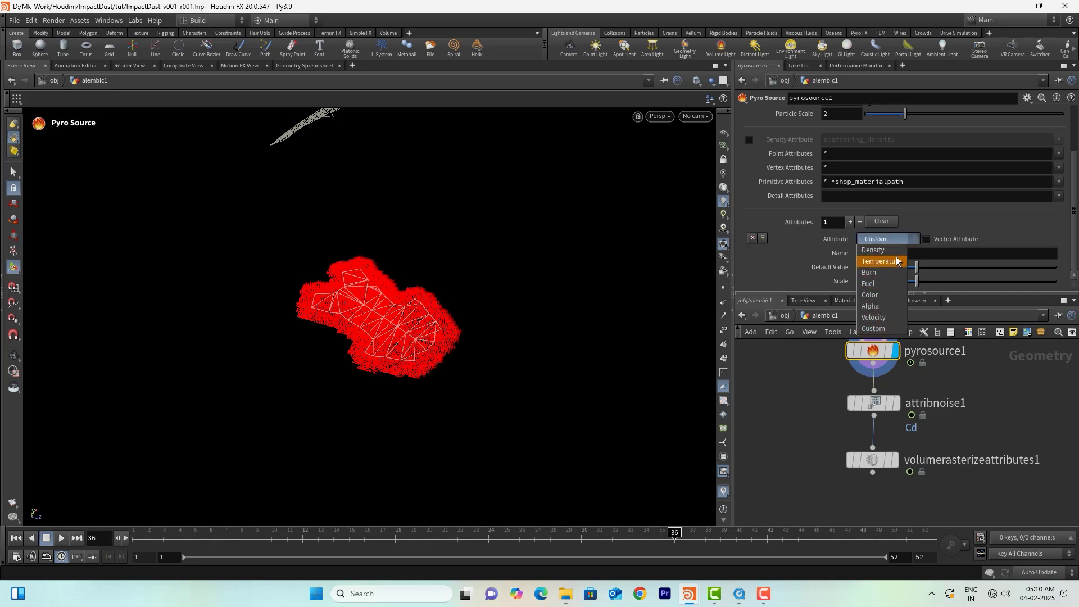
click(873, 250)
Display attribnoise1 and set its attribute name to density
mouse_move(895, 399)
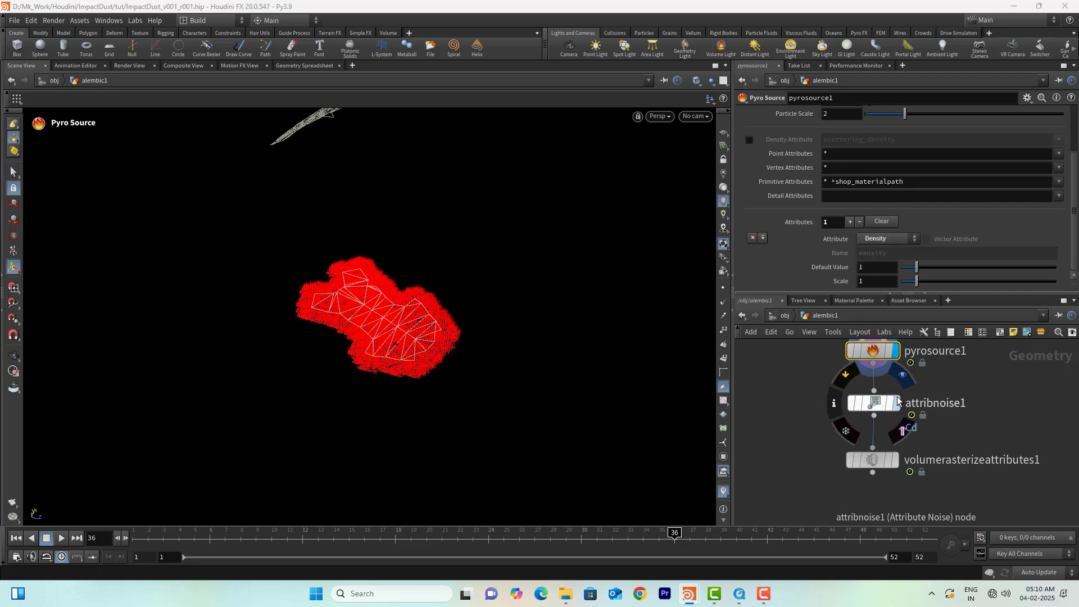
click(897, 400)
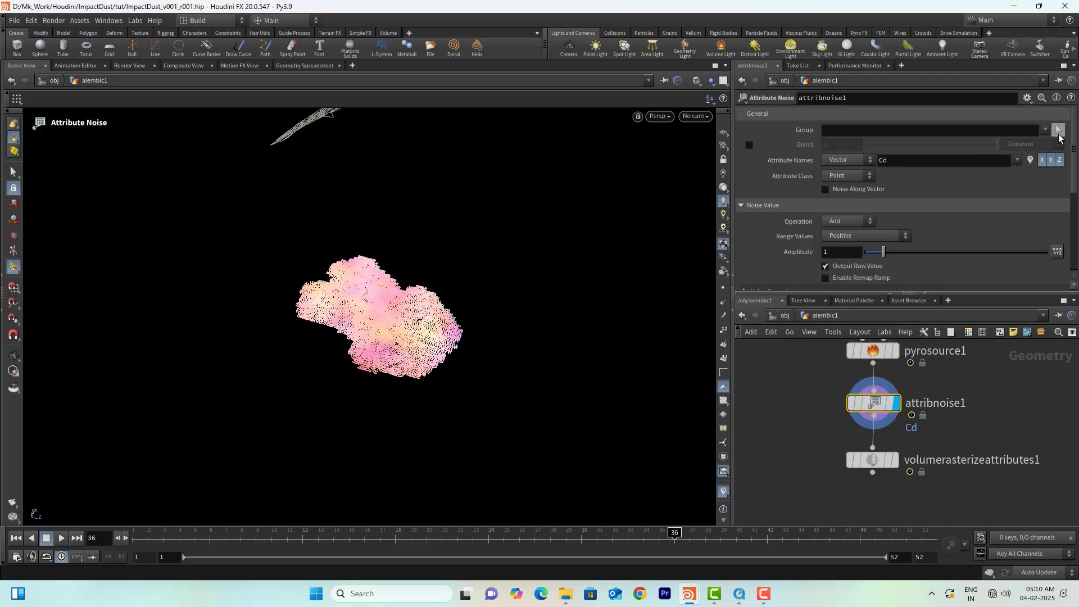
click(940, 161)
double_click(940, 161)
text(d)
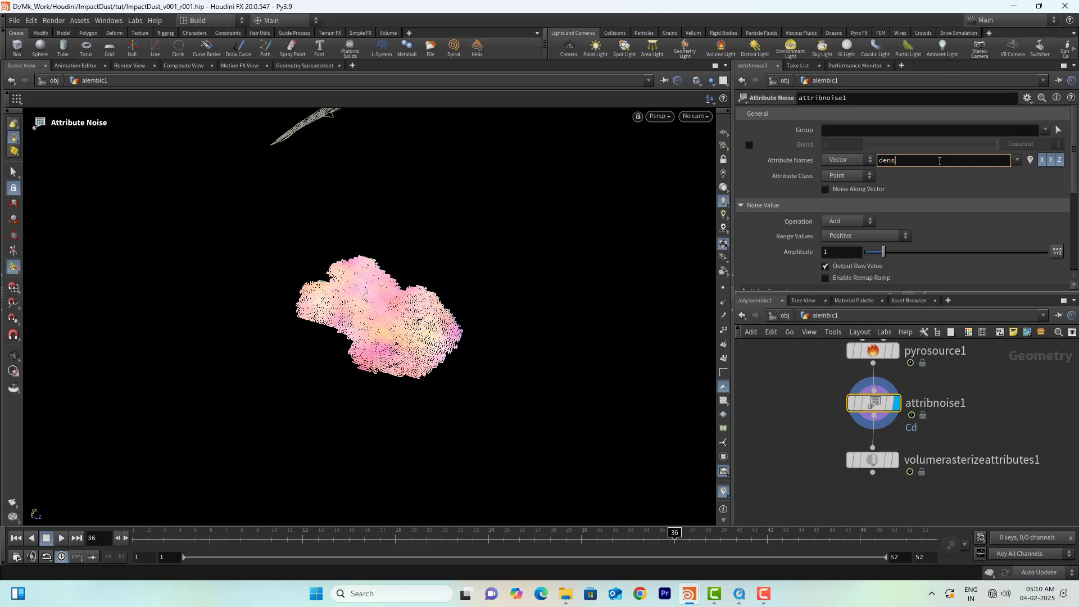
key(Return)
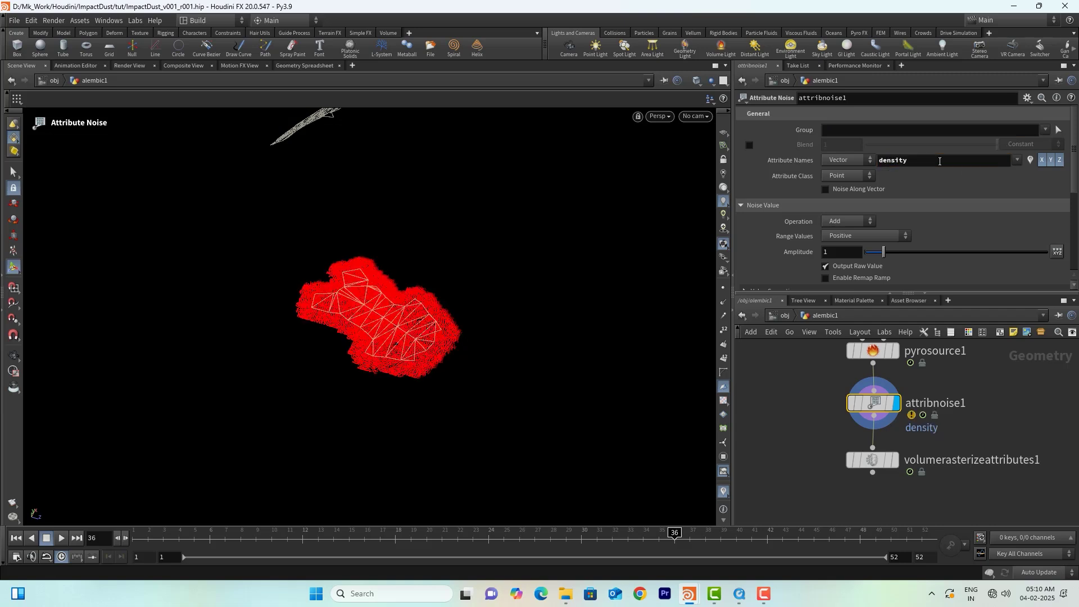
Set the noise Range Values of attribnoise1 to Min/Max with a Min Value of -1.08
click(841, 221)
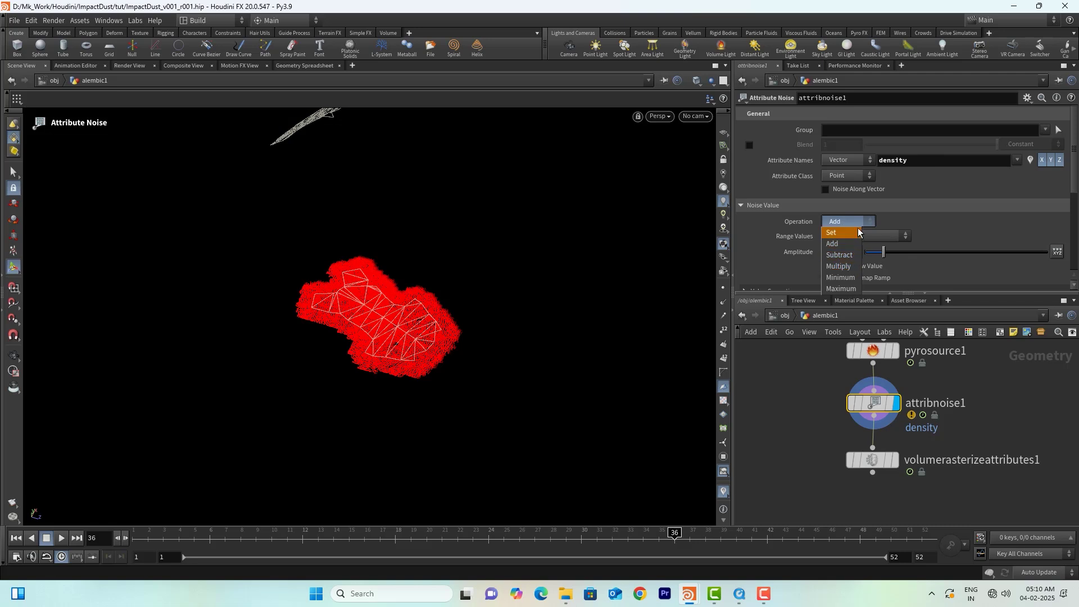
click(935, 233)
click(884, 234)
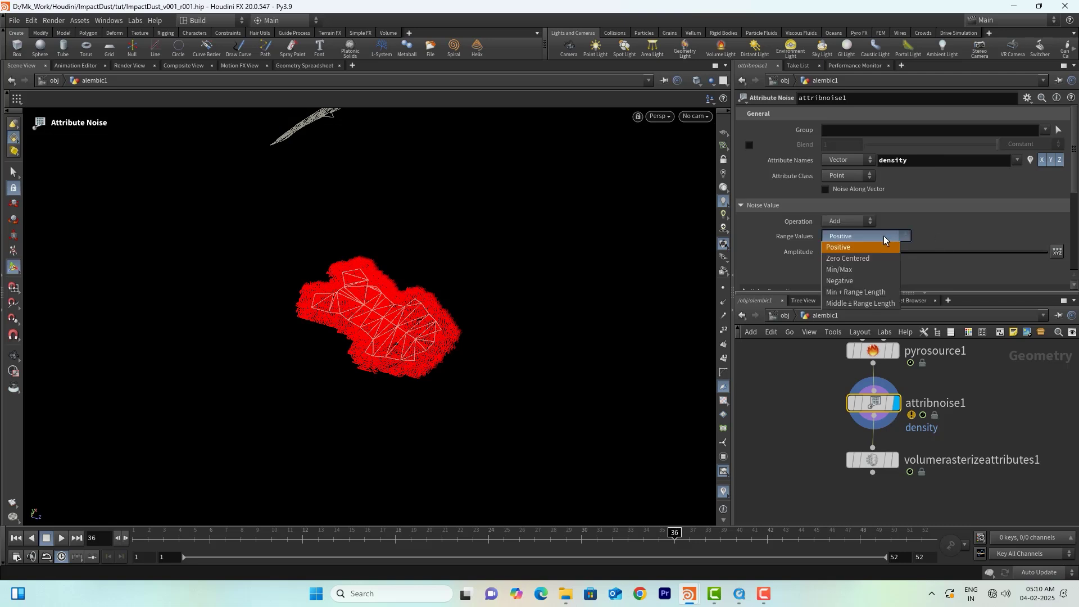
click(871, 269)
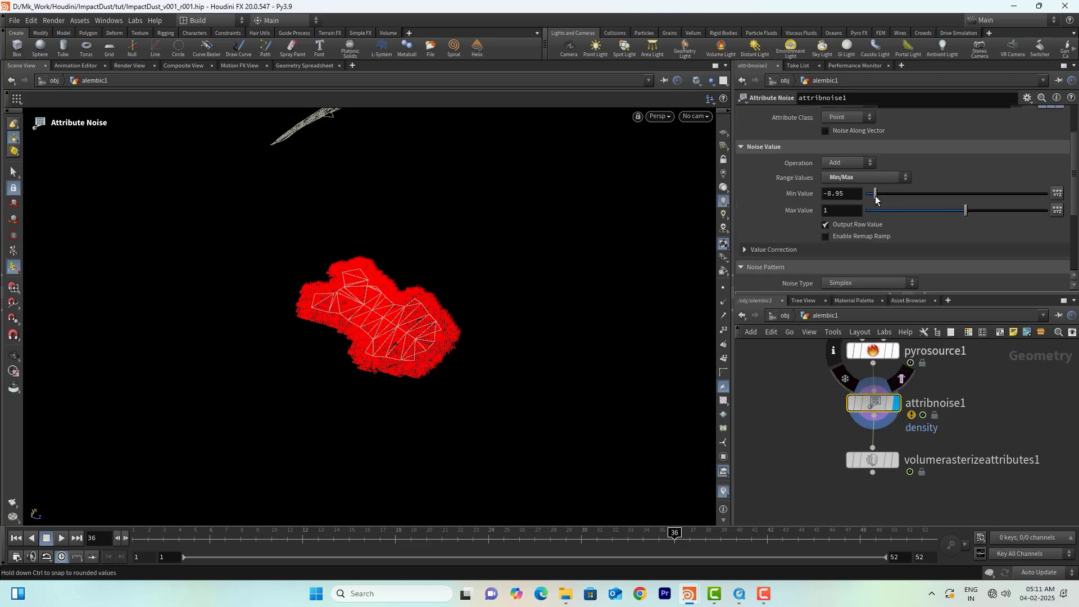
drag(875, 196, 946, 196)
scroll(899, 147, up, 2)
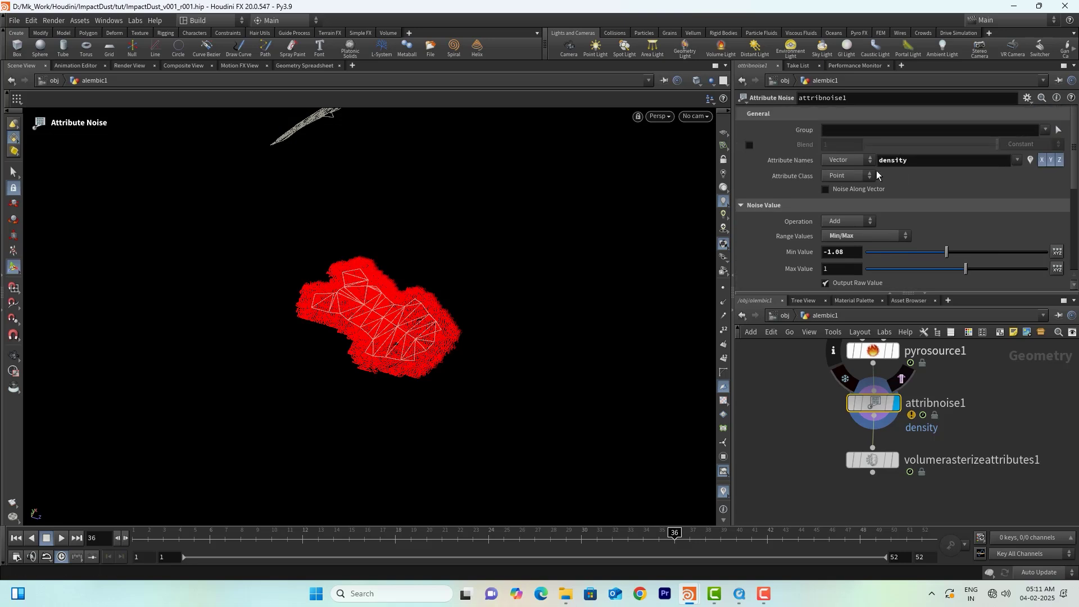
Check the display of volumerasterizeattributes1, and return to attribnoise1 to visualize its density attribute in the viewport
click(896, 460)
click(874, 461)
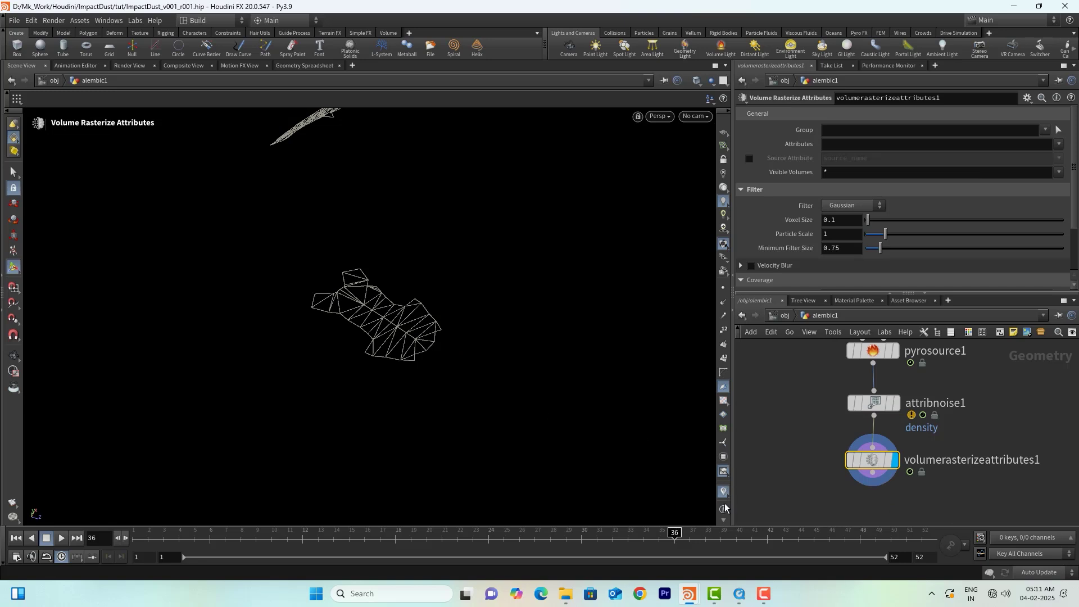
click(923, 416)
click(874, 403)
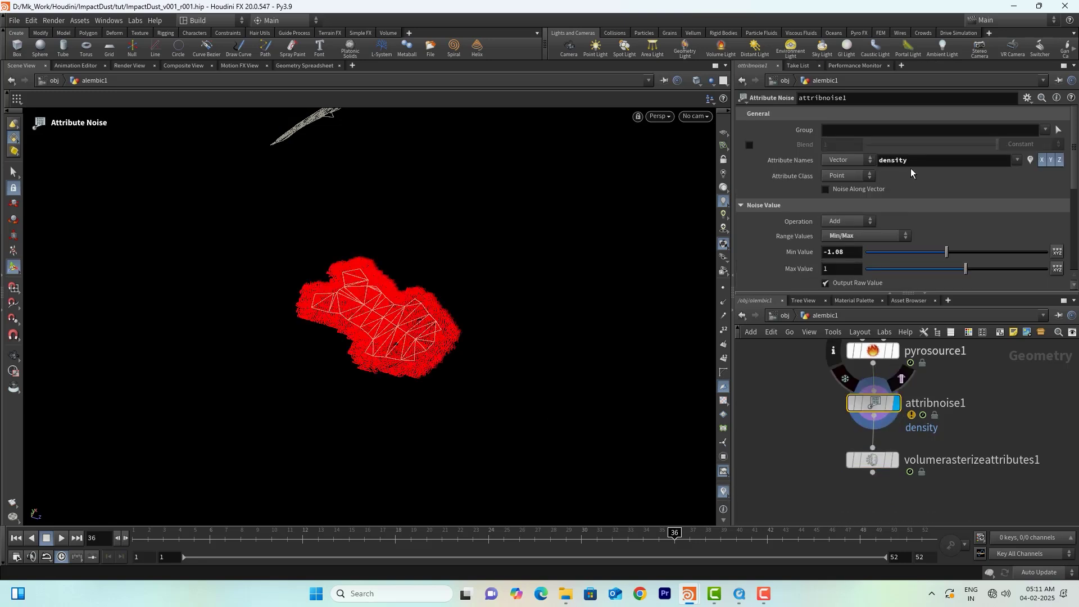
click(1030, 161)
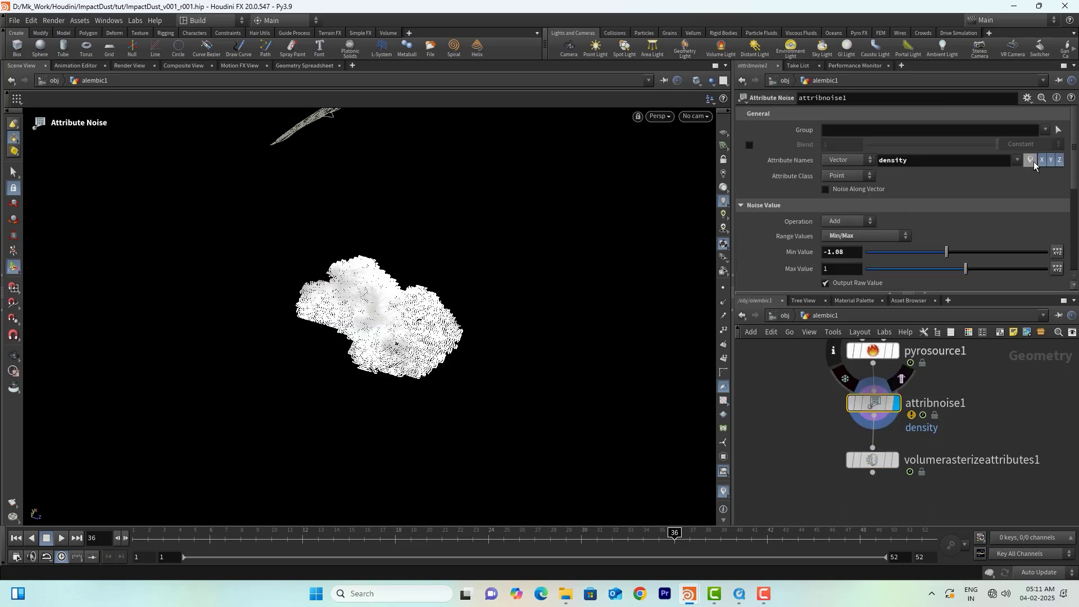
scroll(963, 204, down, 3)
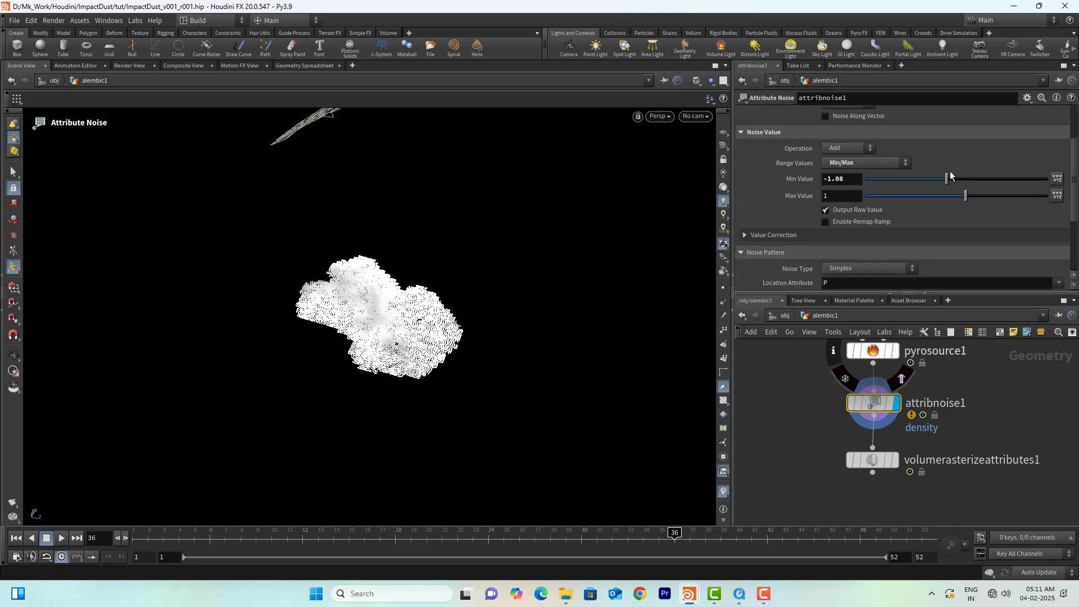
Try a Min Value of -1 and a Max Value of 1.5 on attribnoise1, and undo the Max Value change
click(826, 180)
text(-1)
key(Return)
click(841, 196)
text(1.5)
key(Return)
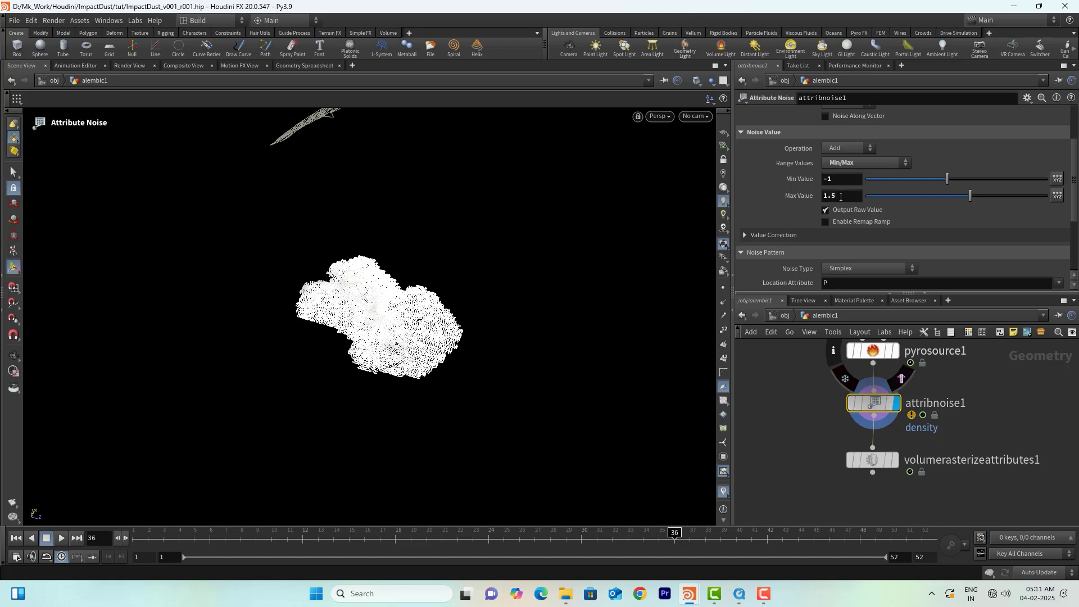
key(ctrl+z)
Try an Element Size of 0.28 in the noise pattern of attribnoise1, and return it to 1
scroll(959, 239, down, 3)
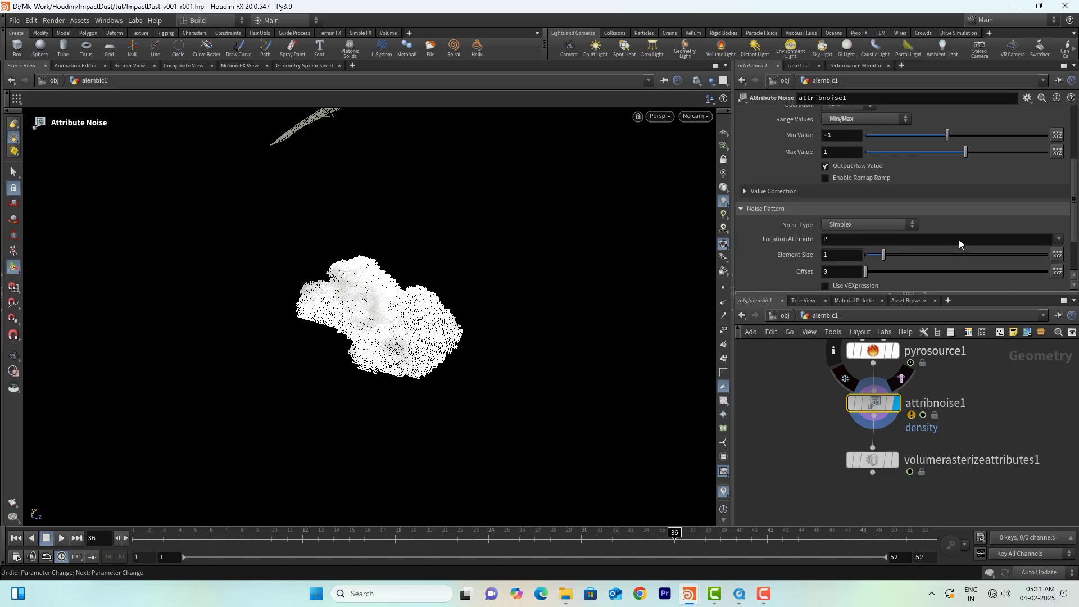
drag(881, 261, 725, 245)
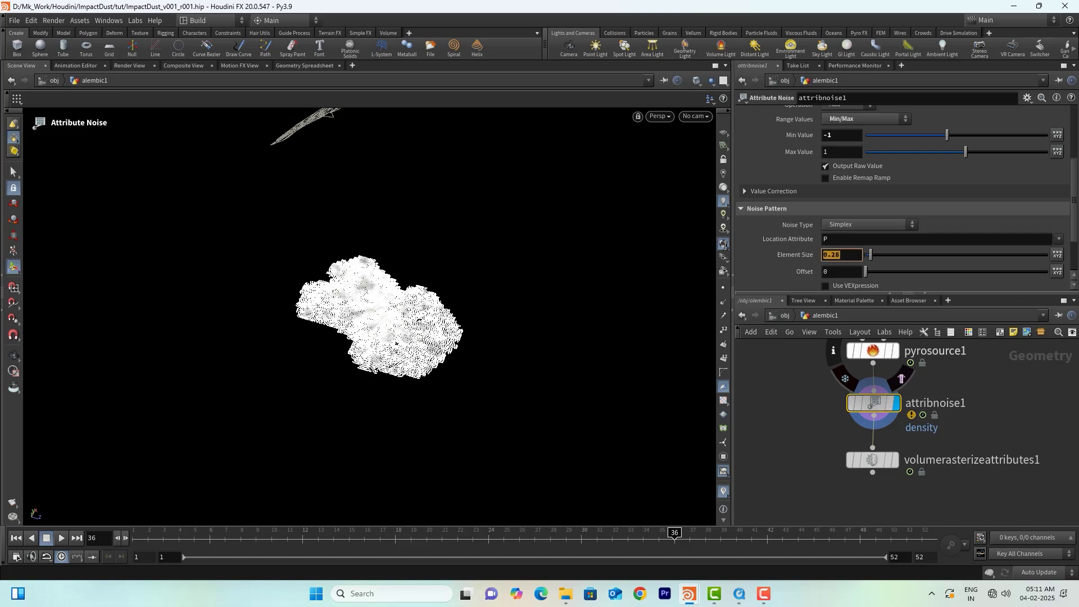
text(1)
key(Return)
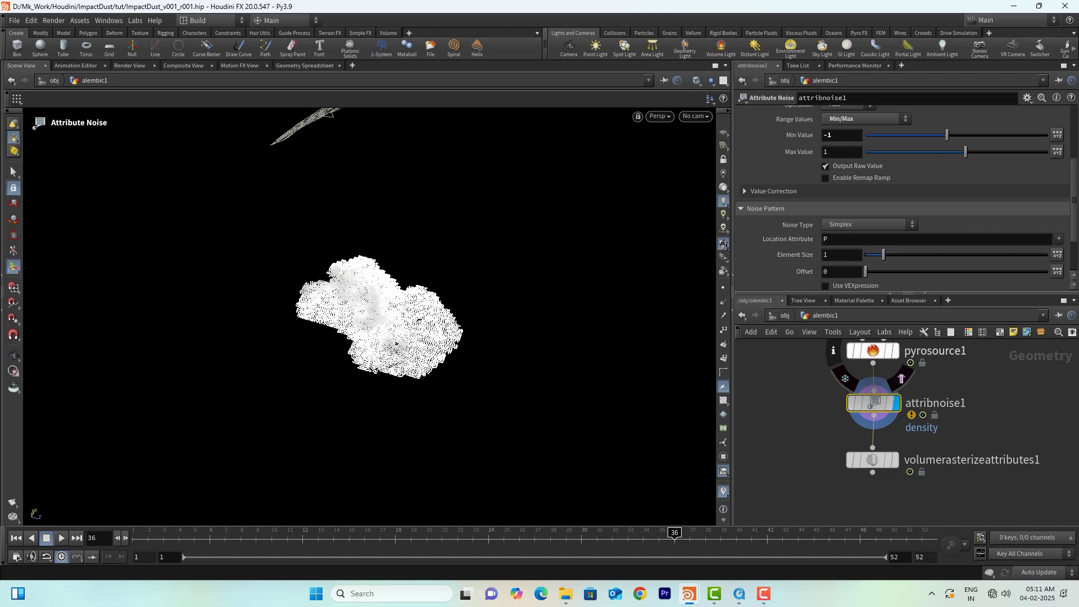
scroll(774, 255, down, 2)
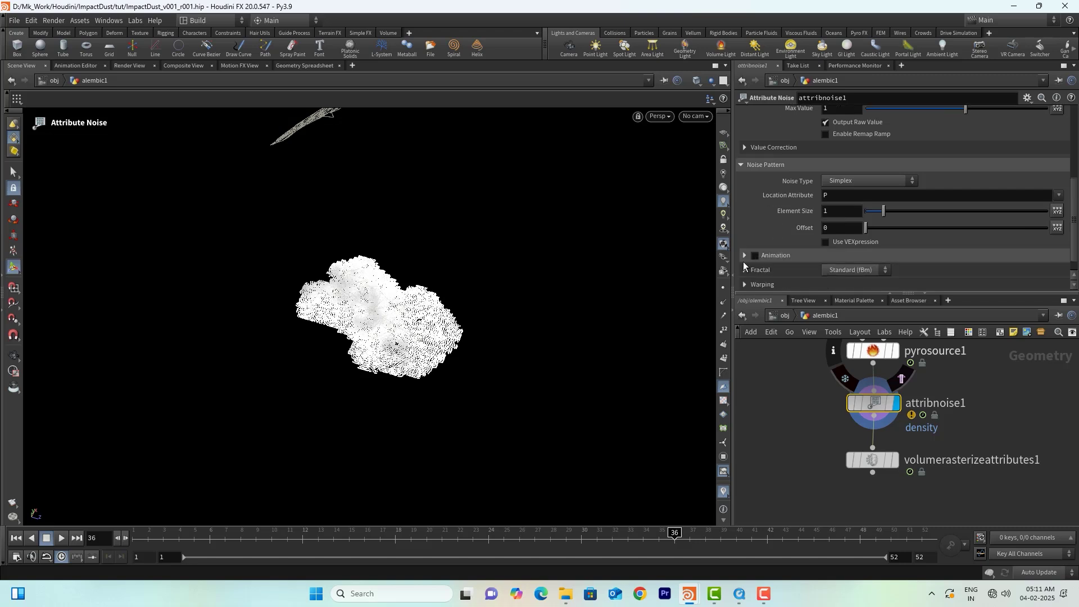
Lower the noise Min Value of attribnoise1 to -2.14
scroll(899, 214, up, 2)
mouse_move(947, 150)
mouse_down()
mouse_move(922, 150)
mouse_move(930, 150)
mouse_up()
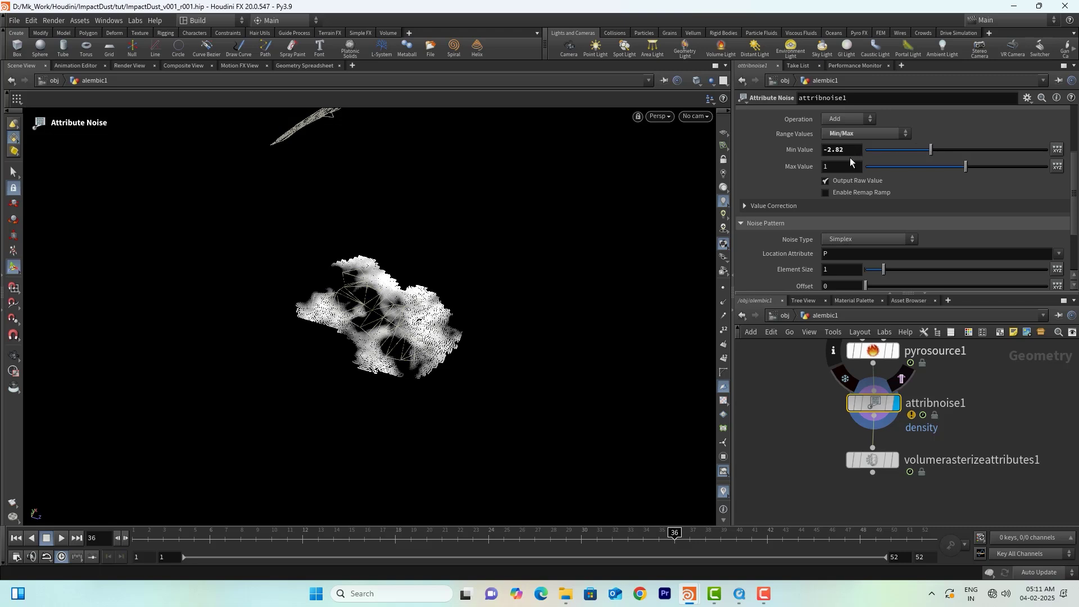
drag(846, 150, 688, 149)
drag(926, 149, 938, 153)
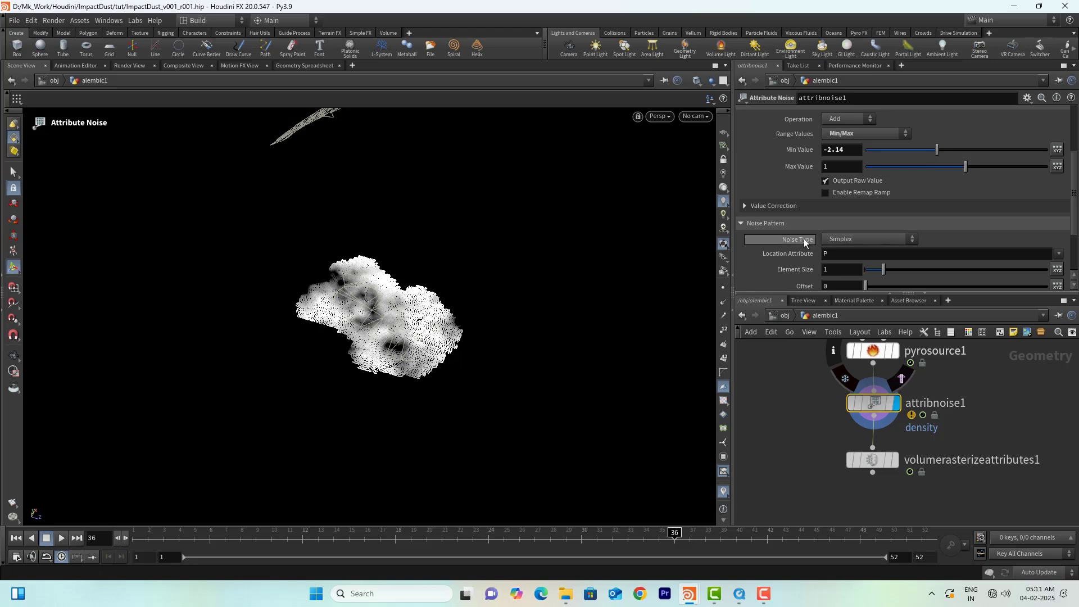
Reduce the noise Element Size of attribnoise1 to 0.43 and lower its Min Value to -2.76
scroll(798, 264, down, 3)
scroll(869, 155, up, 2)
scroll(869, 155, down, 2)
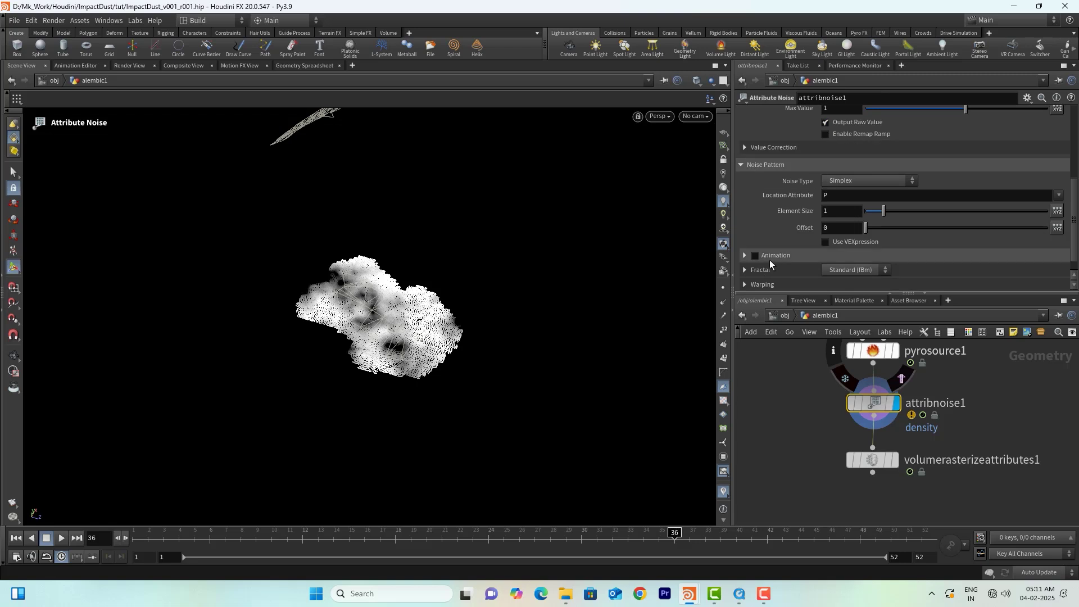
scroll(770, 261, up, 1)
drag(883, 226, 874, 233)
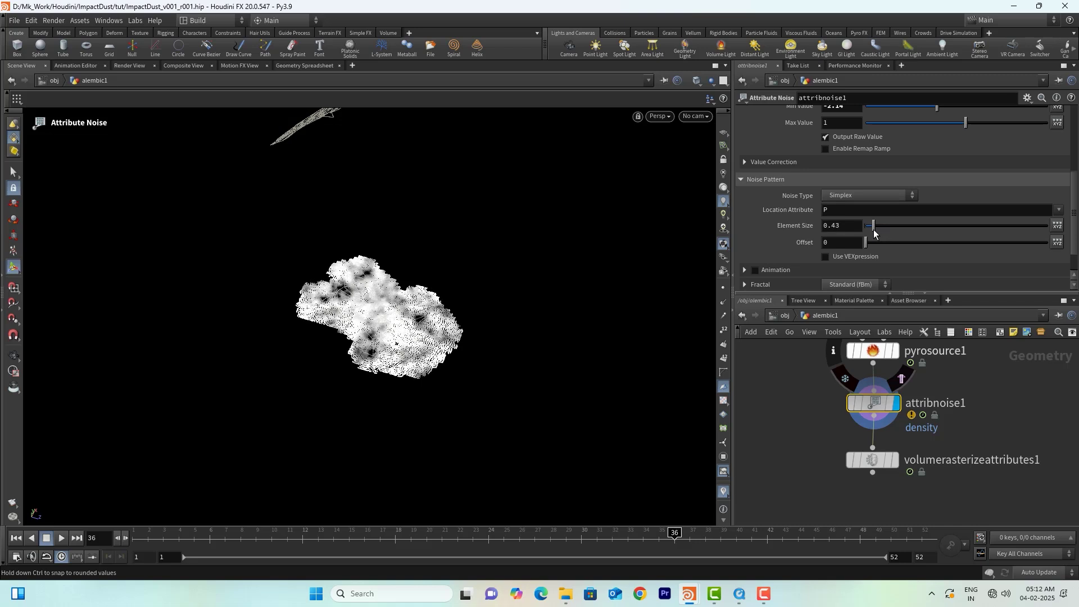
scroll(872, 177, up, 4)
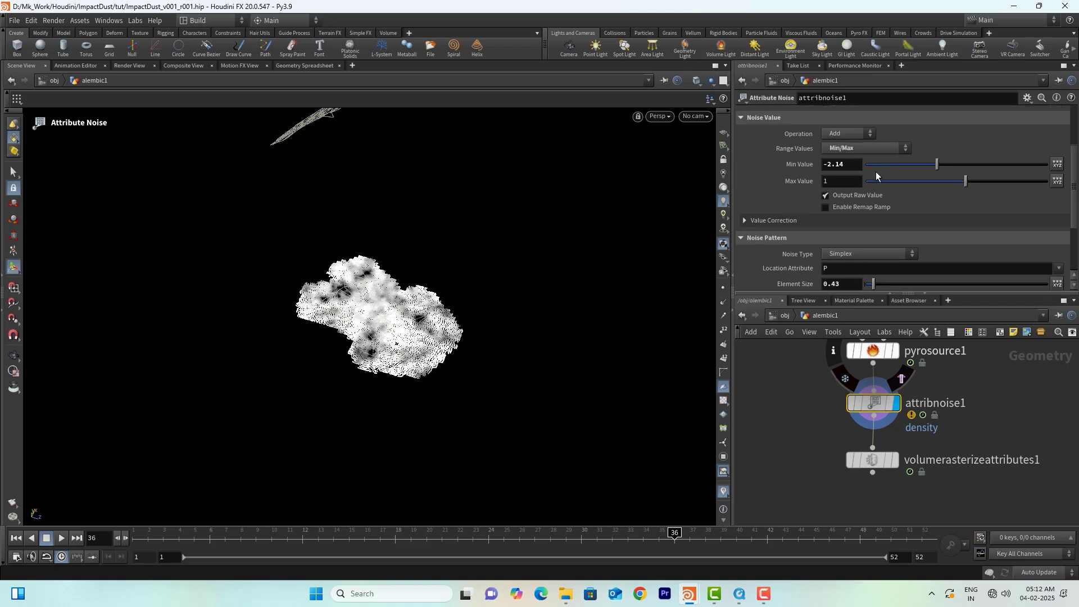
drag(937, 167, 932, 167)
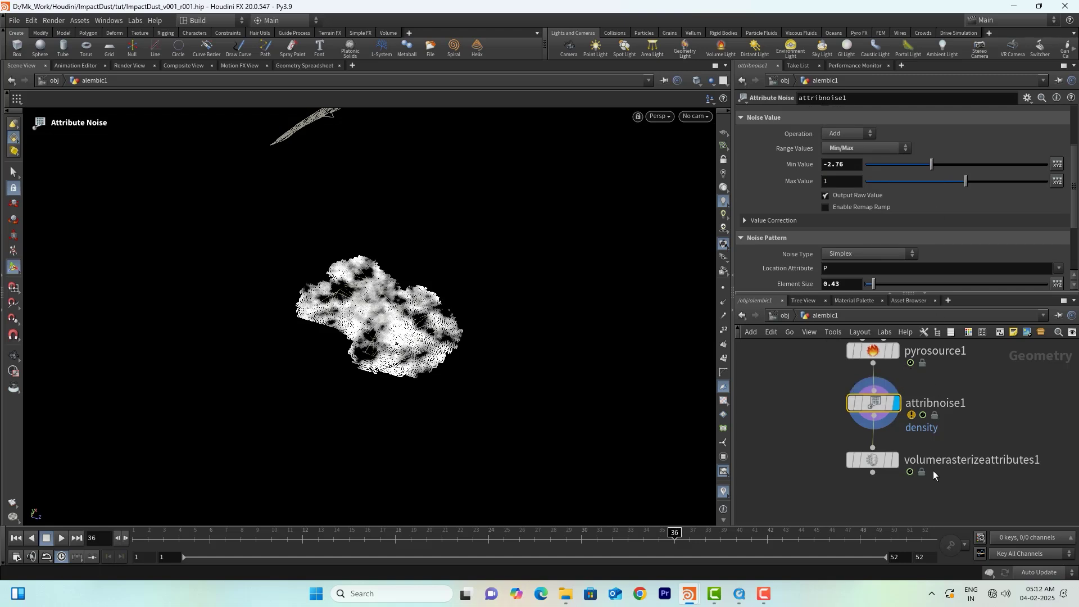
Display volumerasterizeattributes1 and set its Attributes to density
middle_drag(934, 477, 933, 455)
scroll(934, 456, down, 1)
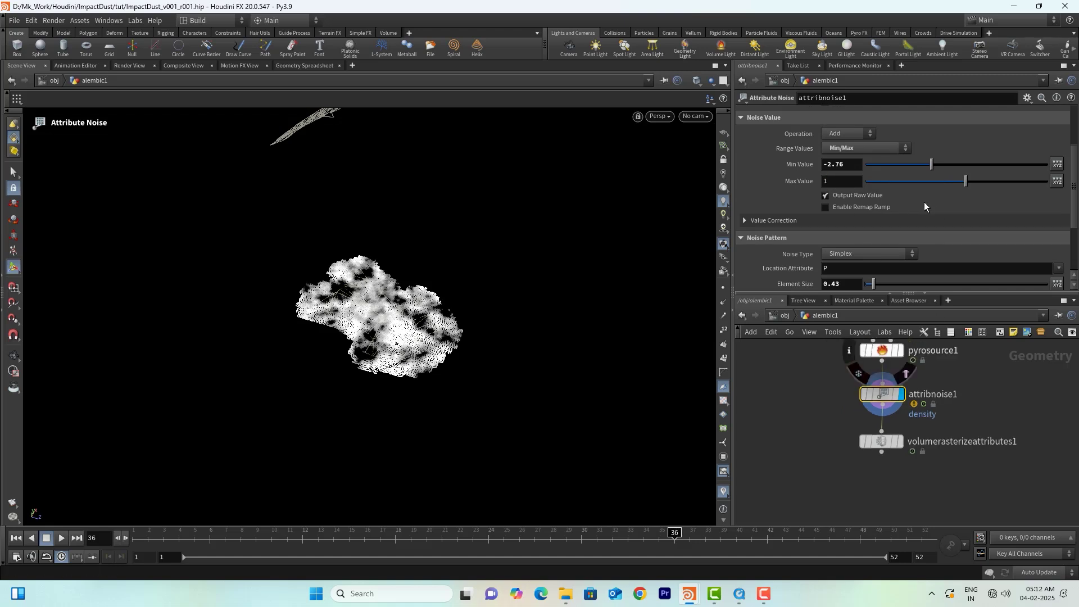
alt+drag(496, 319, 385, 325)
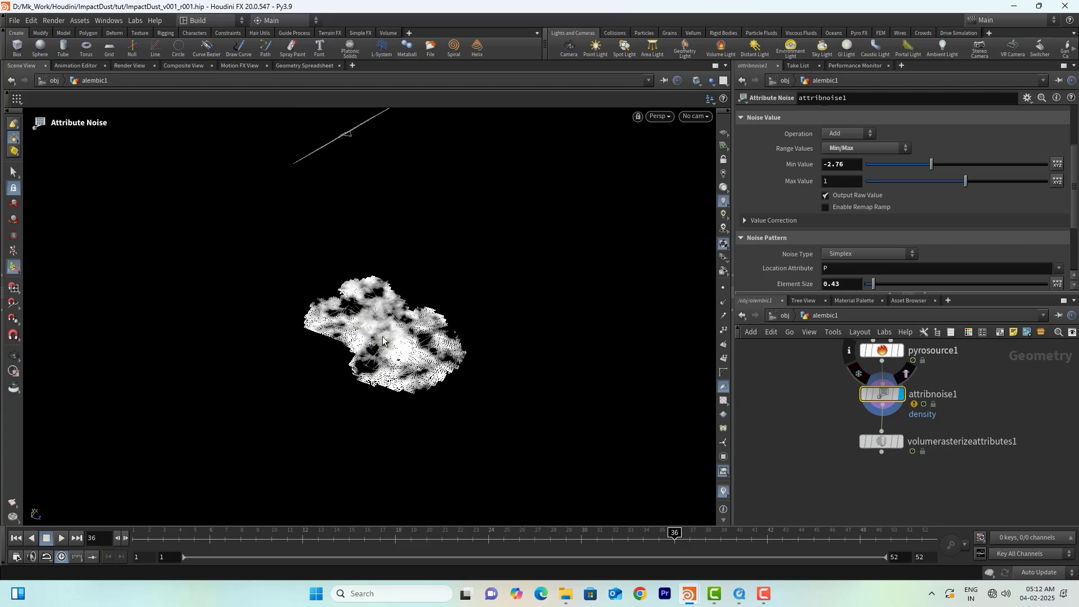
alt+middle_drag(381, 321, 357, 358)
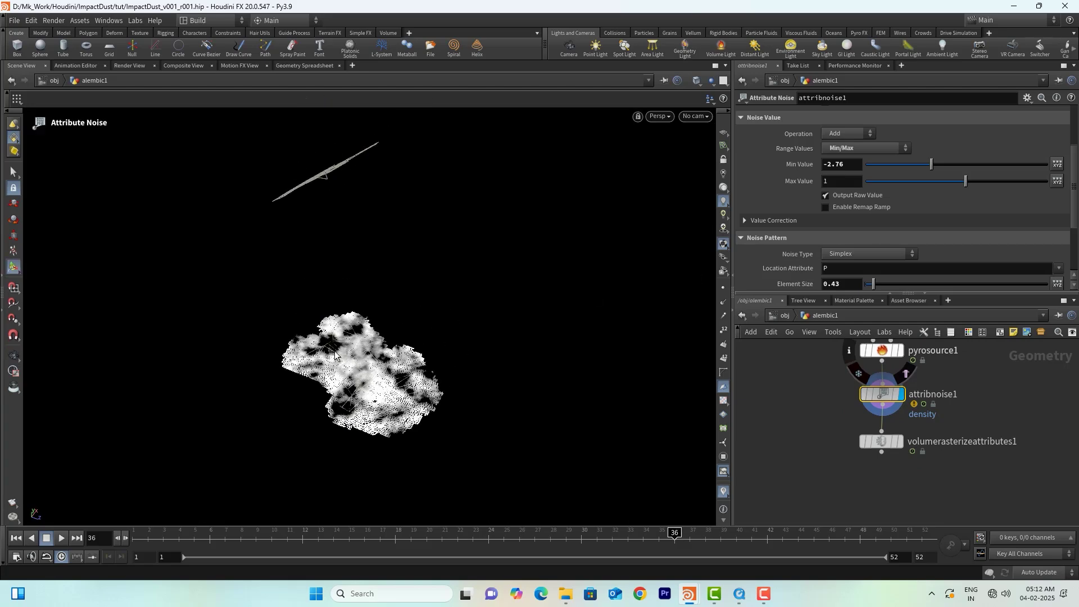
alt+drag(339, 369, 336, 403)
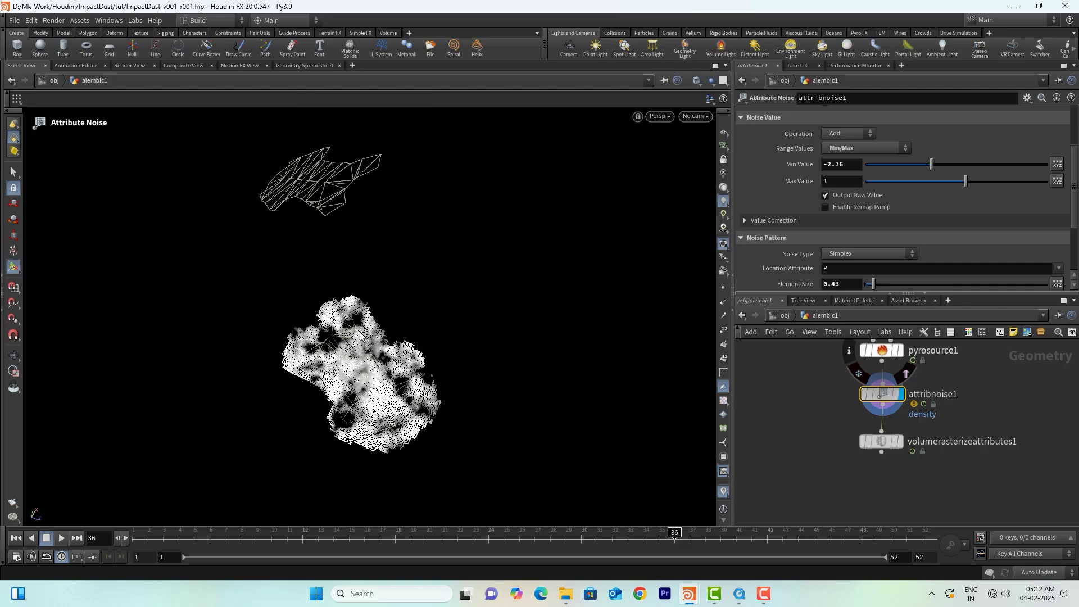
middle_drag(935, 442, 935, 411)
click(900, 410)
click(887, 414)
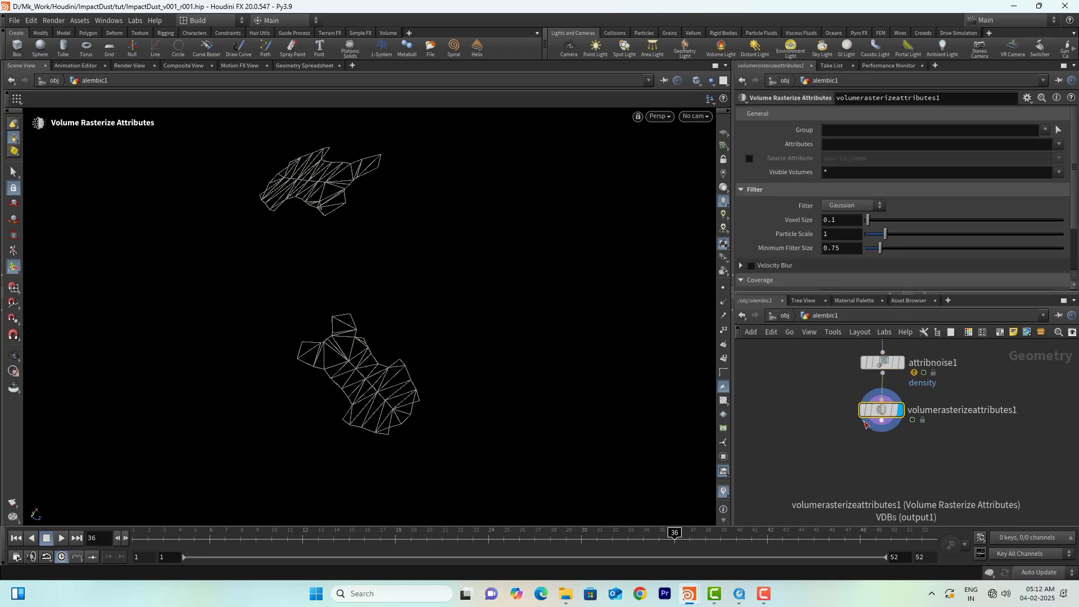
click(863, 146)
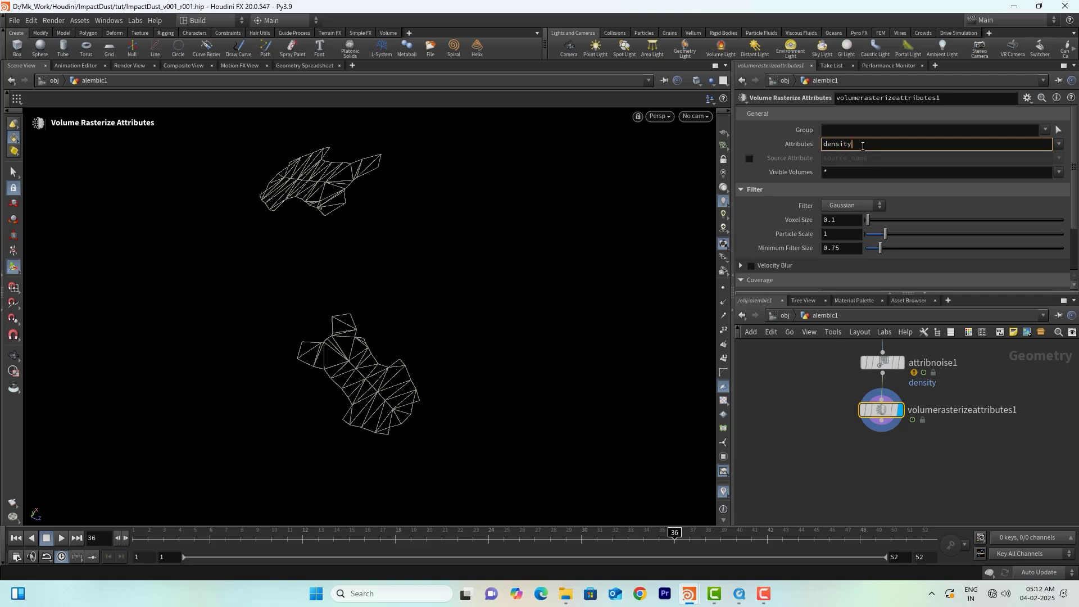
key(Return)
Add a second attribute entry to pyrosource1 and set it to Velocity
middle_drag(955, 392, 954, 487)
click(890, 417)
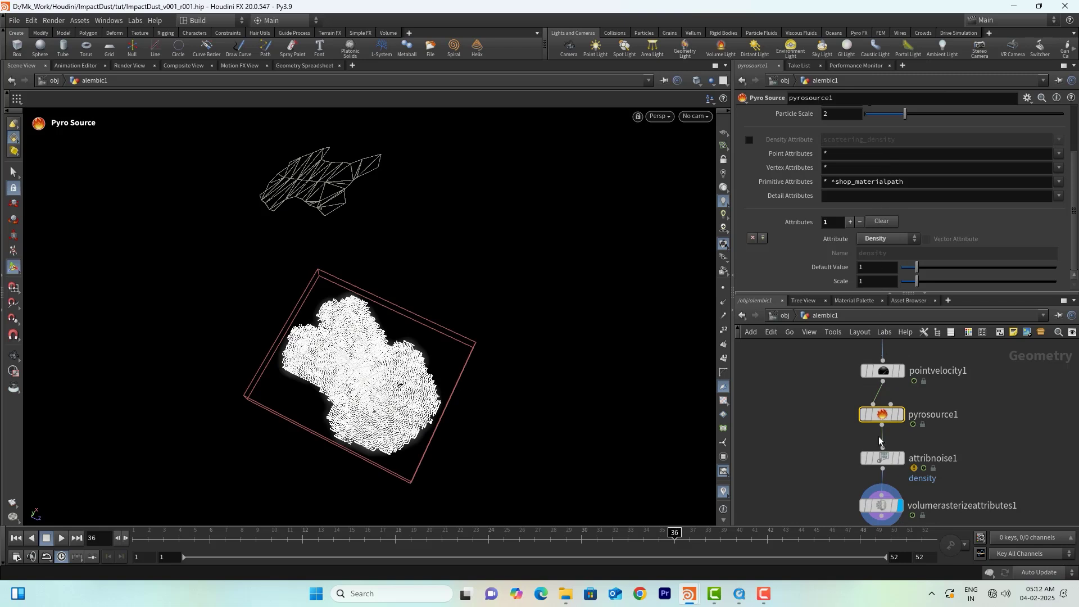
click(849, 222)
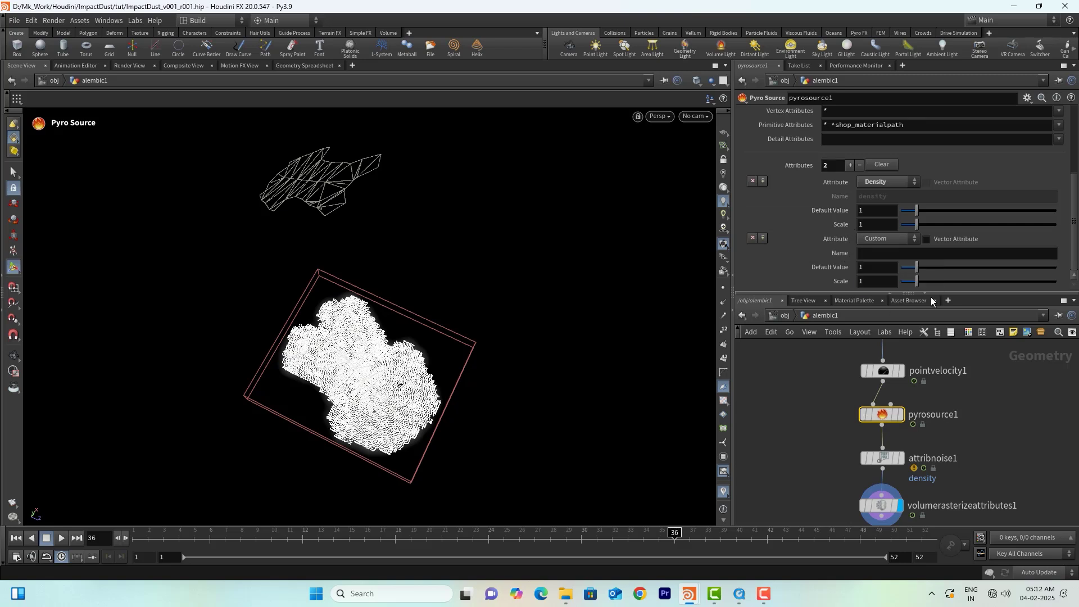
click(900, 238)
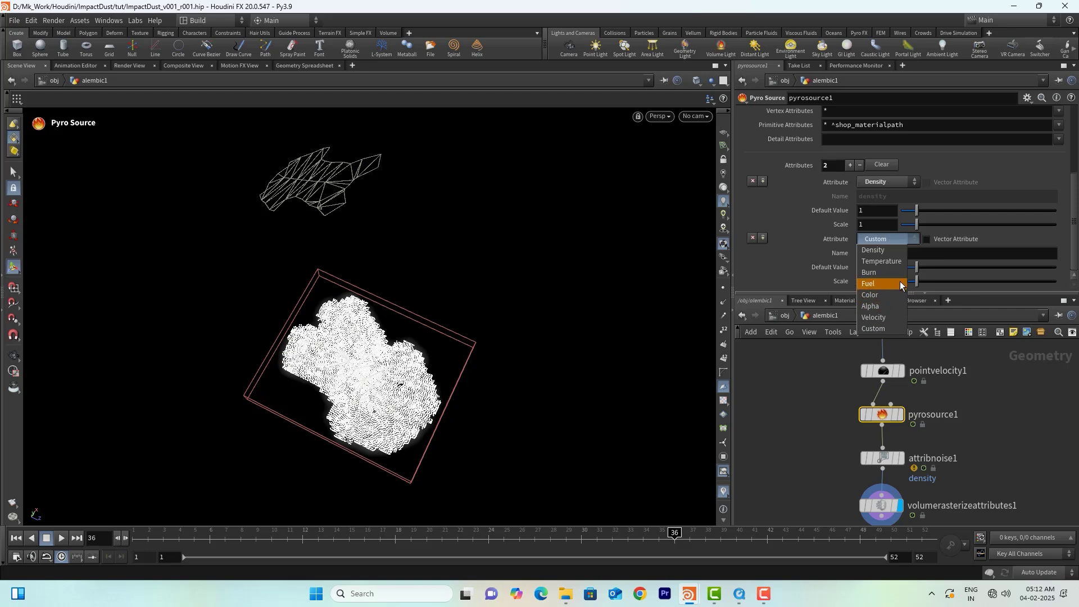
click(893, 317)
alt+drag(413, 371, 433, 315)
Extend the Attribute Names of attribnoise1 to density v
middle_drag(969, 473, 970, 414)
drag(886, 443, 882, 452)
click(885, 399)
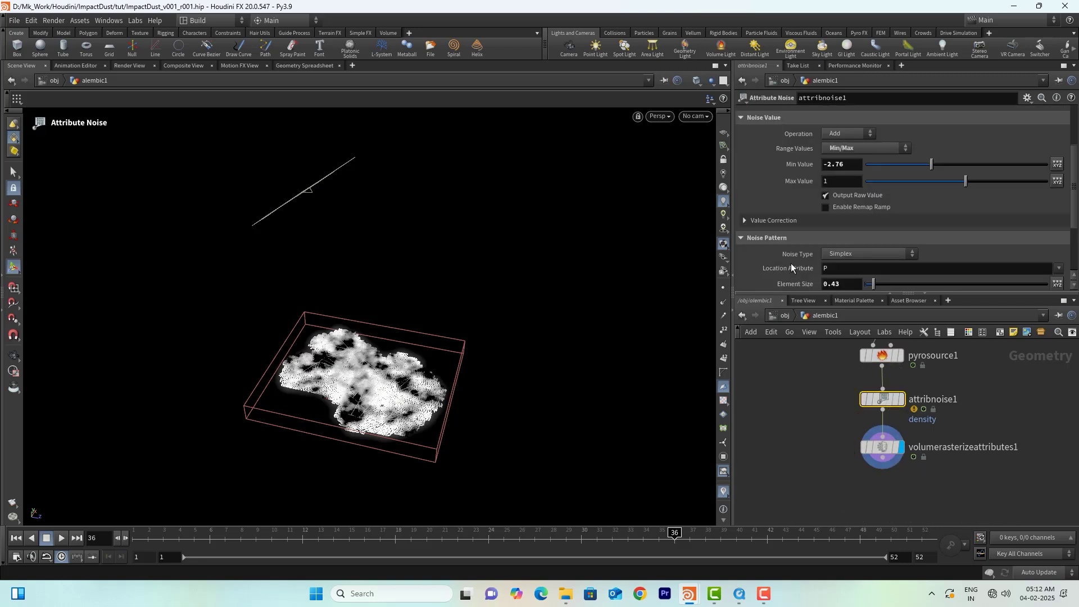
scroll(870, 180, up, 3)
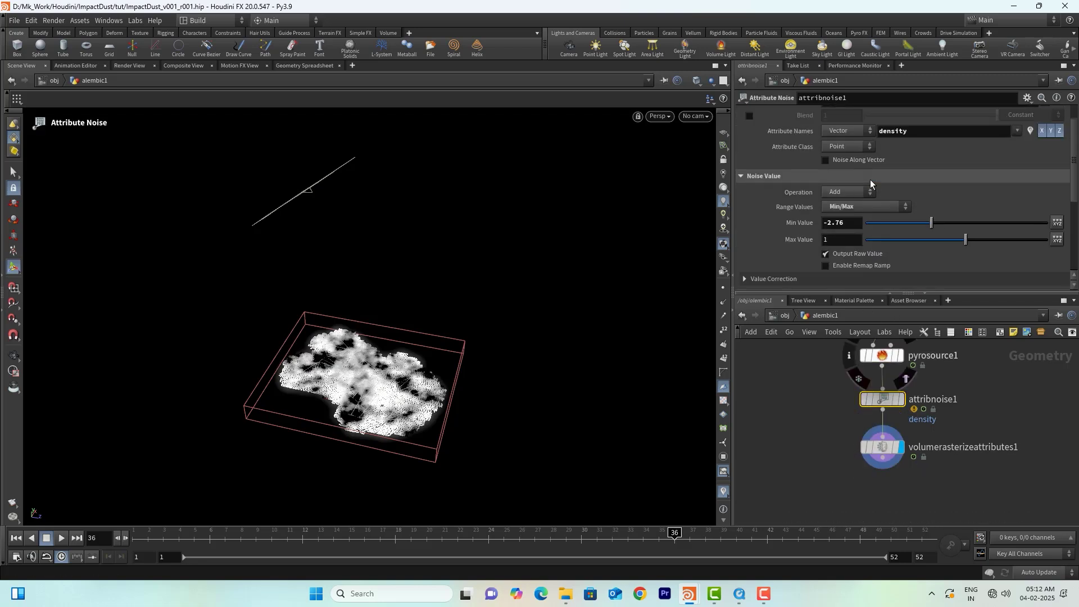
click(980, 162)
text(v)
key(Return)
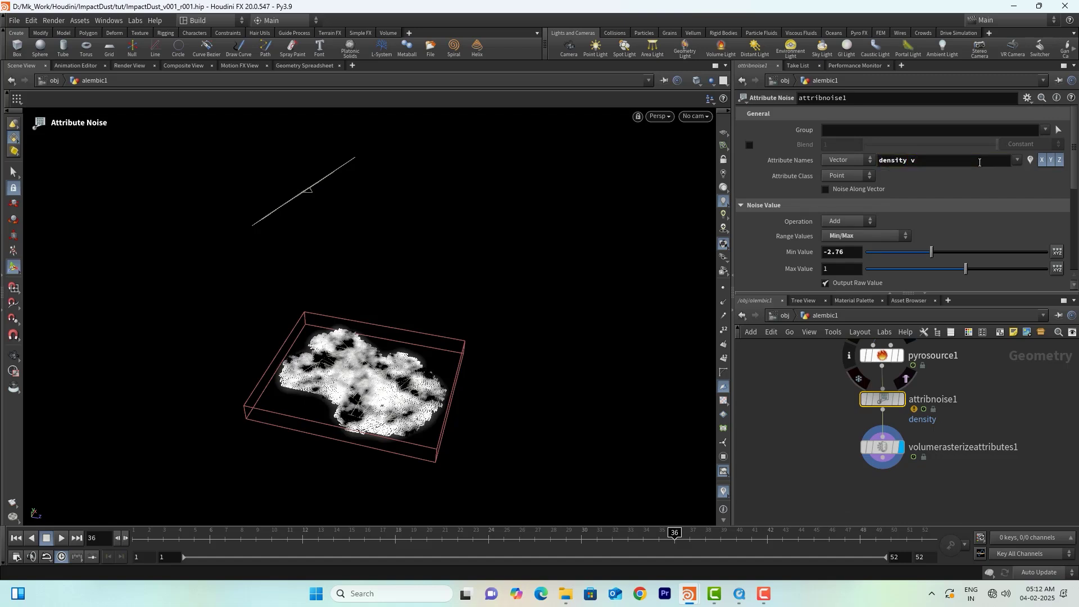
Set the Attributes of volumerasterizeattributes1 to density v
click(882, 447)
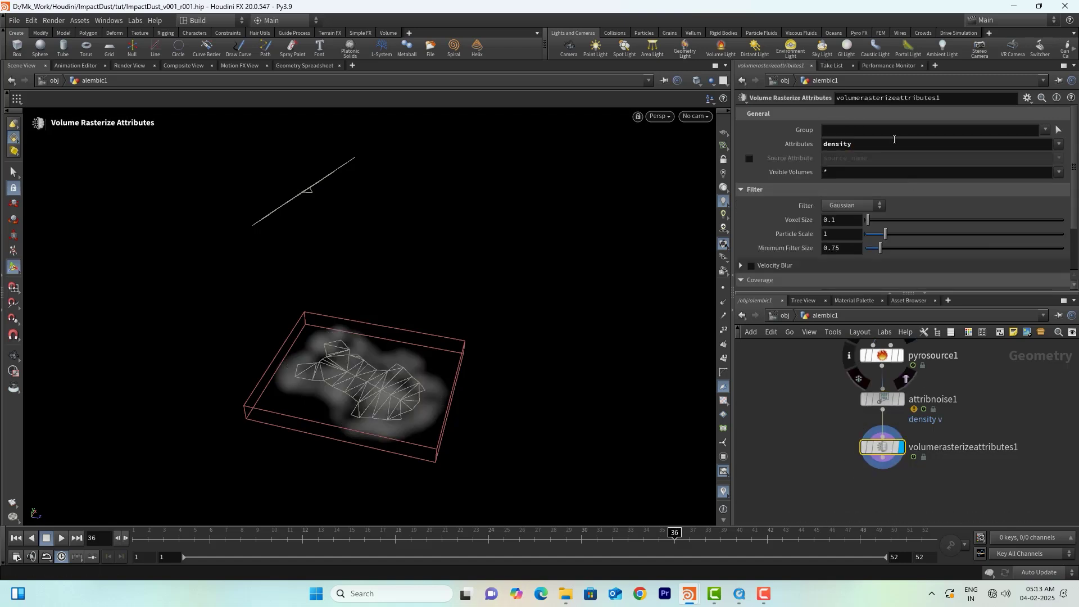
click(891, 144)
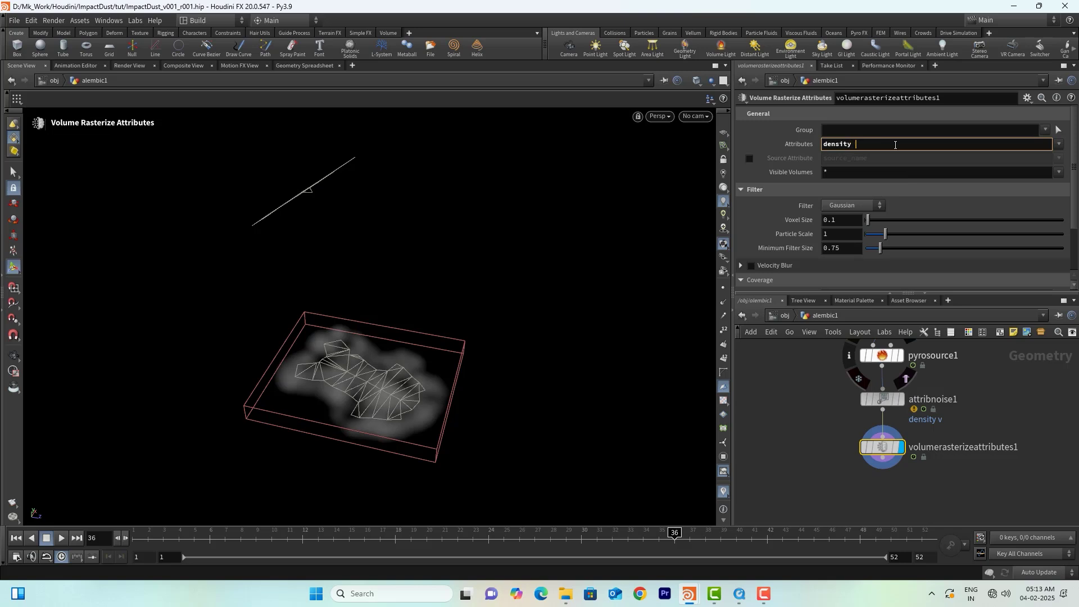
text(v)
key(Return)
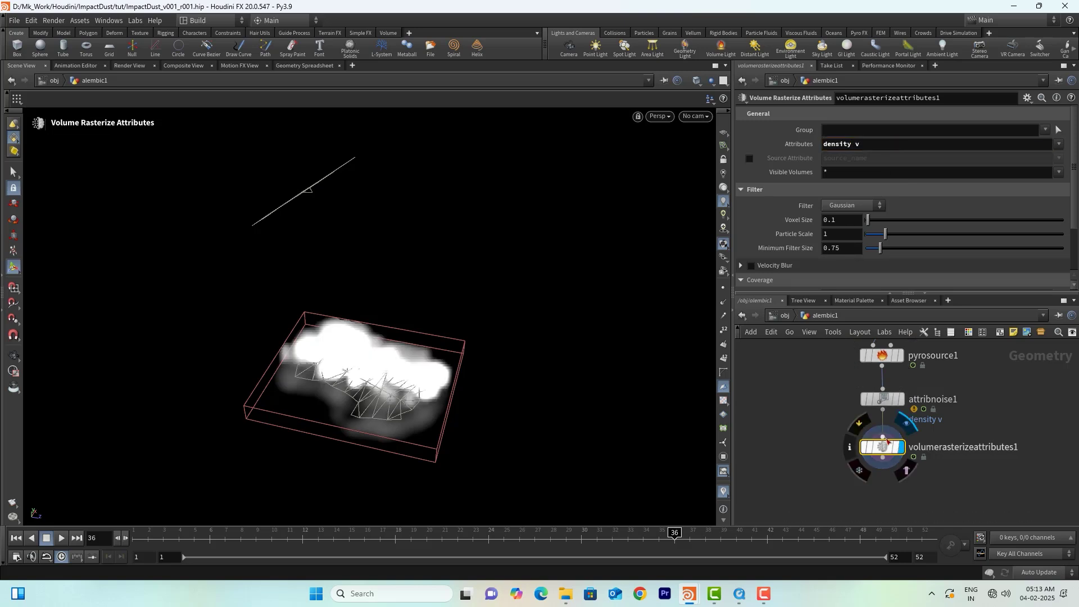
Remove v from the Attributes of volumerasterizeattributes1 and inspect the density volume on its own
click(834, 409)
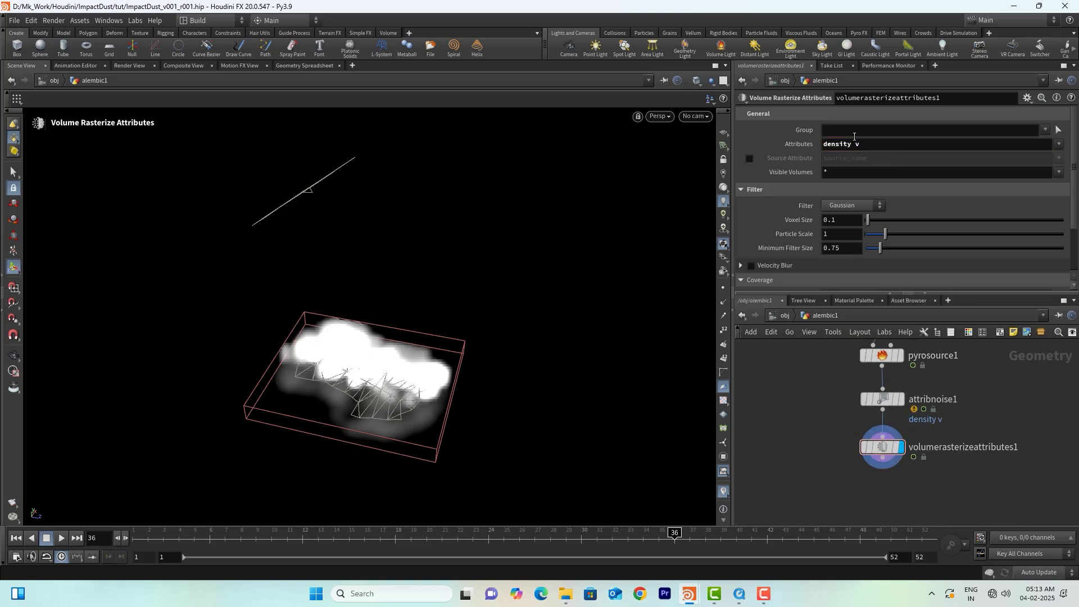
drag(855, 143, 893, 141)
key(BackSpace)
key(Return)
alt+drag(459, 247, 428, 247)
alt+middle_drag(428, 248, 432, 185)
alt+drag(432, 185, 427, 207)
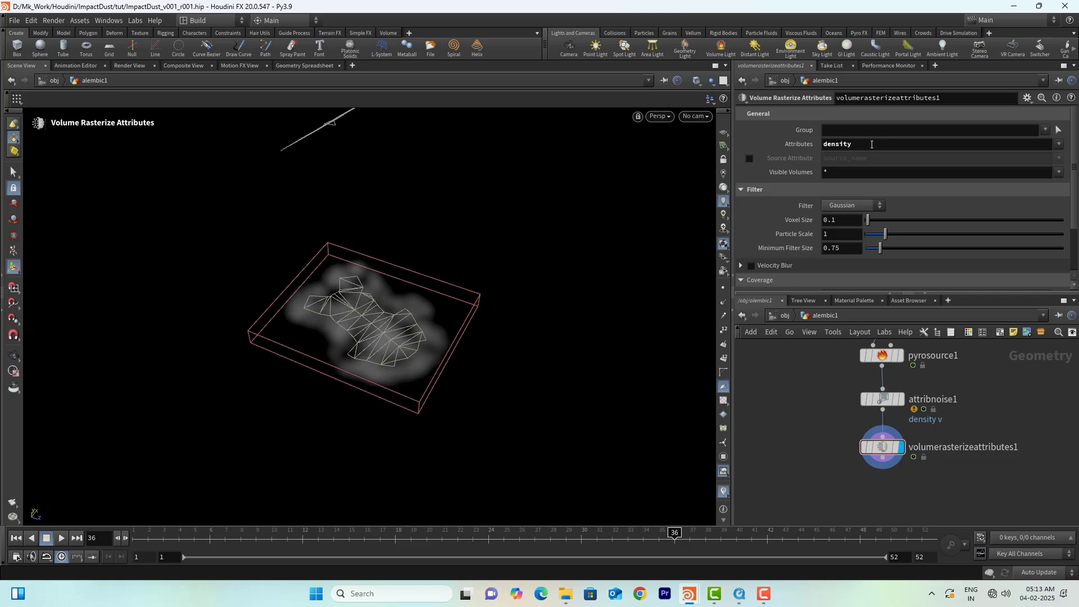
alt+drag(445, 330, 422, 313)
Set the Voxel Size of volumerasterizeattributes1 to 0.05, and refine it further to 0.03
click(881, 447)
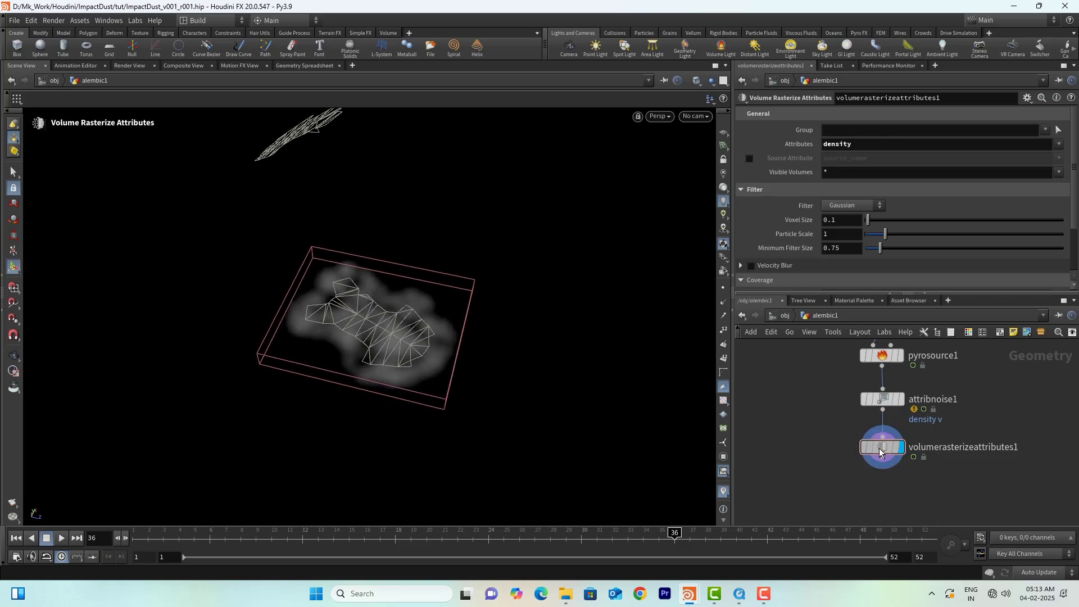
drag(832, 222, 866, 223)
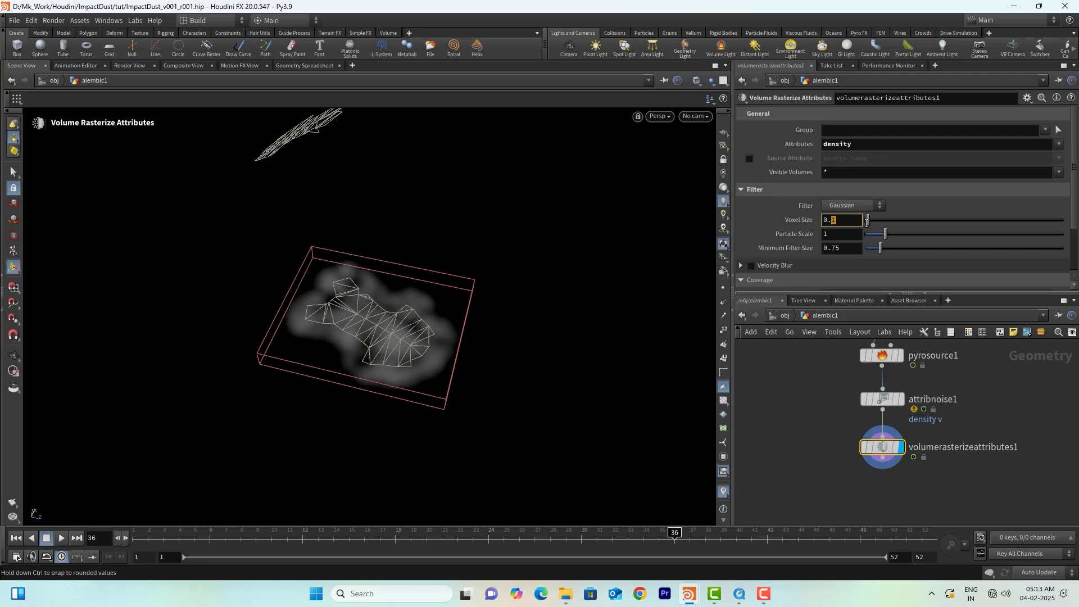
text(05)
key(Return)
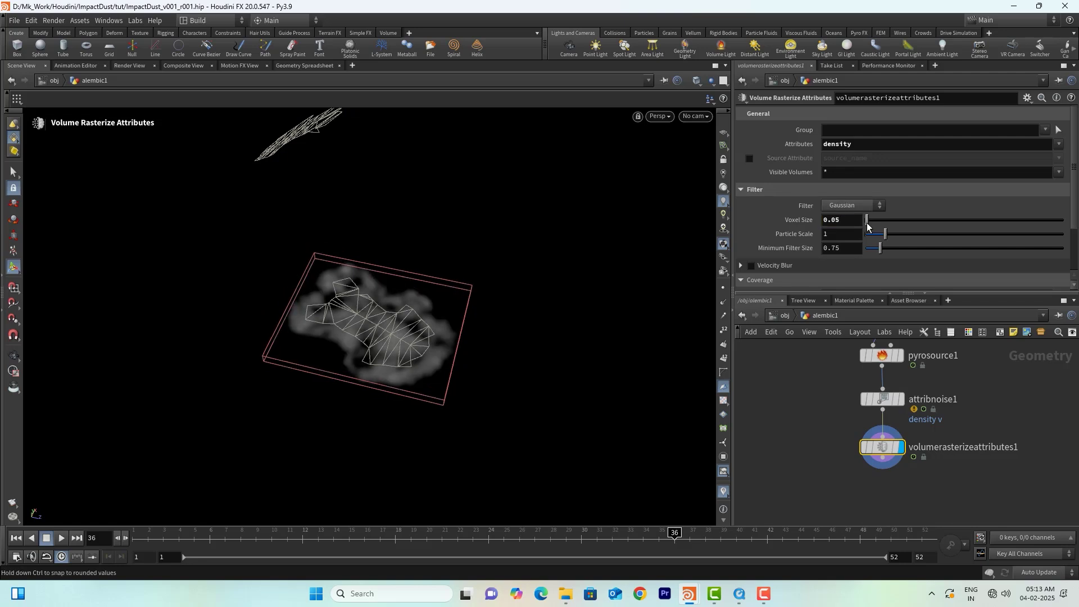
click(838, 222)
key(BackSpace)
text(3)
key(Return)
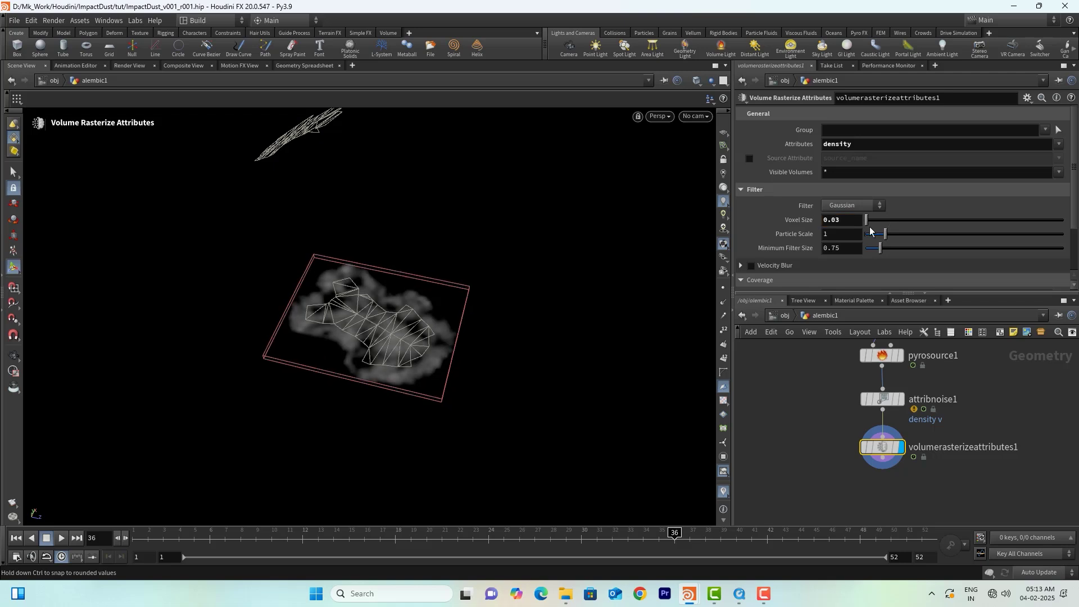
Add v back after density in the Attributes of volumerasterizeattributes1 and inspect the volume
click(931, 147)
text(v)
key(Return)
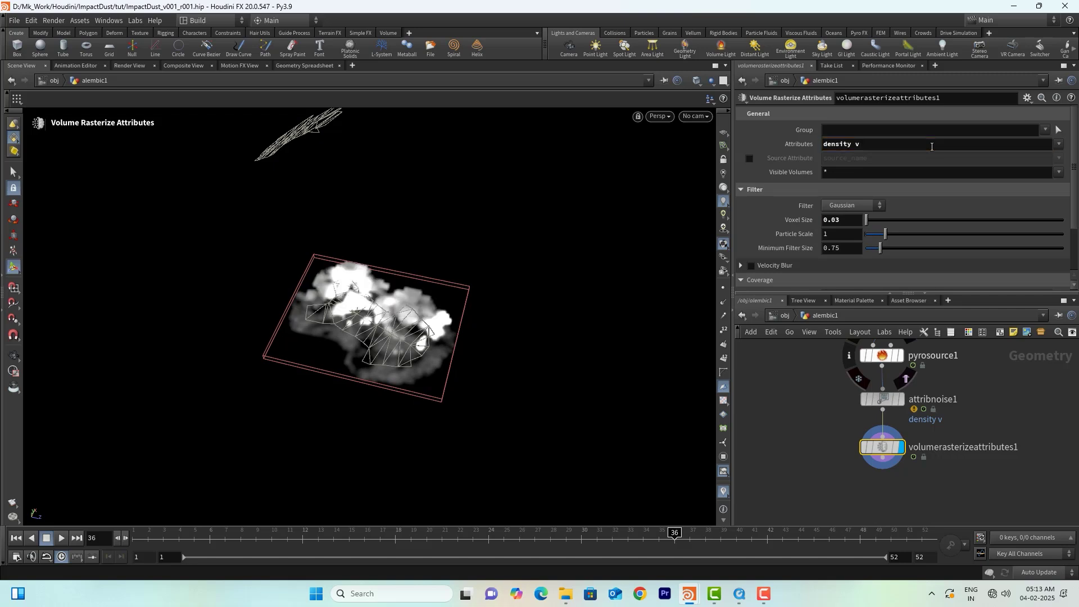
mouse_move(377, 340)
alt+mouse_down()
mouse_move(375, 262)
mouse_move(363, 354)
alt+mouse_up()
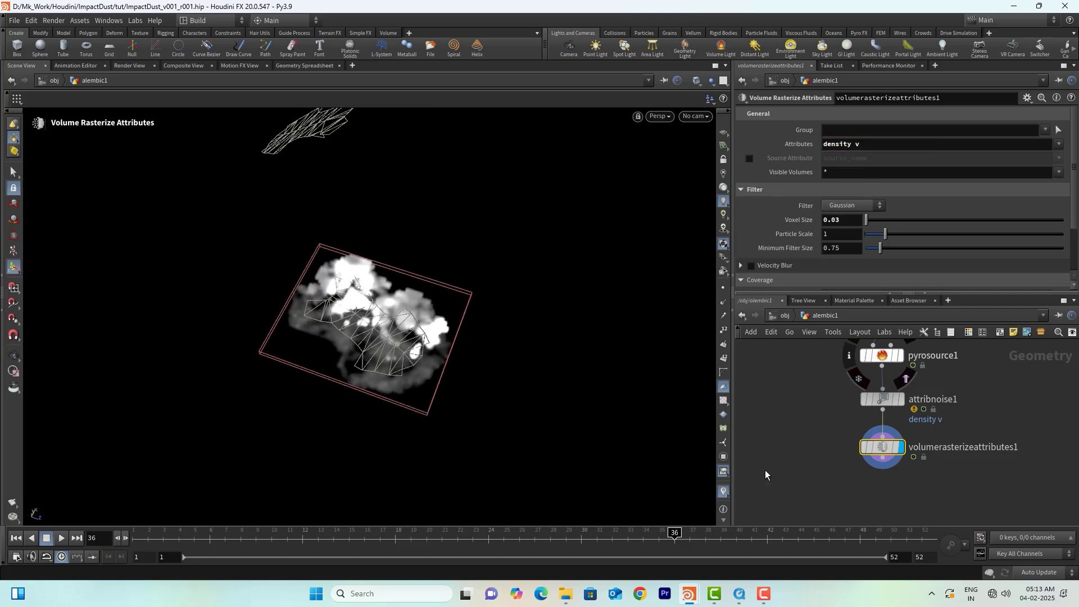
Add a Pyro Solver node fed by volumerasterizeattributes1 and display its result
click(881, 458)
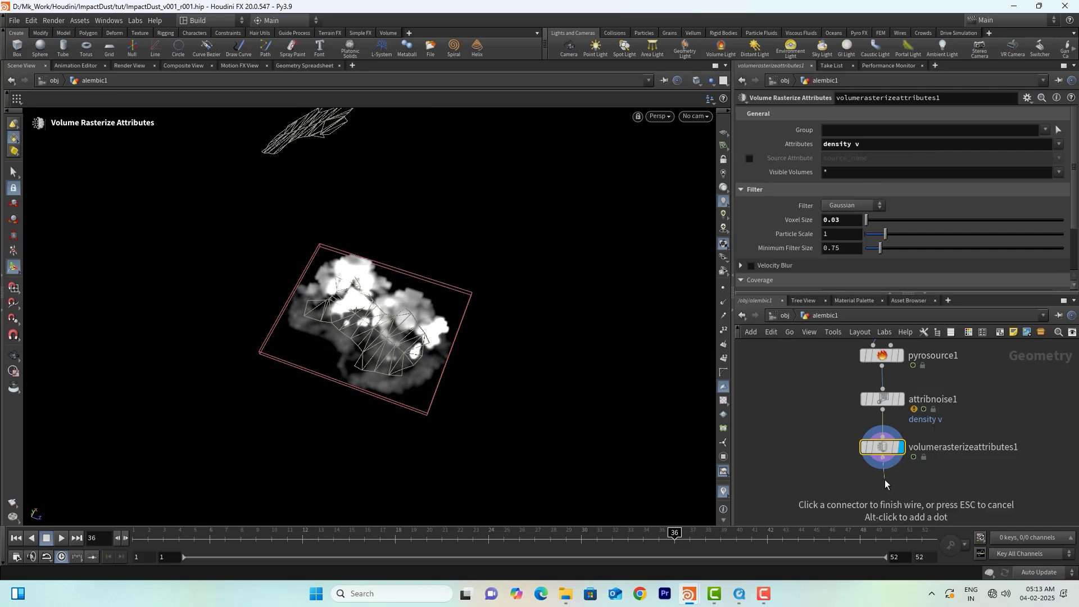
key(Tab)
text(py)
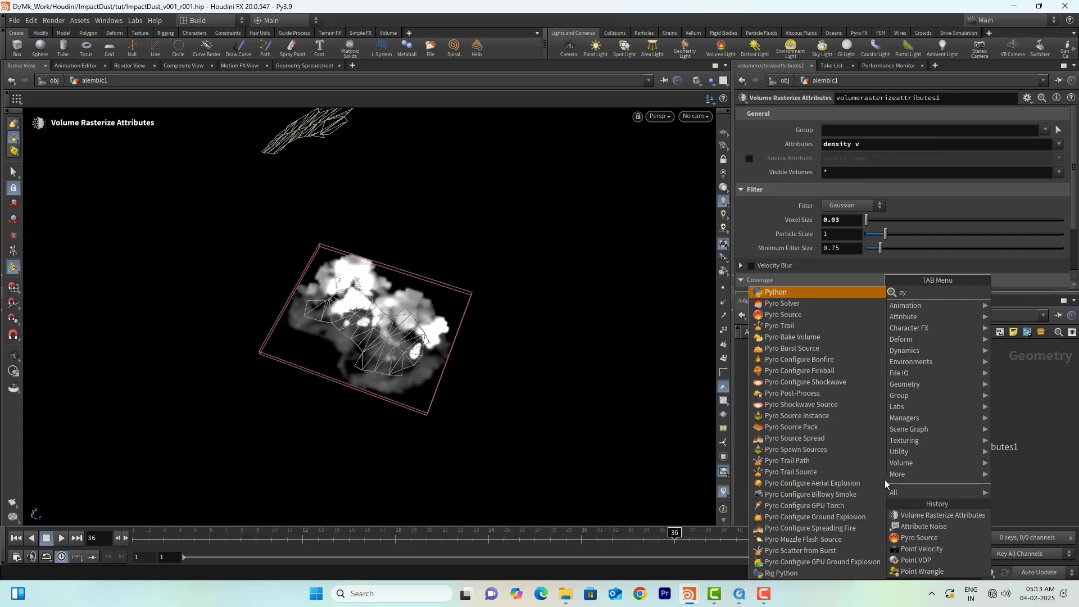
text(rosol)
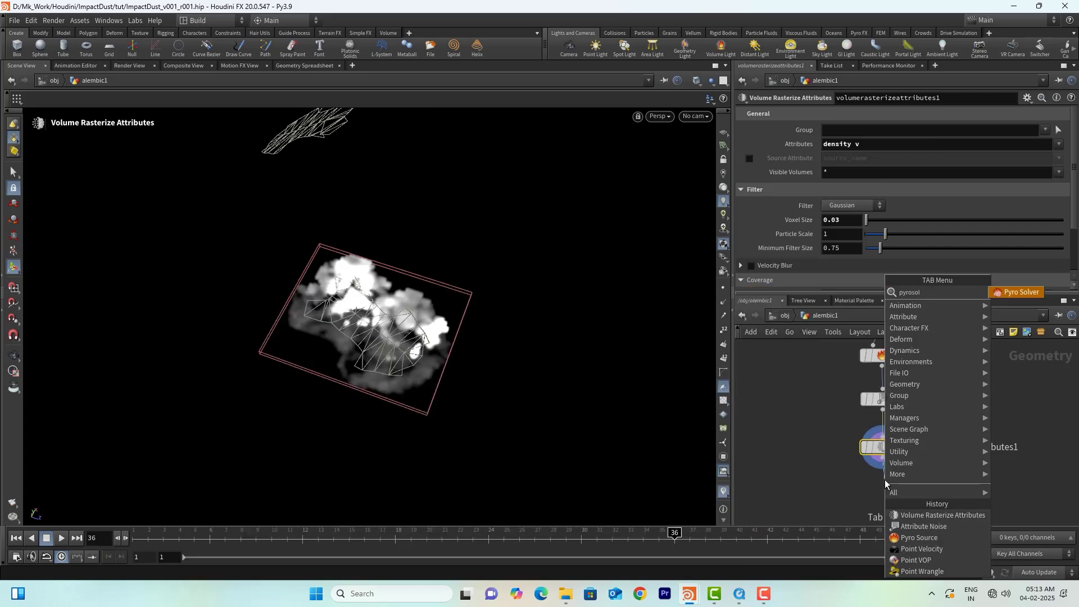
key(Return)
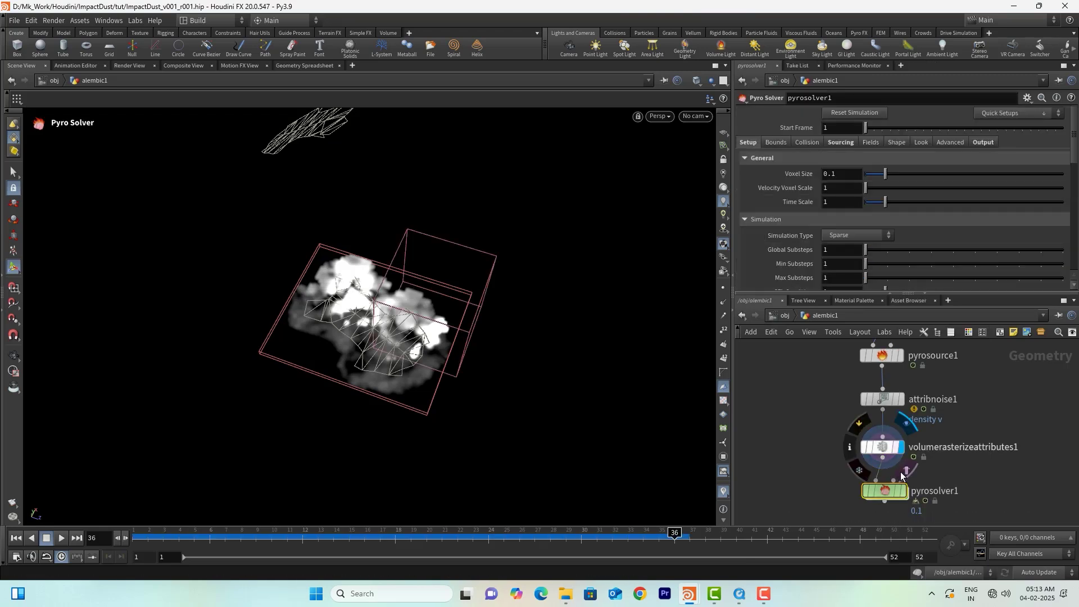
click(903, 491)
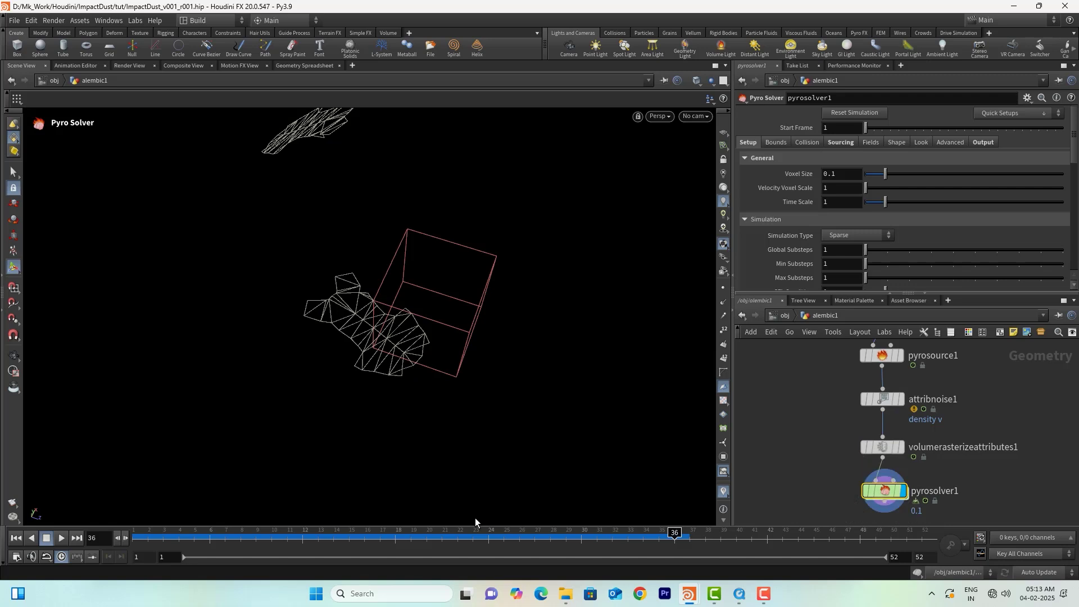
Scrub the pyrosolver1 simulation, return to frame 1, and examine the result around the debris pieces
click(587, 539)
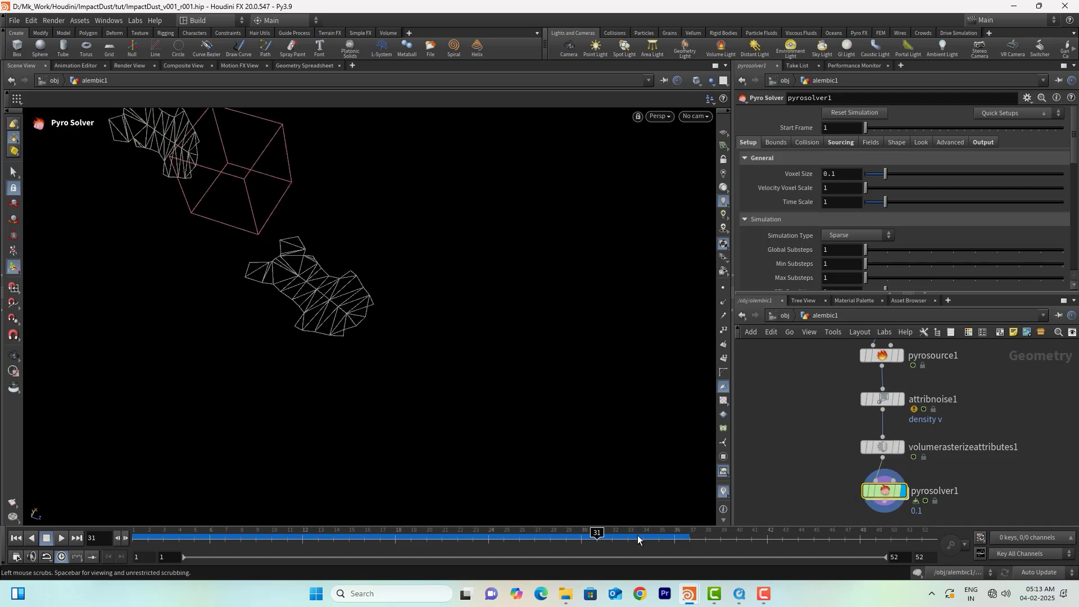
click(137, 537)
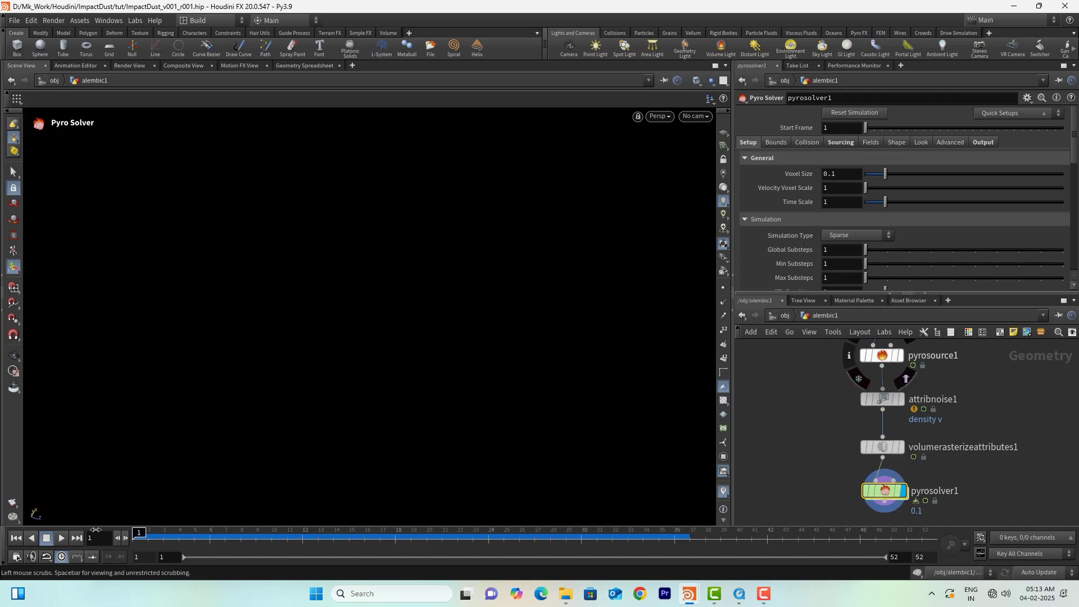
click(15, 538)
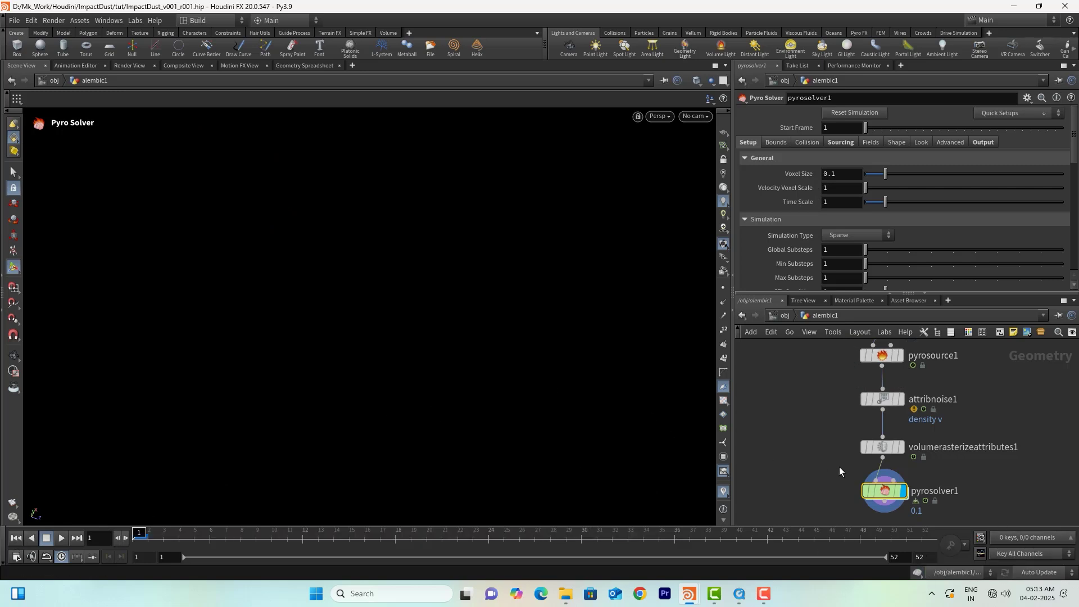
scroll(959, 485, down, 1)
key(Escape)
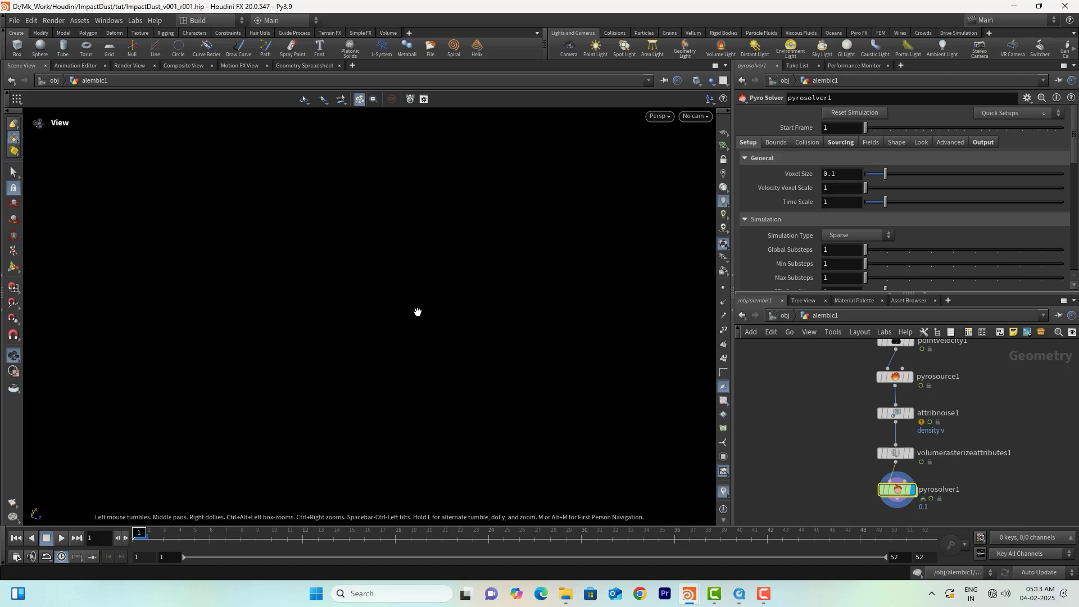
alt+right_drag(295, 356, 263, 356)
mouse_move(382, 295)
alt+right_down()
mouse_move(303, 301)
mouse_move(248, 288)
alt+right_up()
alt+middle_drag(248, 288, 395, 386)
mouse_move(395, 385)
alt+mouse_down()
mouse_move(332, 363)
mouse_move(302, 323)
mouse_move(270, 362)
alt+mouse_up()
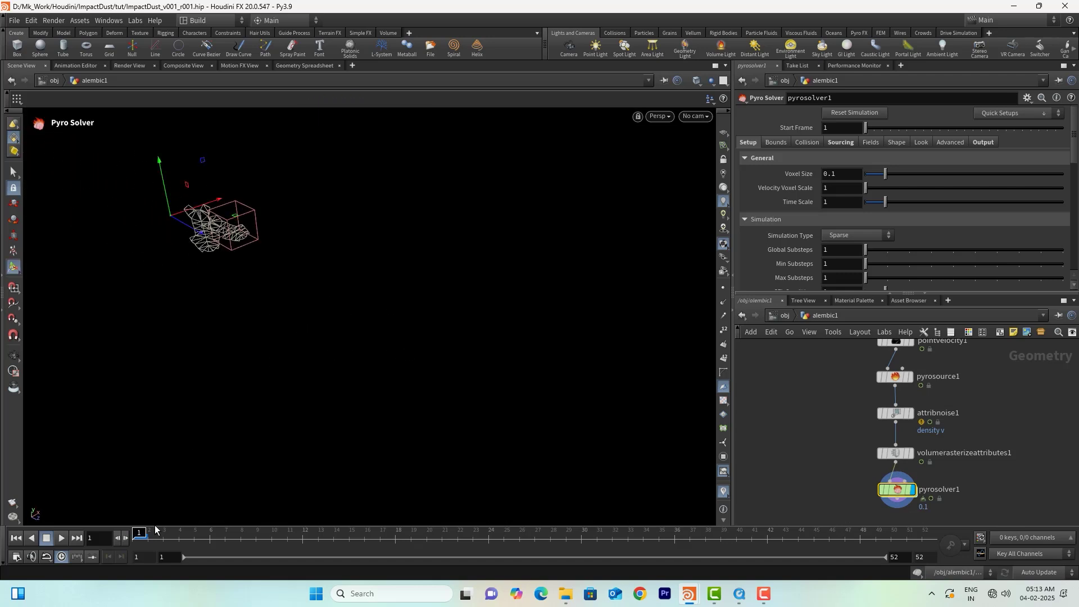
mouse_move(143, 534)
mouse_down()
mouse_move(482, 533)
mouse_move(139, 533)
mouse_up()
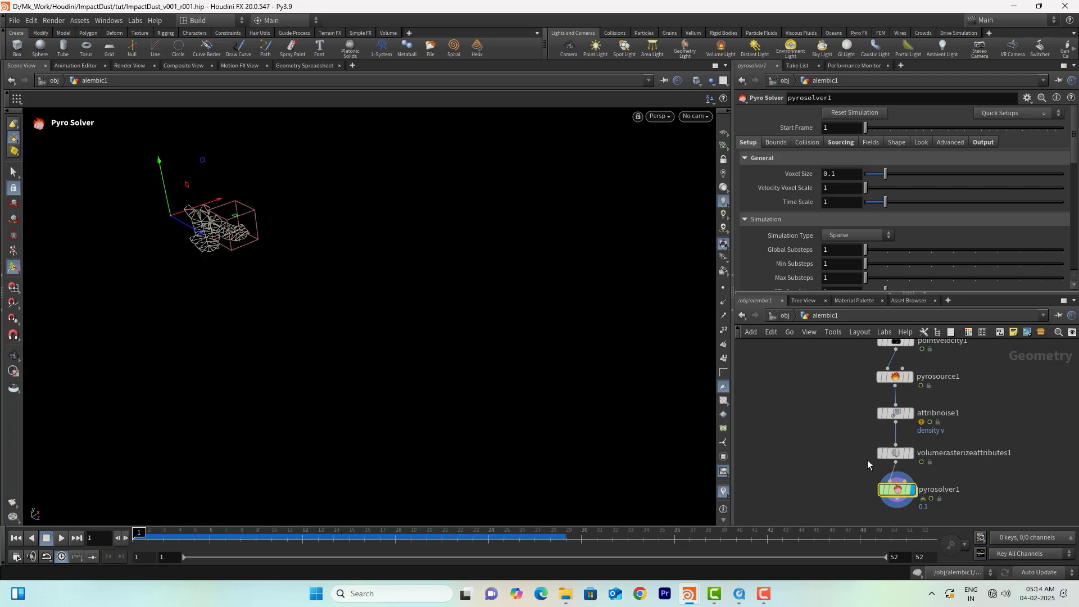
Display volumerasterizeattributes1 and examine its source volume at frame 1
click(896, 454)
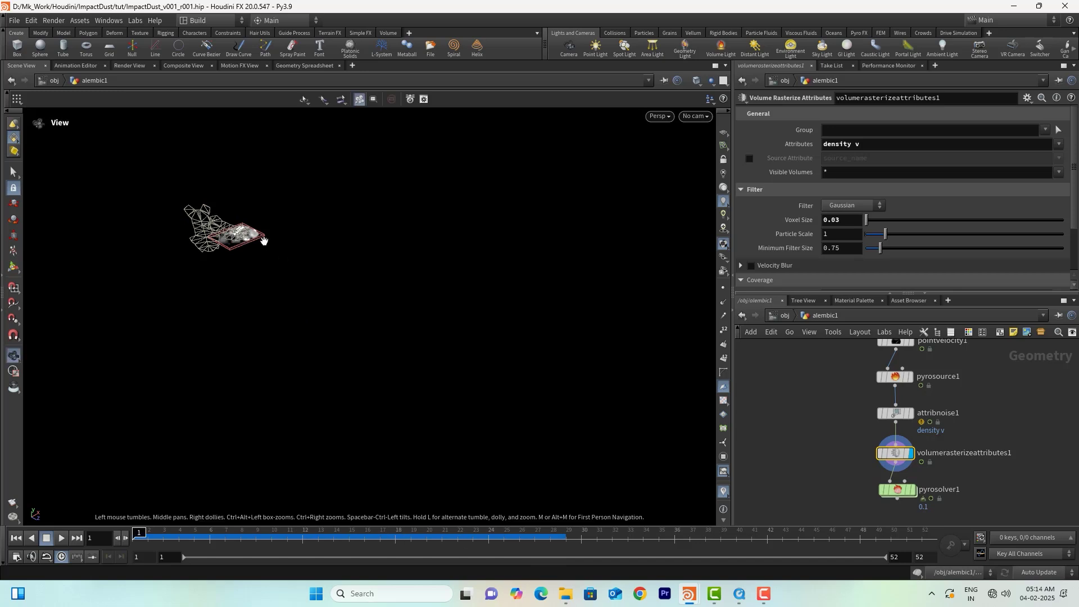
alt+middle_drag(262, 238, 226, 332)
alt+right_drag(226, 332, 422, 304)
drag(422, 304, 245, 258)
drag(141, 530, 40, 525)
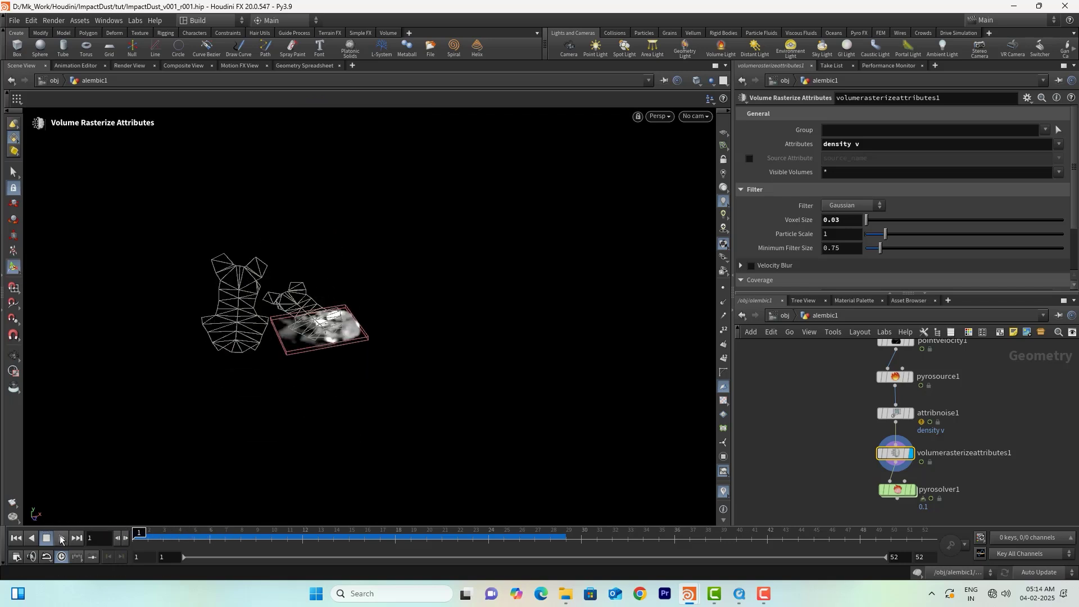
Display pyrosolver1 and play the simulation for a few frames to check for smoke
click(912, 490)
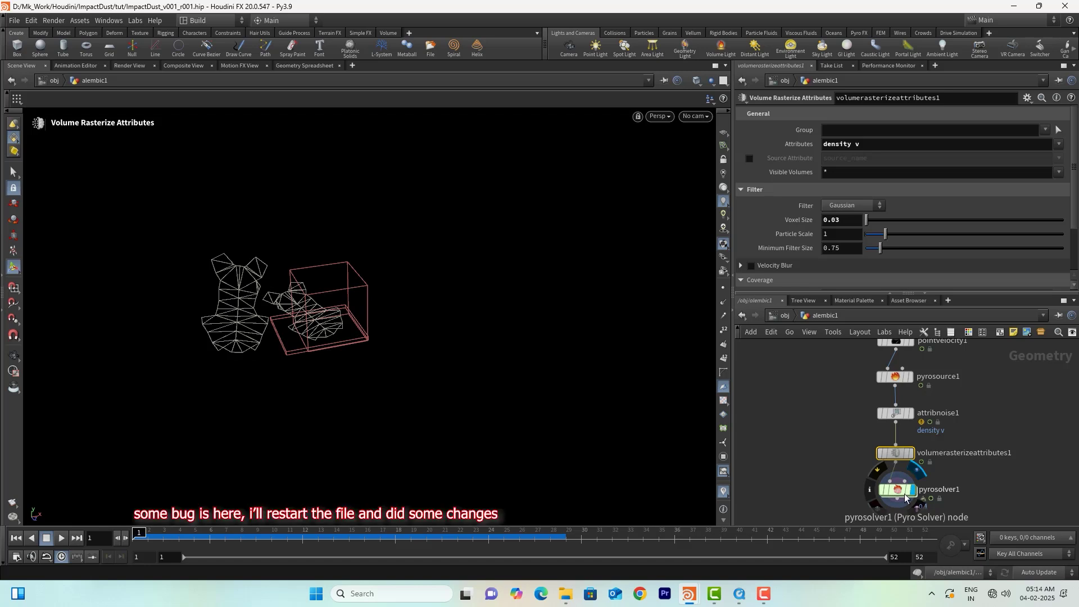
click(917, 572)
click(62, 538)
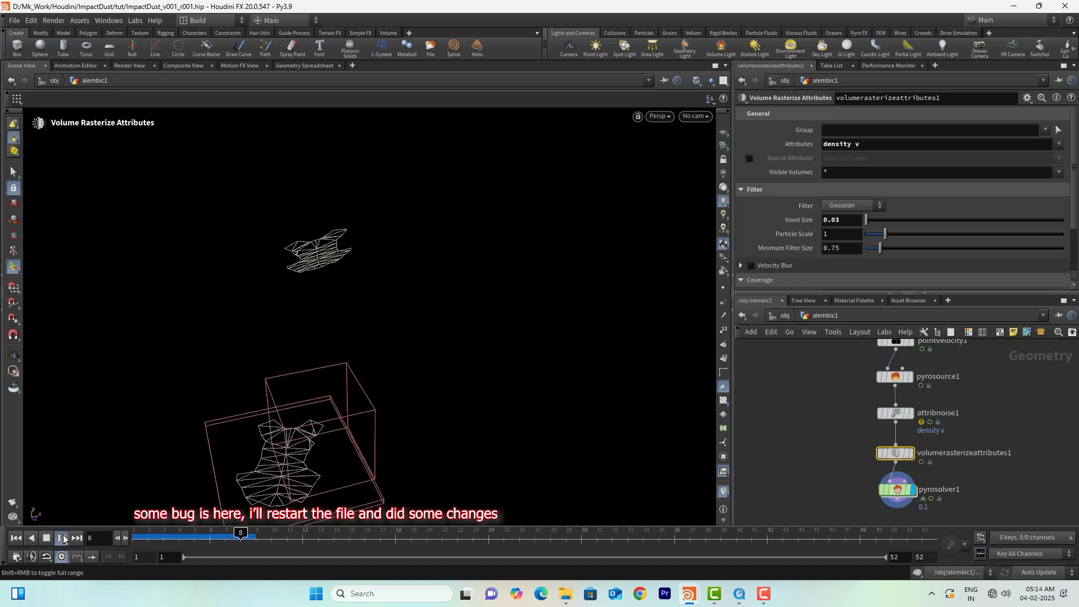
click(46, 539)
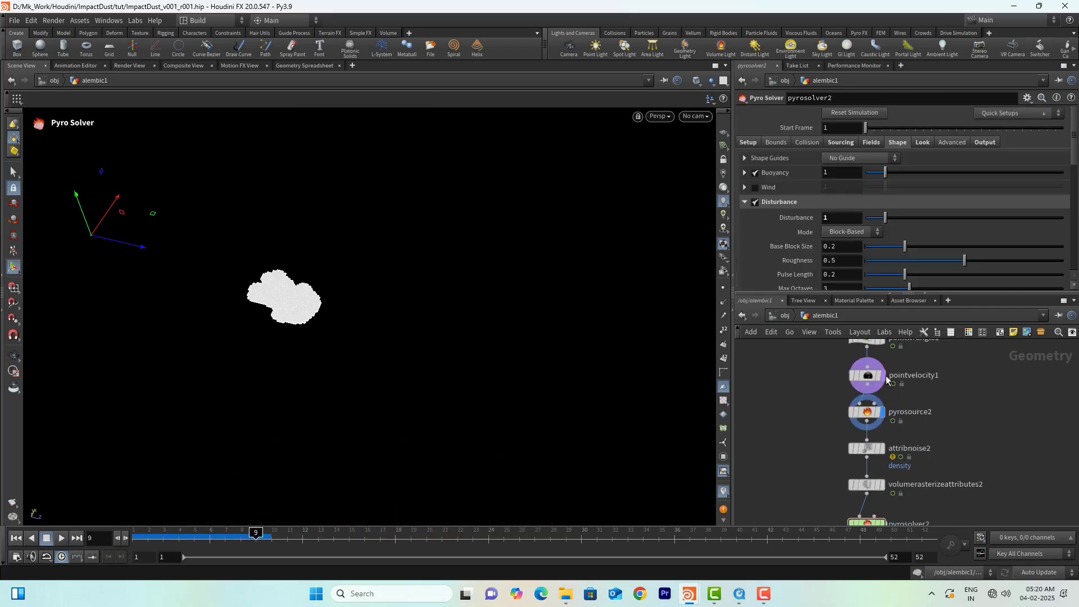
Display pyrosource2 and review its scattered points, particle separation and density attribute settings
click(881, 377)
scroll(868, 426, up, 3)
click(892, 403)
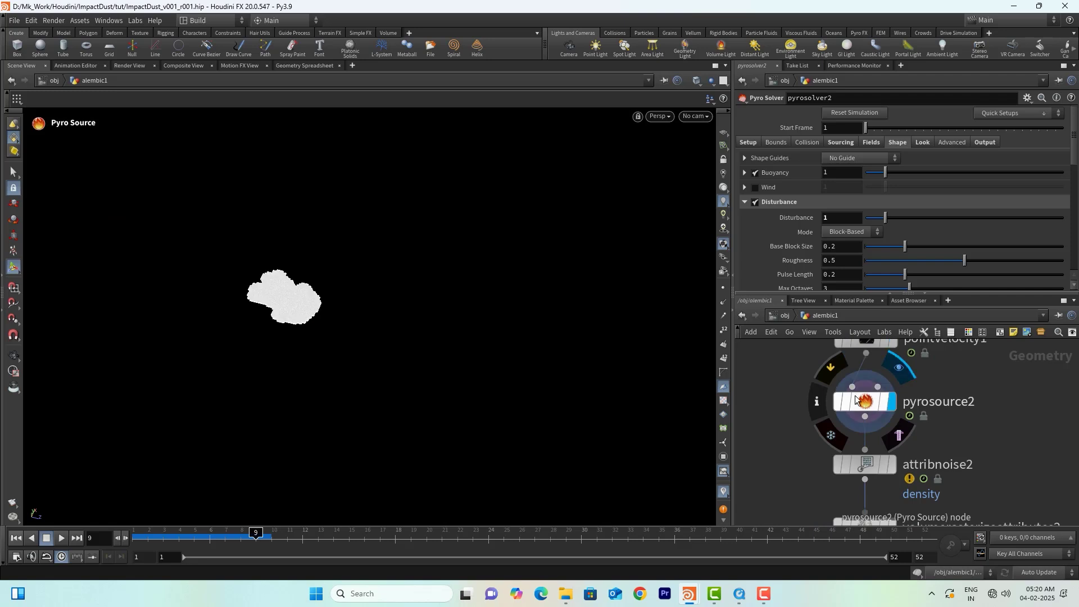
click(864, 402)
scroll(465, 296, up, 3)
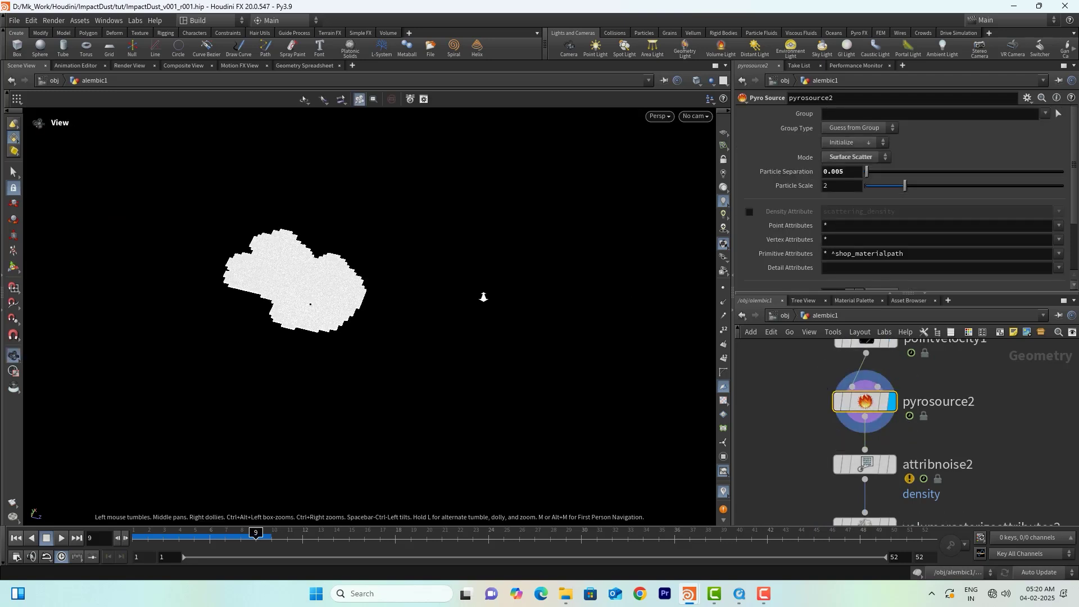
scroll(972, 174, down, 3)
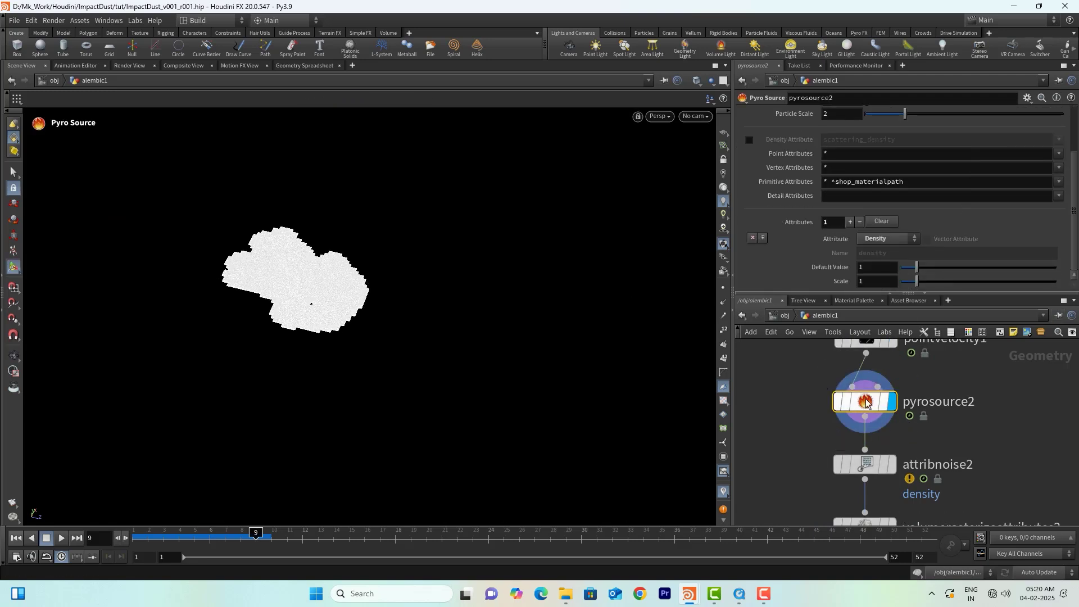
middle_drag(971, 449, 969, 421)
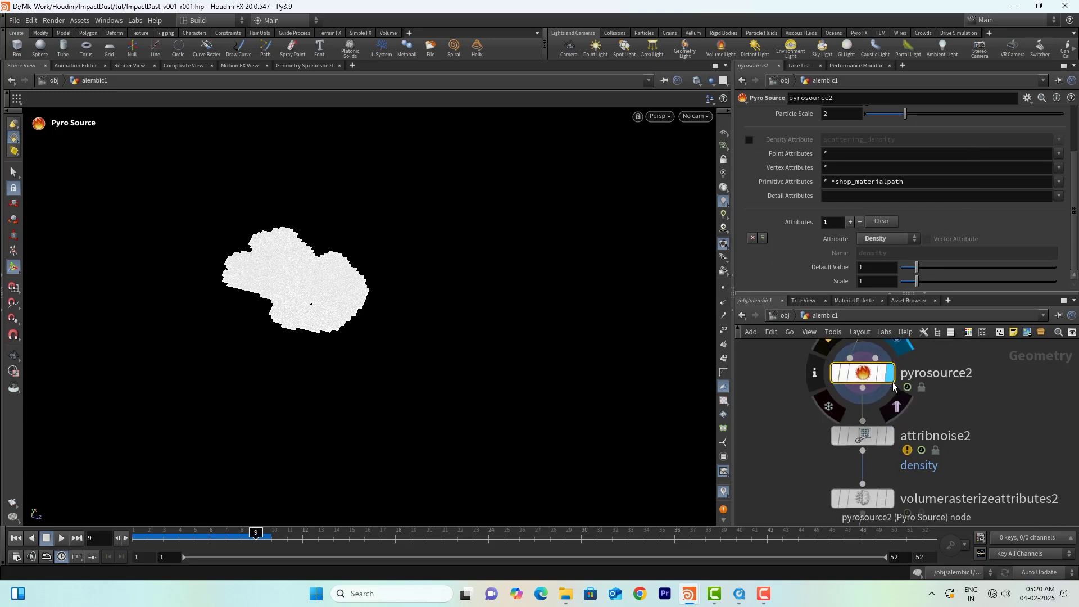
Display attribnoise2 and examine the density noise on the scattered points
click(890, 436)
drag(417, 336, 325, 392)
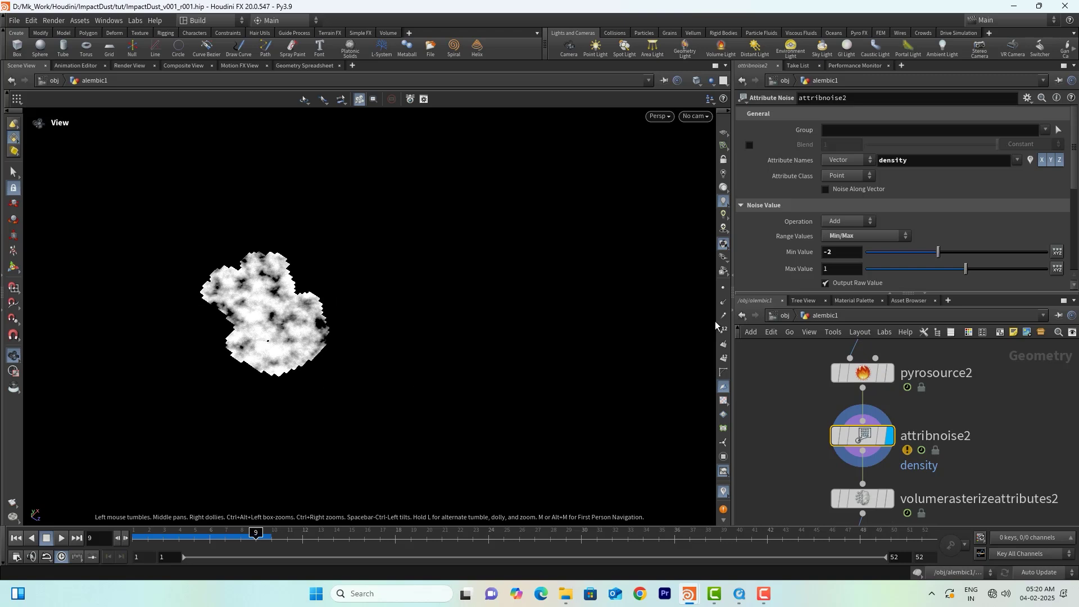
key(Return)
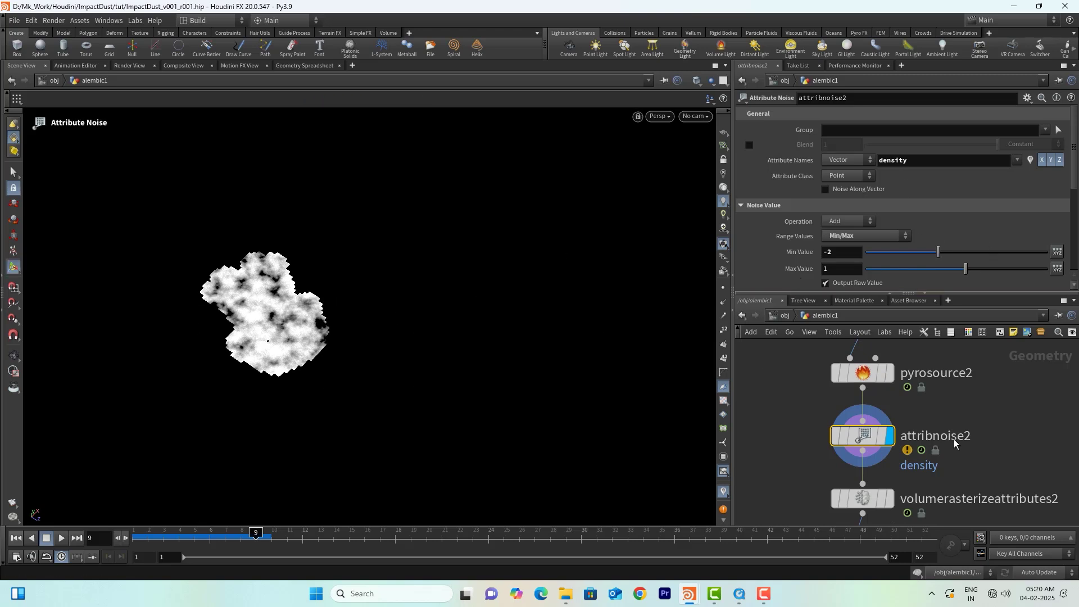
Display volumerasterizeattributes2 and review its volume, attributes, voxel size and velocity blur settings
click(916, 484)
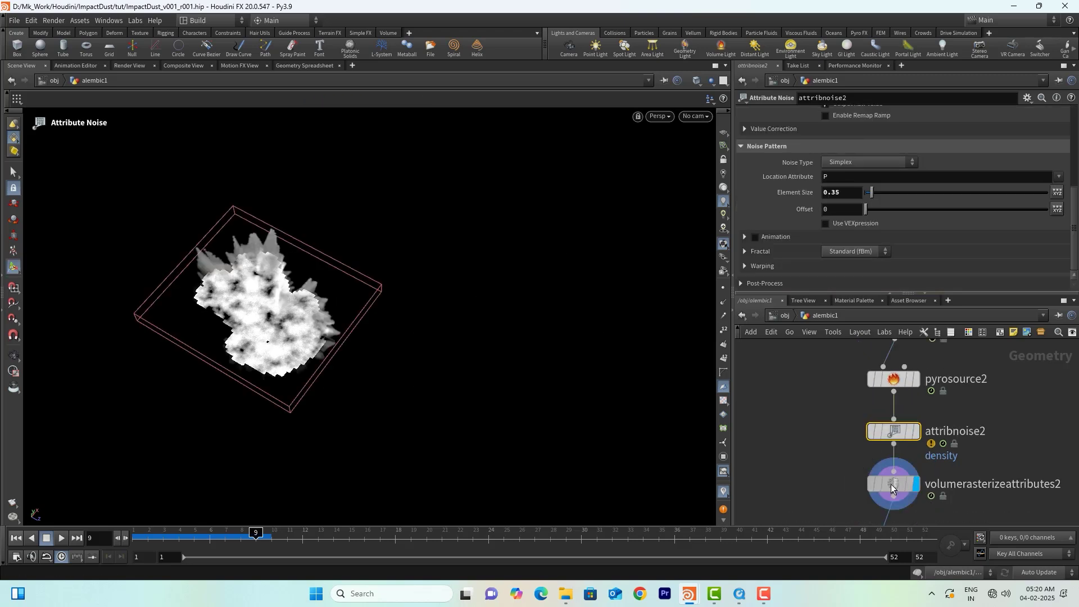
click(891, 484)
key(Escape)
drag(226, 342, 347, 320)
key(Return)
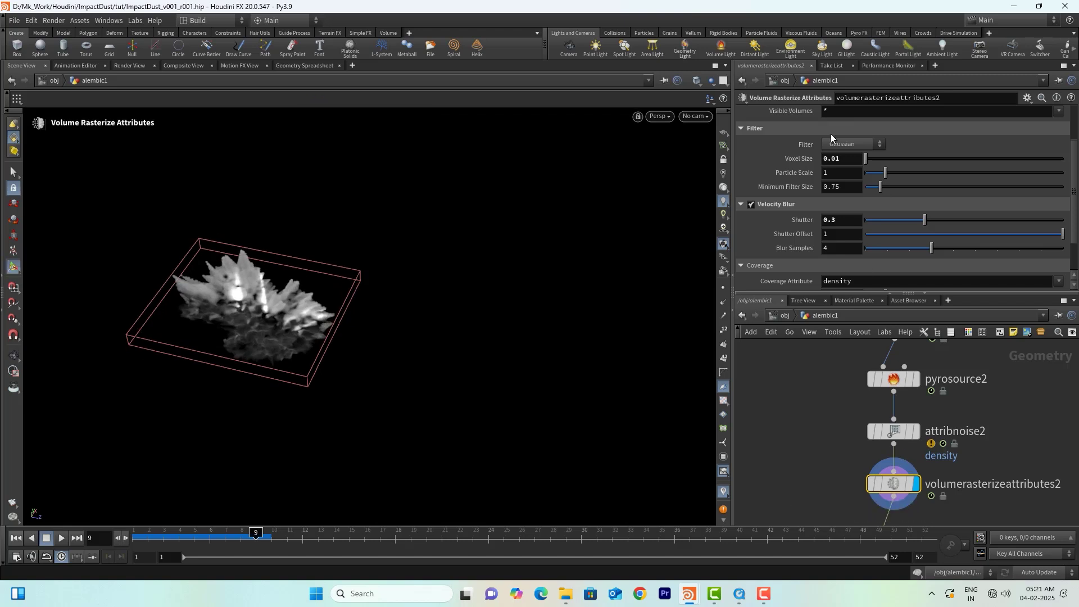
scroll(854, 173, up, 3)
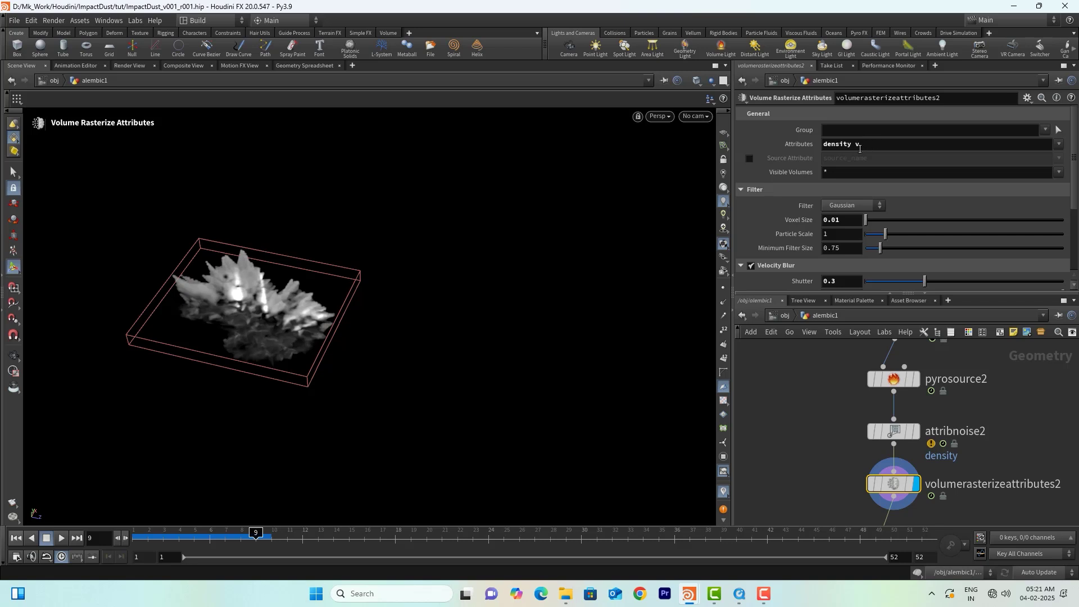
scroll(811, 234, down, 3)
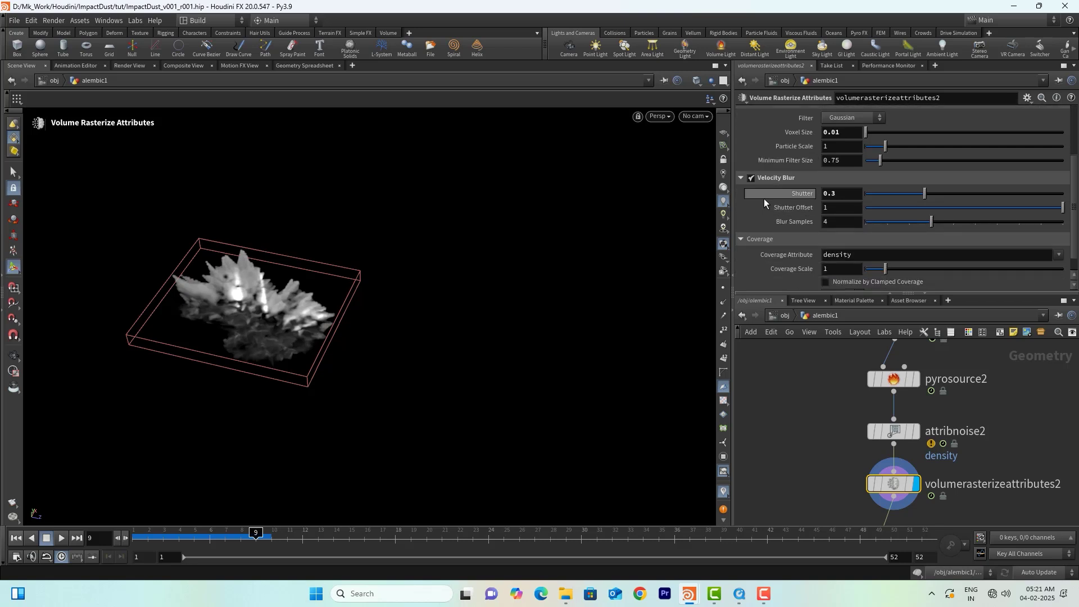
scroll(781, 192, up, 4)
scroll(786, 191, down, 3)
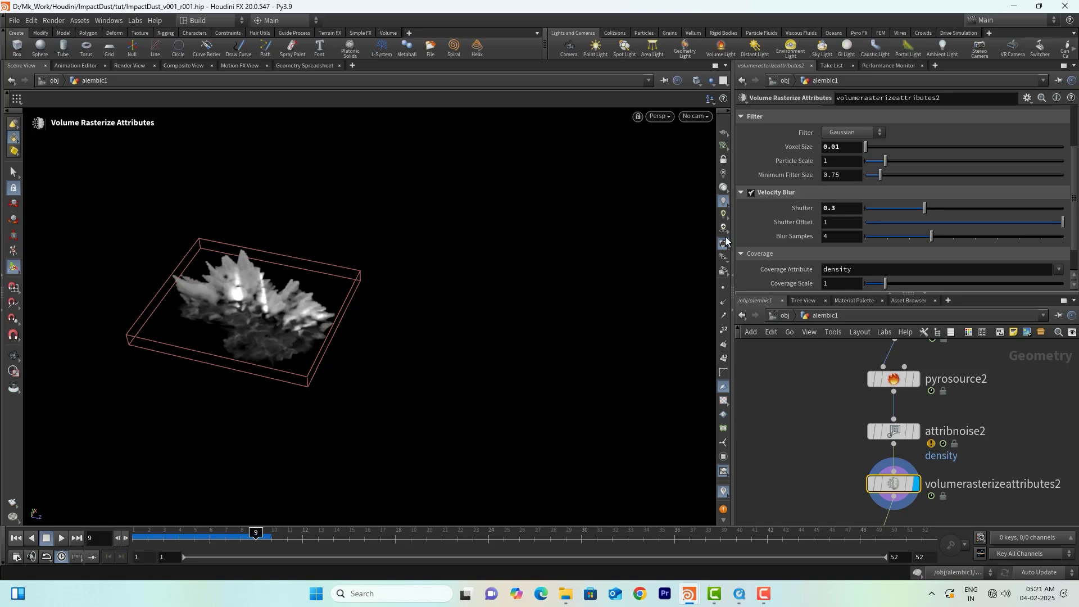
Set the Velocity Blur Shutter of volumerasterizeattributes2 to 0.5 and inspect the stretched volume
drag(837, 208, 755, 205)
click(848, 208)
key(BackSpace)
text(.)
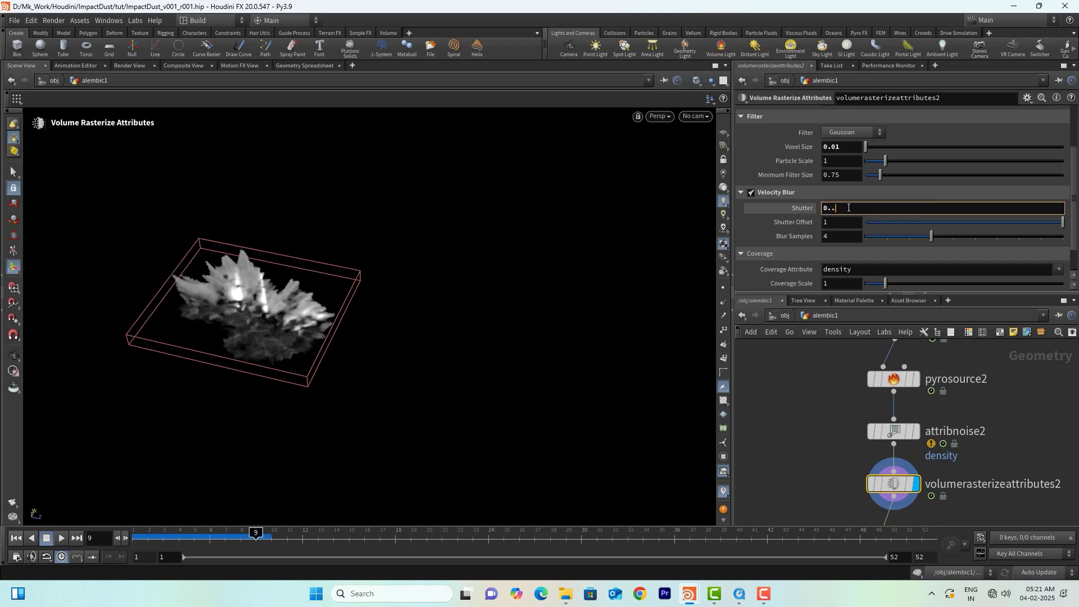
key(Return)
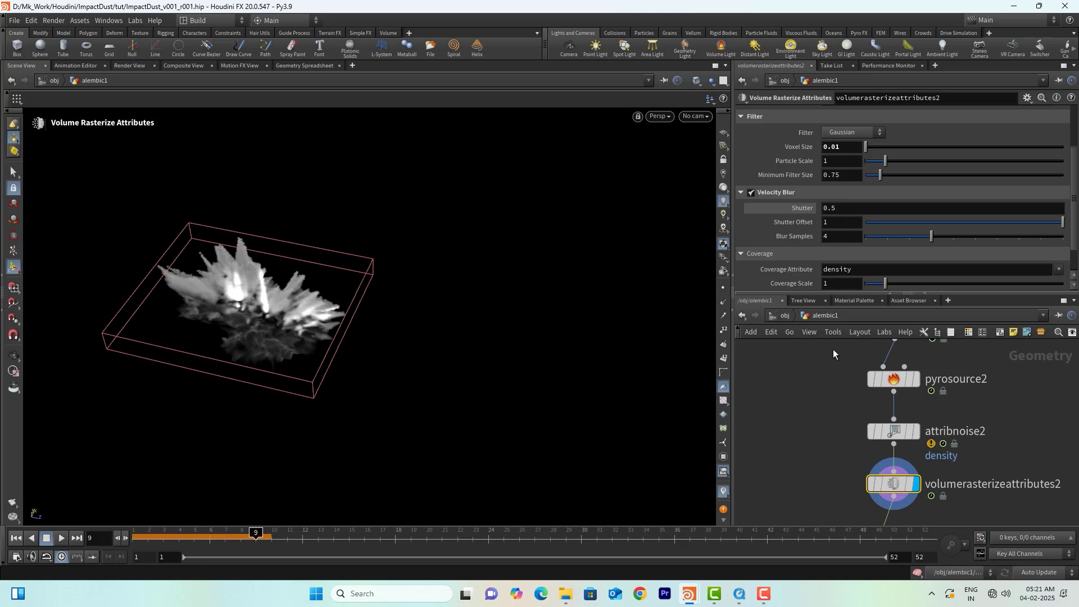
middle_drag(847, 362, 826, 420)
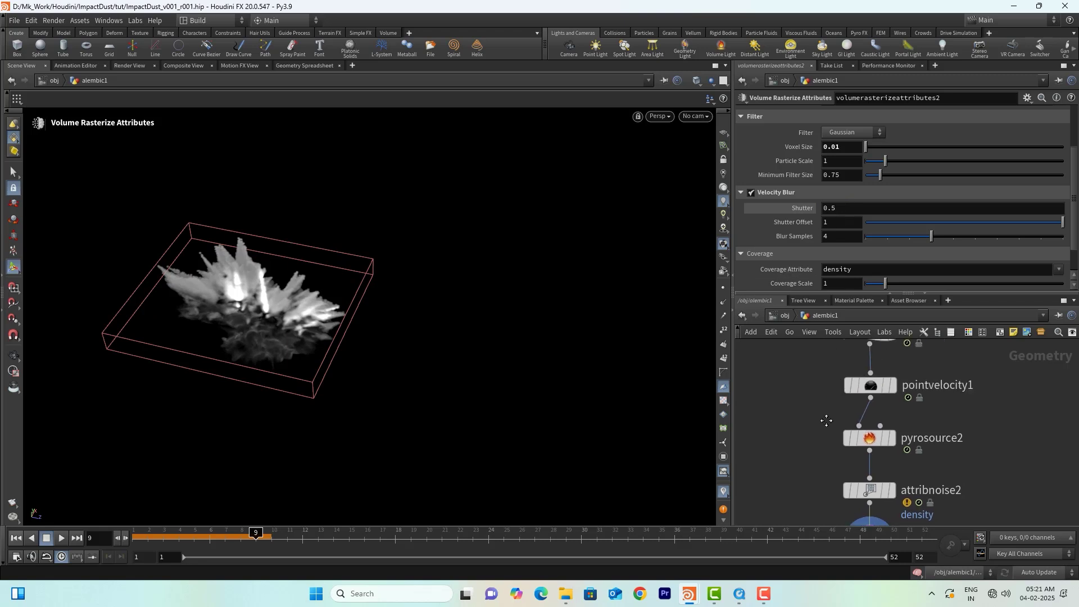
click(802, 207)
alt+drag(241, 340, 275, 352)
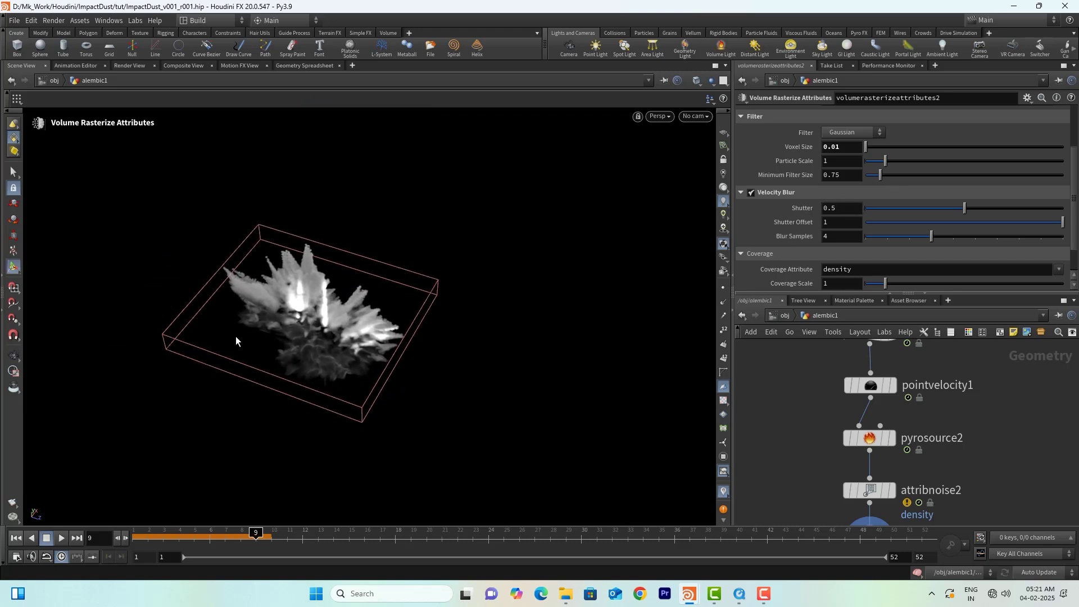
Set the Velocity Blur Shutter of volumerasterizeattributes2 back to 0.3 and inspect the volume
key(ctrl+z)
drag(832, 212, 853, 210)
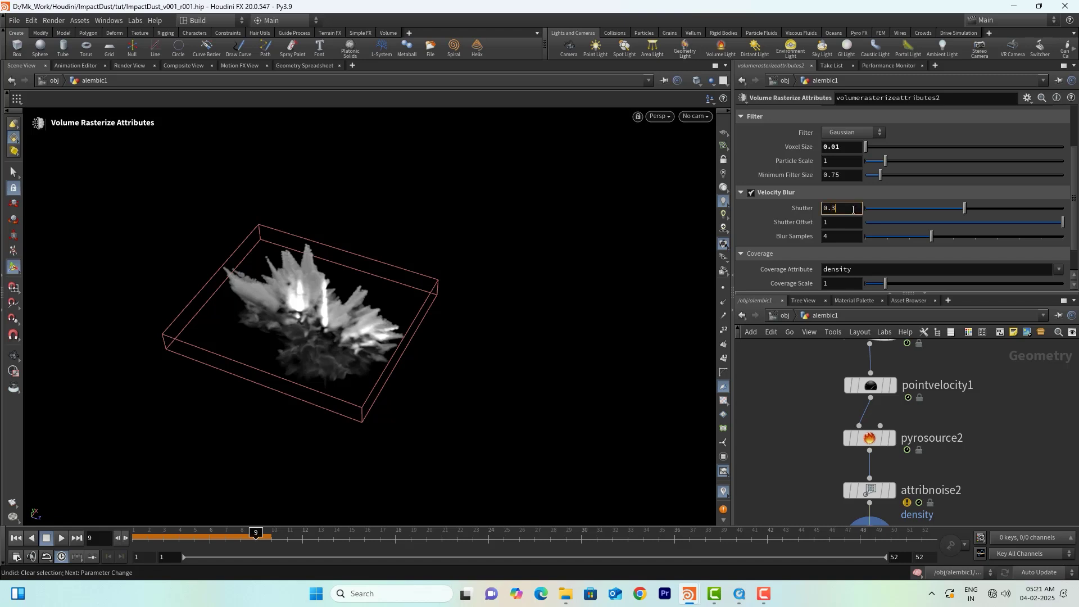
key(Return)
alt+drag(174, 345, 322, 306)
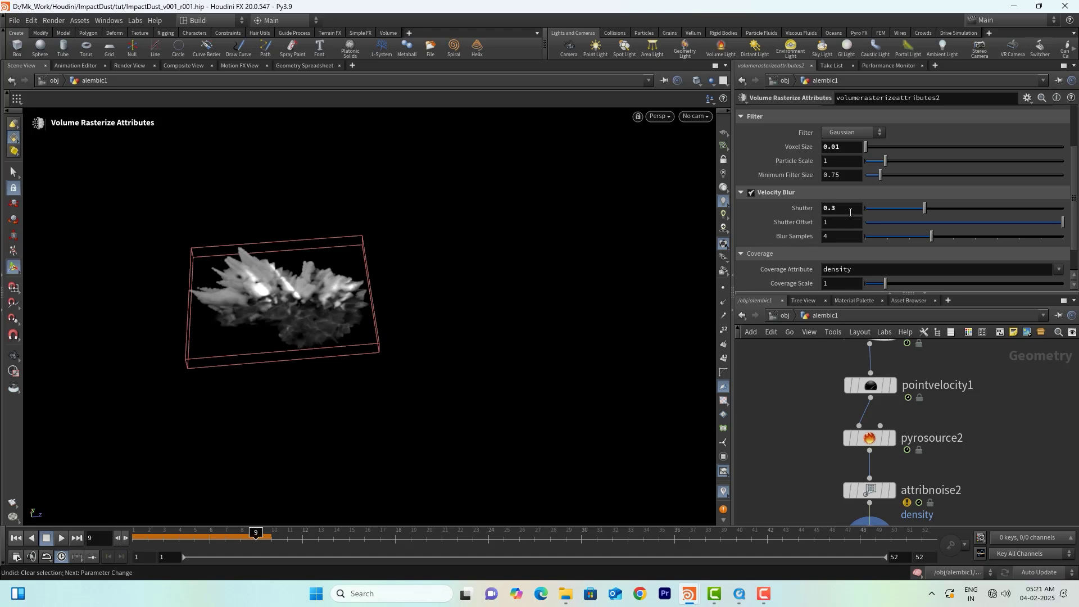
Toggle Velocity Blur off and on again in volumerasterizeattributes2 to compare the volume's shape, leaving it enabled
click(751, 193)
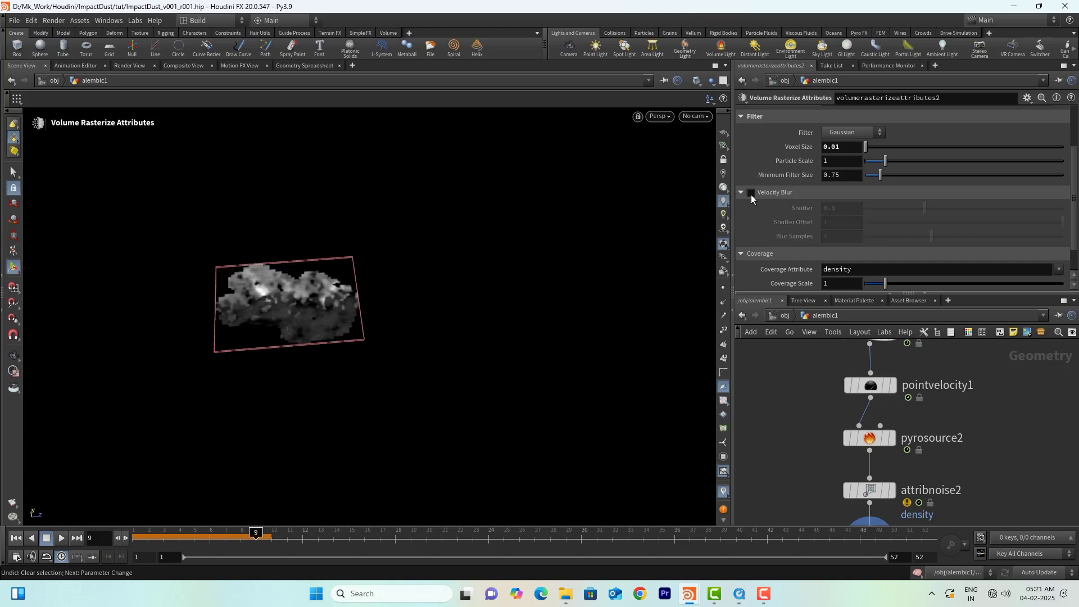
click(751, 194)
click(752, 194)
click(751, 194)
alt+drag(244, 289, 173, 275)
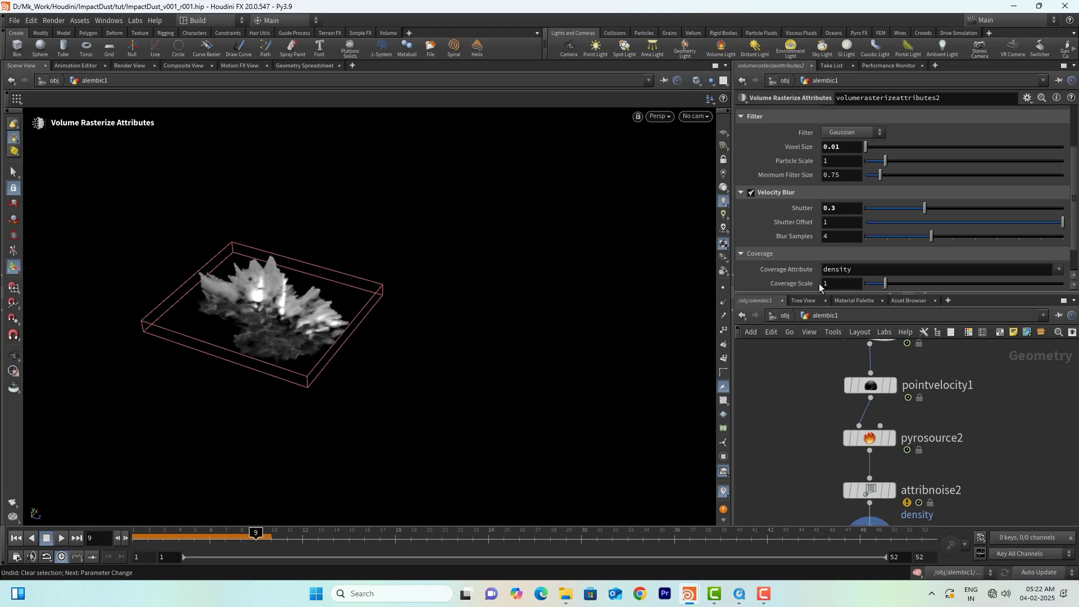
Display pyrosolver2 and play the simulation from the first frame to inspect the dust
middle_drag(814, 433, 811, 375)
scroll(812, 376, down, 3)
scroll(852, 473, up, 3)
click(859, 471)
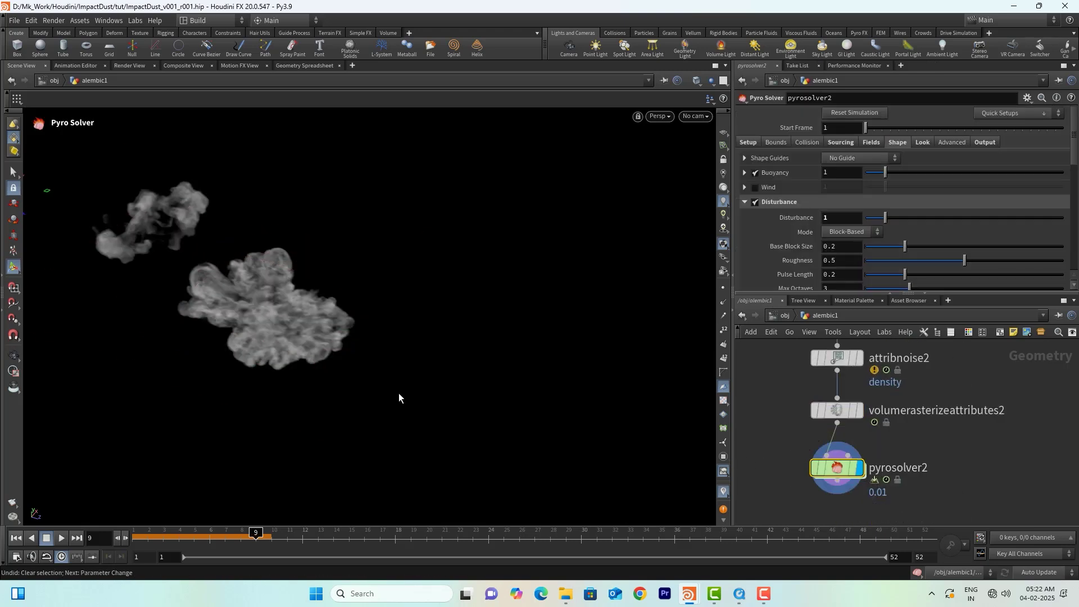
click(15, 538)
click(61, 539)
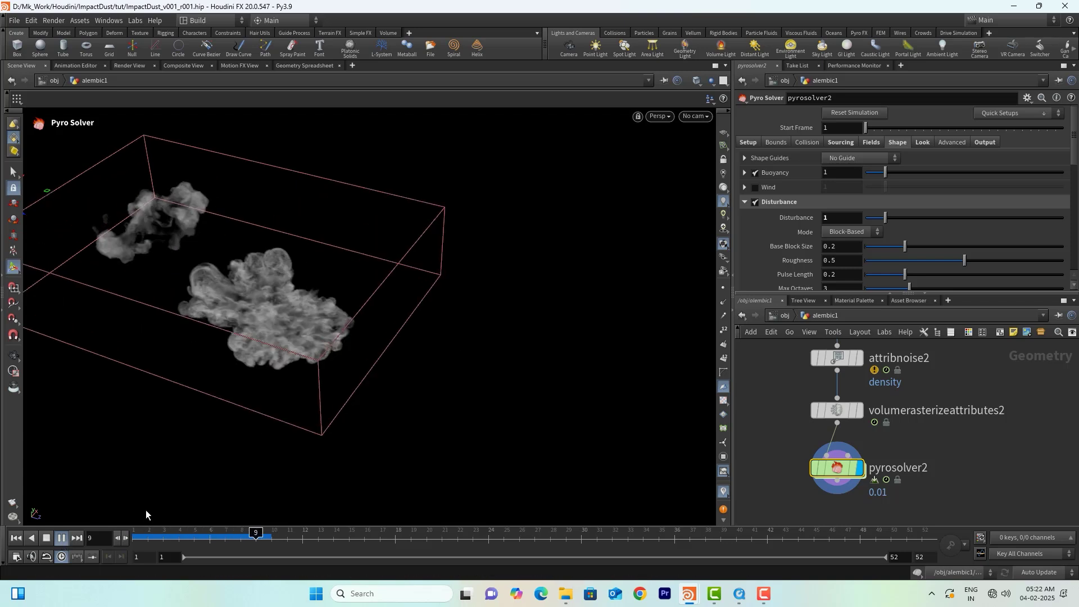
click(49, 539)
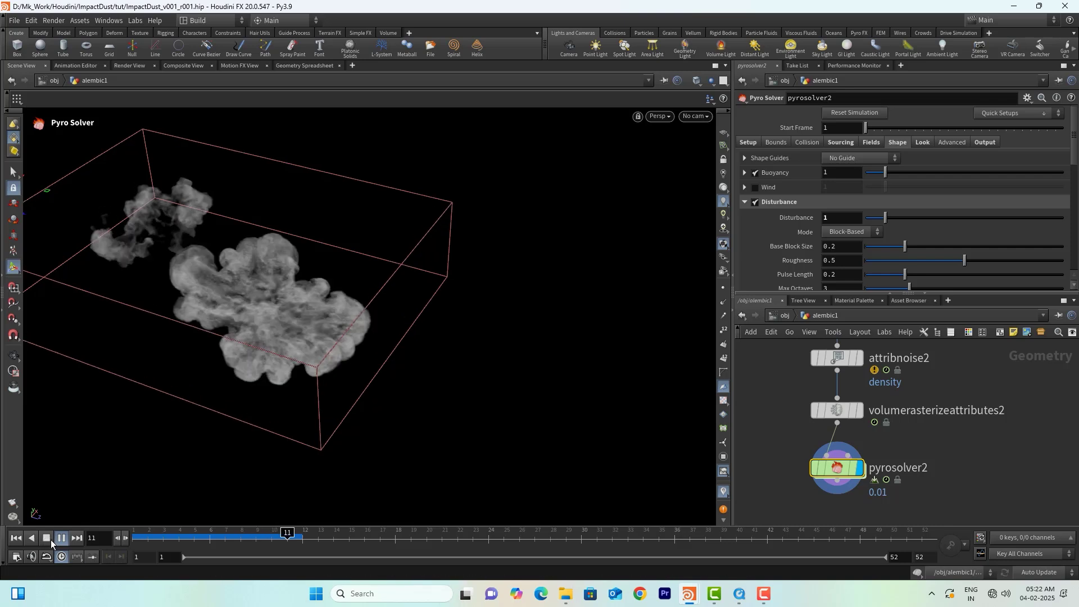
alt+drag(343, 390, 338, 427)
Add an Extrude Volume node on a new branch from the OUT_Ground null
scroll(972, 426, down, 5)
middle_drag(971, 418, 949, 463)
scroll(949, 462, down, 2)
middle_drag(967, 367, 921, 496)
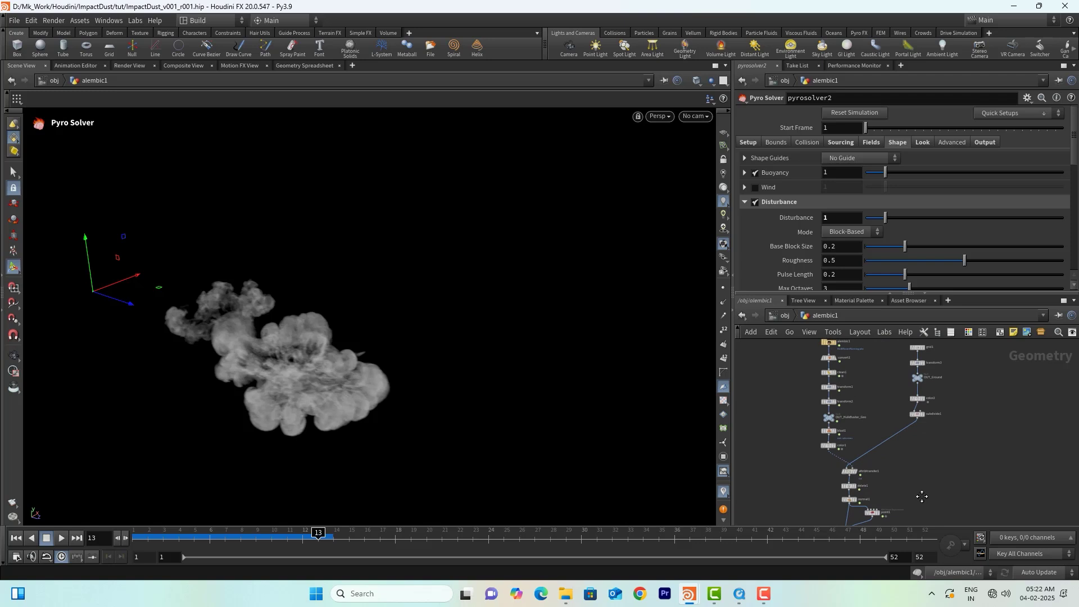
scroll(920, 461, up, 3)
middle_drag(933, 432, 911, 486)
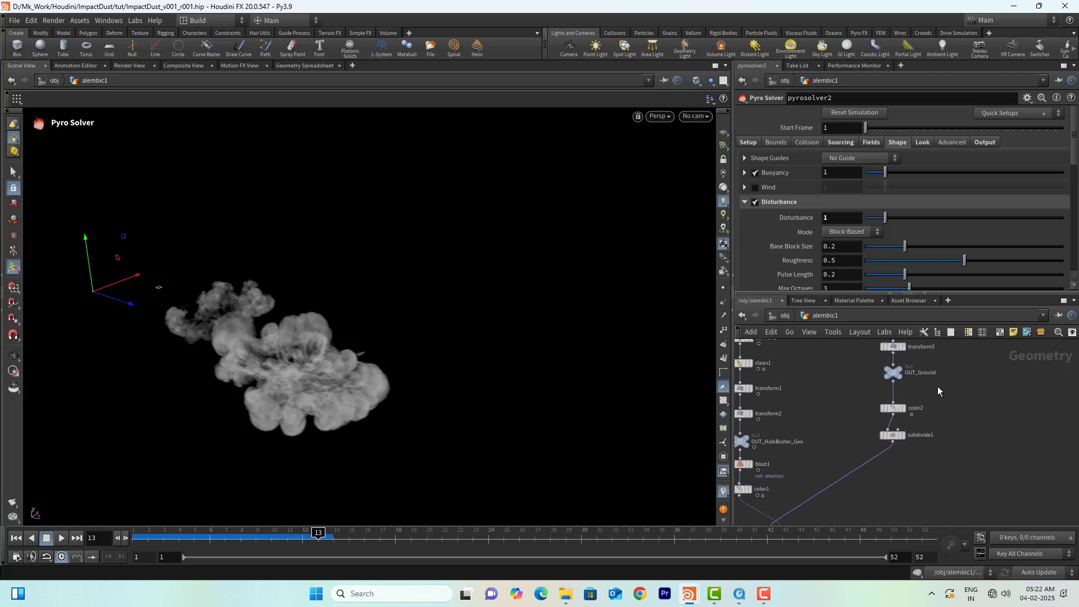
middle_drag(937, 388, 933, 420)
click(888, 415)
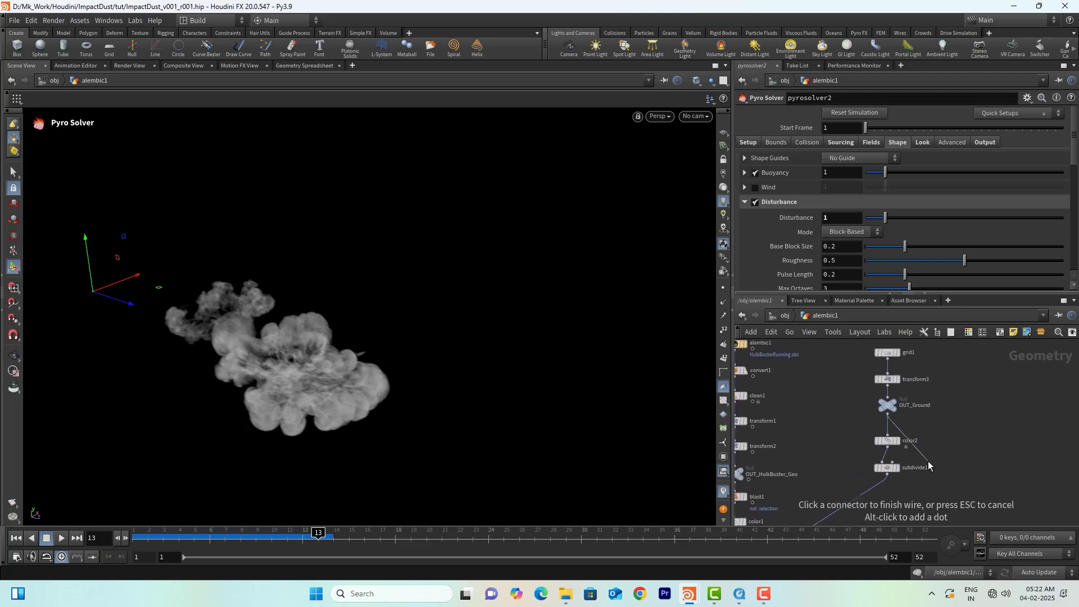
key(Tab)
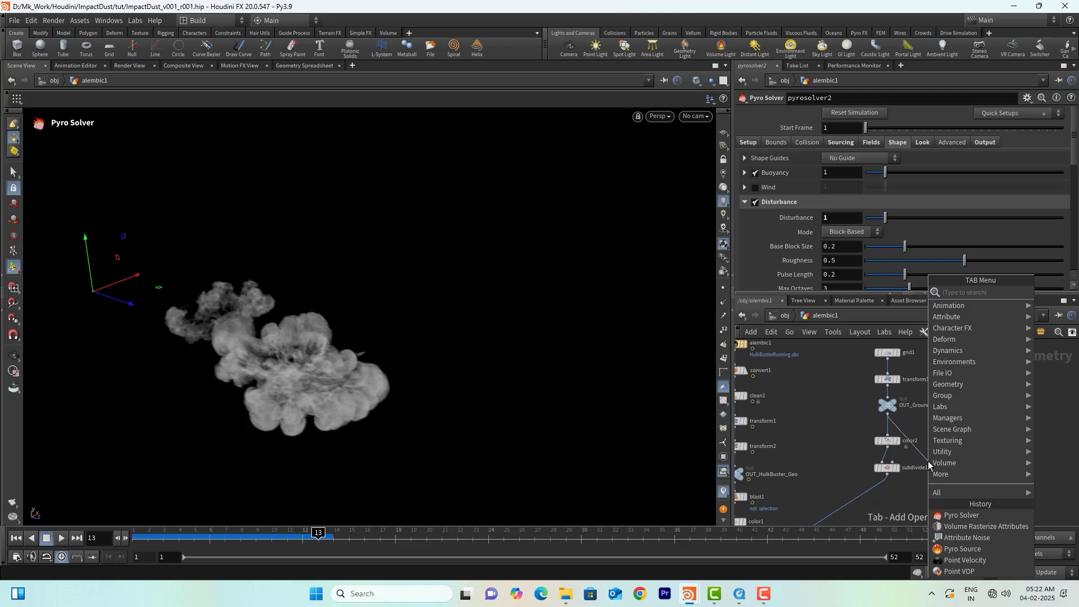
text(vol)
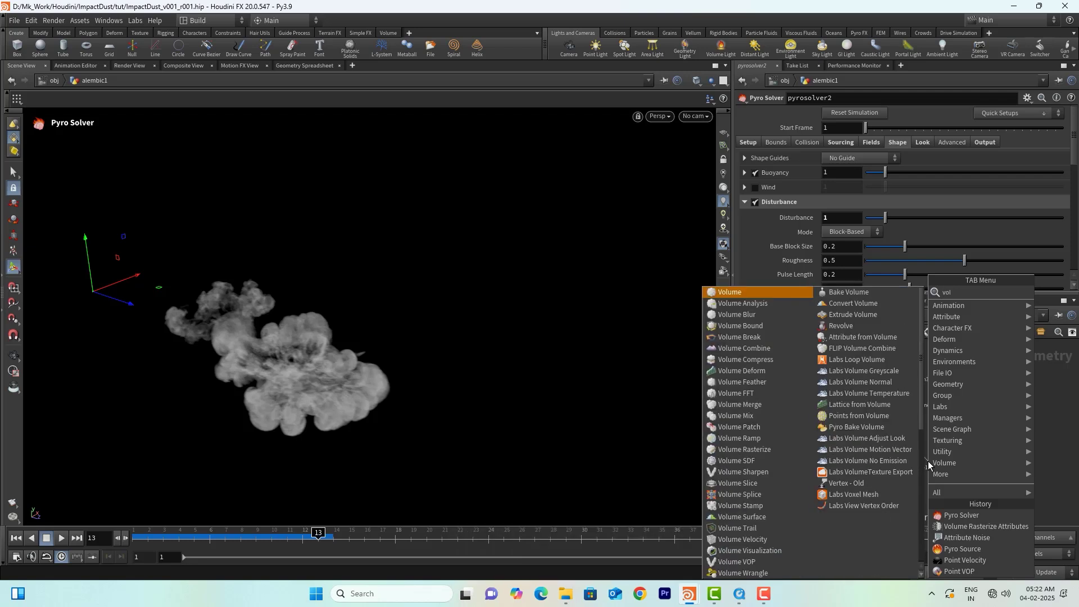
click(885, 315)
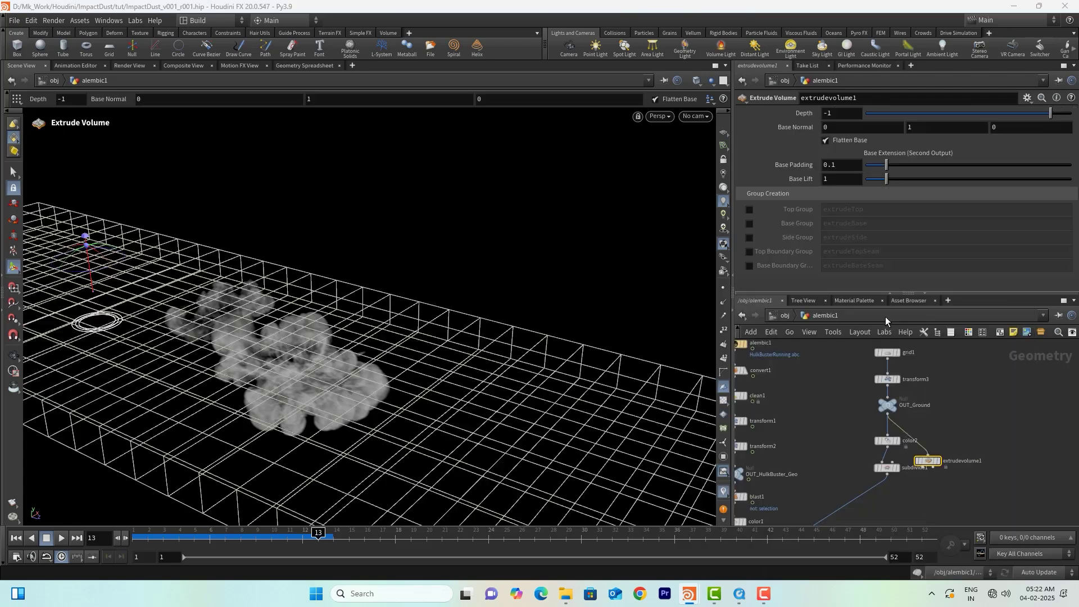
Display extrudevolume1, move the node clear of subdivide1 and inspect the thickened ground
click(939, 461)
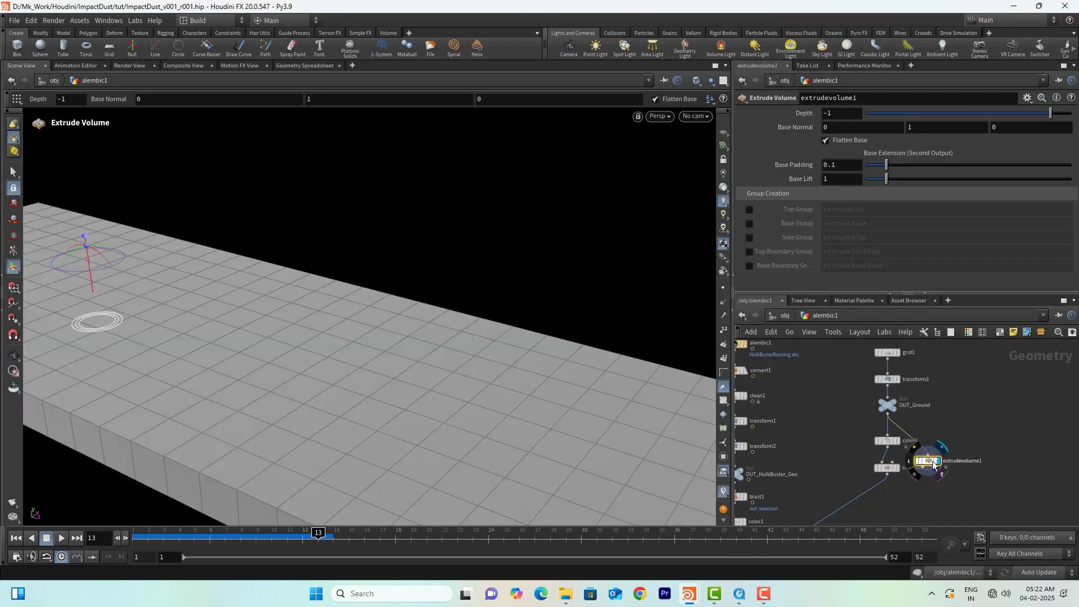
drag(931, 463, 946, 489)
alt+right_drag(330, 303, 227, 370)
alt+drag(312, 380, 275, 384)
alt+middle_drag(337, 366, 311, 318)
middle_drag(993, 499, 988, 431)
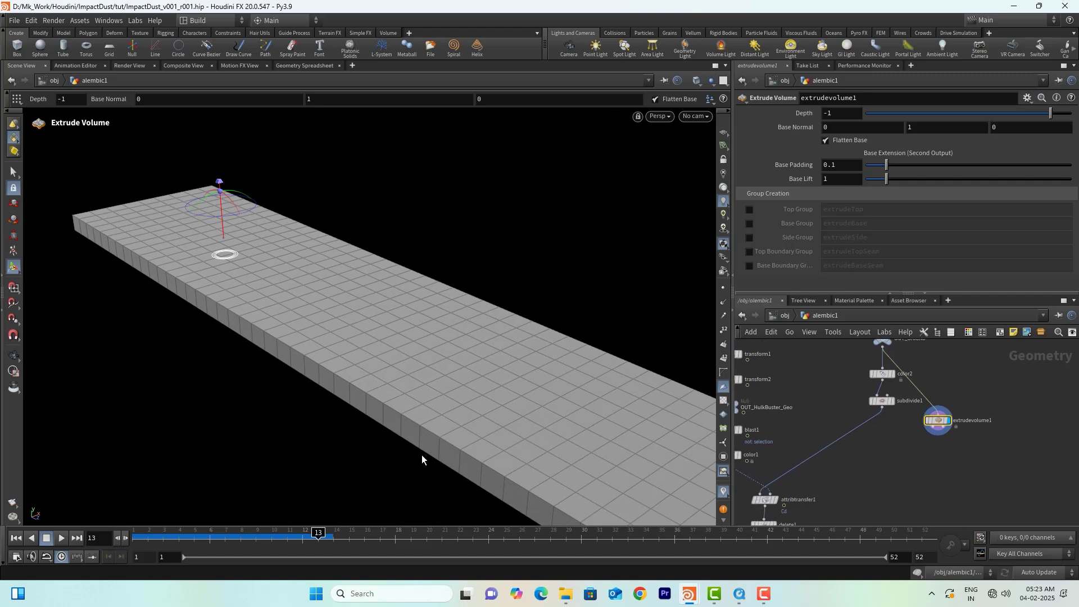
Add a VDB from Polygons node below extrudevolume1, wired to its first output, and display it
scroll(951, 453, up, 2)
click(926, 414)
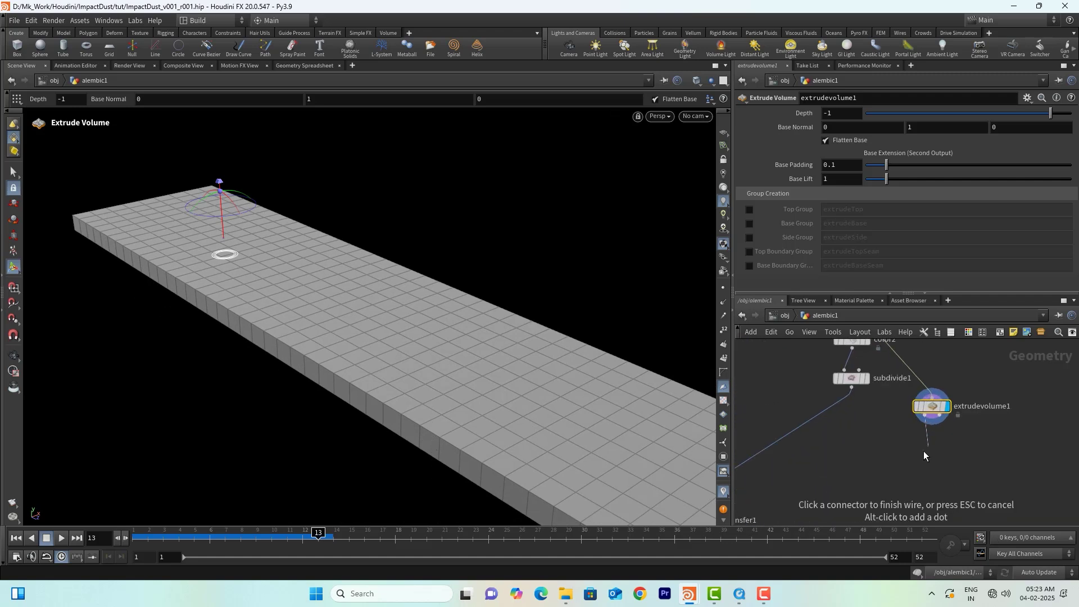
scroll(884, 487, down, 4)
middle_drag(884, 487, 885, 418)
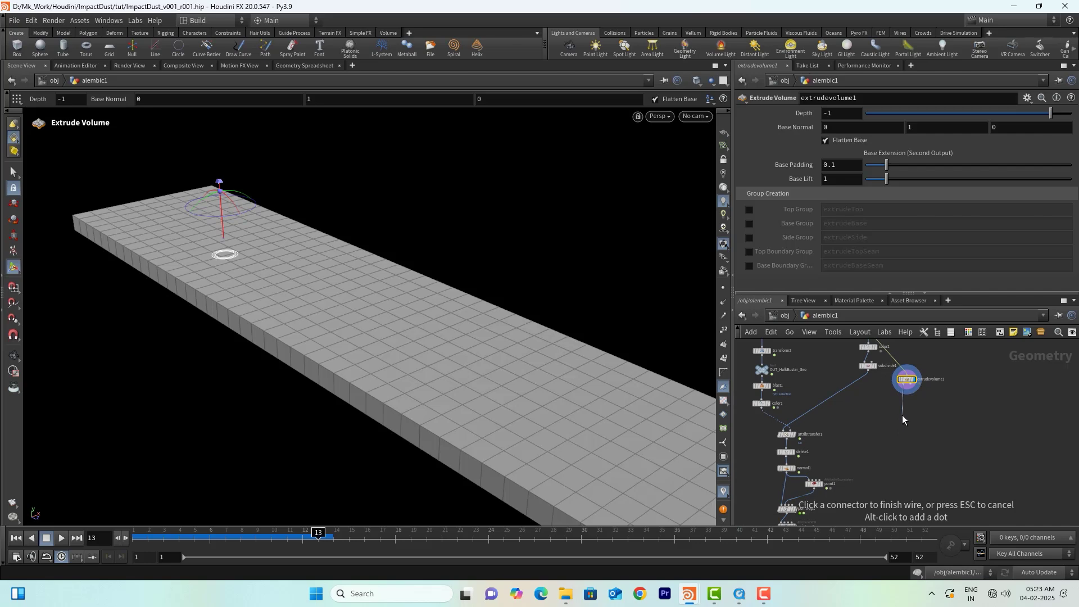
key(Tab)
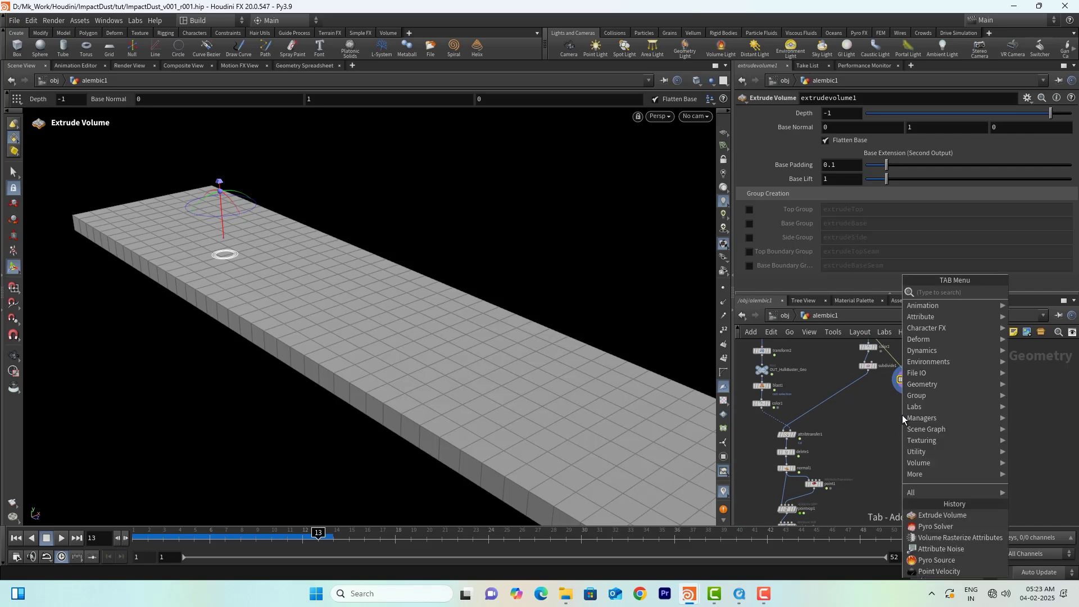
text(vd)
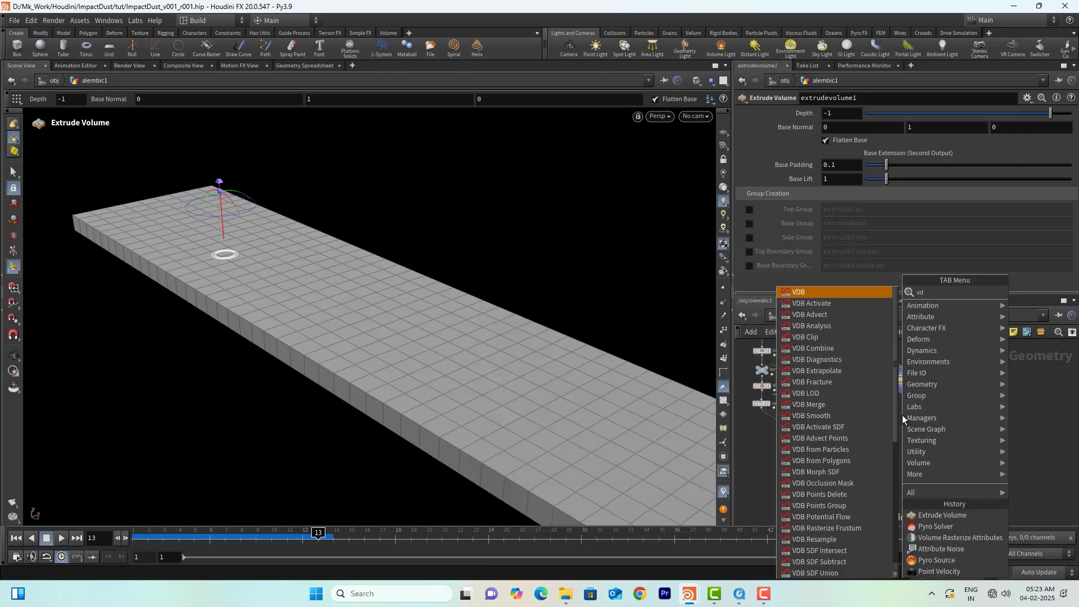
text(bfrom)
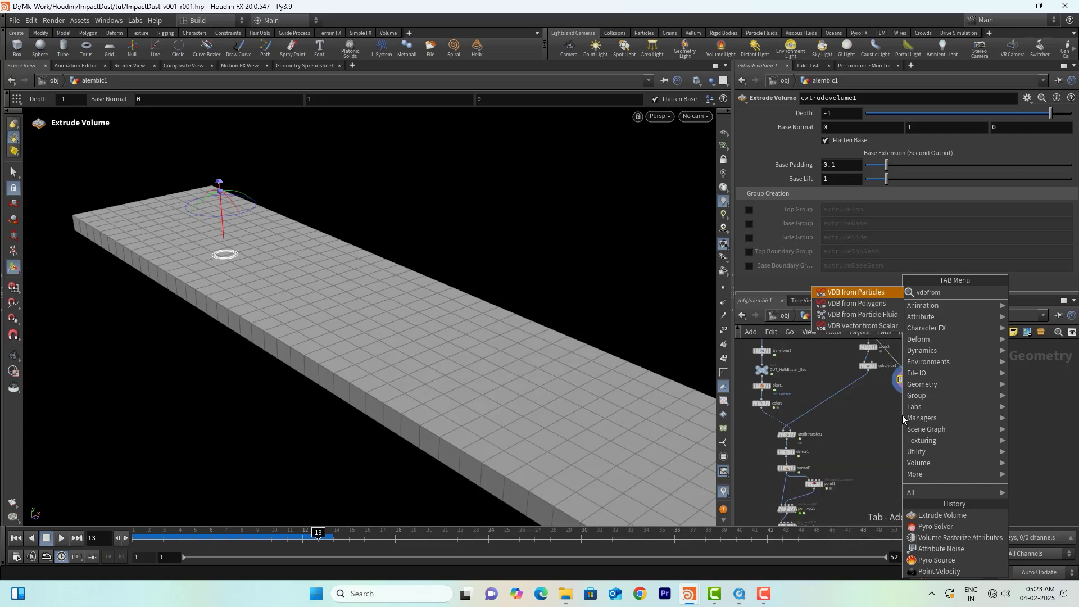
text(po)
key(Return)
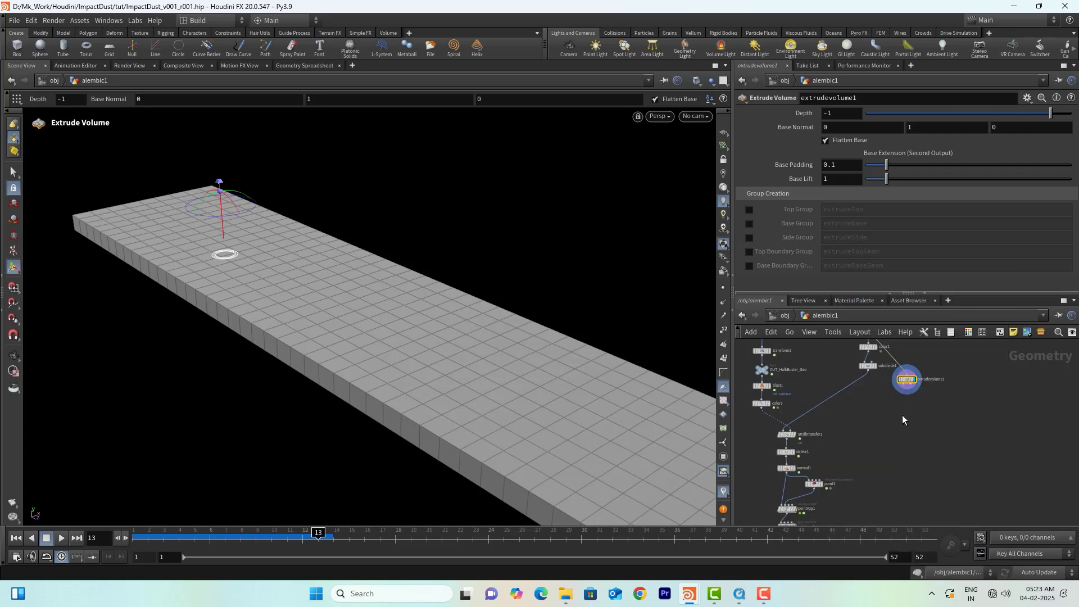
click(902, 415)
click(914, 416)
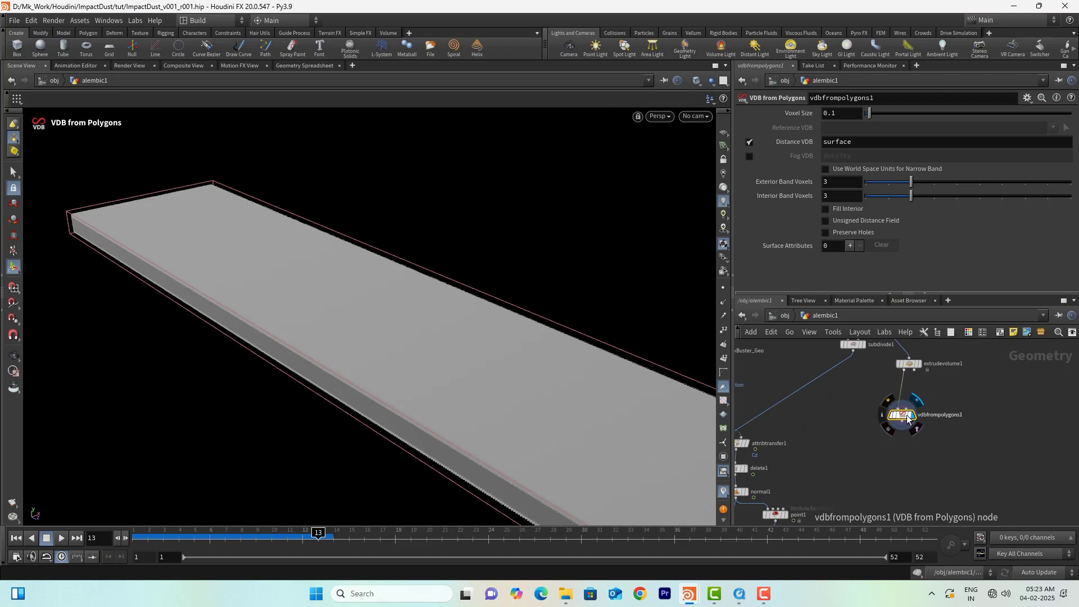
Set the Voxel Size of vdbfrompolygons1 to 0.05
drag(830, 113, 849, 113)
text(05)
key(Return)
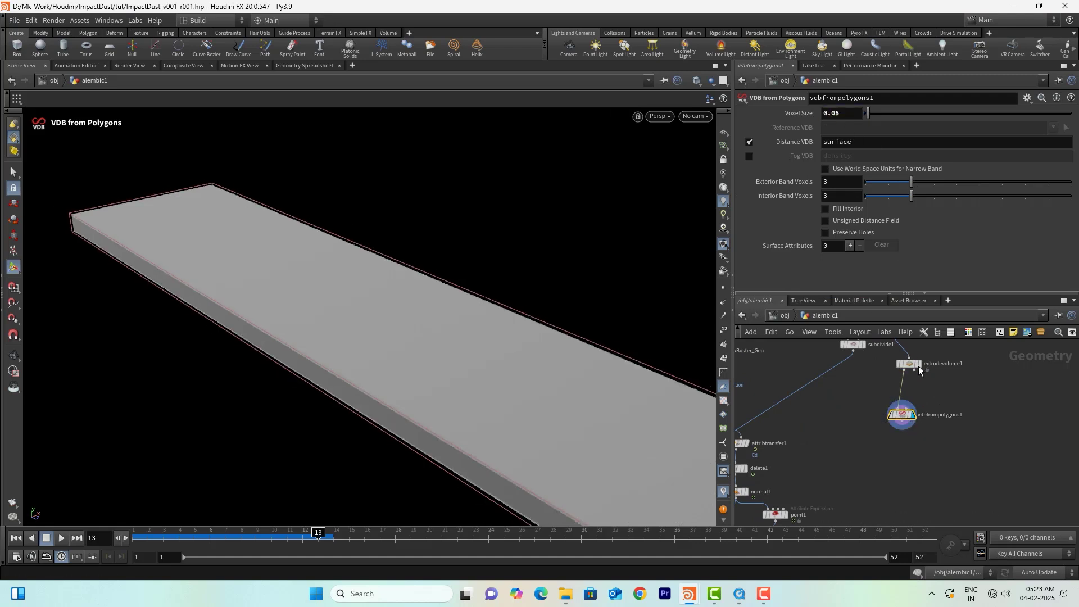
Wire vdbfrompolygons1 into the second input of pyrosolver2, display the solver and return to frame 1
click(903, 430)
middle_drag(900, 482, 884, 348)
middle_drag(877, 501, 902, 373)
middle_drag(865, 432, 913, 341)
click(824, 419)
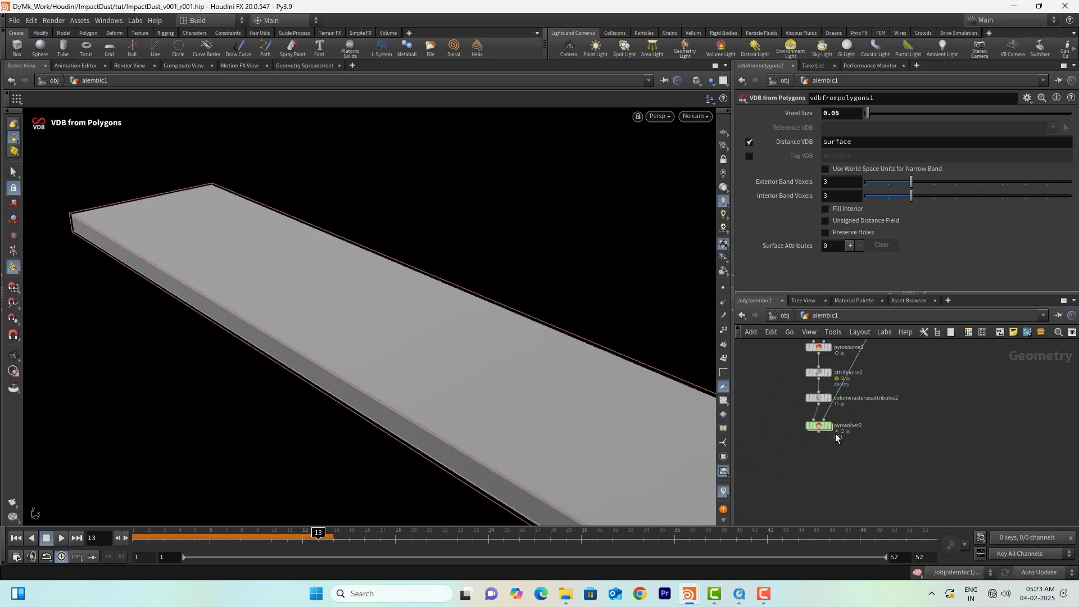
scroll(835, 433, up, 2)
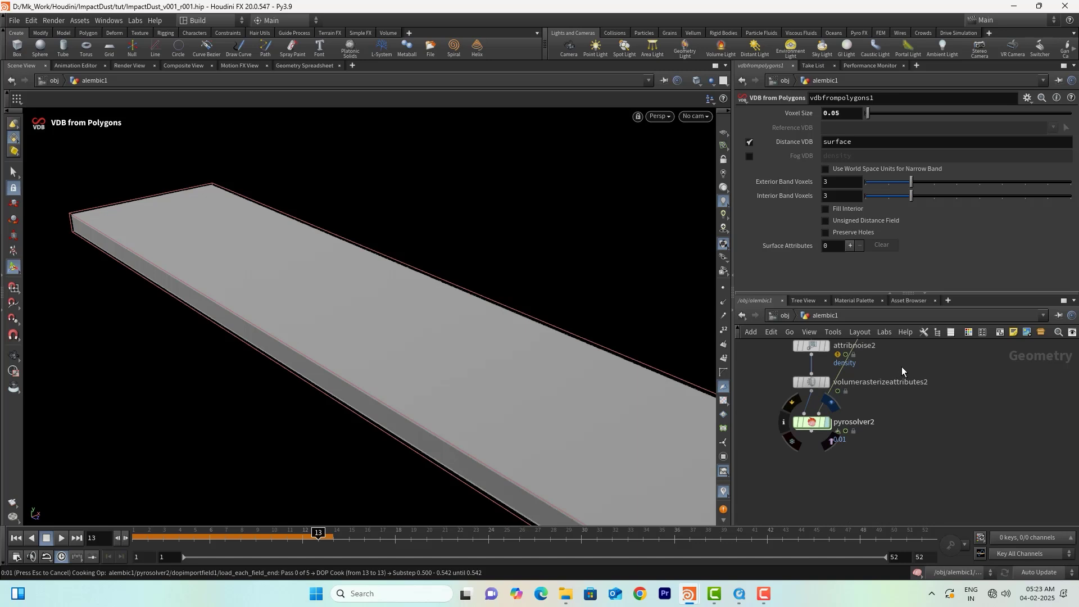
click(14, 538)
scroll(855, 497, down, 3)
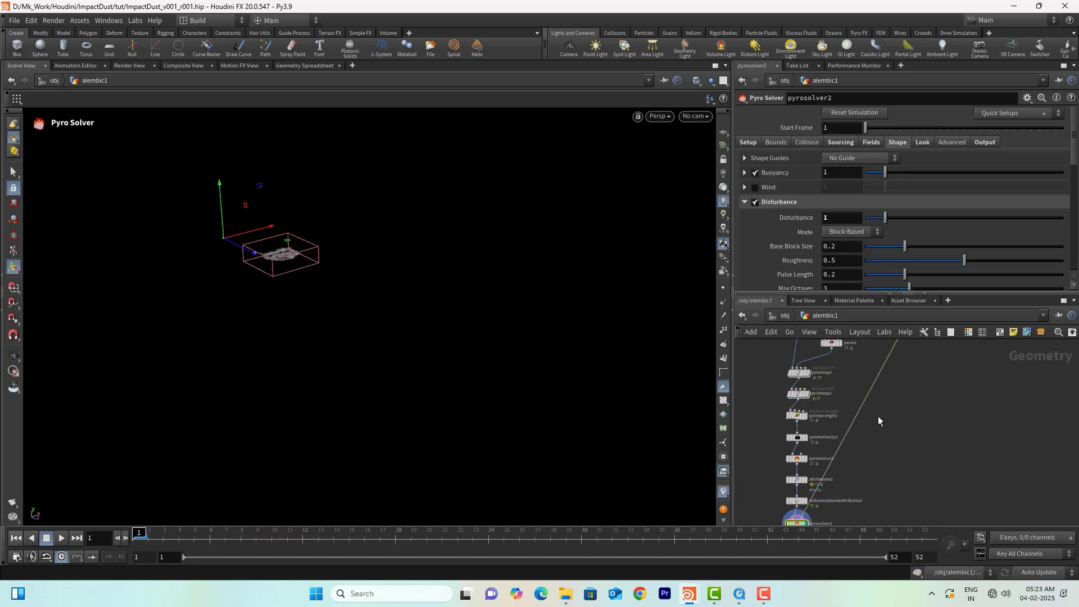
middle_drag(878, 416, 893, 486)
middle_drag(854, 429, 865, 460)
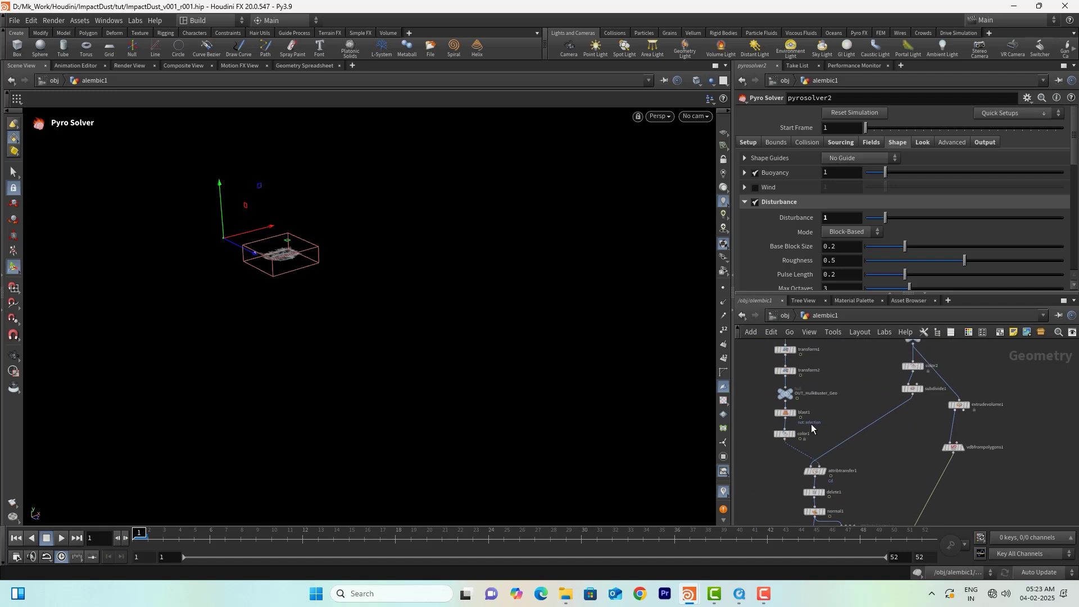
scroll(811, 423, up, 3)
click(774, 401)
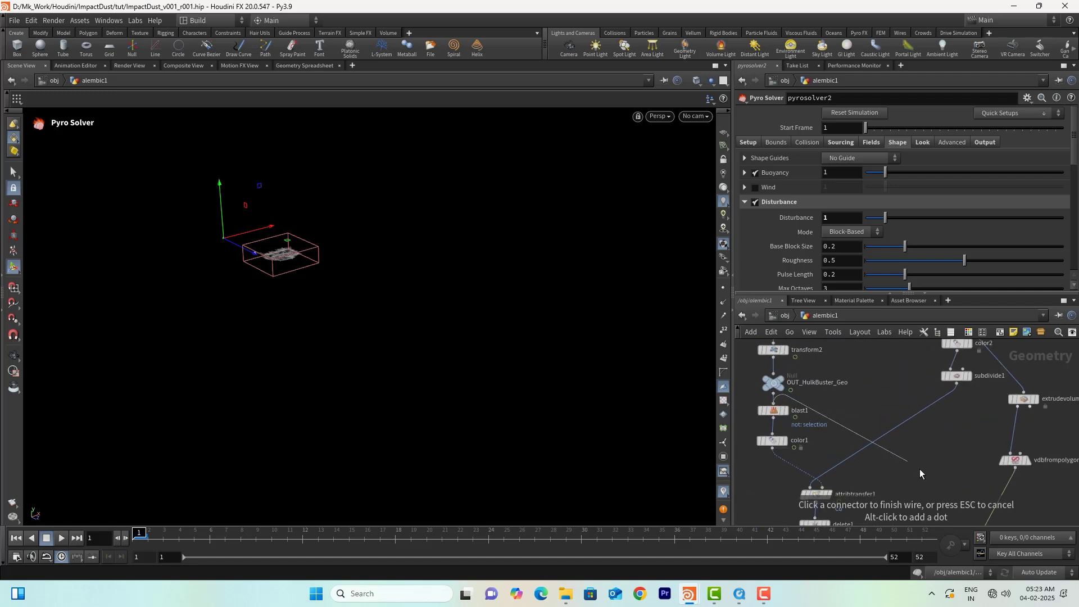
click(917, 452)
key(ctrl+z)
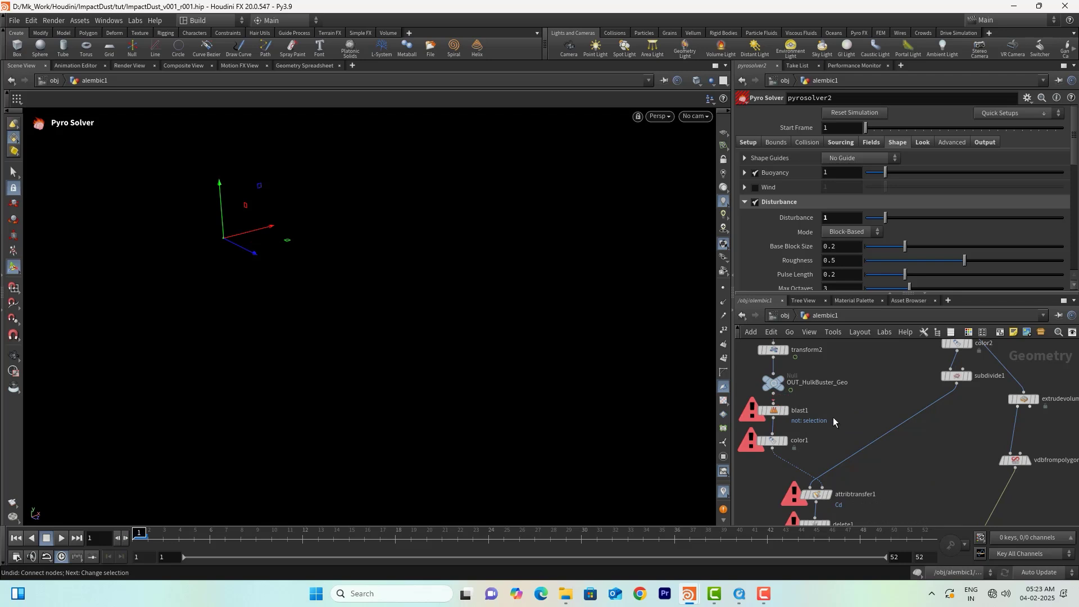
click(773, 393)
scroll(963, 478, down, 3)
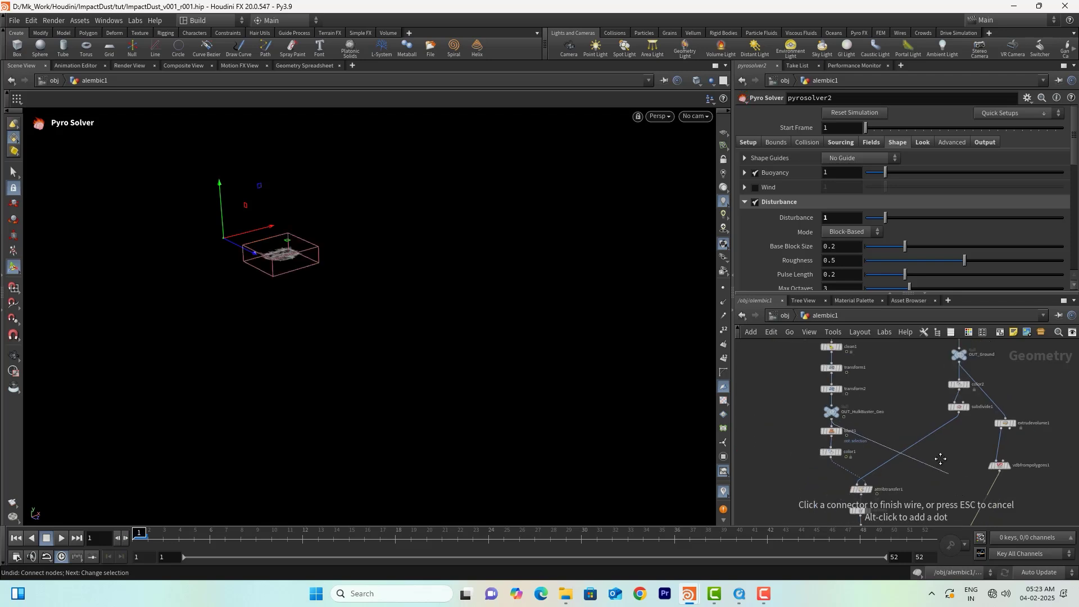
middle_drag(957, 484, 931, 434)
click(1006, 486)
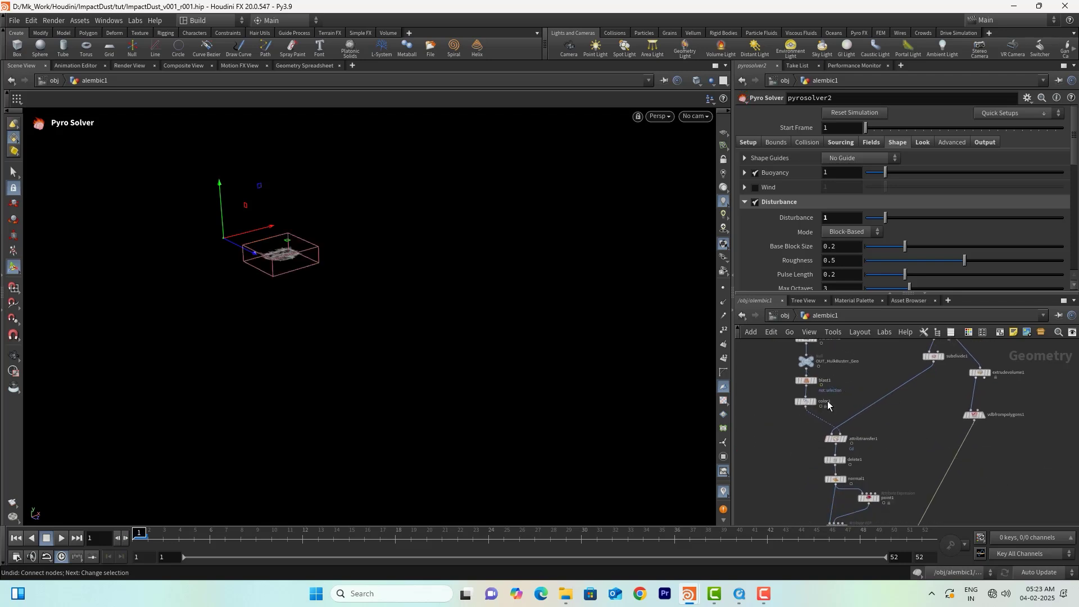
Display the OUT_HulkBuster_Geo null and bring the character's legs and feet into close view
click(819, 363)
click(806, 364)
key(Escape)
right_drag(300, 219, 651, 246)
middle_drag(217, 247, 309, 342)
drag(240, 320, 692, 327)
middle_drag(258, 380, 337, 327)
right_drag(220, 366, 400, 362)
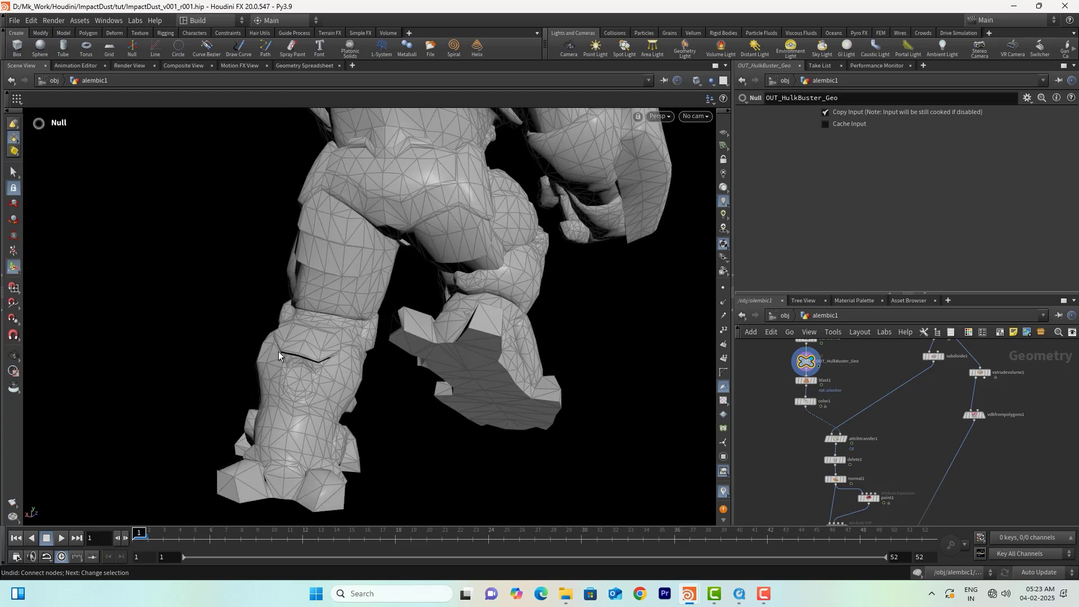
click(17, 174)
alt+right_drag(386, 383, 257, 366)
alt+drag(258, 366, 472, 369)
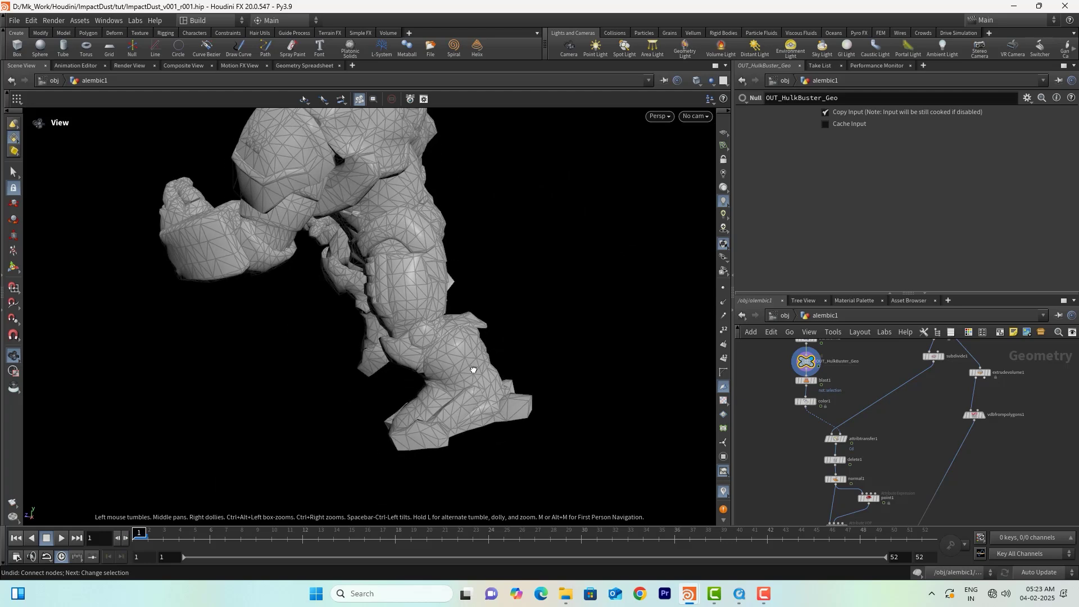
Select the primitives of both of the character's feet, using frame 4 for the second foot, and delete them with a Blast node
right_click(17, 178)
click(62, 192)
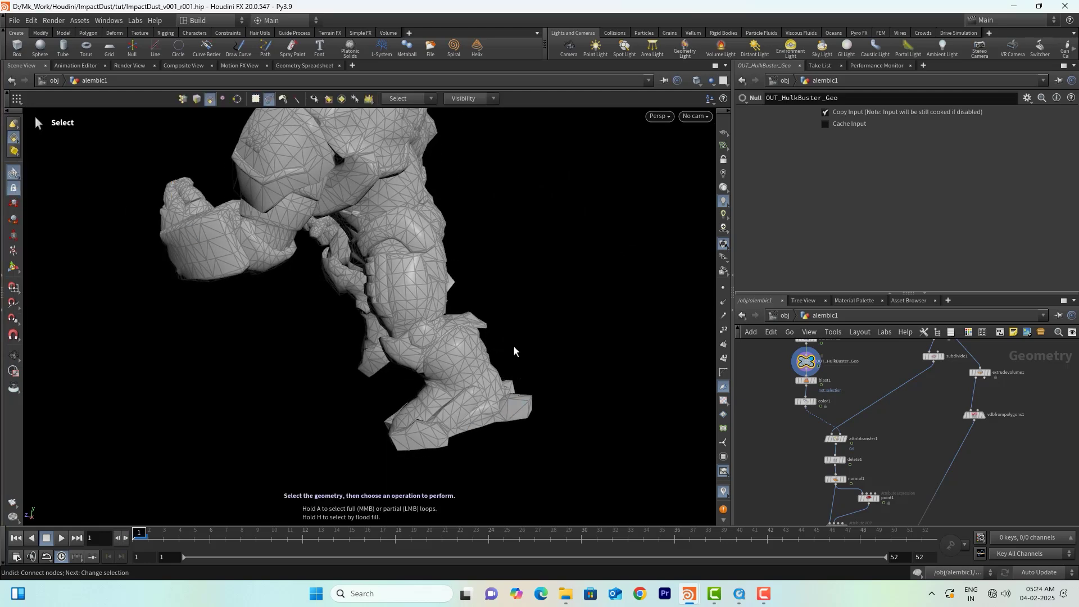
mouse_move(527, 321)
mouse_down()
mouse_move(449, 359)
mouse_move(361, 441)
mouse_move(614, 410)
mouse_move(599, 339)
mouse_move(336, 324)
mouse_move(366, 366)
mouse_move(397, 373)
mouse_move(264, 332)
mouse_up()
key(space)
drag(139, 534, 179, 543)
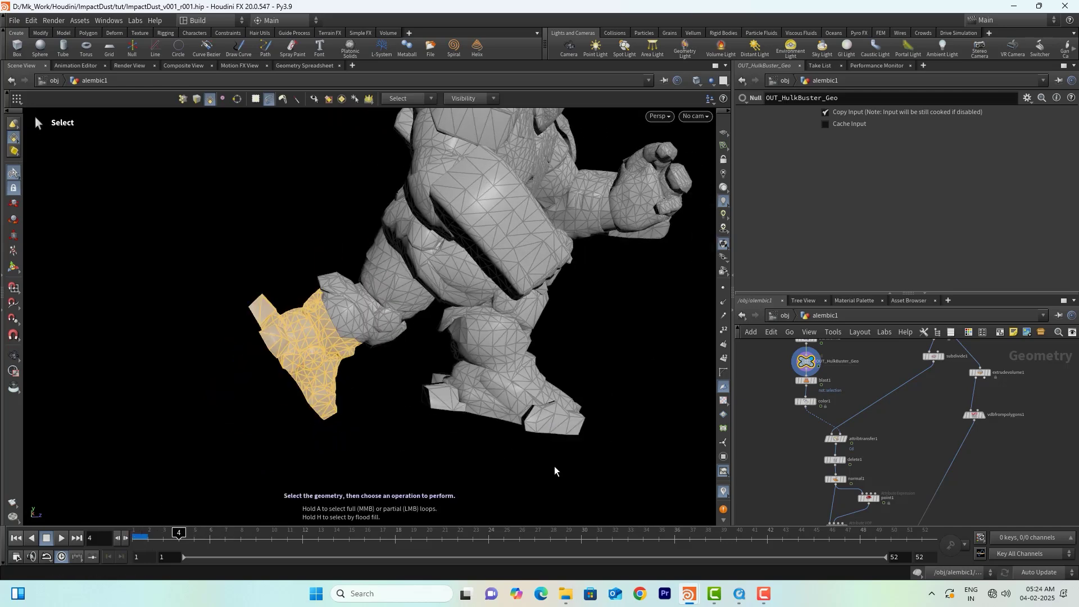
mouse_move(554, 466)
mouse_down()
mouse_move(396, 394)
mouse_move(433, 341)
mouse_move(496, 318)
mouse_move(567, 337)
mouse_move(657, 445)
mouse_up()
alt+scroll(411, 342, down, 2)
alt+drag(343, 341, 420, 350)
key(Delete)
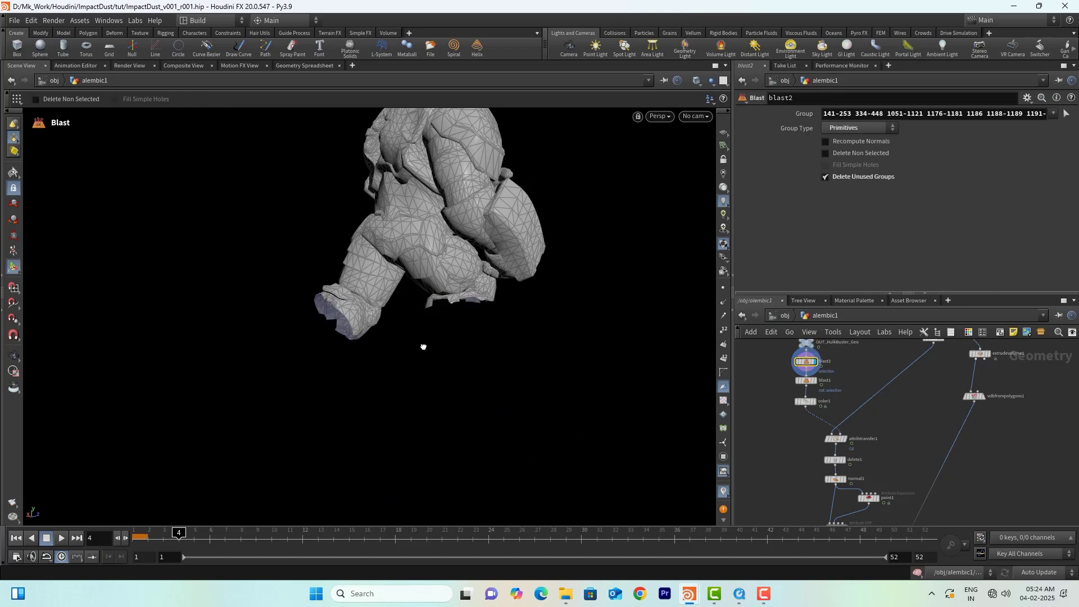
Detach blast2 from the main chain as a separate branch off OUT_HulkBuster_Geo and enable Delete Non Selected to keep only the feet
middle_drag(866, 391, 887, 423)
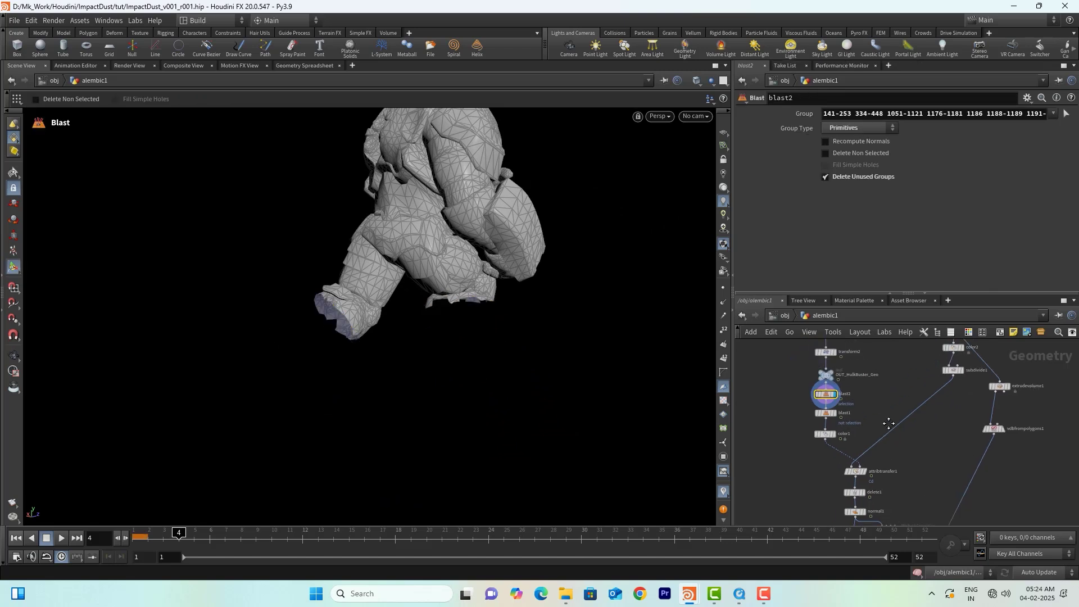
scroll(883, 420, up, 2)
mouse_move(821, 391)
mouse_down()
mouse_move(794, 387)
mouse_move(818, 390)
mouse_up()
click(816, 404)
click(817, 404)
scroll(803, 395, down, 3)
drag(794, 392, 971, 488)
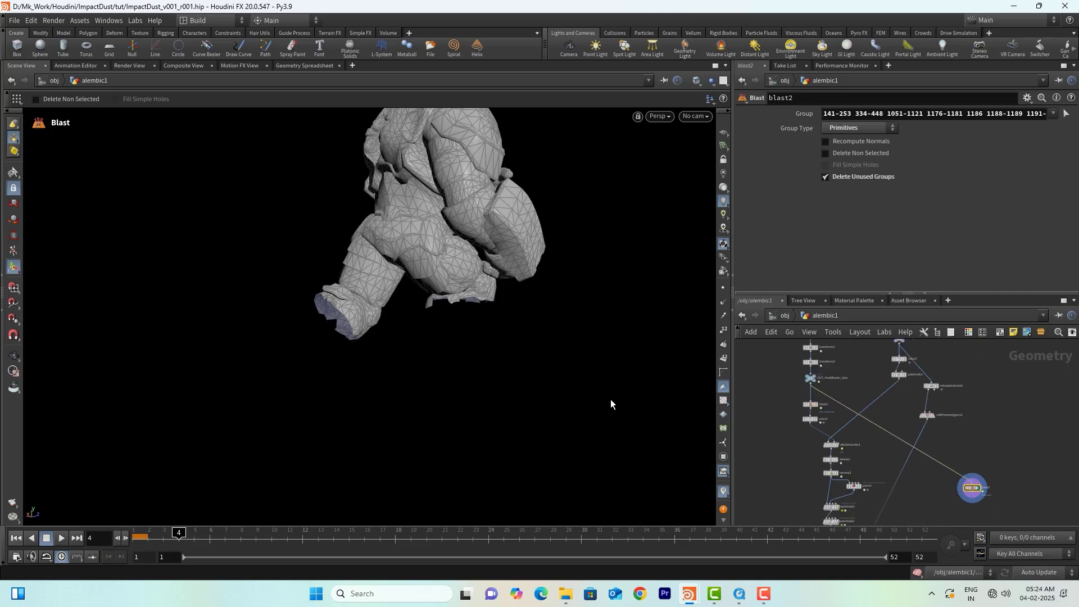
click(852, 155)
alt+drag(474, 330, 253, 391)
Try capping both feet by adding a PolyFill node below blast2 and displaying it
middle_drag(1014, 454, 991, 394)
scroll(925, 440, up, 4)
click(975, 426)
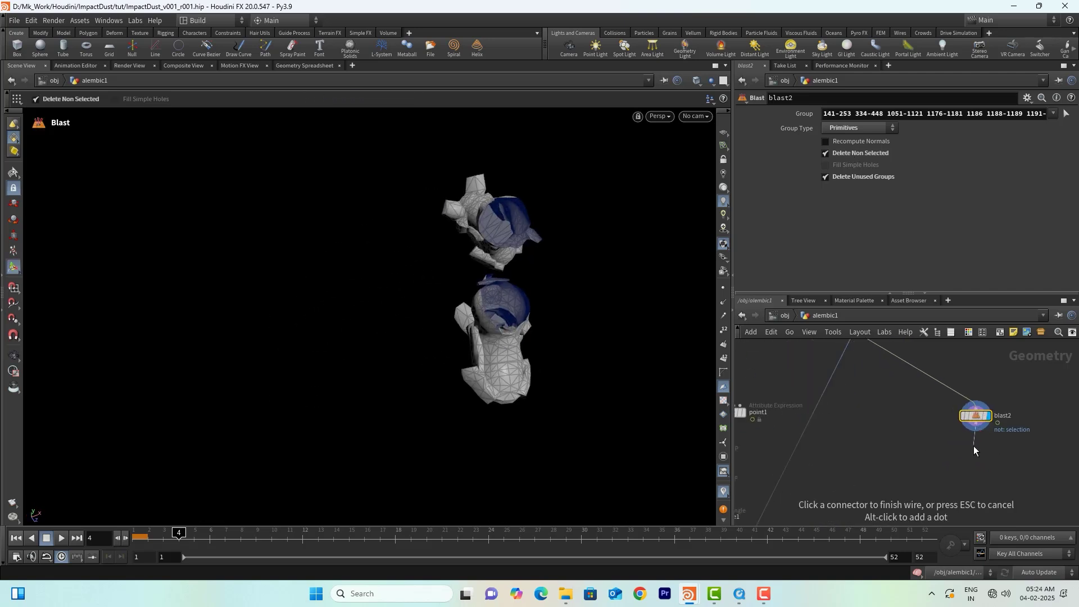
key(Tab)
text(pol)
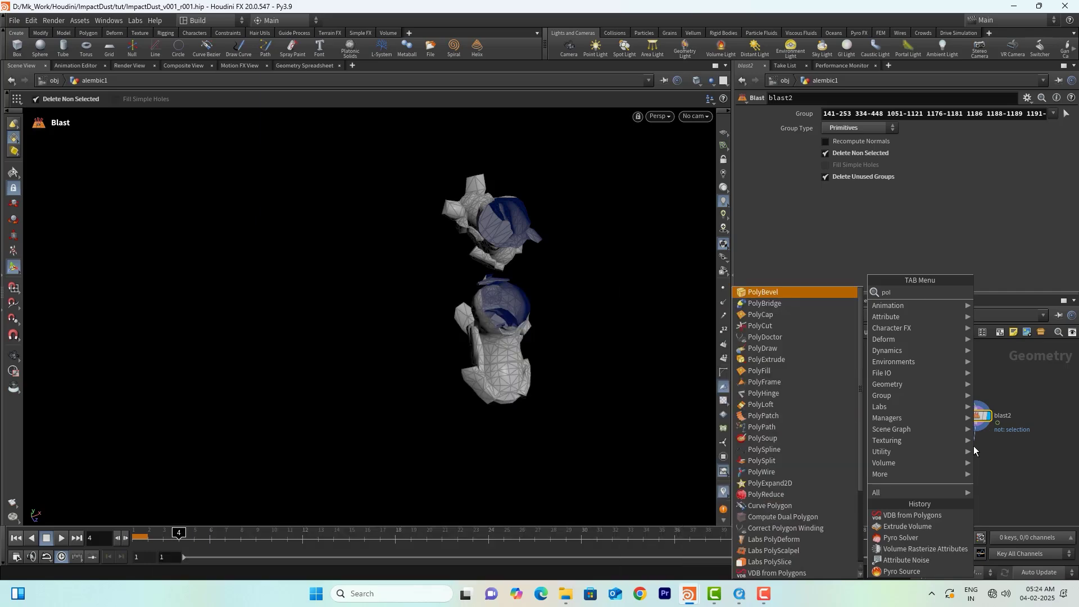
text(yfi)
key(Return)
key(Return)
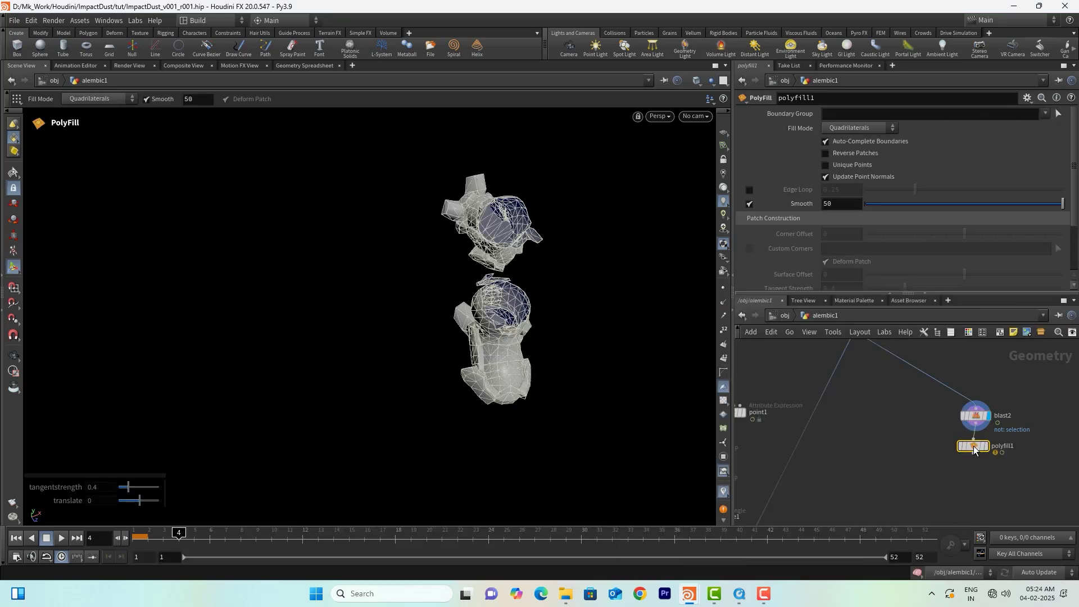
click(987, 446)
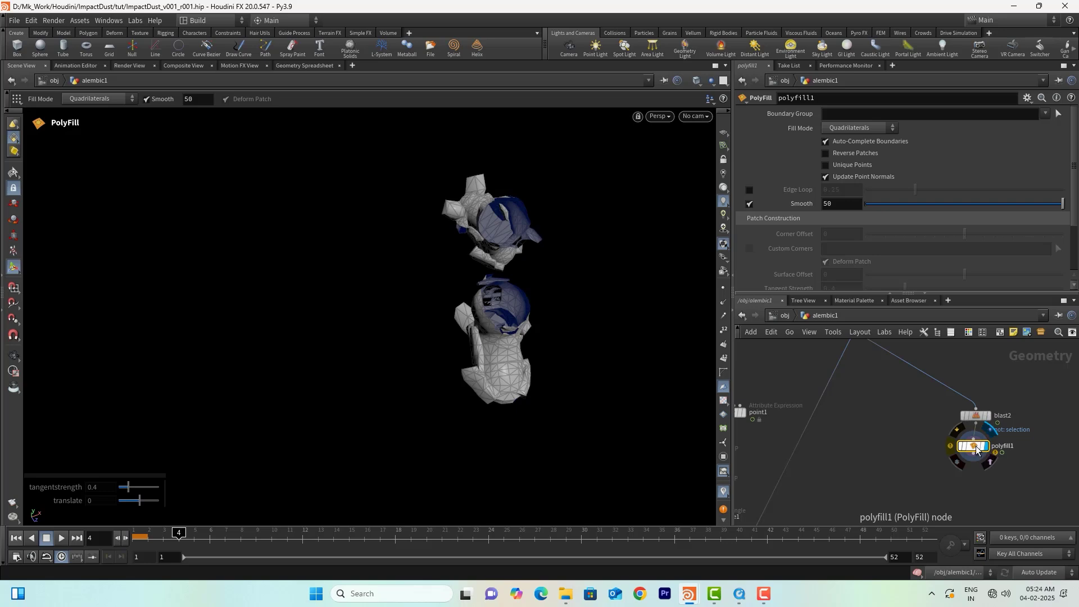
Examine how the ankle openings of both feet are filled, and delete polyfill1
key(Escape)
middle_drag(509, 254, 348, 299)
right_drag(347, 300, 568, 313)
drag(271, 373, 344, 359)
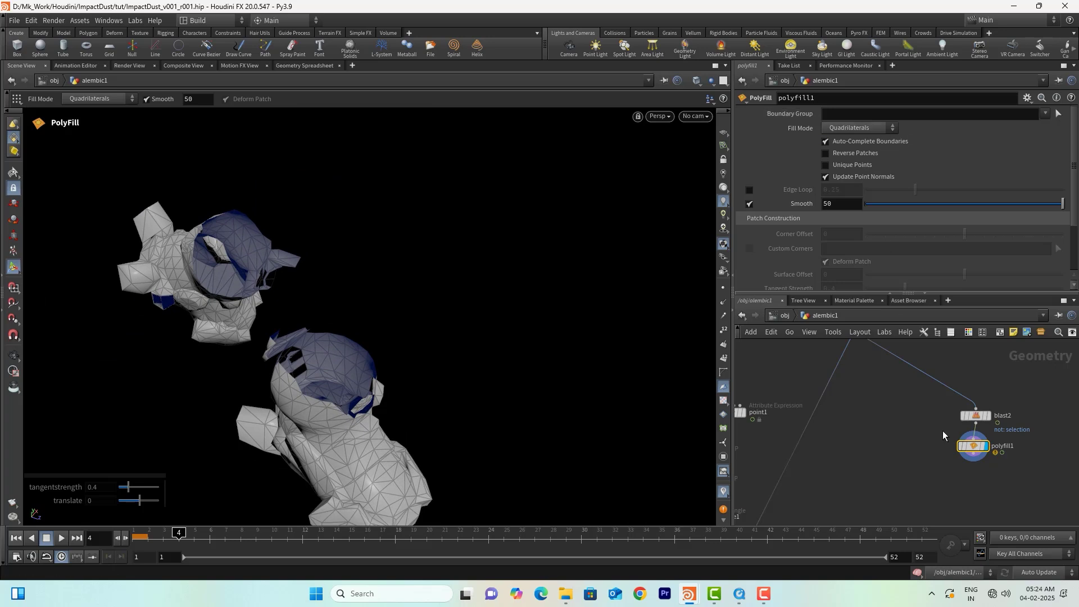
drag(971, 451, 973, 452)
alt+drag(290, 338, 477, 290)
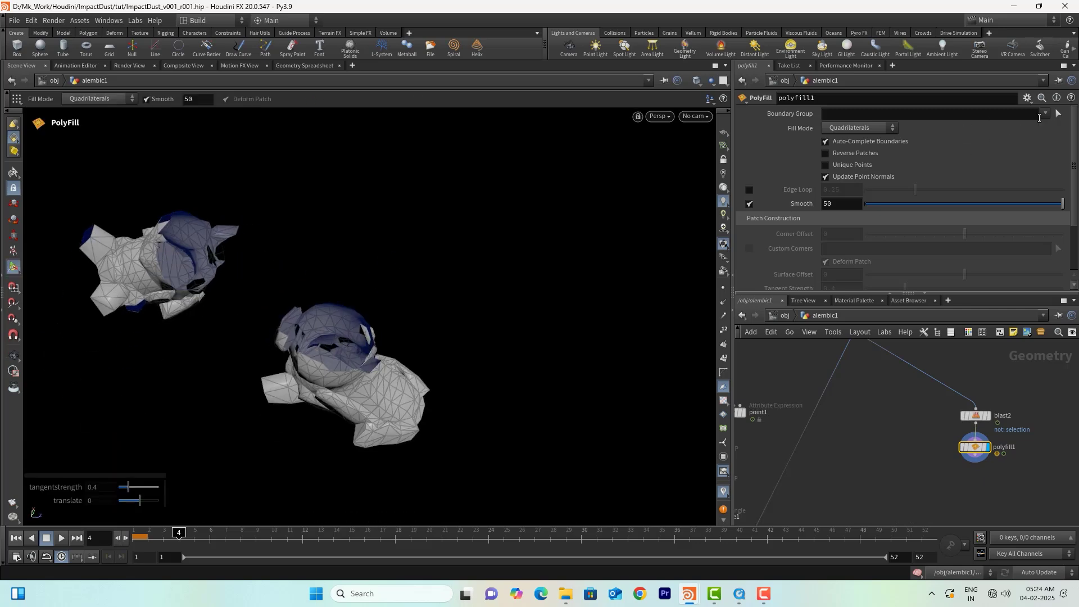
click(1045, 114)
click(879, 424)
key(Delete)
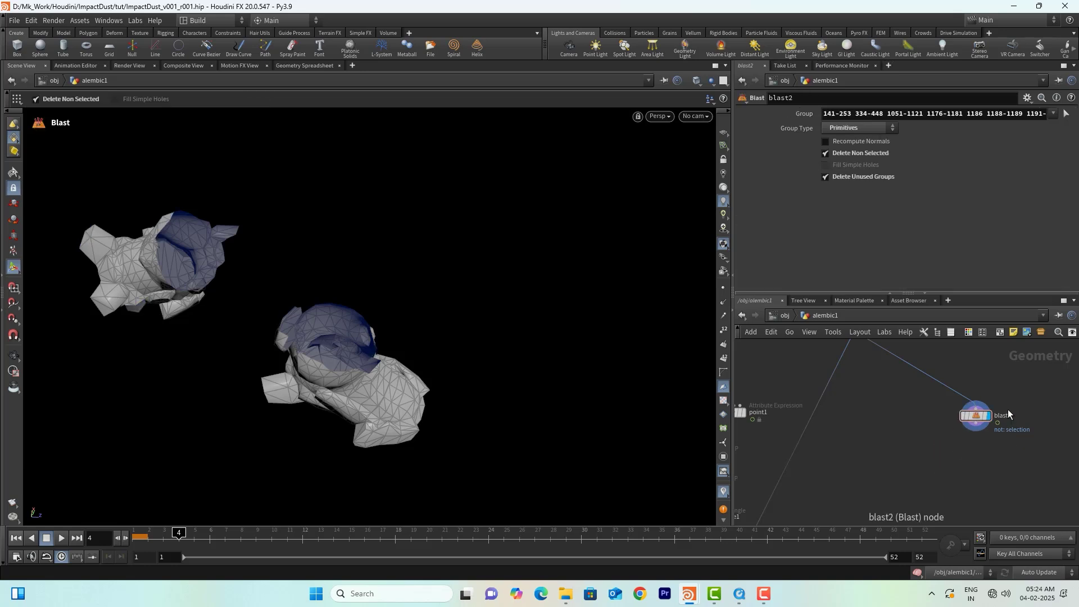
Reselect the primitives in blast2's group so that it keeps only one of the character's feet
click(1066, 114)
alt+drag(127, 347, 284, 251)
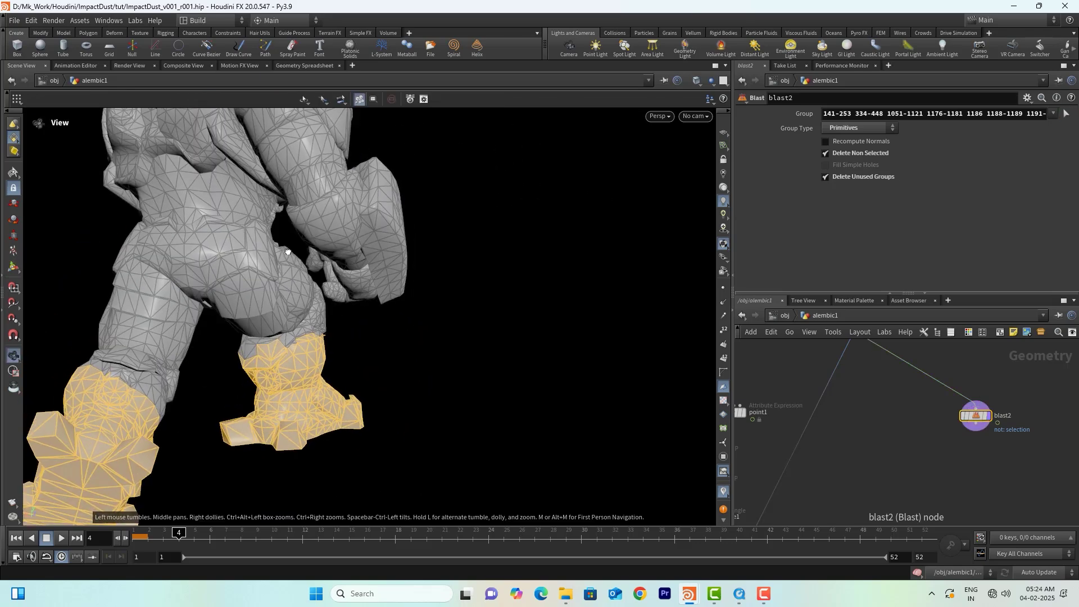
mouse_move(312, 478)
mouse_down()
mouse_move(163, 456)
mouse_move(242, 359)
mouse_move(288, 355)
mouse_move(488, 422)
mouse_up()
key(Return)
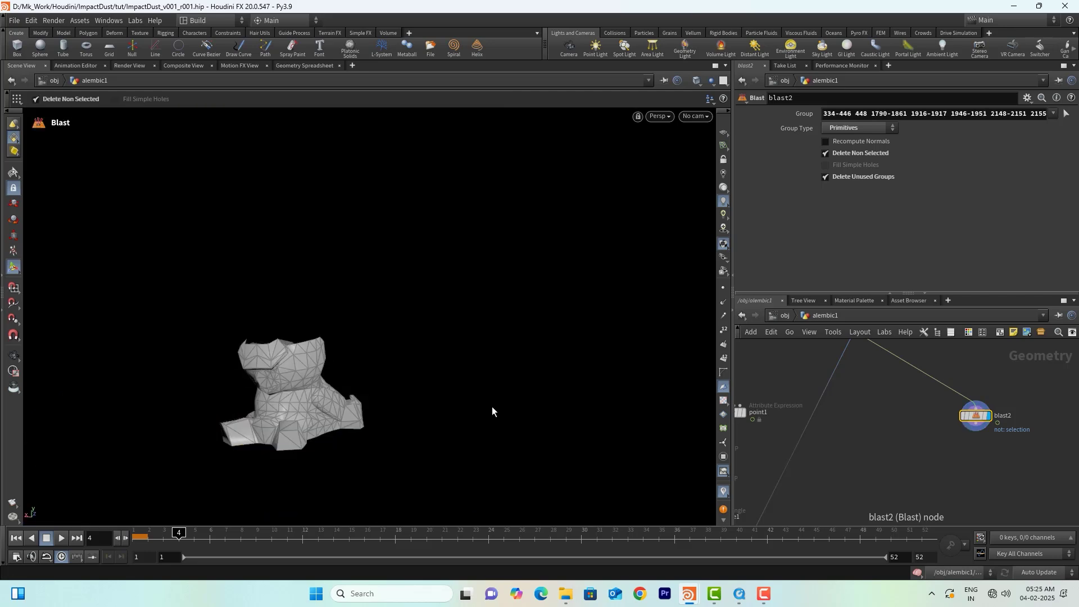
Append a new PolyFill node to blast2, display it and place it with a gap beneath blast2
alt+drag(386, 349, 331, 441)
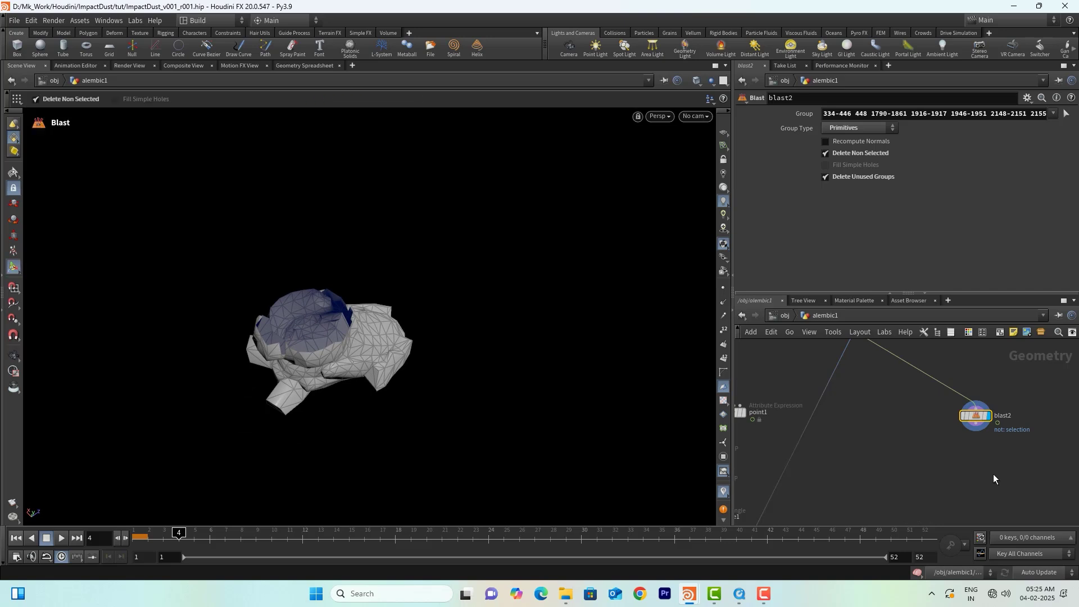
click(976, 425)
key(Tab)
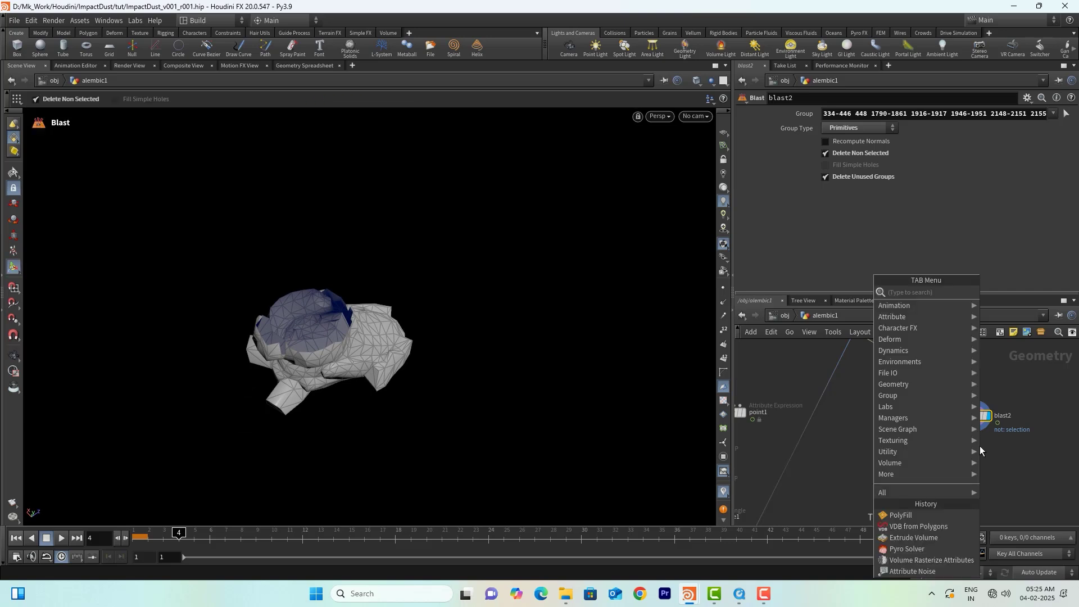
text(poly)
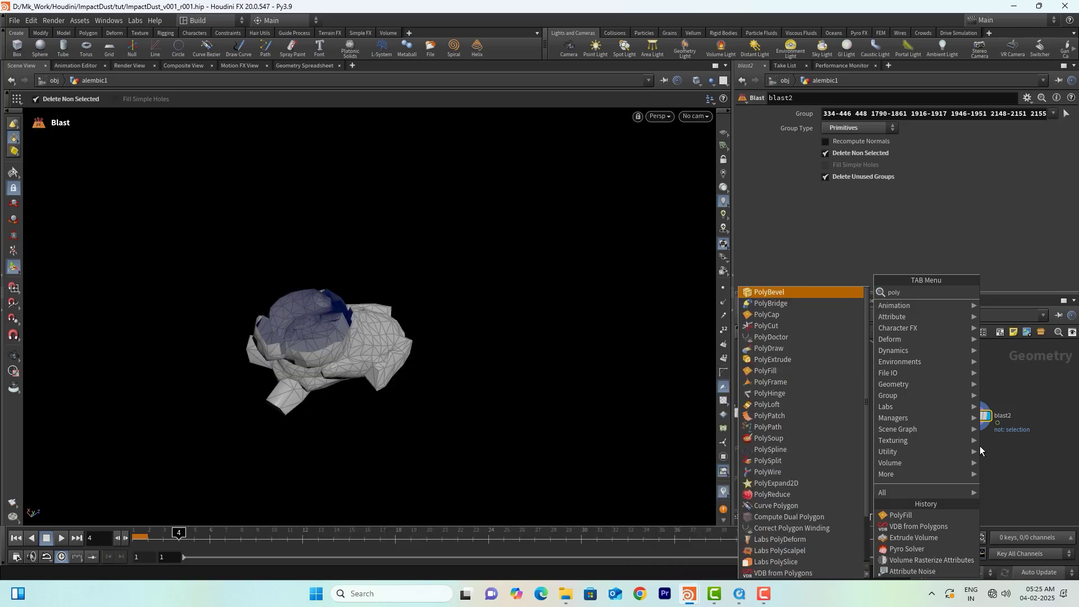
text(fi)
key(Return)
key(Return)
click(991, 447)
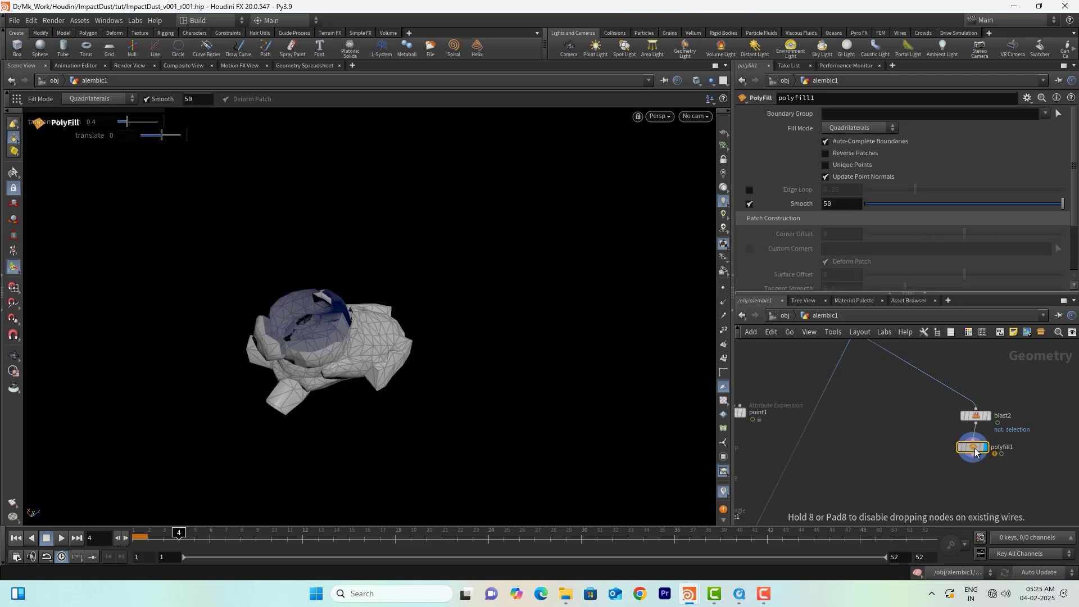
drag(981, 451, 981, 484)
Switch the Select tool to edges and select the open edge loop around the ankle to examine the hole
alt+right_drag(521, 393, 605, 322)
alt+drag(604, 321, 405, 281)
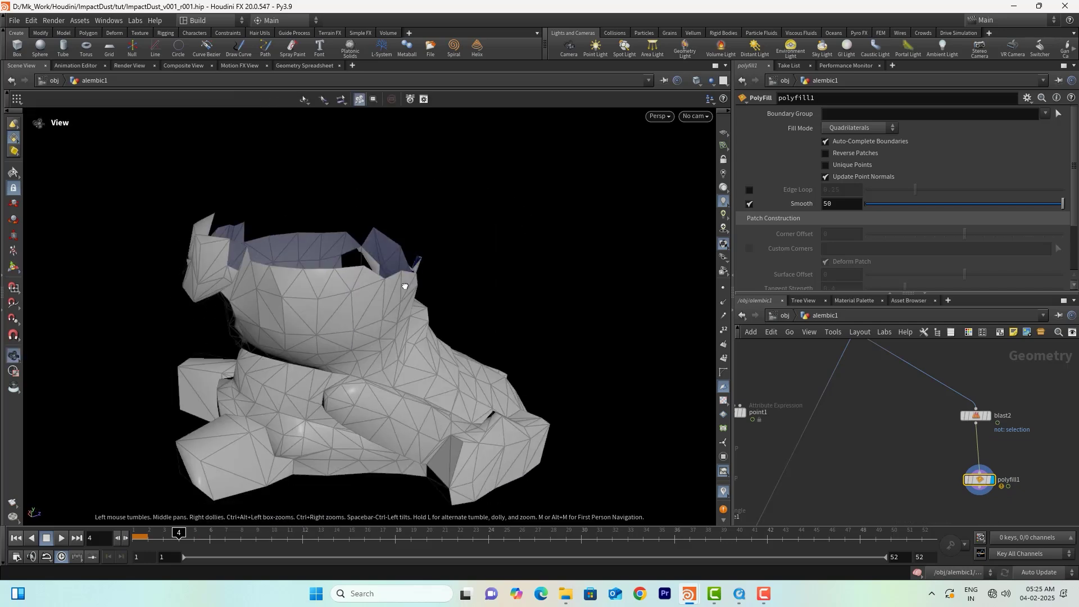
key(Return)
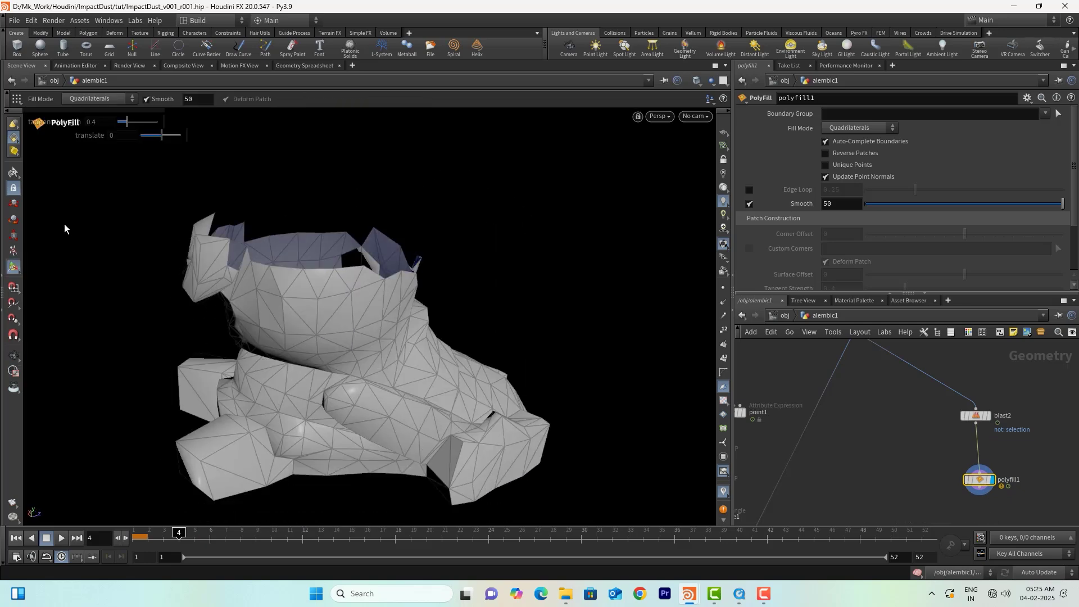
right_click(15, 169)
click(40, 175)
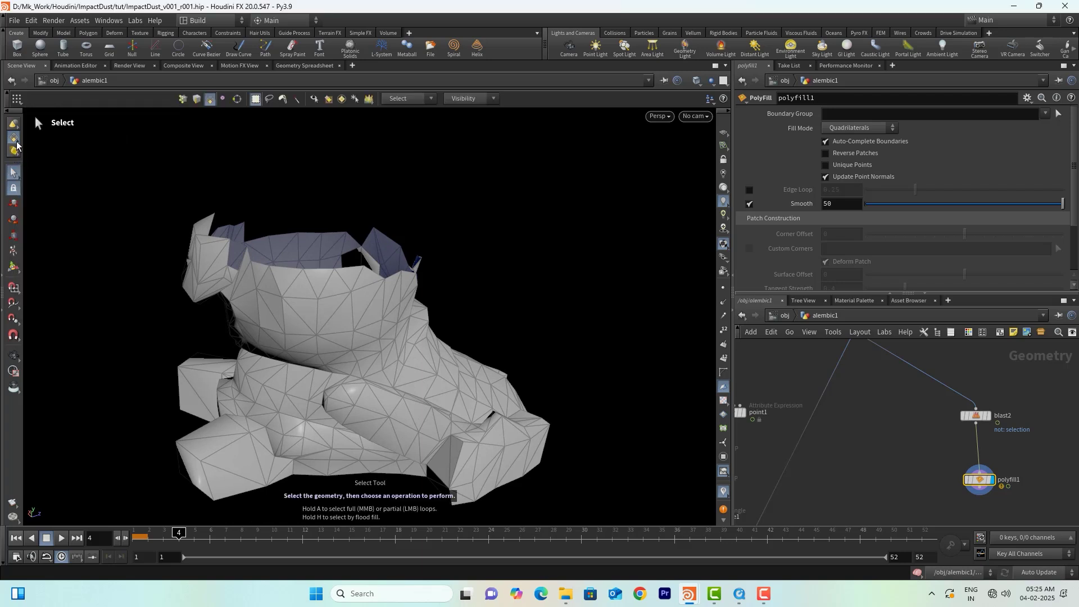
right_click(15, 140)
click(54, 147)
right_click(15, 138)
click(53, 159)
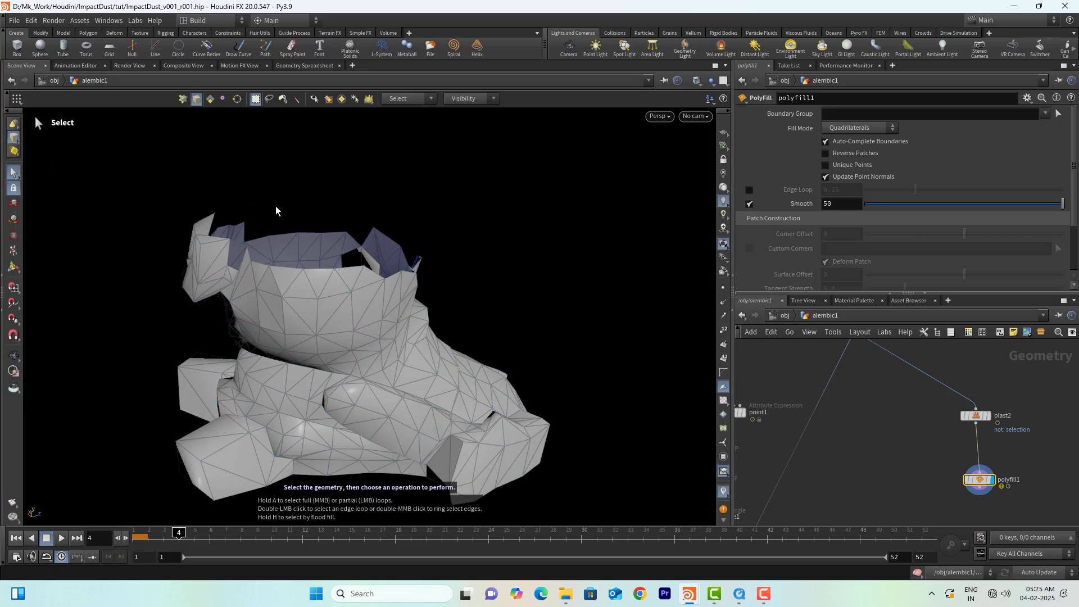
double_click(283, 236)
alt+drag(311, 253, 260, 323)
Insert a Fuse node between blast2 and polyfill1
middle_drag(920, 473, 894, 458)
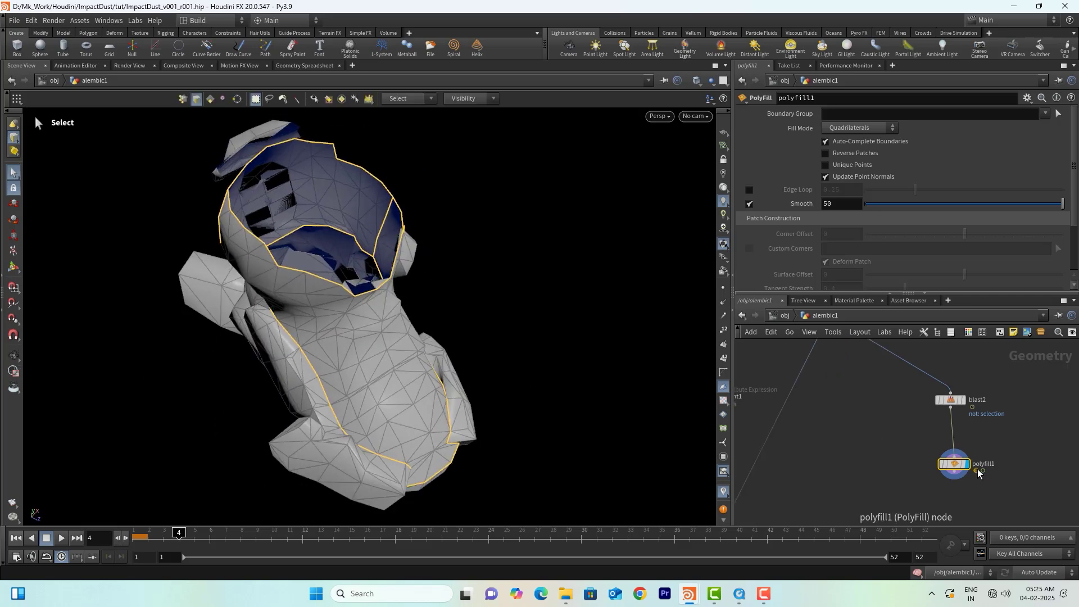
drag(958, 467, 953, 473)
click(968, 443)
key(Tab)
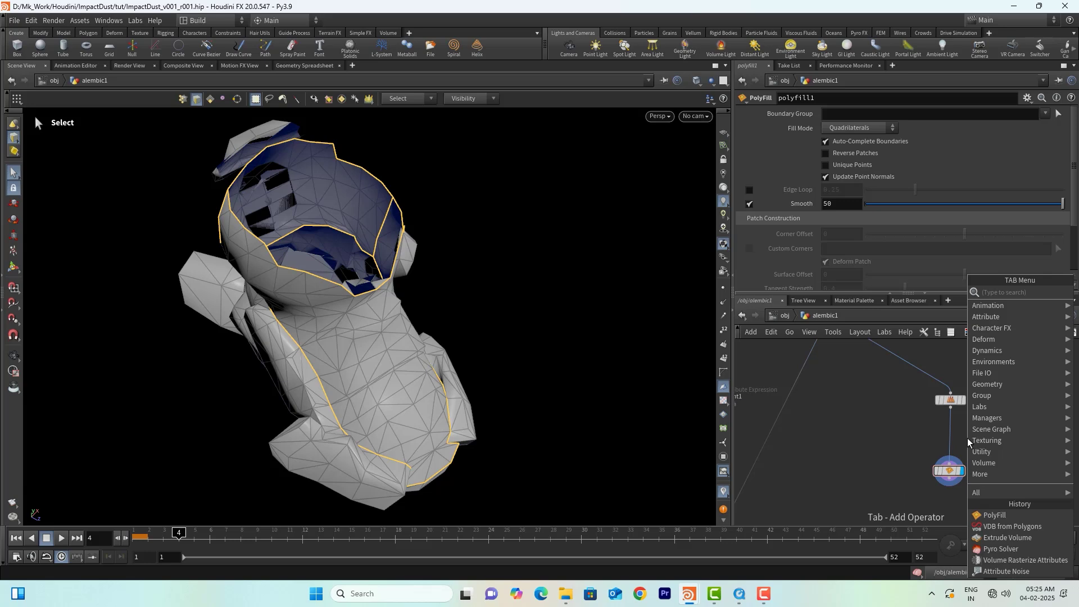
text(fu)
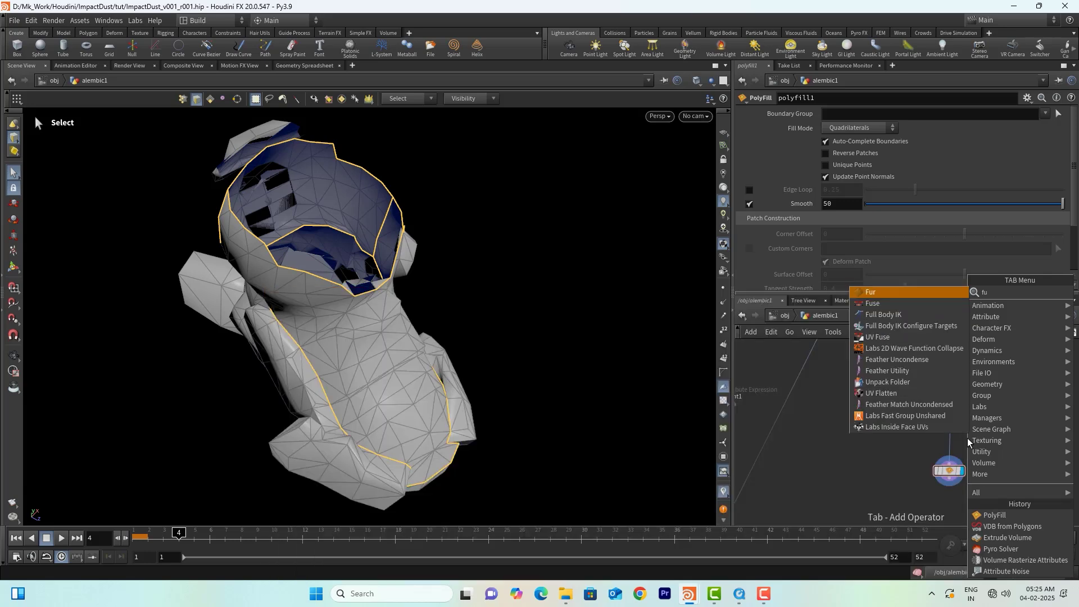
key(Down)
key(Return)
click(967, 439)
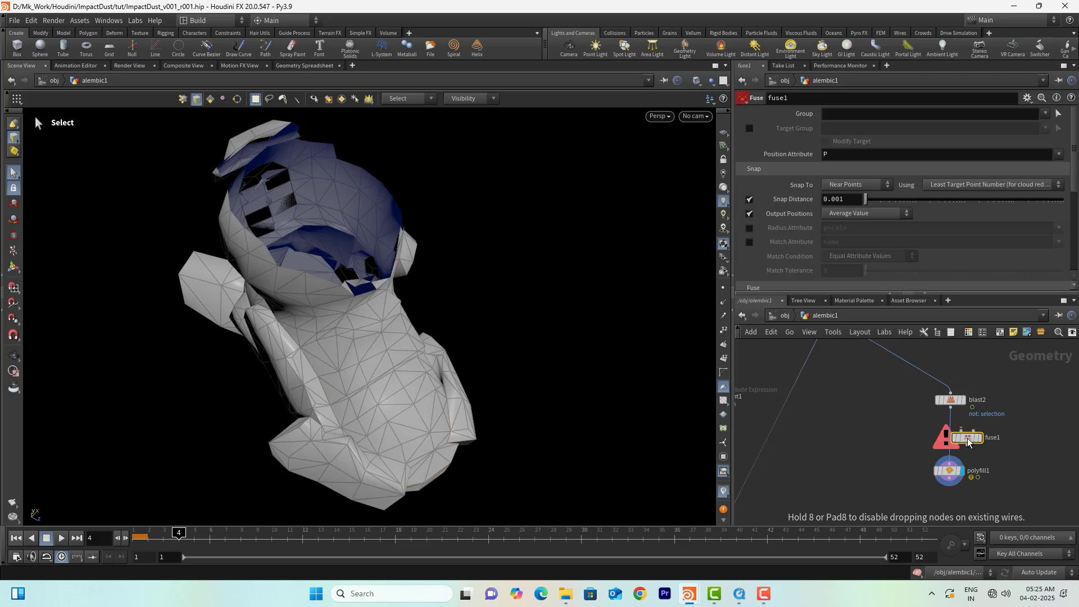
drag(967, 439, 952, 432)
Display blast2, select the ankle's open edge loop and compare its edges with the fuse1 result
alt+drag(404, 298, 360, 186)
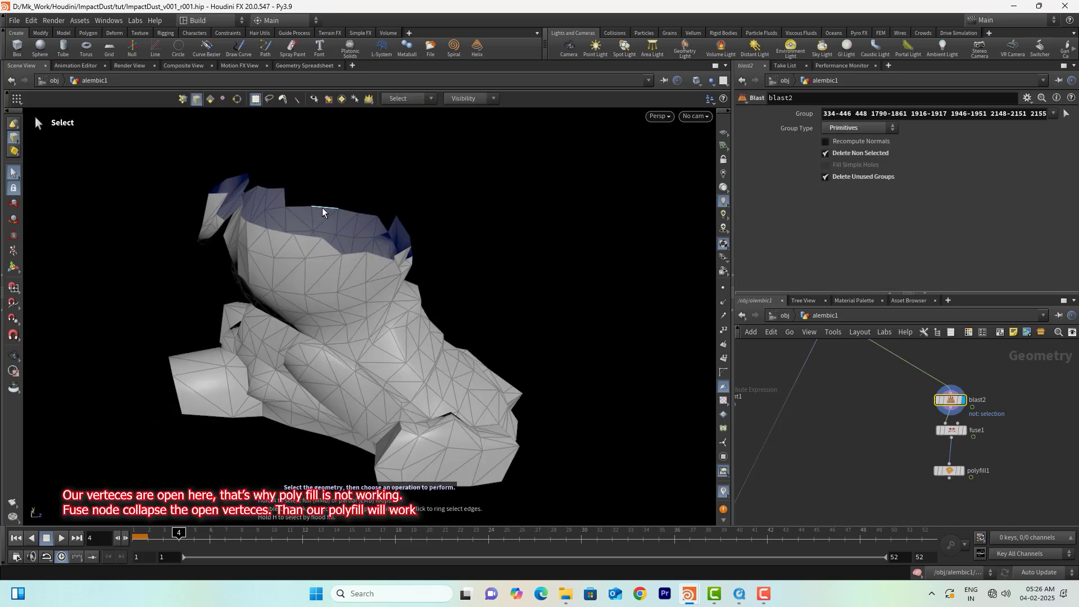
double_click(323, 209)
alt+middle_drag(297, 235, 299, 288)
alt+drag(299, 288, 391, 299)
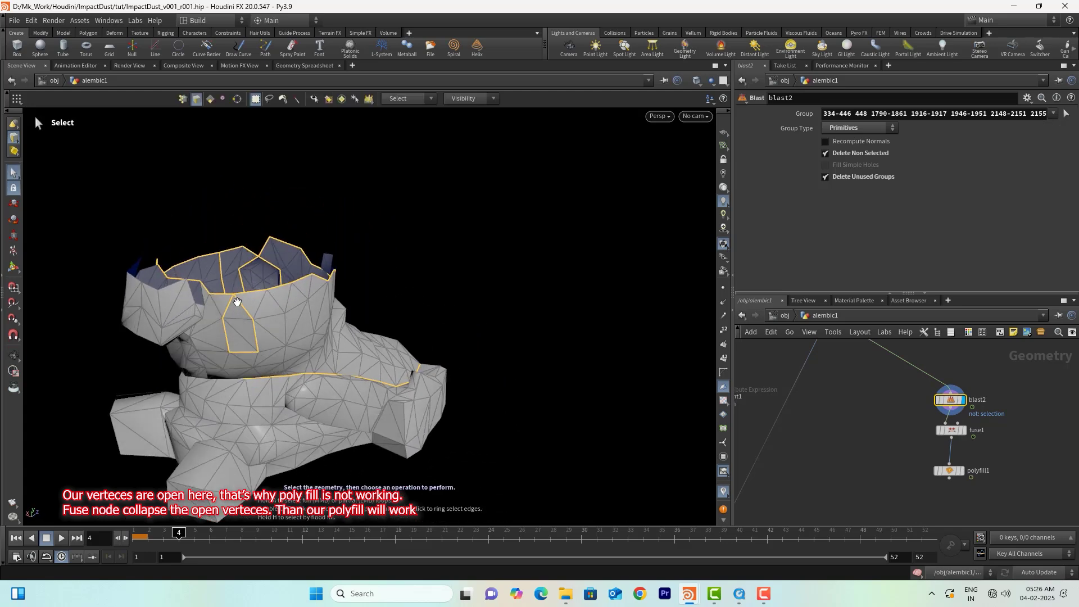
alt+drag(327, 299, 225, 288)
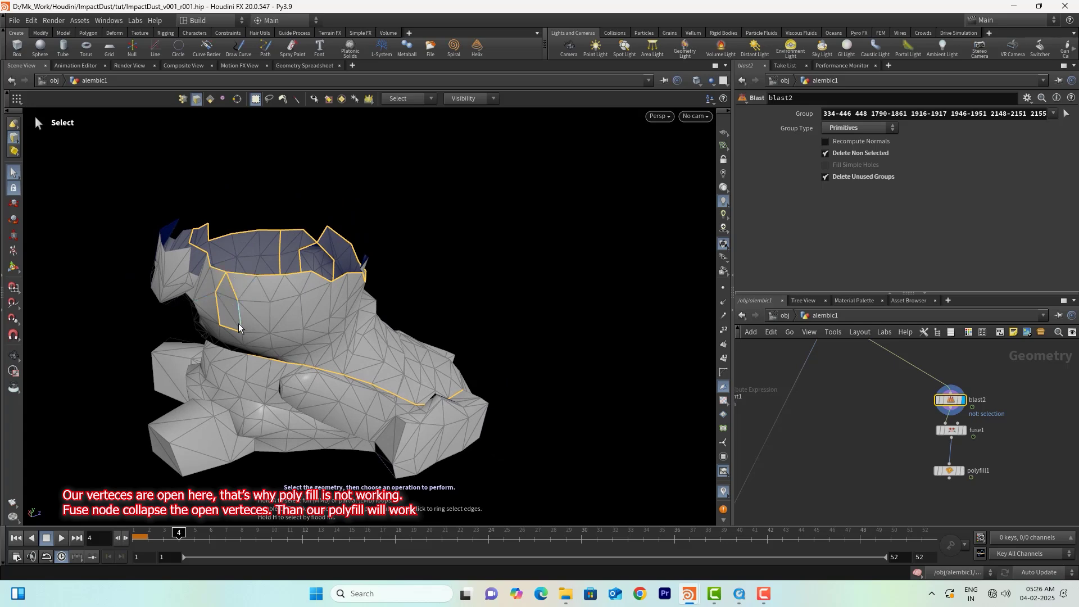
click(963, 431)
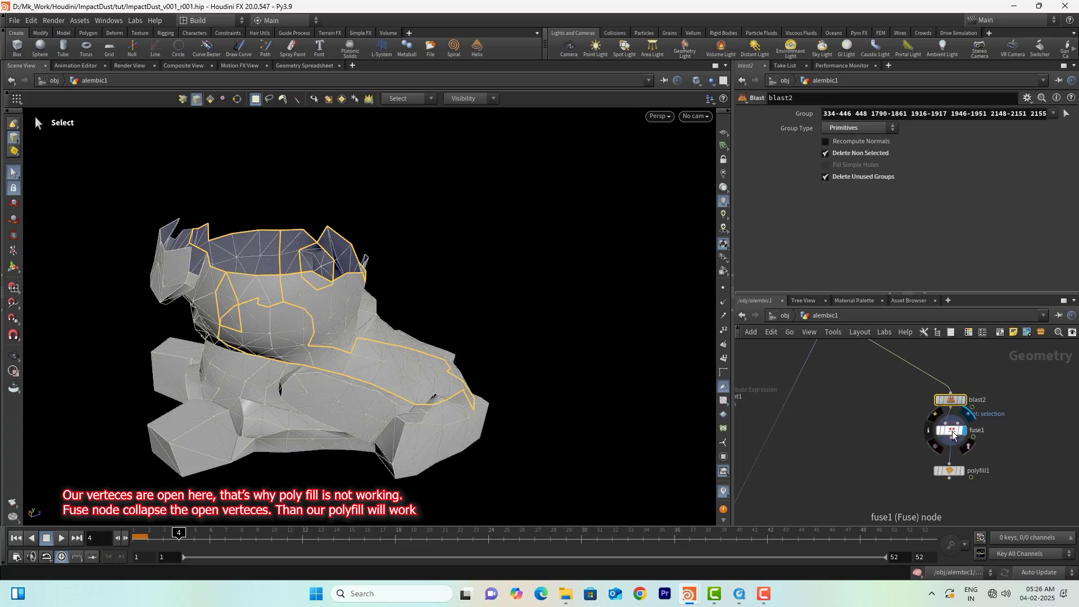
click(951, 431)
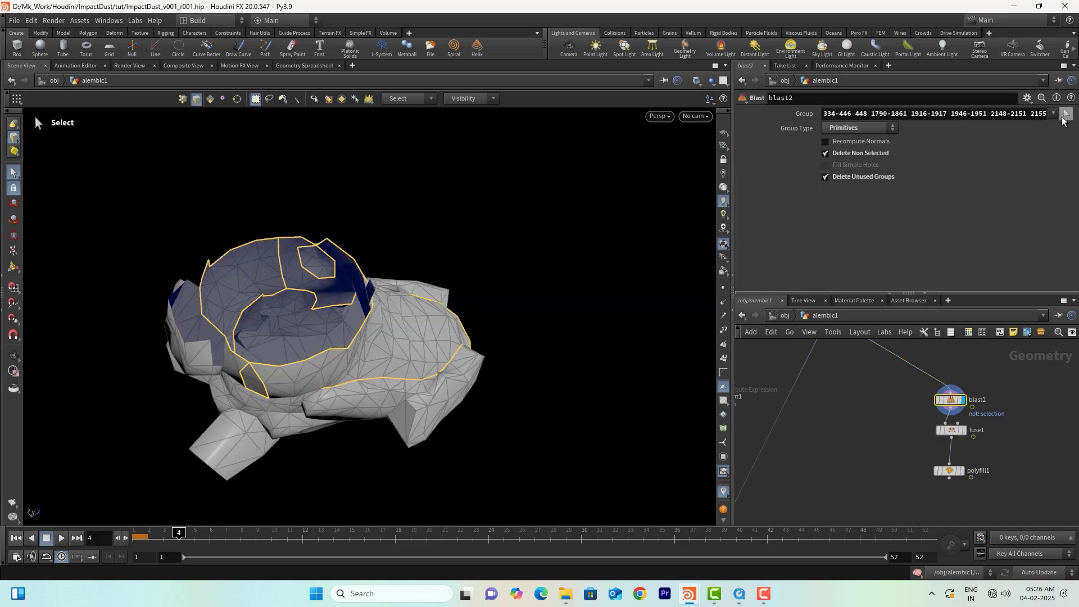
Redefine blast2's group at frame 1 by selecting the primitives of both of the character's feet
click(1065, 114)
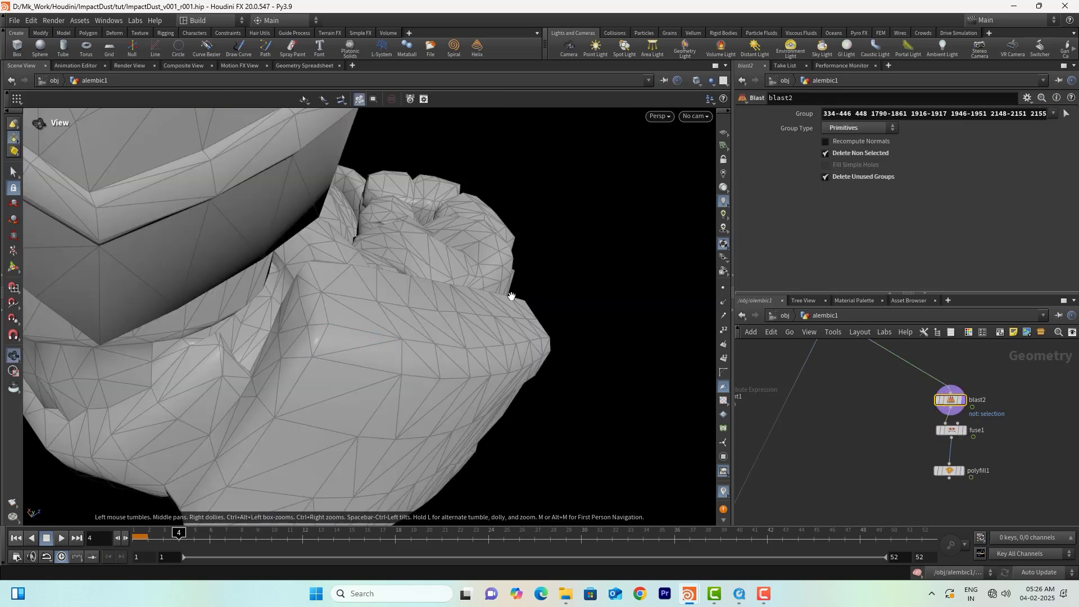
right_drag(510, 296, 419, 296)
drag(419, 296, 320, 219)
drag(278, 282, 396, 365)
click(138, 538)
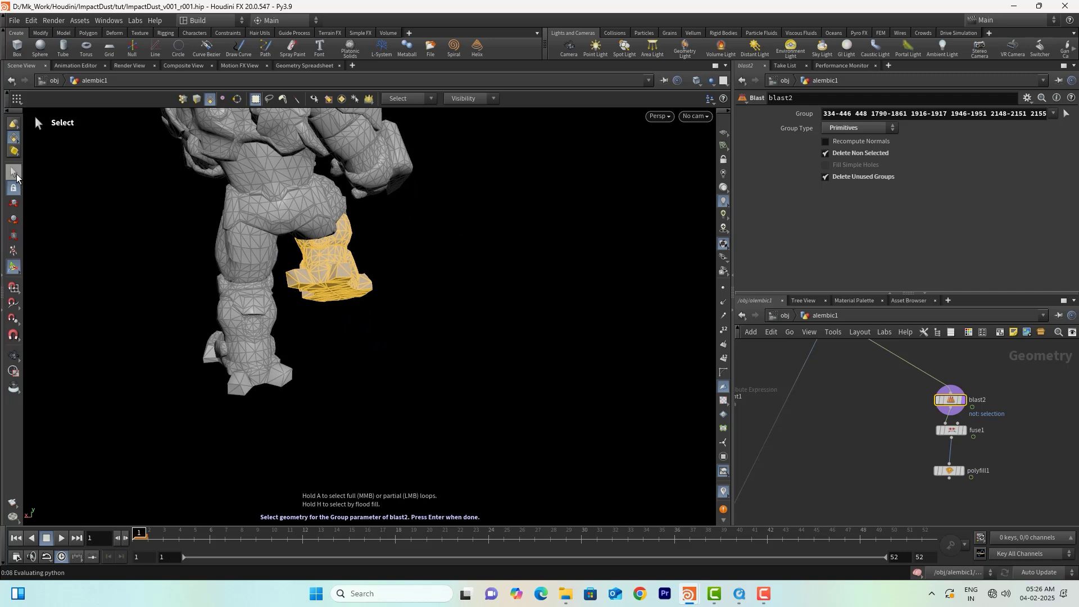
alt+drag(291, 376, 242, 359)
shift+drag(214, 290, 454, 342)
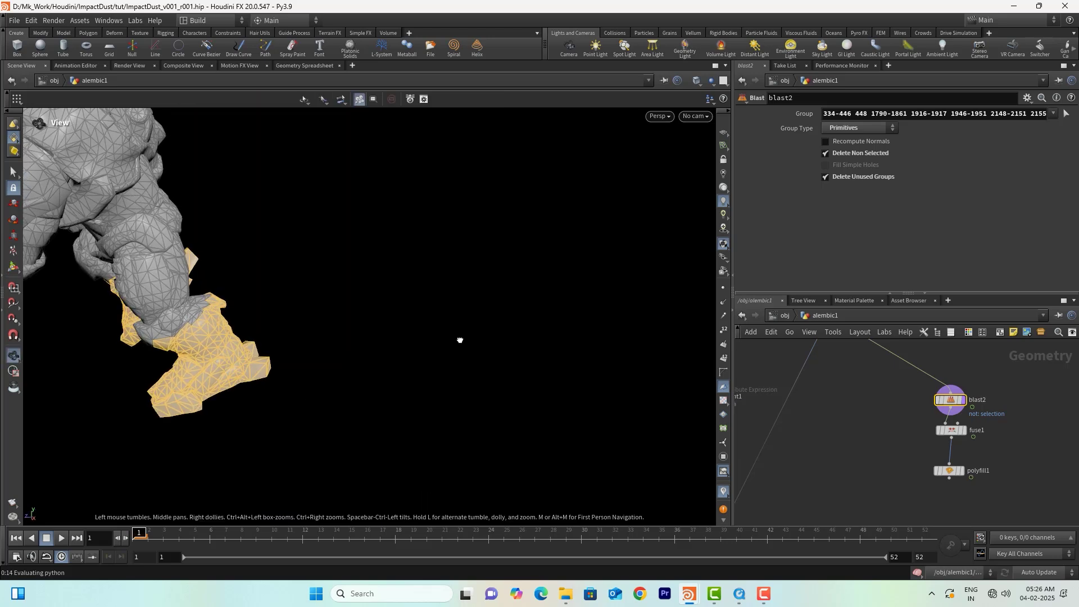
key(Return)
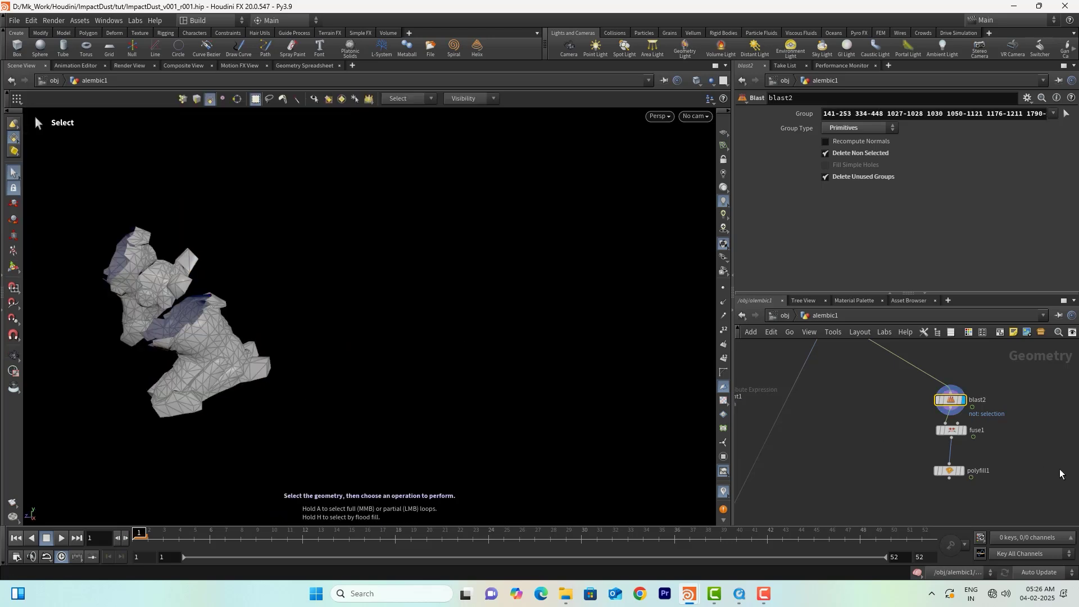
Display polyfill1 and bring both capped feet into view
click(961, 471)
alt+drag(256, 318, 438, 308)
click(1002, 489)
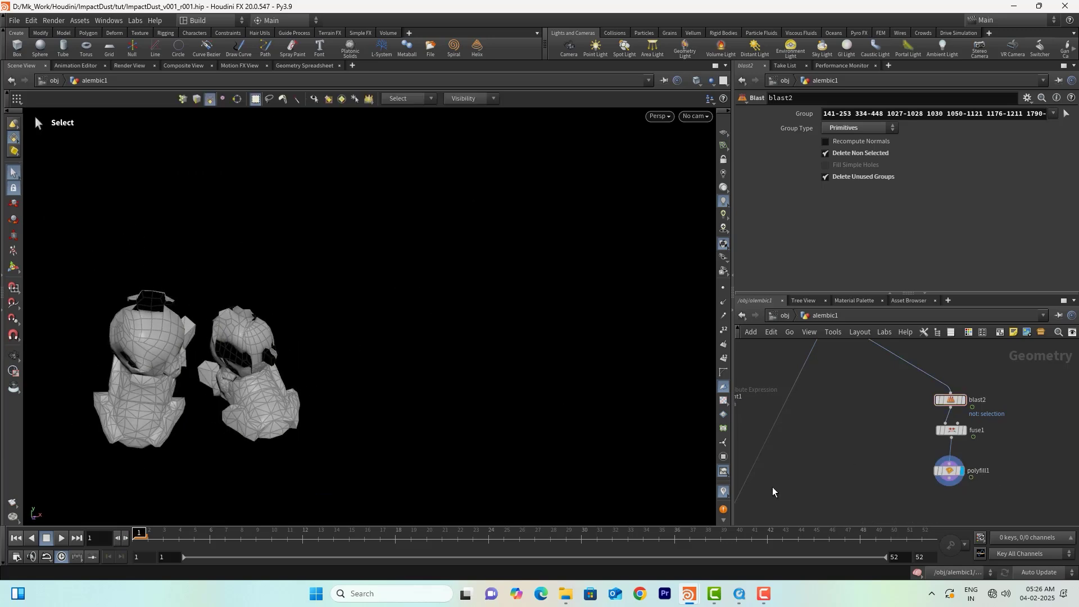
alt+scroll(420, 388, down, 3)
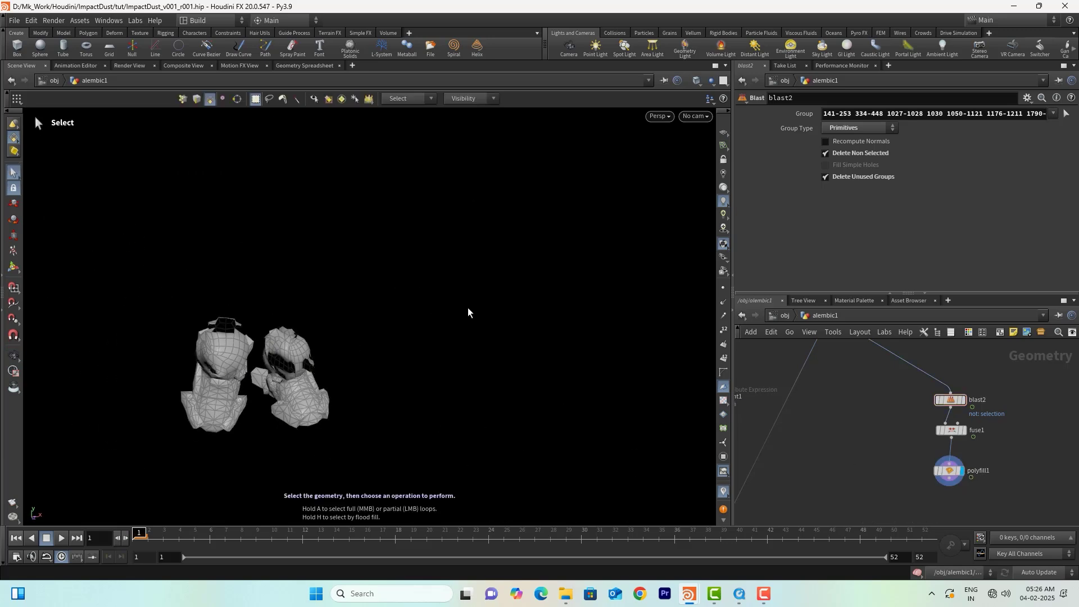
click(706, 116)
click(877, 498)
Append a VDB from Polygons node to polyfill1 and display it
middle_drag(940, 506, 925, 416)
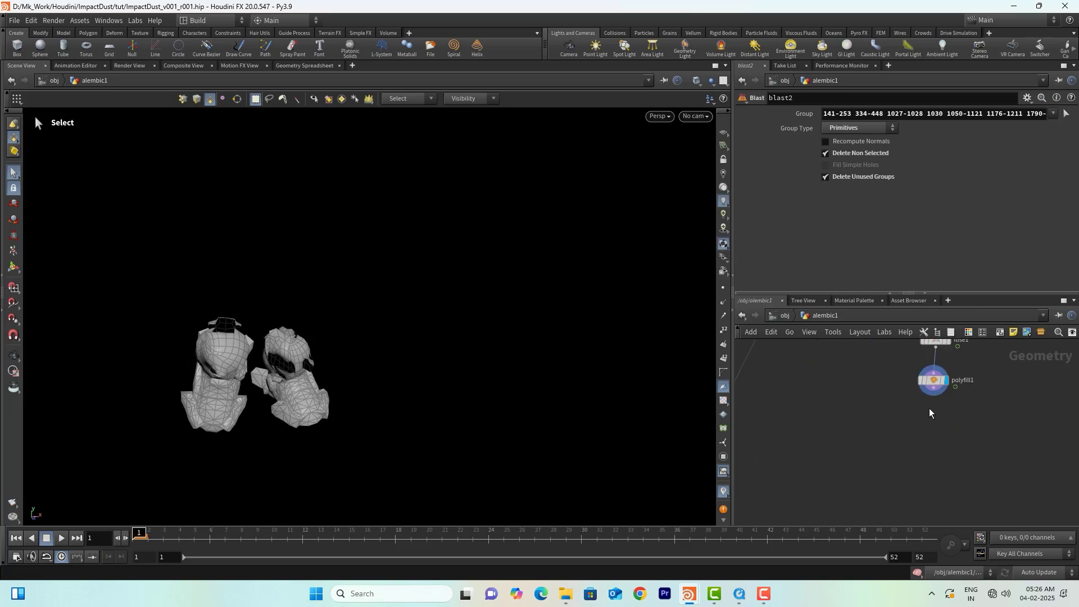
click(933, 388)
key(Tab)
text(vdbfrom)
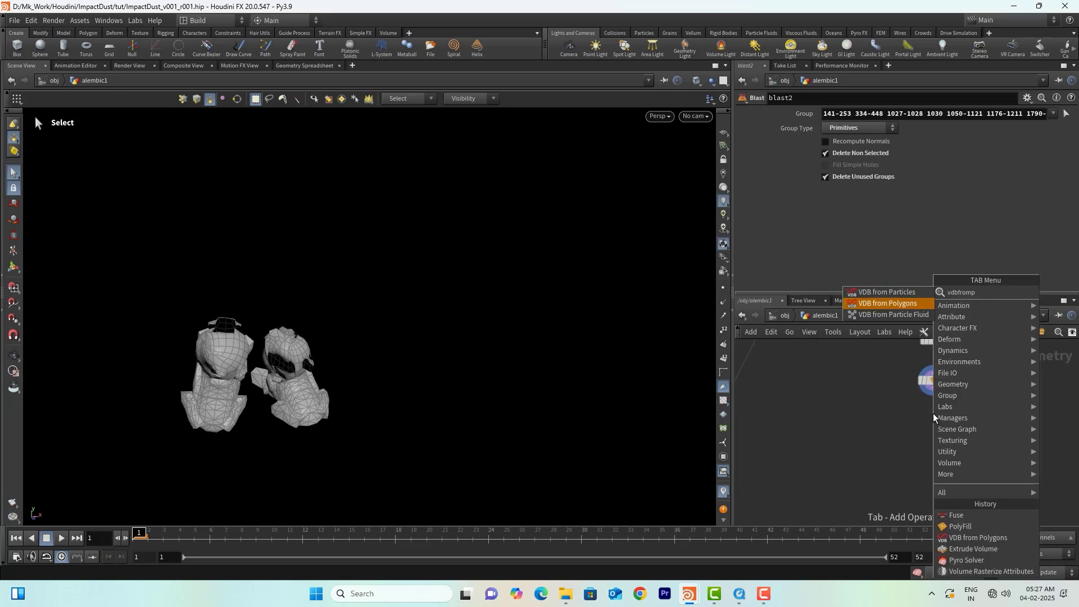
key(Return)
click(947, 414)
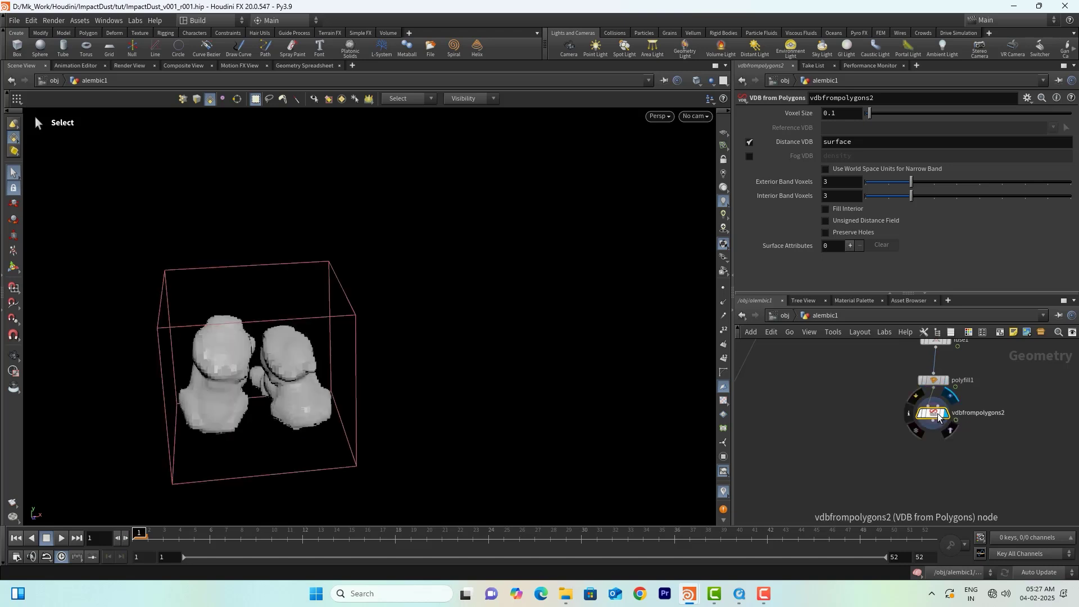
Set the voxel size of the feet's VDB from Polygons node to 0.03, trying 0.05 first
drag(830, 112, 899, 112)
text(0.05)
key(Return)
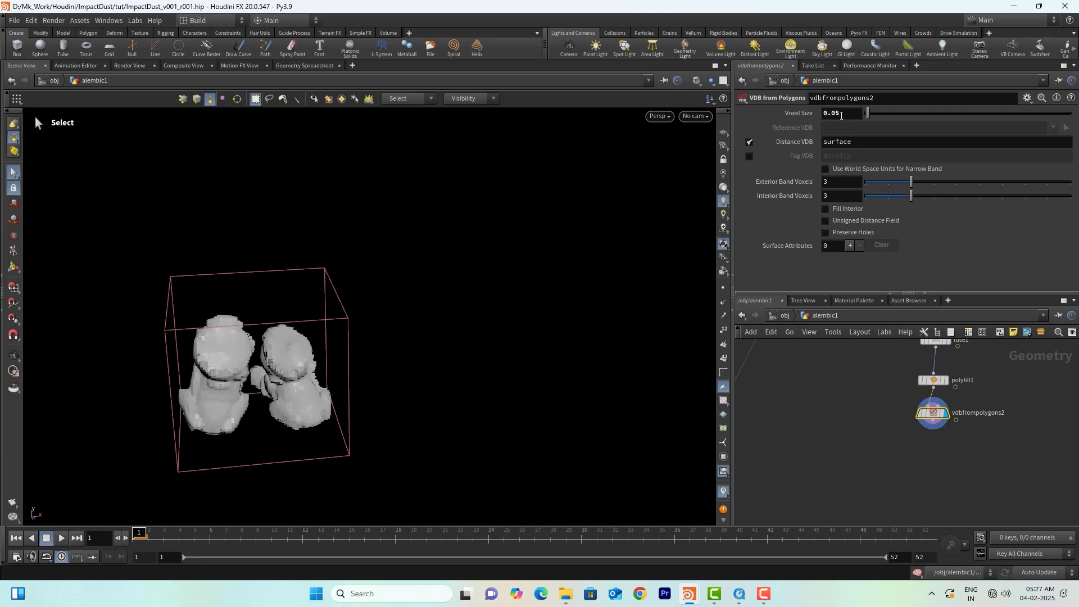
key(Return)
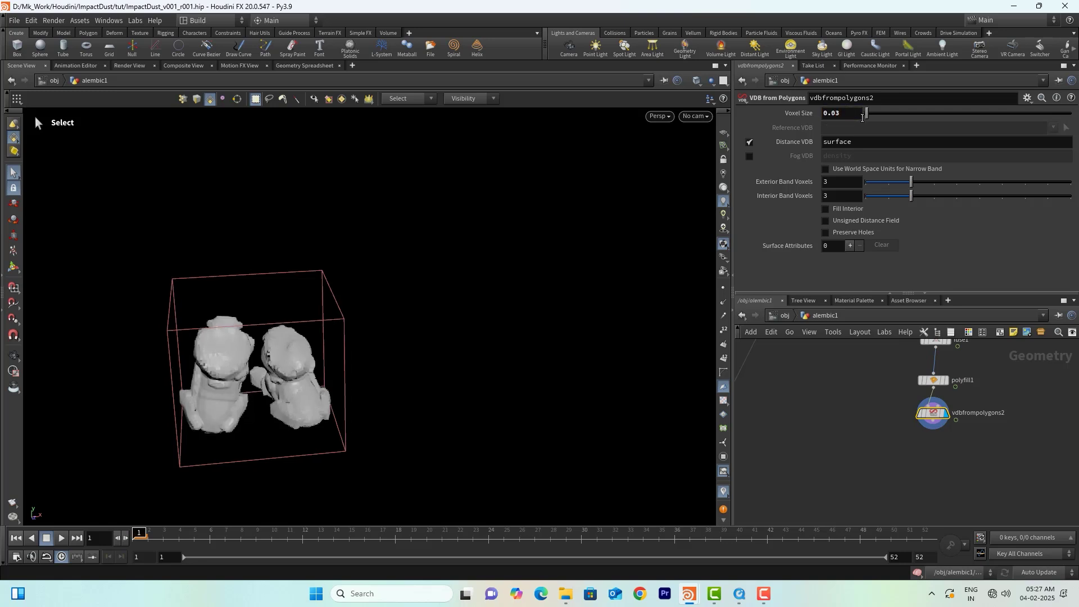
Insert a Merge node on the ground collider's wire into pyrosolver2 and connect vdbfrompolygons2 to it
click(934, 422)
mouse_move(928, 464)
middle_down()
mouse_move(960, 385)
mouse_move(910, 463)
middle_up()
scroll(960, 385, down, 2)
key(Tab)
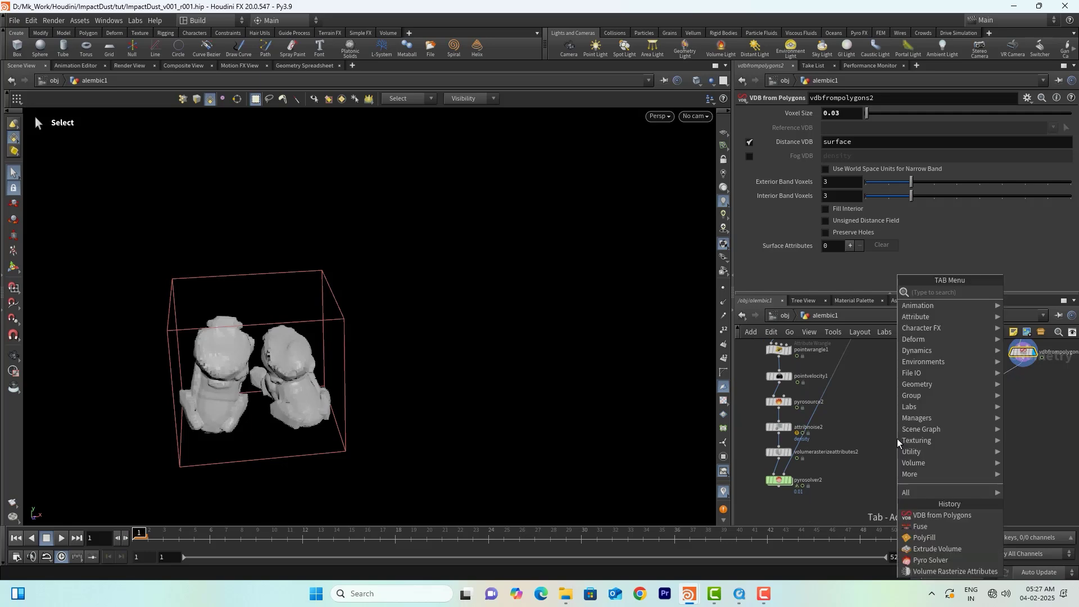
text(mer)
key(Return)
mouse_move(897, 439)
mouse_down()
mouse_move(836, 375)
mouse_move(881, 446)
mouse_up()
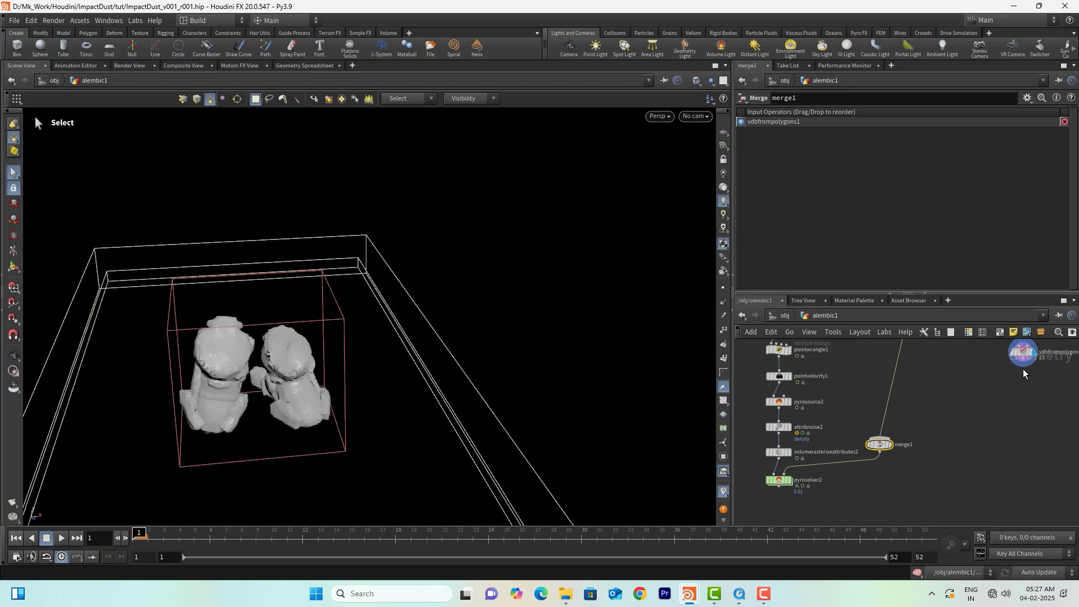
click(1024, 364)
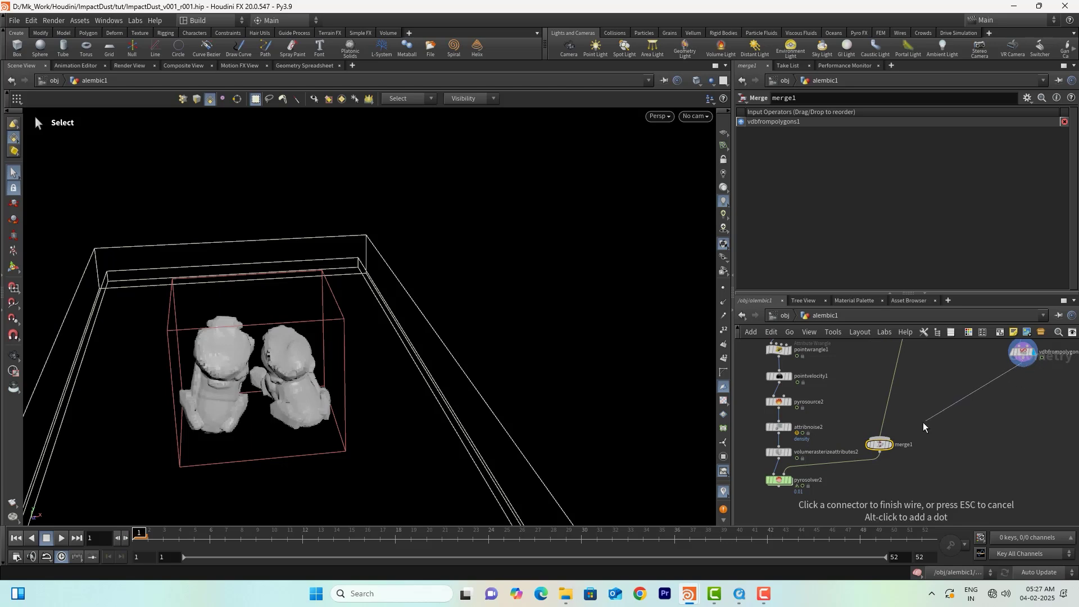
click(881, 439)
Display pyrosolver2 and look through cam1
alt+drag(215, 349, 283, 360)
scroll(787, 497, up, 2)
click(784, 478)
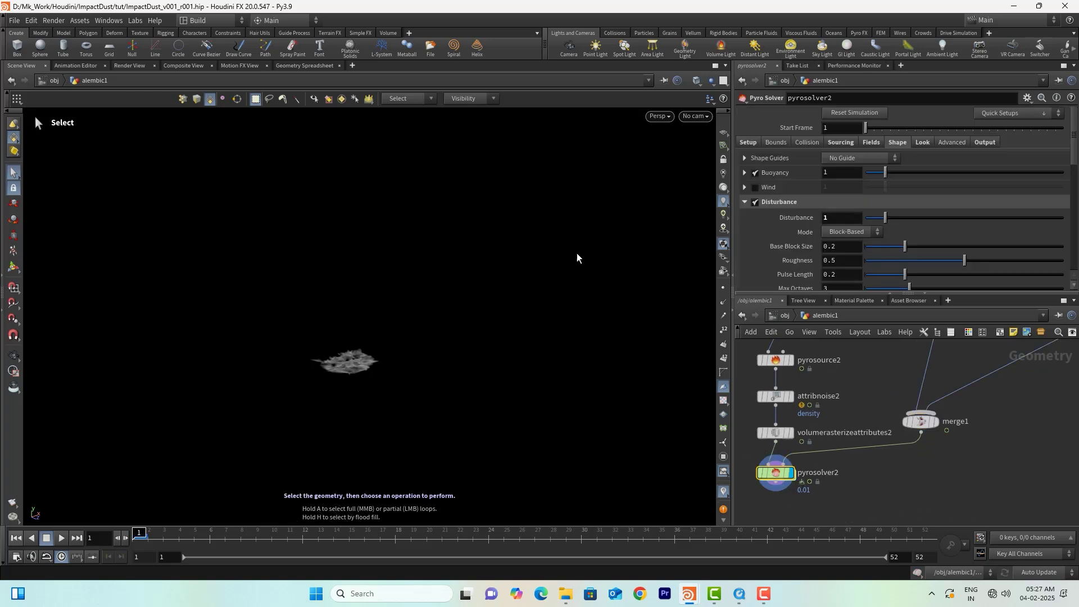
click(696, 115)
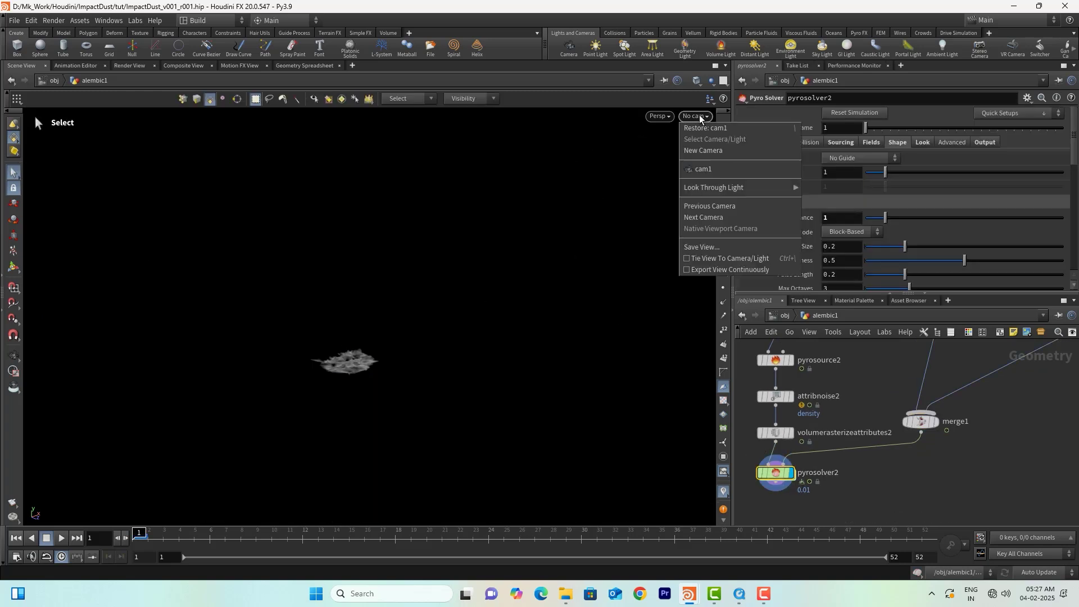
click(713, 170)
Add a second Merge node below pyrosolver2 and feed it the solver's output
key(Tab)
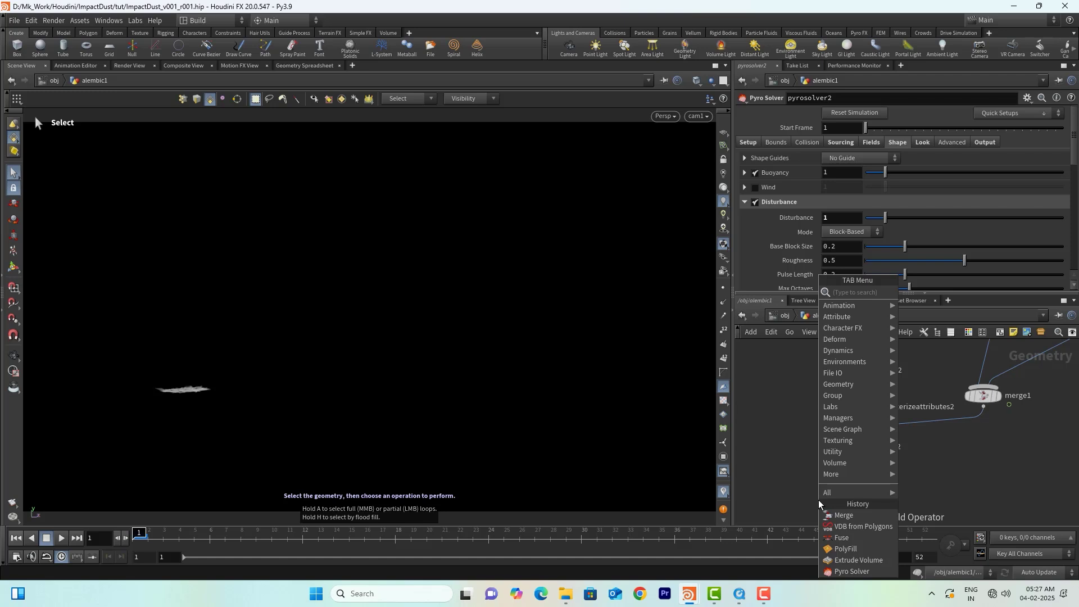
text(mer)
key(Return)
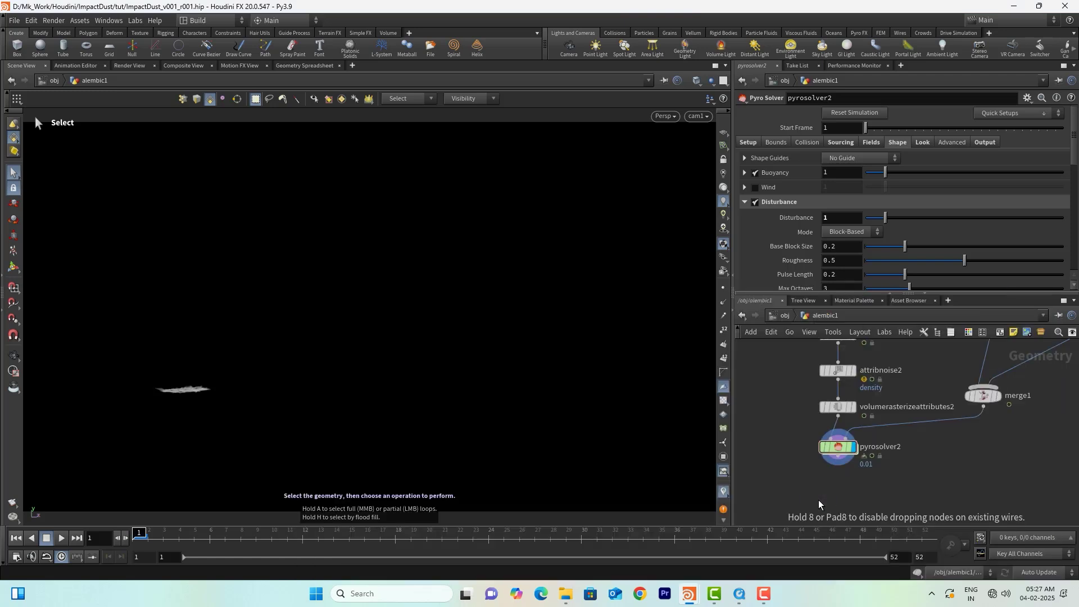
click(818, 501)
click(841, 458)
click(819, 491)
Connect the OUT_HulkBuster_Geo character geometry to merge2 and display the merged result
scroll(782, 421, down, 4)
middle_drag(763, 366, 765, 499)
middle_drag(781, 344, 787, 407)
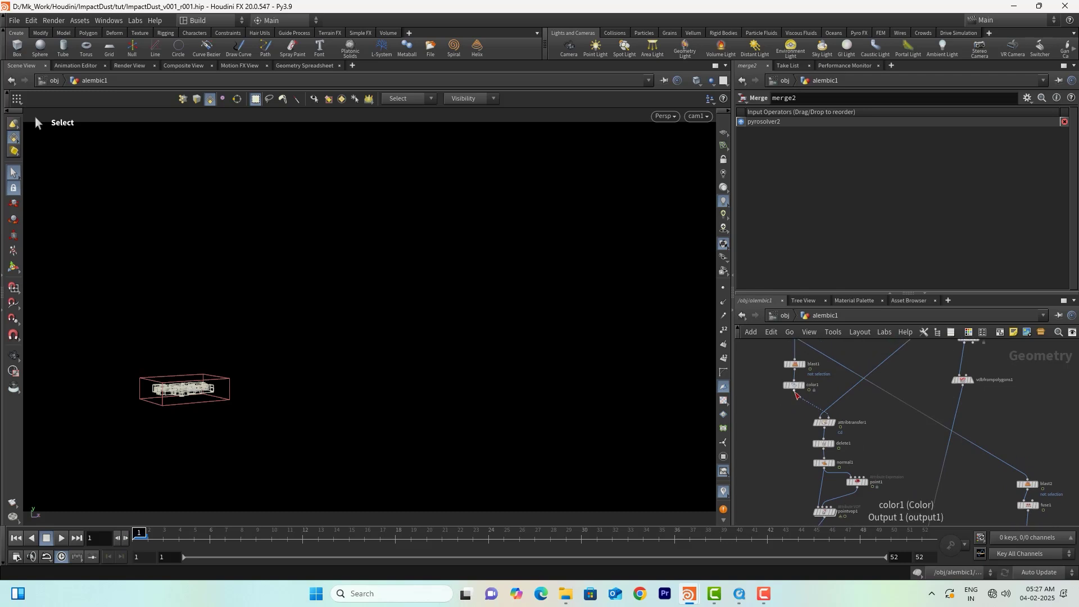
middle_drag(775, 365, 780, 446)
click(800, 414)
scroll(749, 482, down, 2)
middle_drag(759, 506, 775, 384)
middle_drag(780, 478, 778, 346)
click(824, 439)
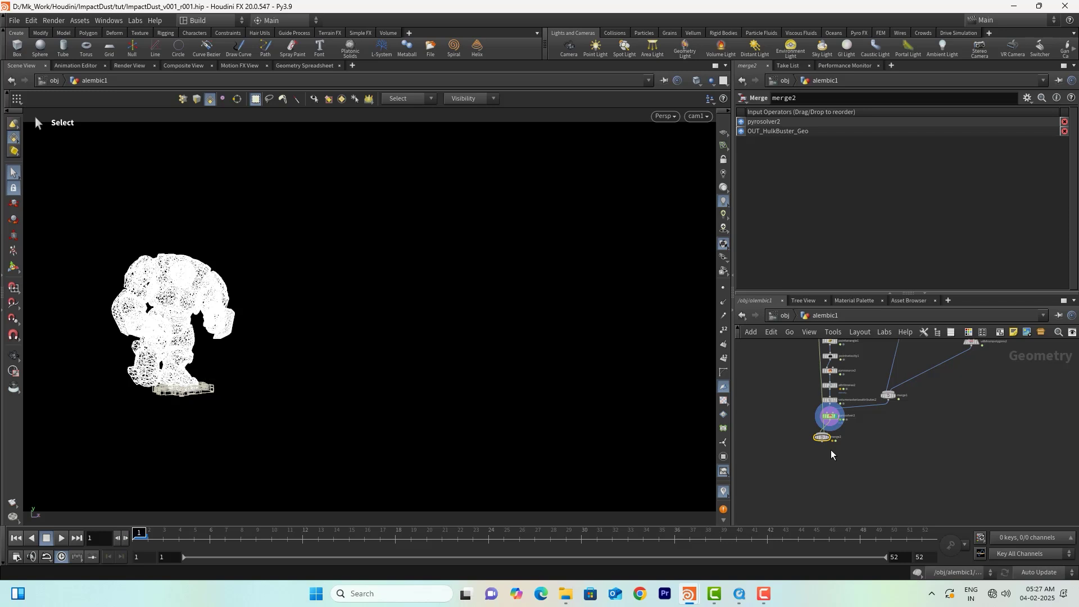
scroll(831, 452, up, 3)
click(827, 425)
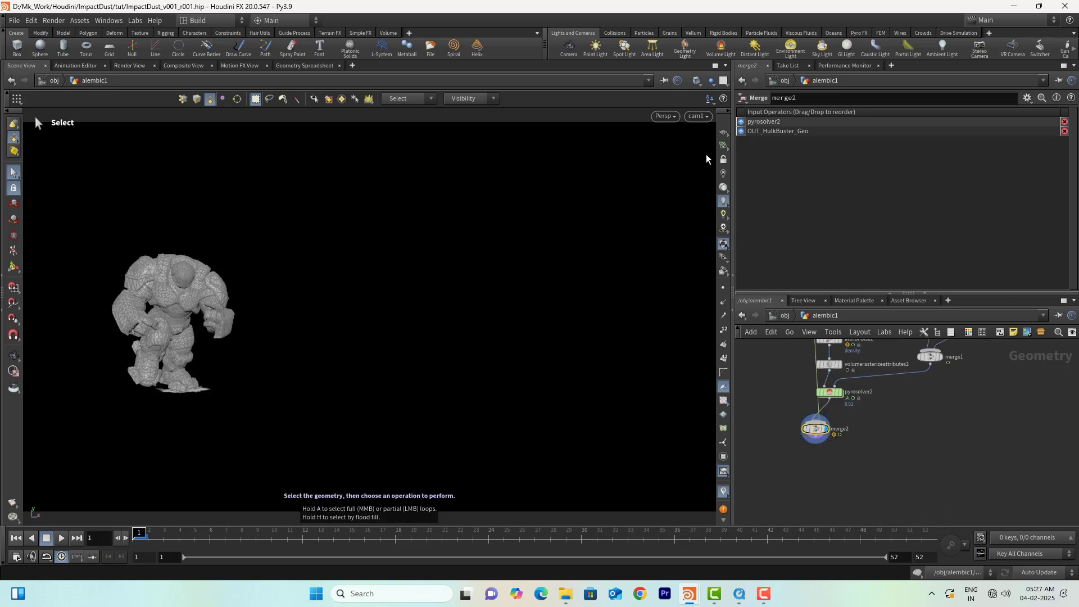
Render a flipbook through cam1 over the $RFSTART to $RFEND frame range with an increment of 1
click(703, 116)
click(713, 171)
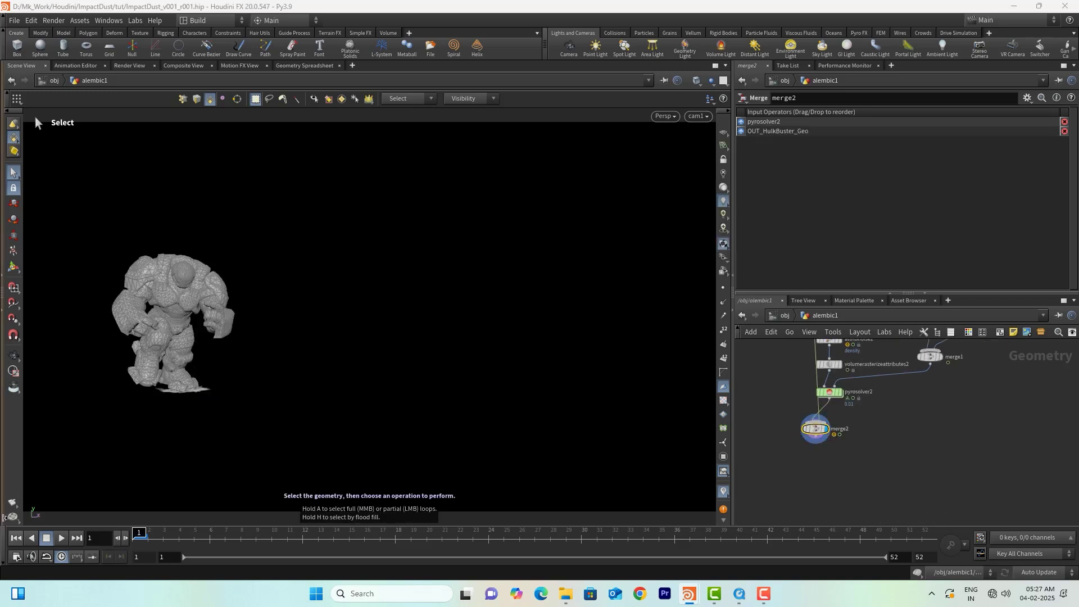
click(13, 516)
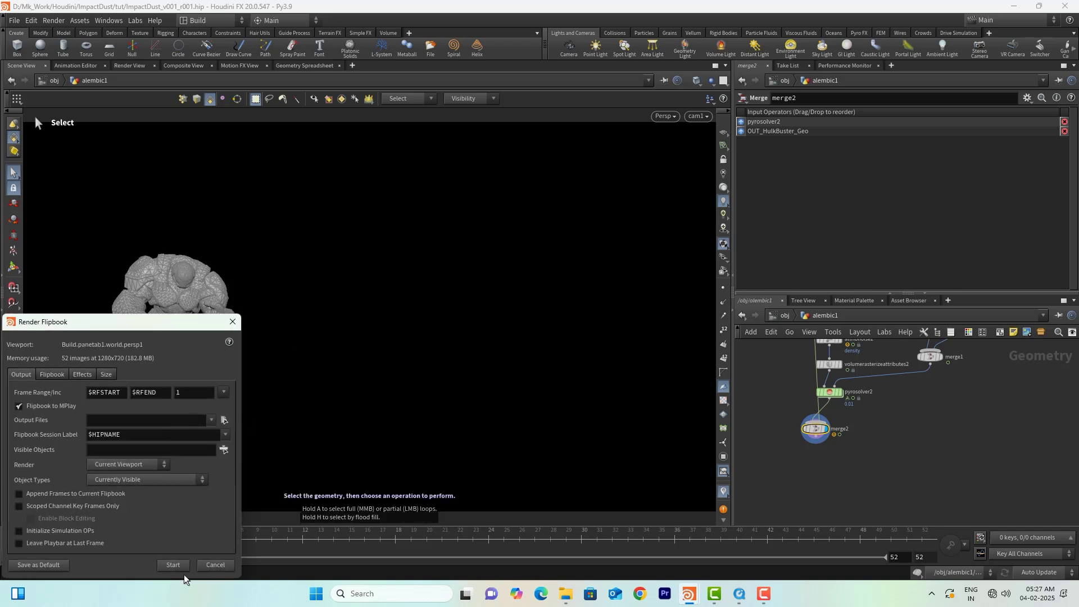
click(181, 566)
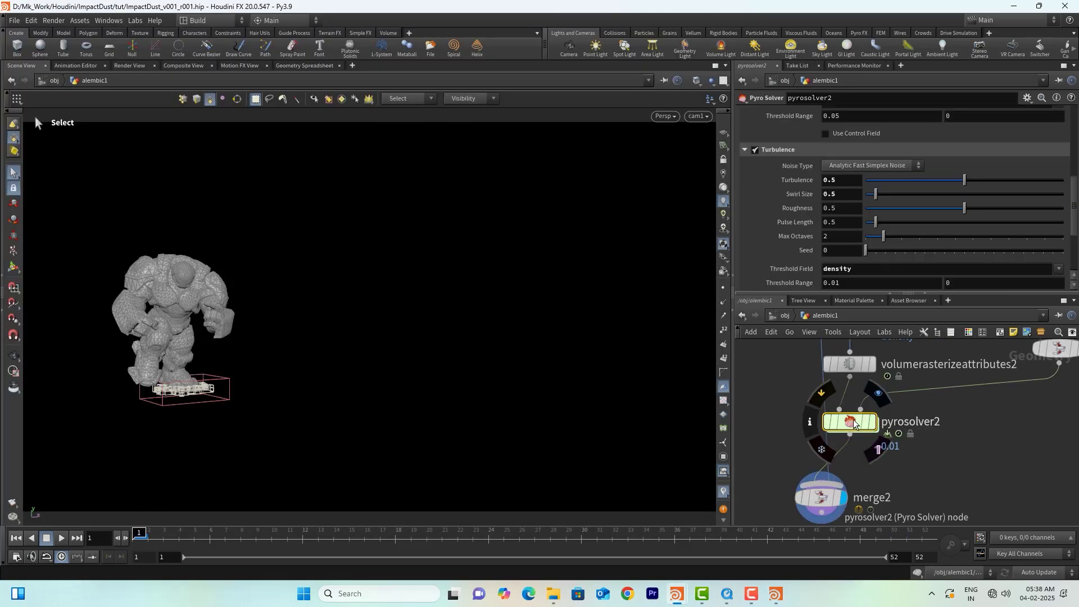
Shift pyrosolver2 clear of the character's wire and review its Disturbance strength, base block size and threshold settings
drag(848, 418, 911, 436)
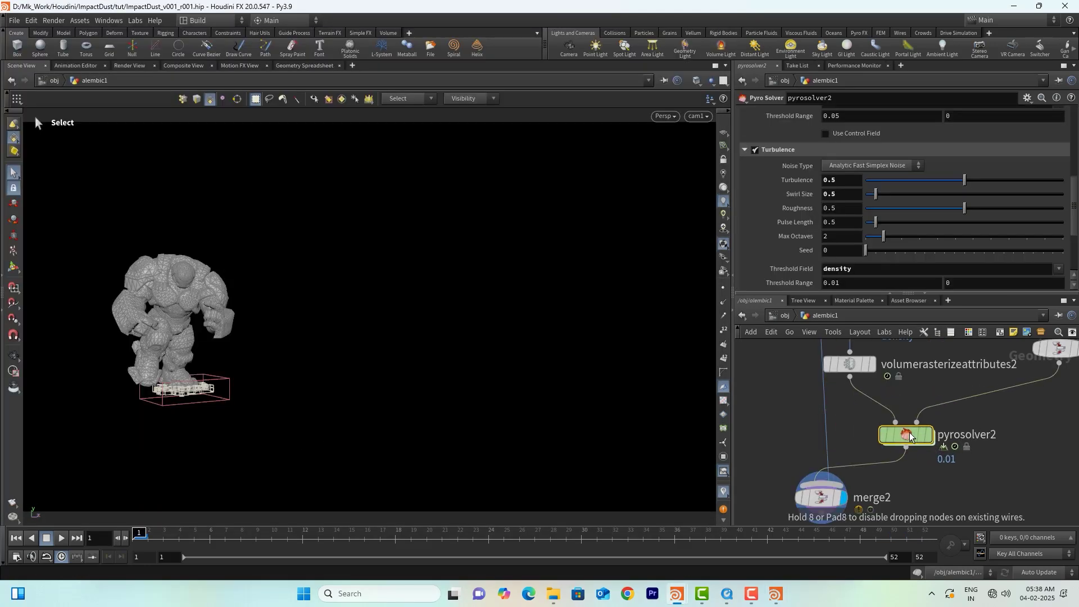
scroll(788, 232, up, 8)
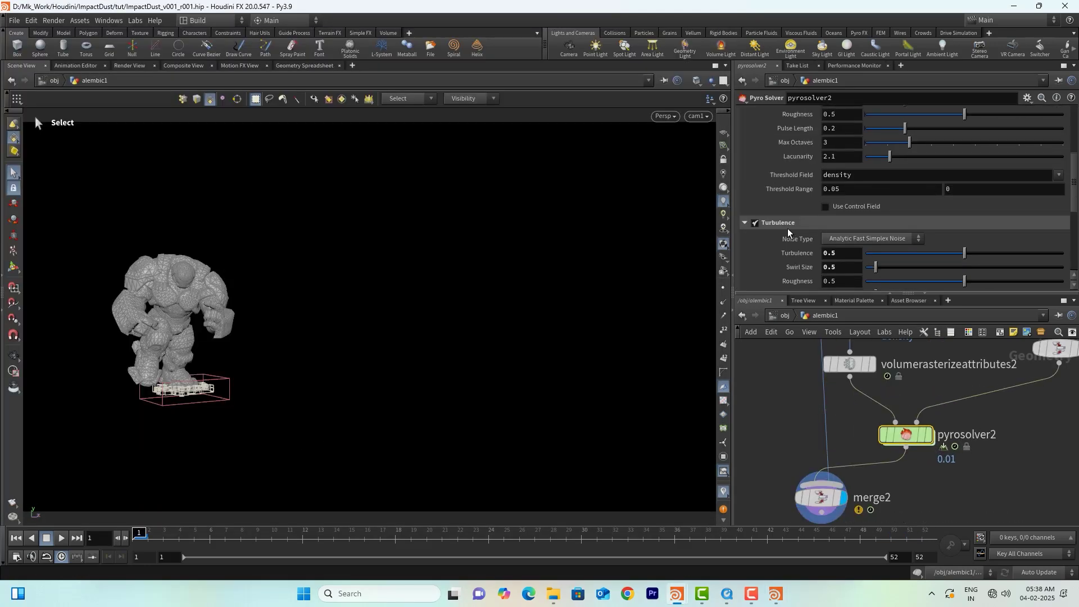
scroll(788, 232, up, 2)
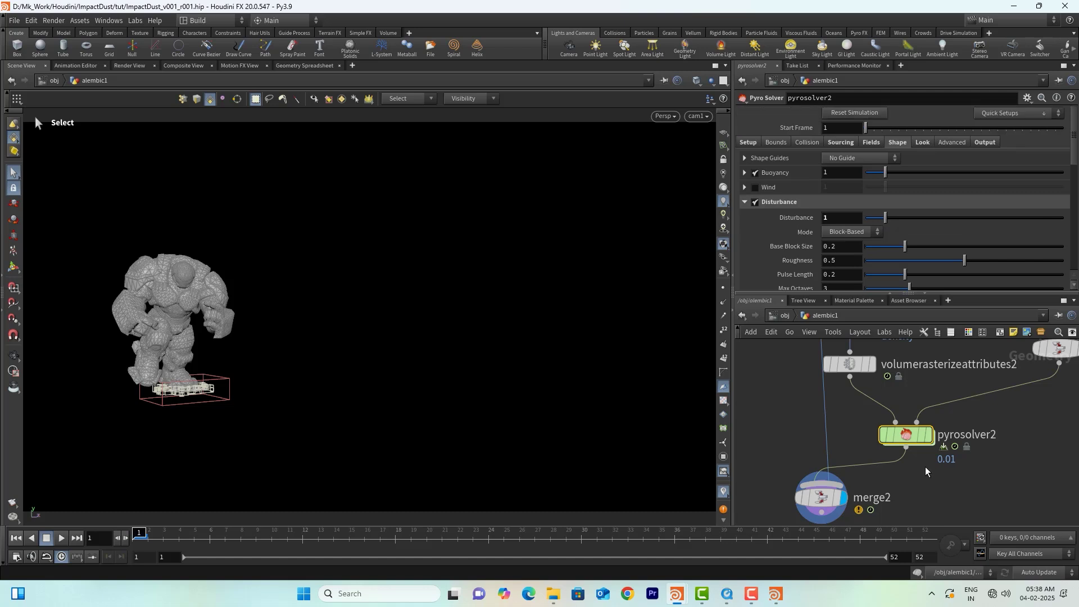
mouse_move(910, 439)
drag(833, 218, 770, 217)
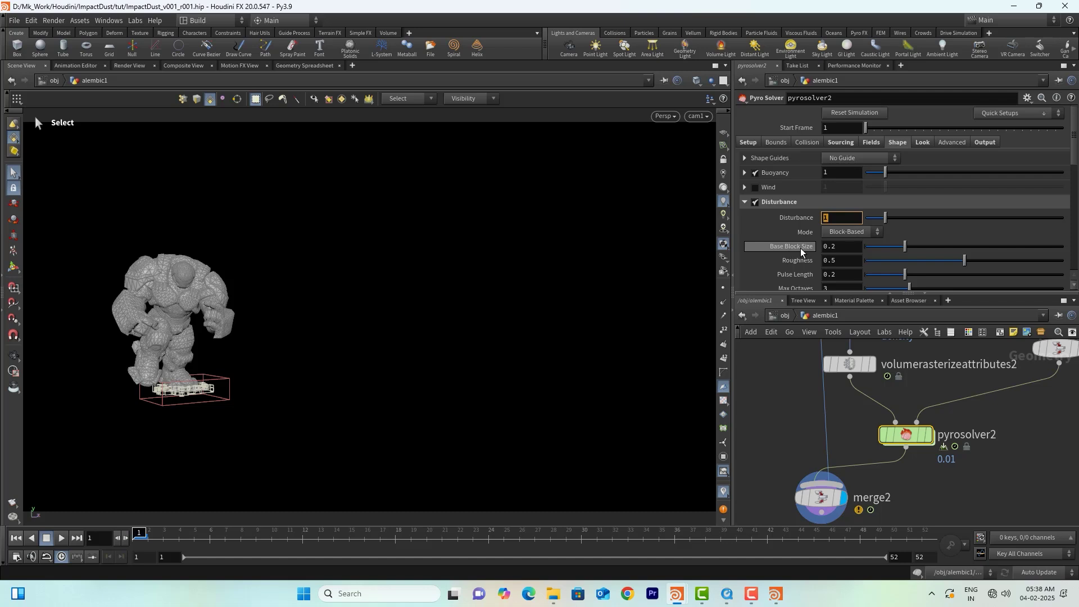
double_click(845, 247)
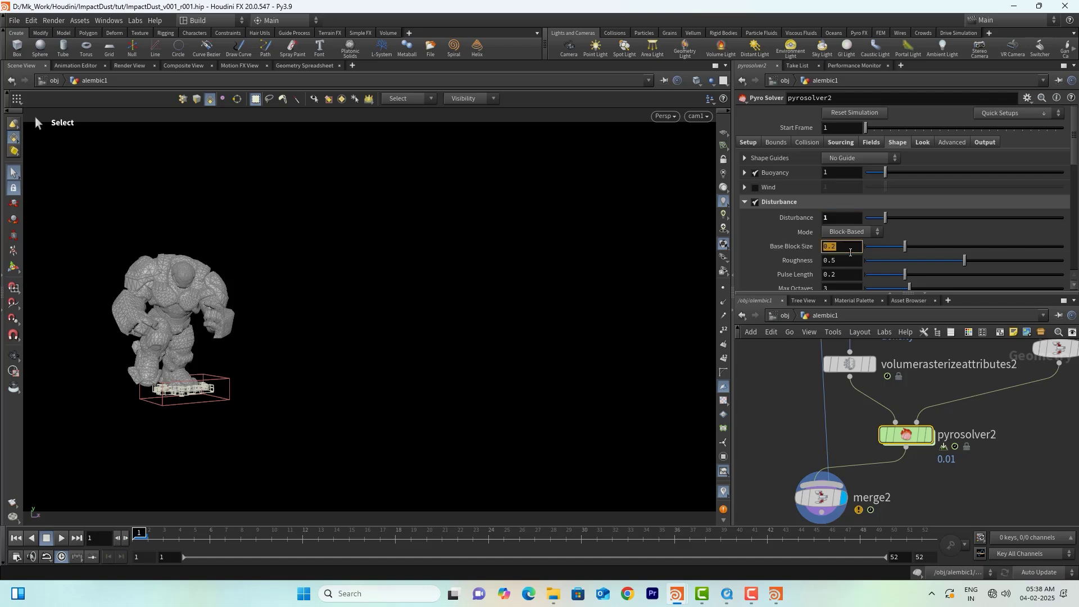
click(1035, 466)
scroll(785, 267, down, 4)
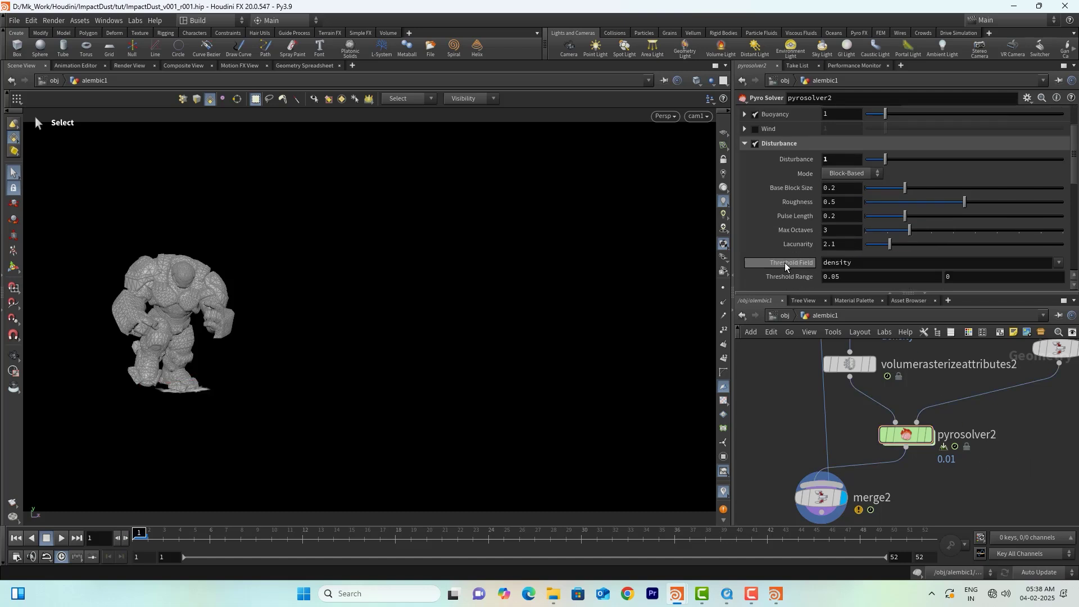
scroll(774, 219, down, 8)
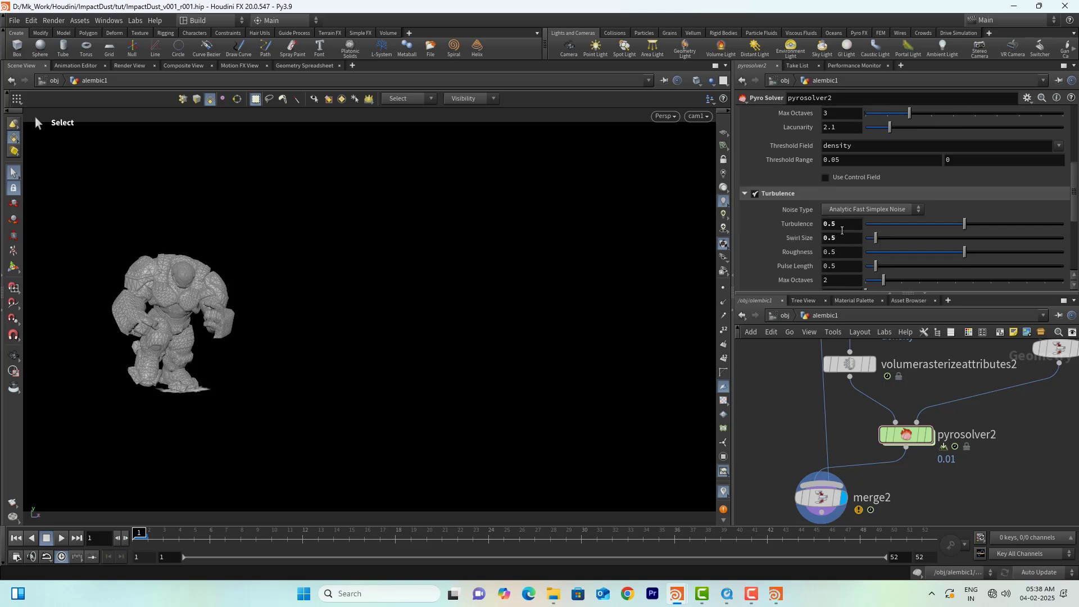
Review pyrosolver2's Turbulence strength and threshold field, and compare them with the Disturbance threshold field
click(834, 224)
click(1030, 438)
scroll(788, 272, down, 3)
scroll(787, 272, up, 1)
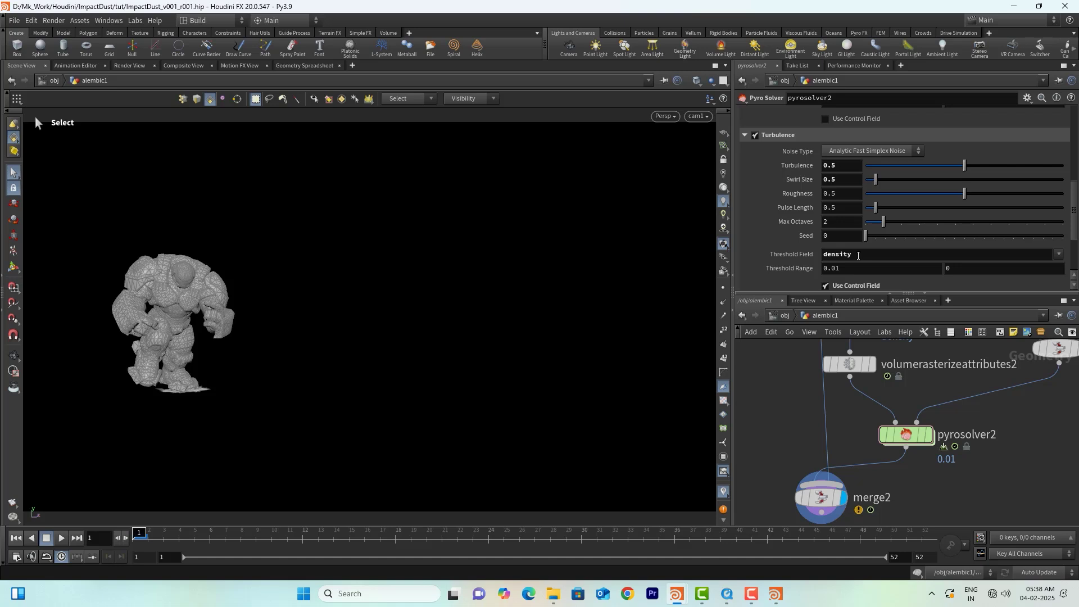
double_click(857, 255)
click(1018, 423)
scroll(787, 260, up, 1)
scroll(788, 261, up, 2)
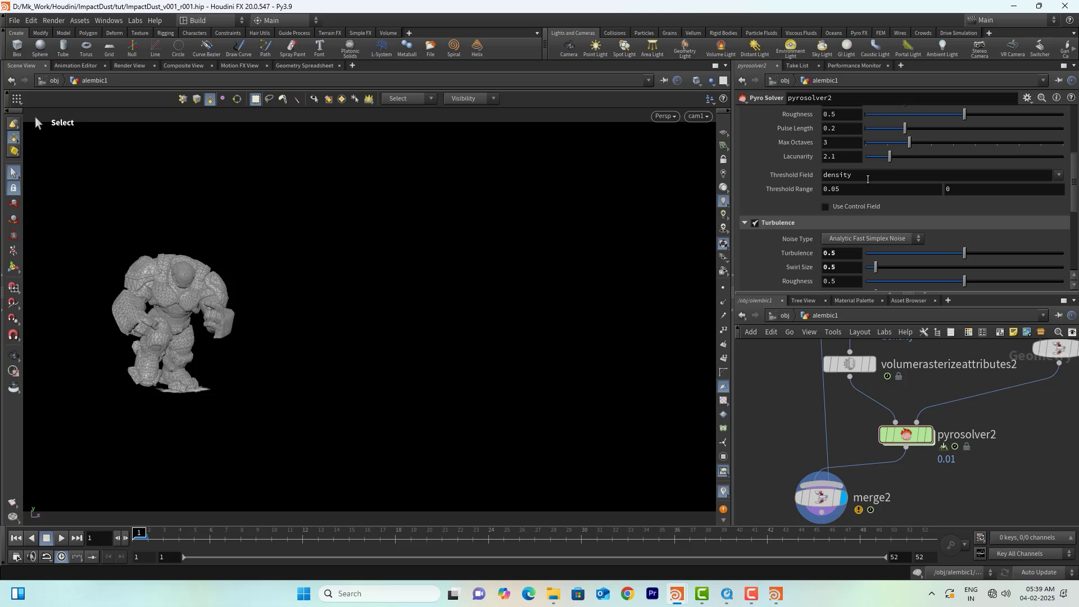
scroll(810, 204, up, 1)
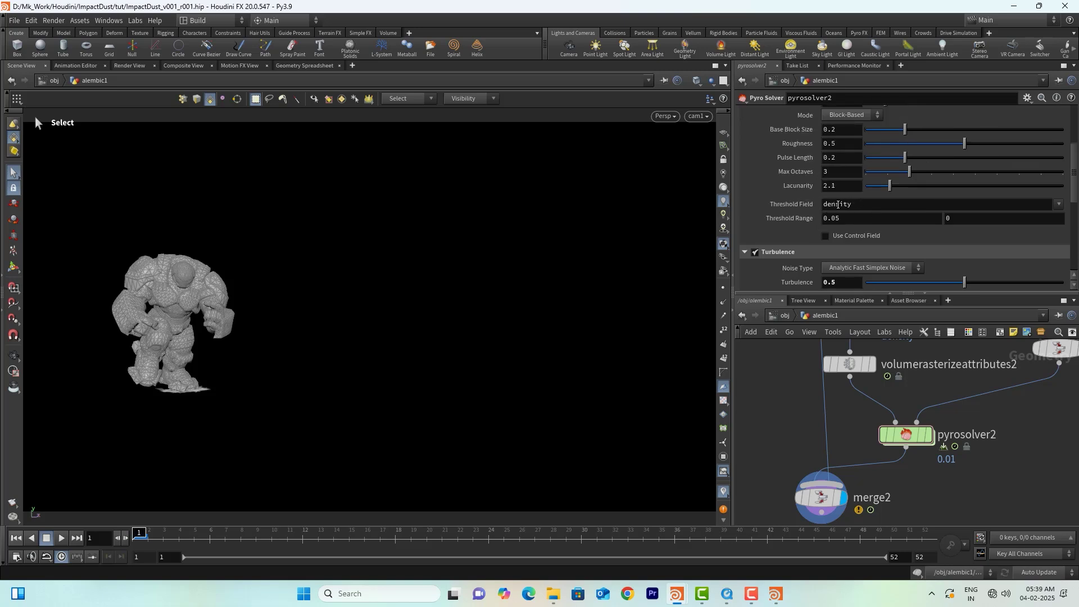
Append a Null node to merge2
middle_drag(927, 472, 928, 444)
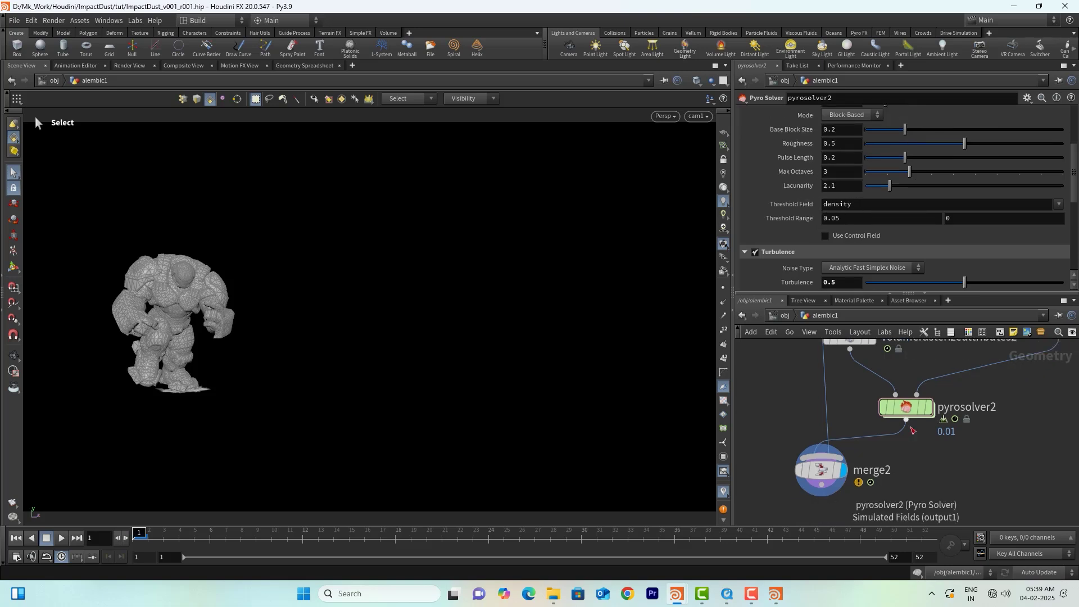
mouse_move(916, 416)
middle_drag(874, 489, 883, 453)
click(830, 449)
key(Tab)
text(nu)
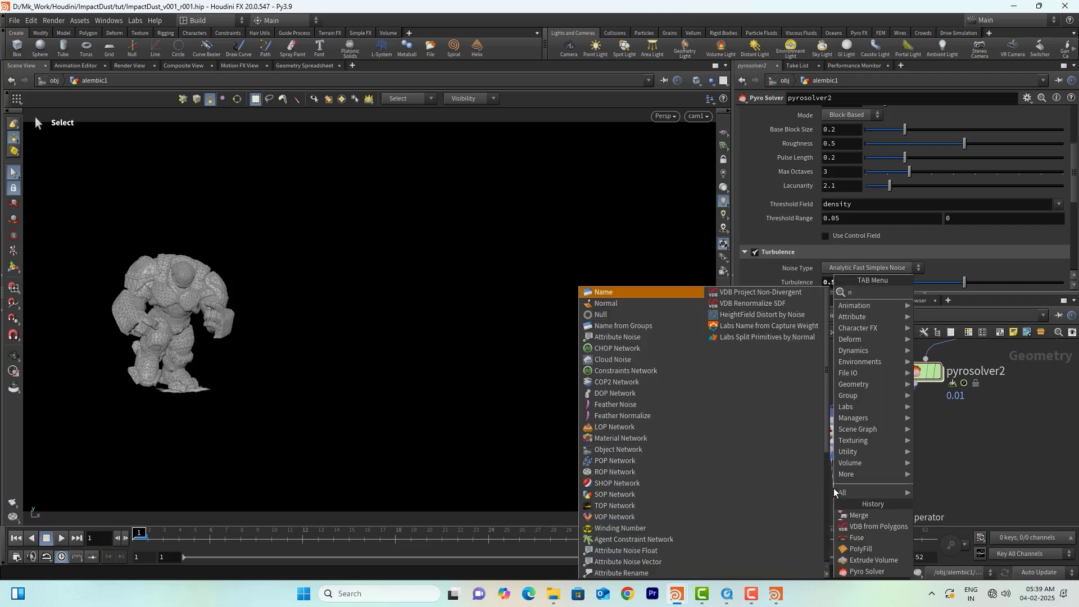
key(Return)
key(Return)
drag(834, 492, 824, 495)
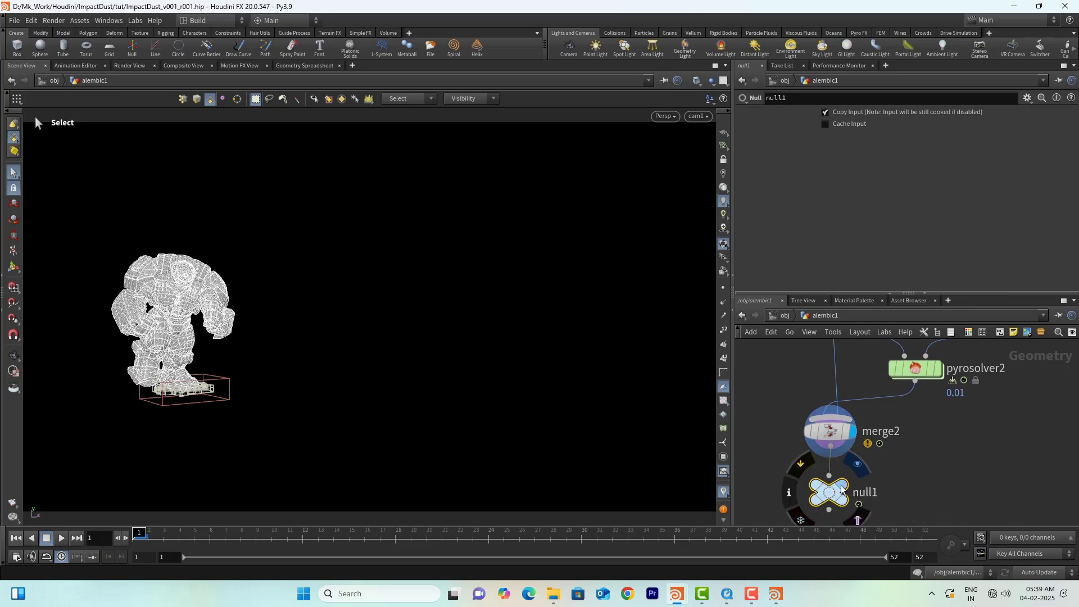
click(842, 490)
Insert a Pyro Bake Volume node between merge2 and null1 and display it
scroll(914, 480, down, 3)
right_click(862, 439)
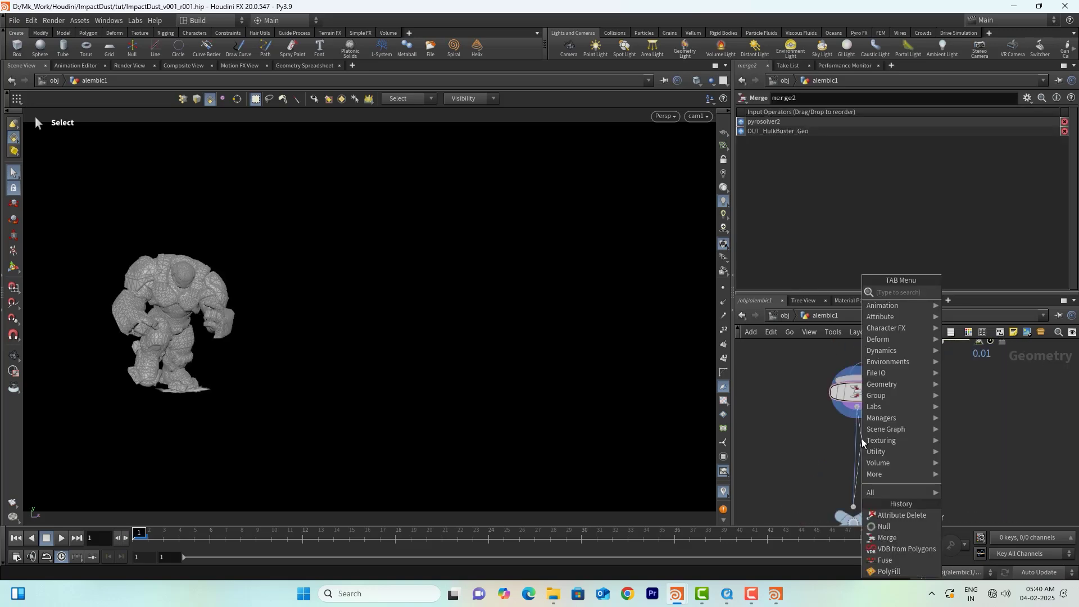
text(pyrob)
key(Return)
drag(863, 444, 858, 452)
click(879, 455)
Advance to frame 9 and inspect the dust around the character's feet from the side
drag(178, 538, 199, 538)
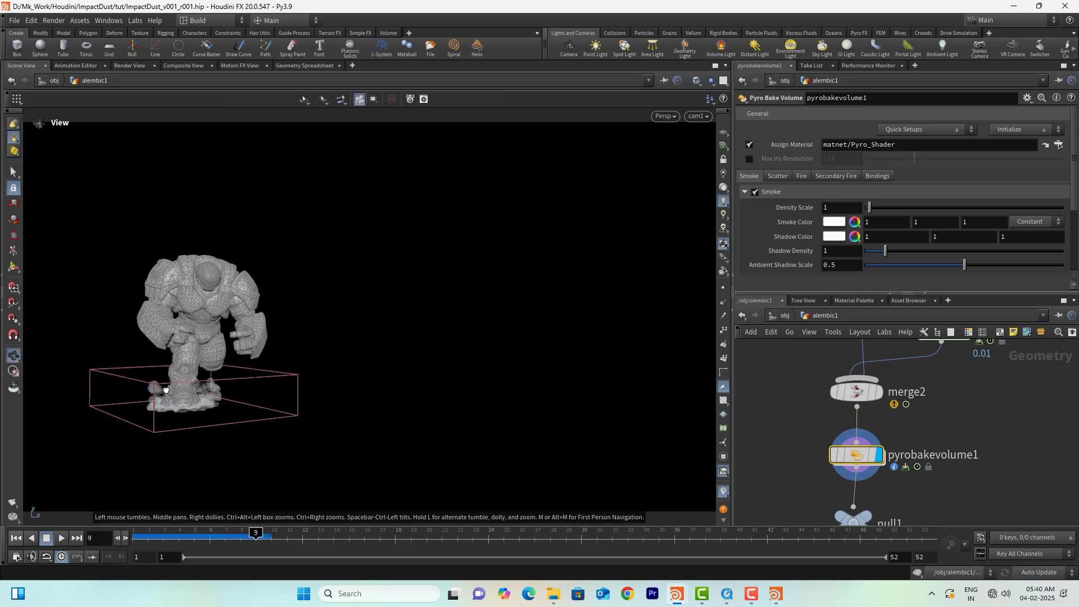
alt+drag(159, 388, 231, 414)
key(s)
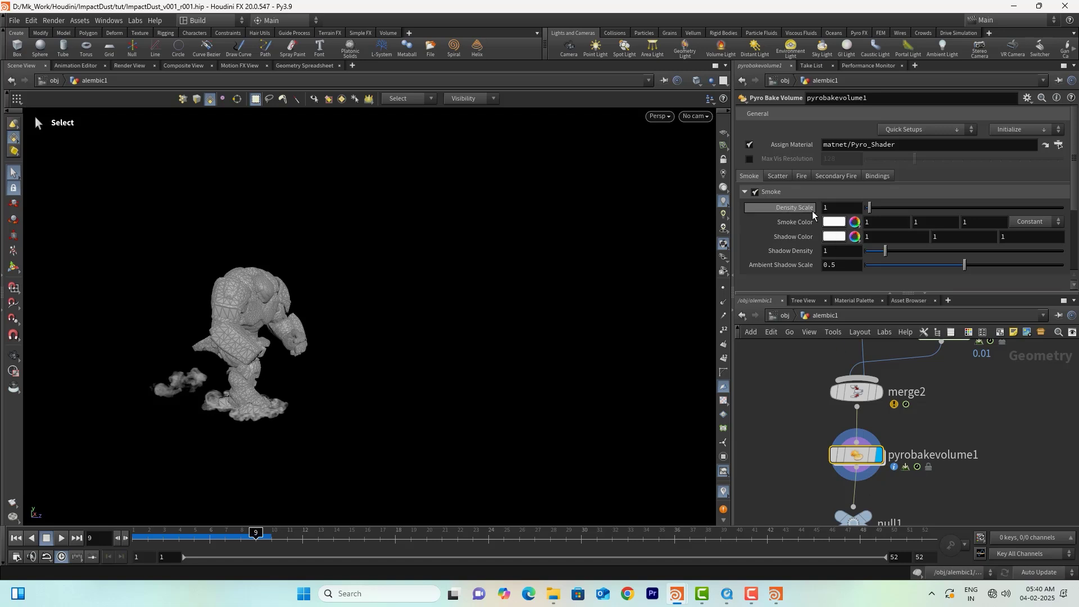
Set pyrobakevolume1's smoke color to a yellow with hue 45 and saturation 0.847
click(846, 223)
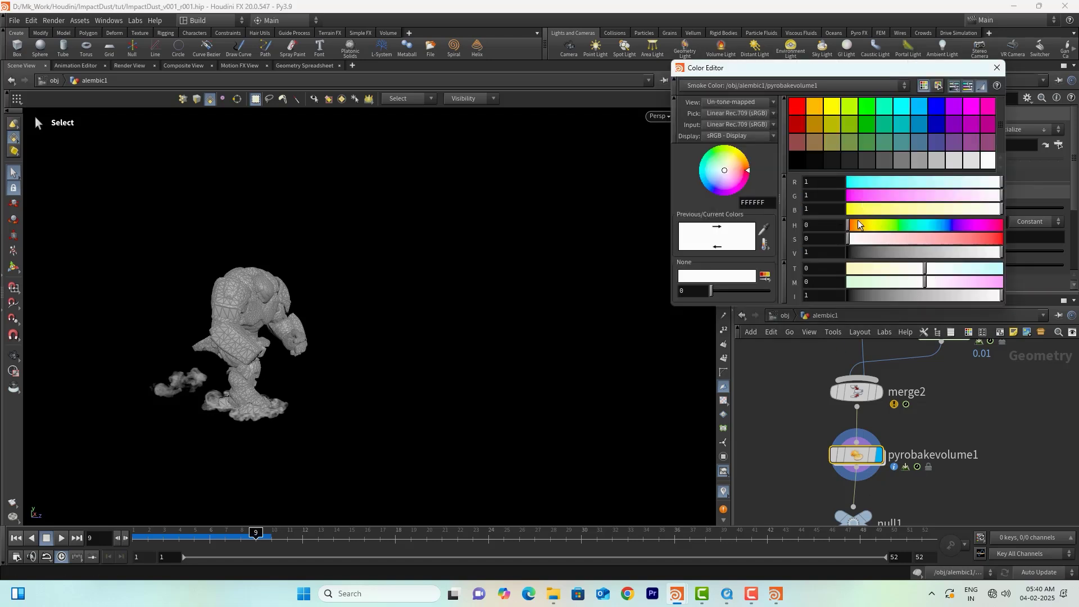
click(867, 225)
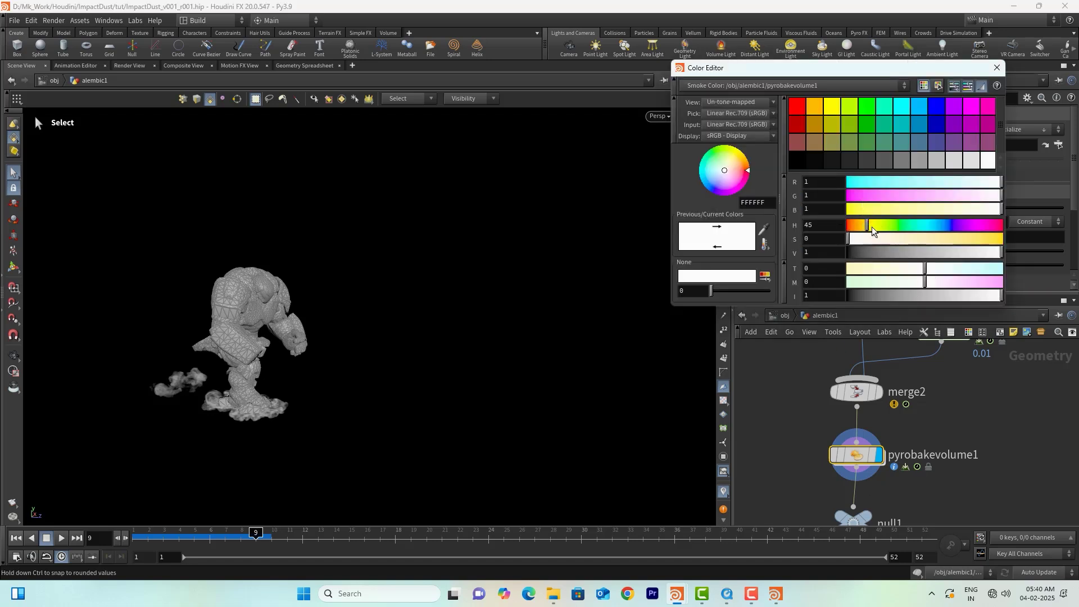
click(981, 239)
drag(981, 244, 977, 243)
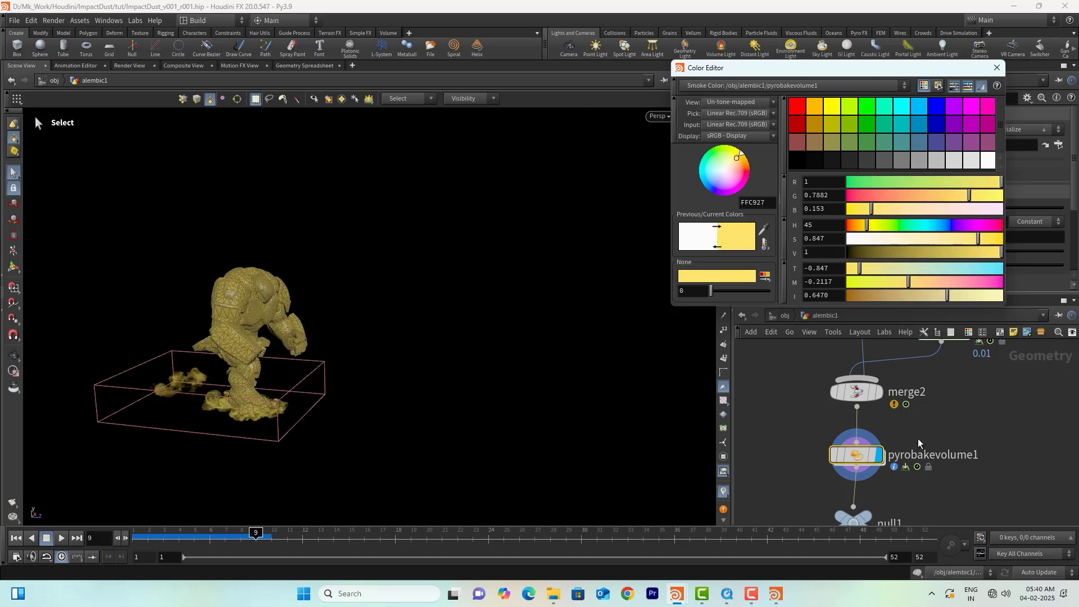
Move pyrobakevolume1 aside and connect its input directly to pyrosolver2 instead of merge2
scroll(916, 416, down, 2)
middle_drag(915, 416, 855, 426)
drag(814, 459, 868, 458)
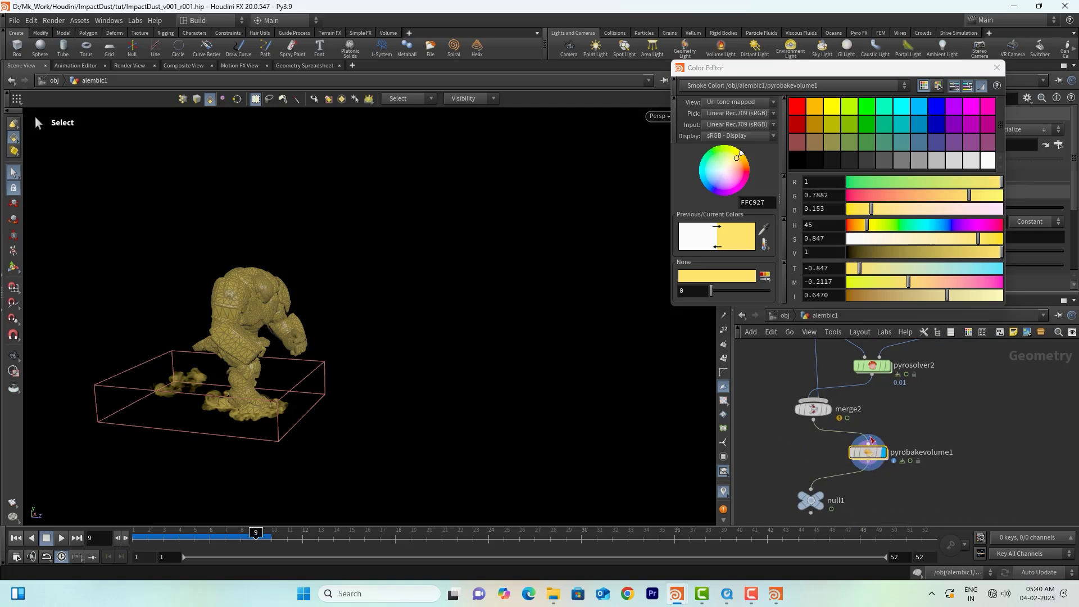
click(868, 444)
click(871, 375)
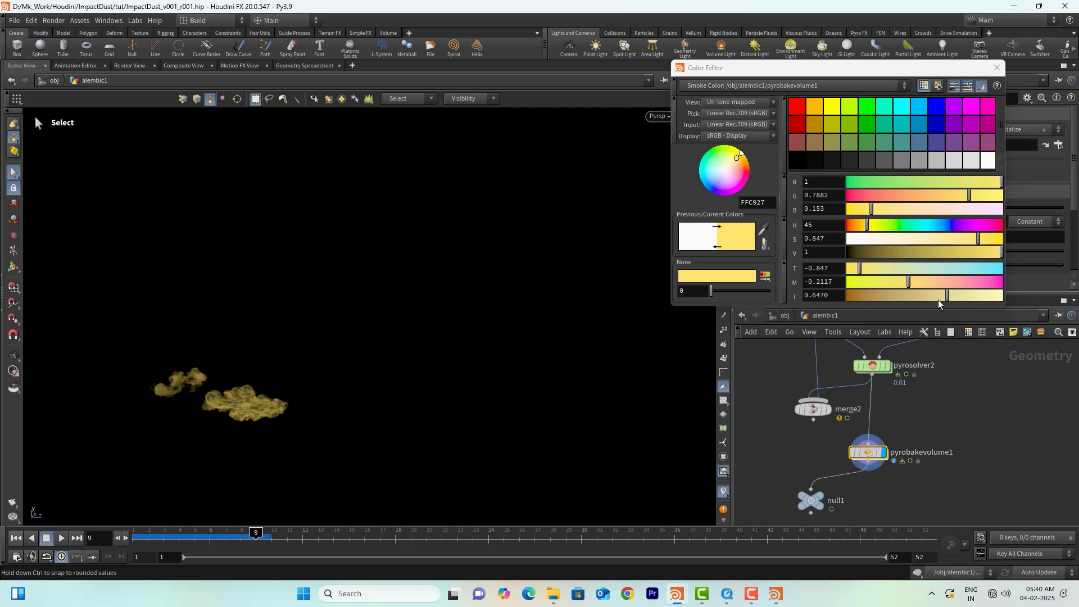
Set pyrobakevolume1's smoke color to a pale sandy tone with hue 37, saturation 0.489 and value 1.321, and close the color editor
click(886, 251)
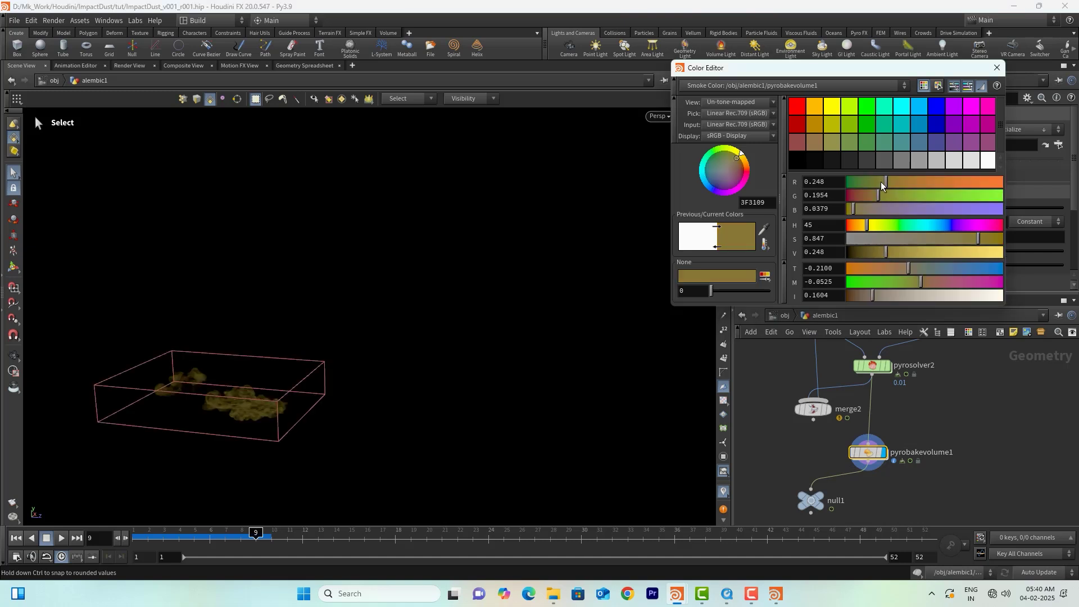
drag(875, 199, 873, 198)
drag(895, 251, 986, 248)
drag(943, 296, 998, 296)
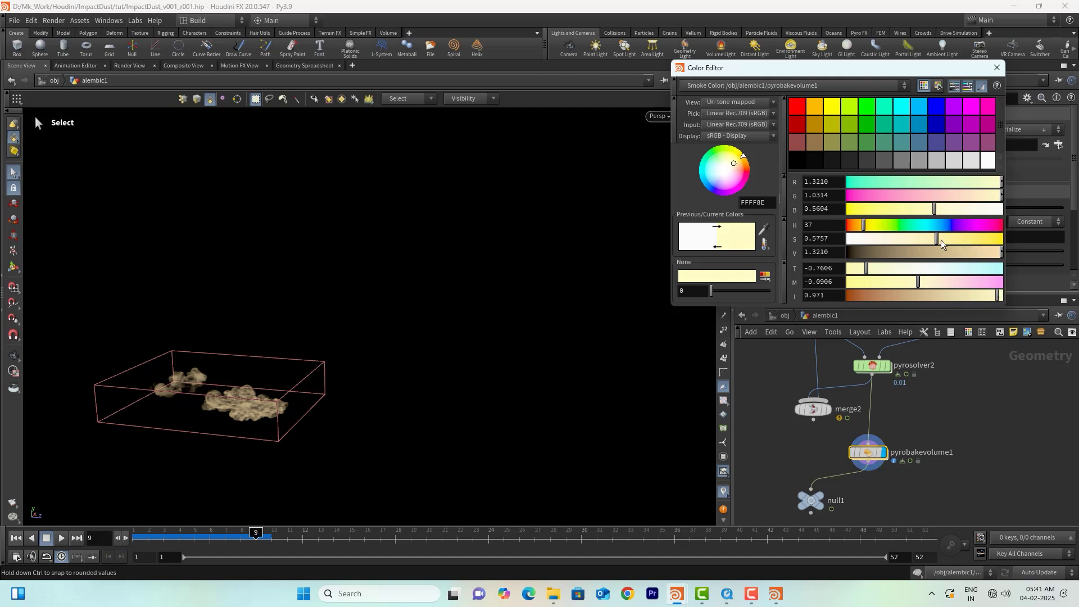
mouse_move(940, 239)
mouse_down()
mouse_move(912, 240)
mouse_move(923, 240)
mouse_up()
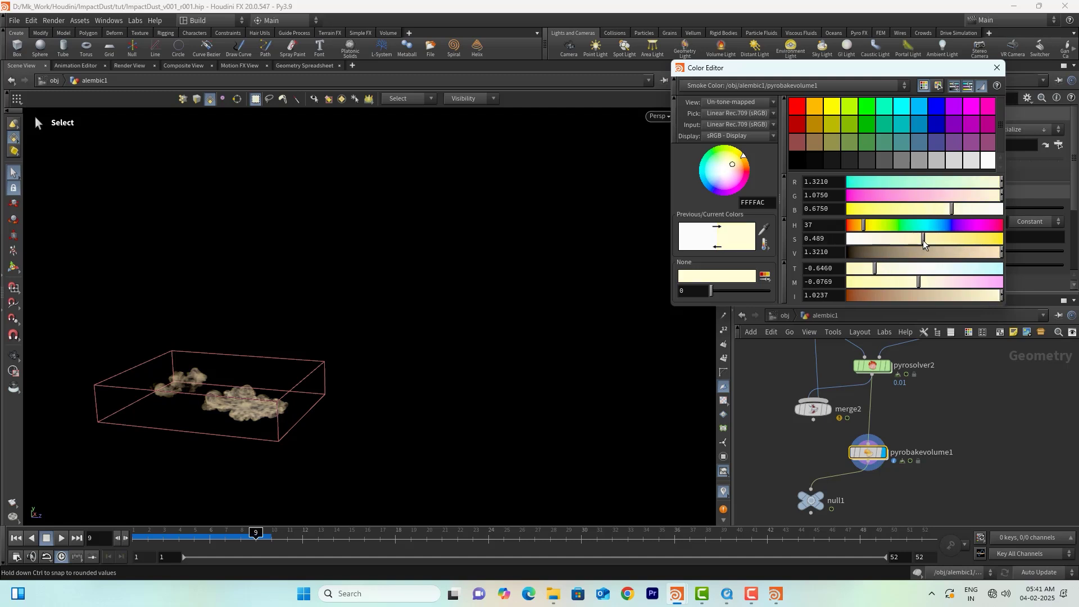
click(995, 69)
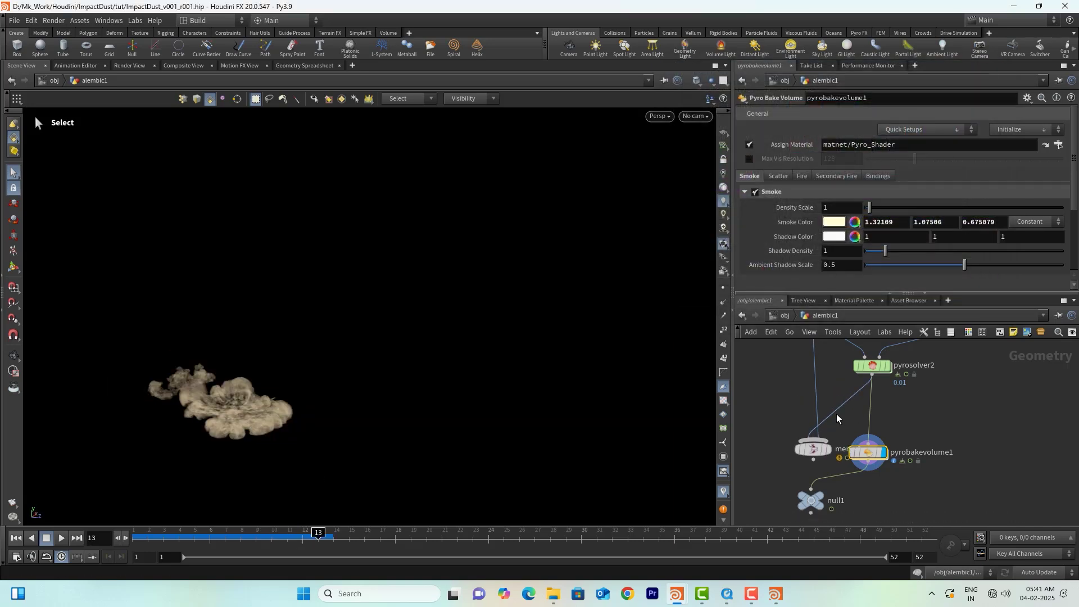
Rewire merge2 to combine pyrobakevolume1 with the character geometry, and view the merged result through cam1
drag(836, 413, 867, 464)
click(686, 116)
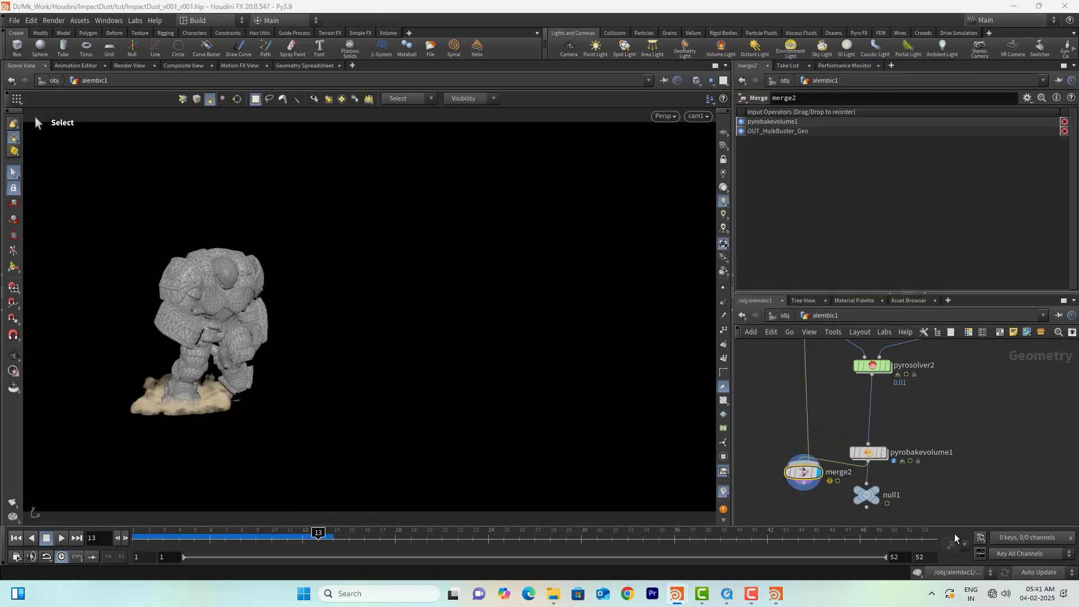
scroll(860, 477, down, 3)
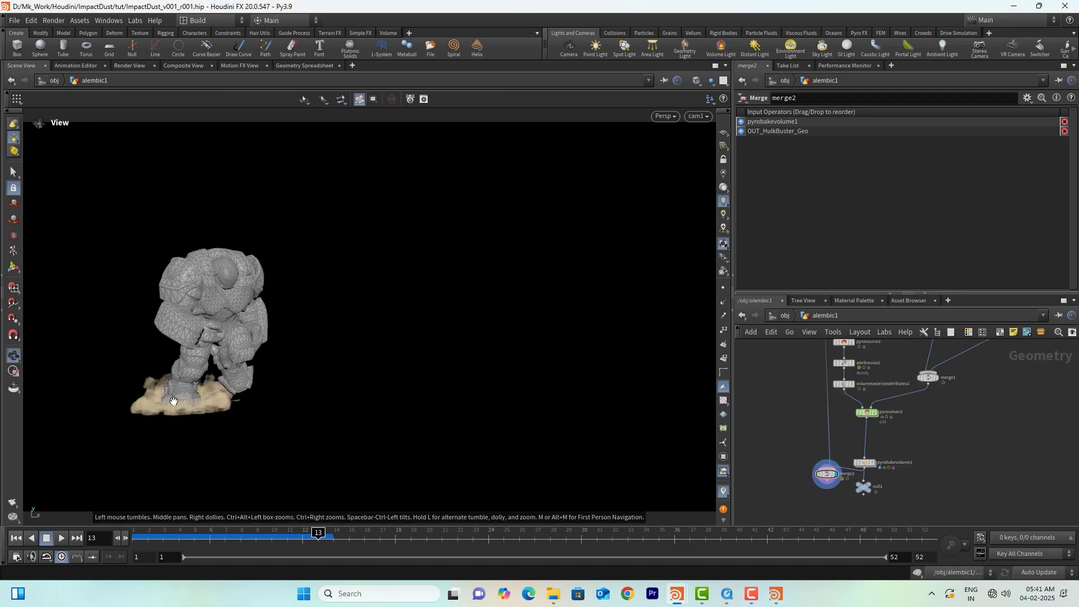